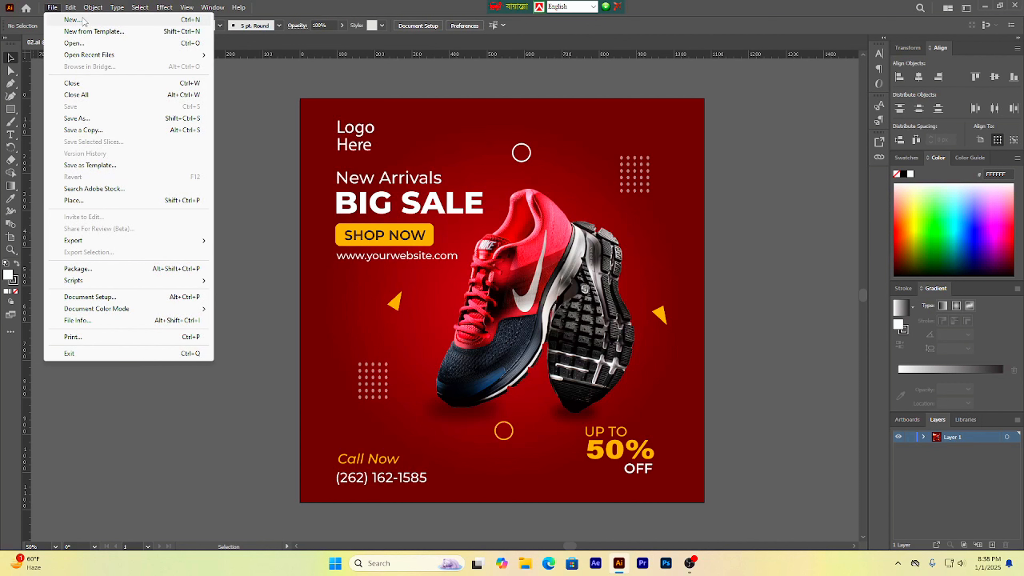
Step: Start a new document of 1080 by 1080 px, keeping the units in Pixels
{"action": "left_click", "coordinate": [73, 19]}
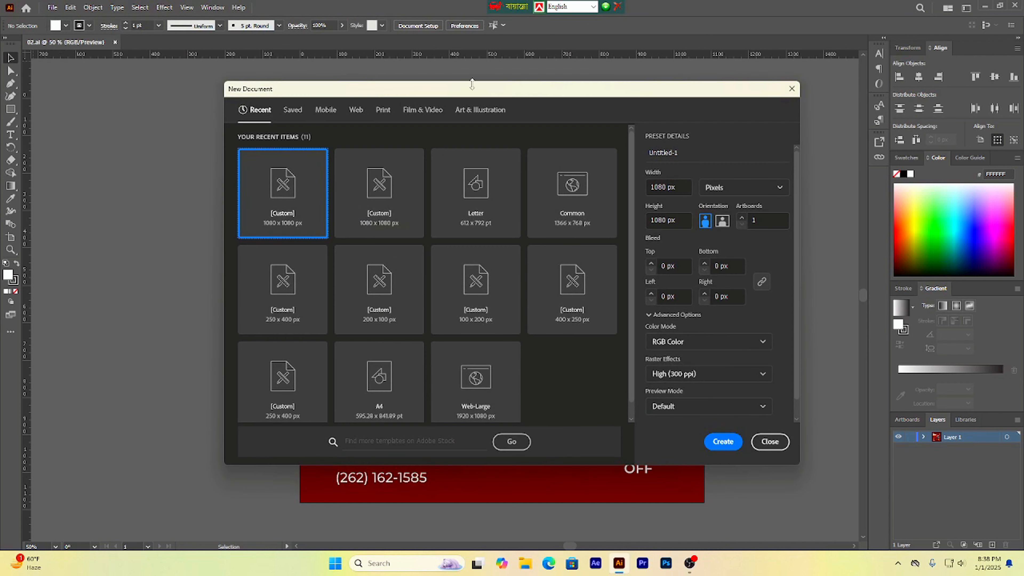
{"action": "left_click", "coordinate": [668, 187]}
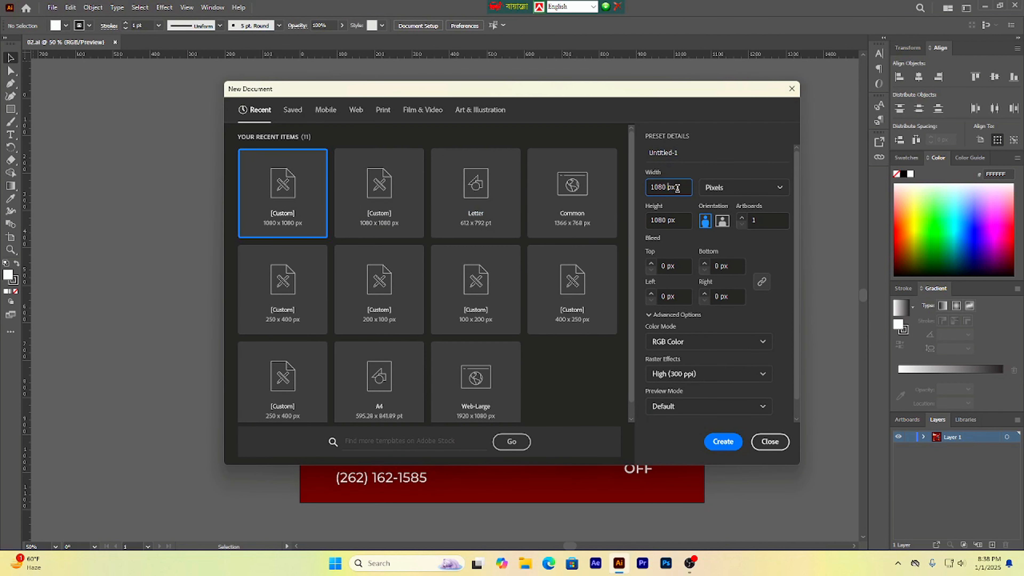
{"action": "left_click_drag", "start_coordinate": [654, 216], "coordinate": [669, 217]}
{"action": "left_click", "coordinate": [678, 222]}
{"action": "left_click", "coordinate": [724, 222]}
{"action": "key", "text": "shift+Tab"}
{"action": "left_click", "coordinate": [736, 195]}
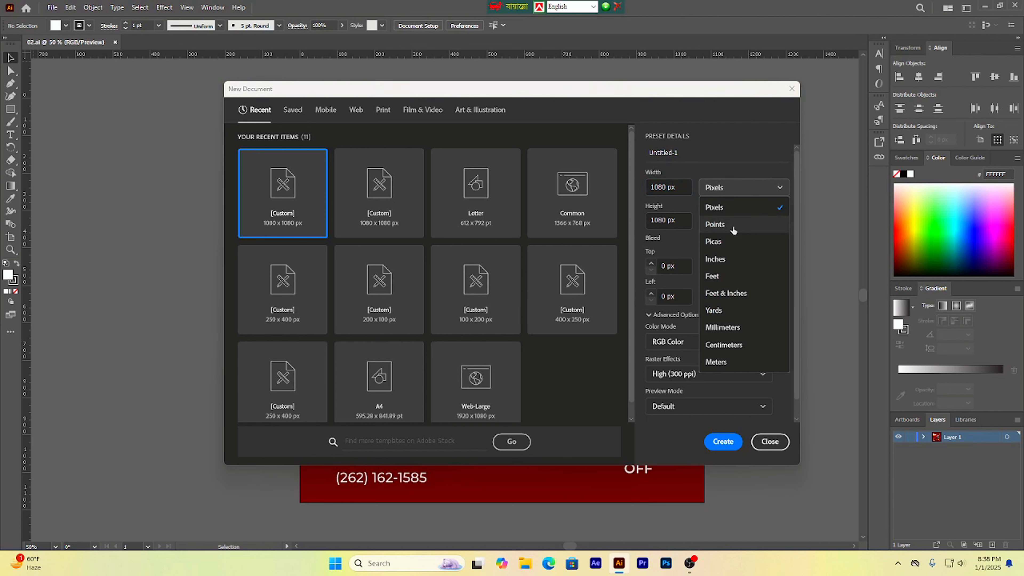
{"action": "left_click", "coordinate": [738, 209]}
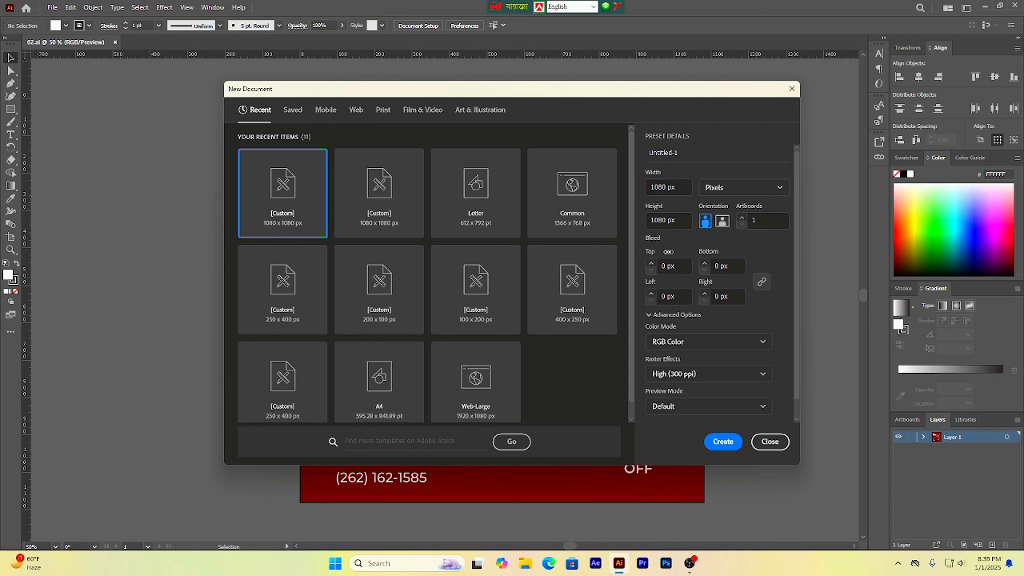
Step: Choose RGB Color mode and High (300 ppi) raster effects, then create the document
{"action": "left_click", "coordinate": [697, 343]}
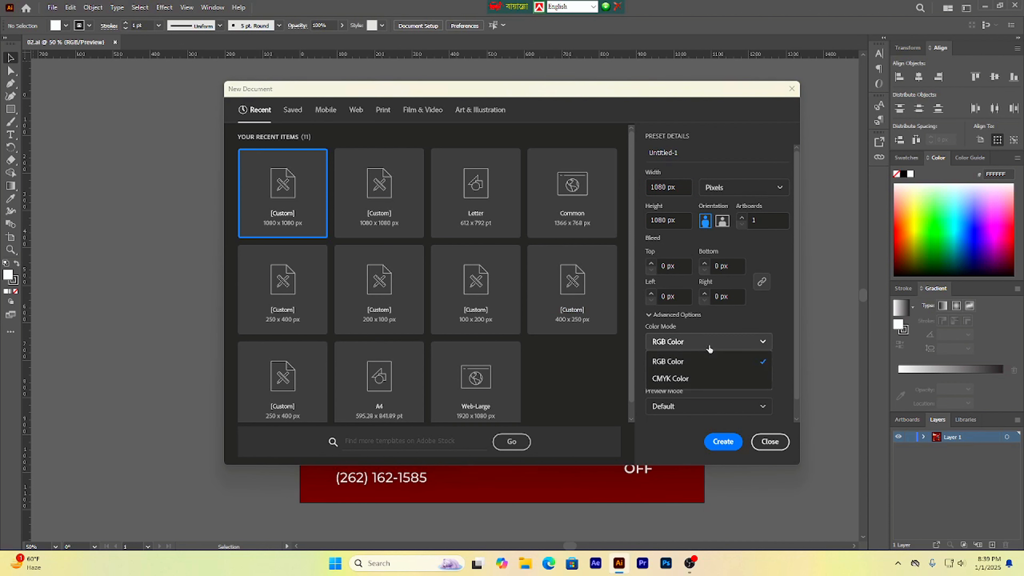
{"action": "left_click", "coordinate": [698, 361]}
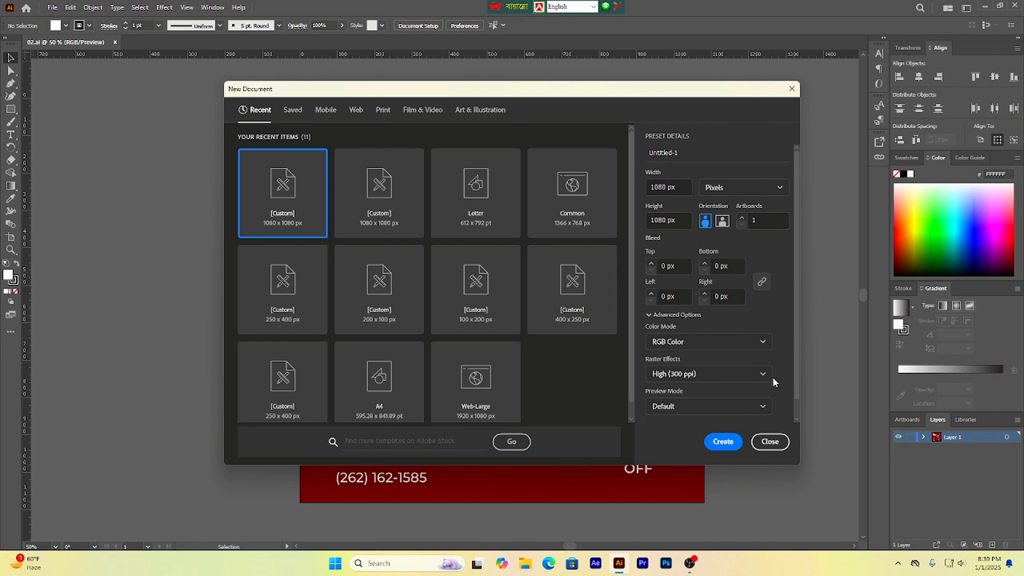
{"action": "left_click", "coordinate": [762, 376]}
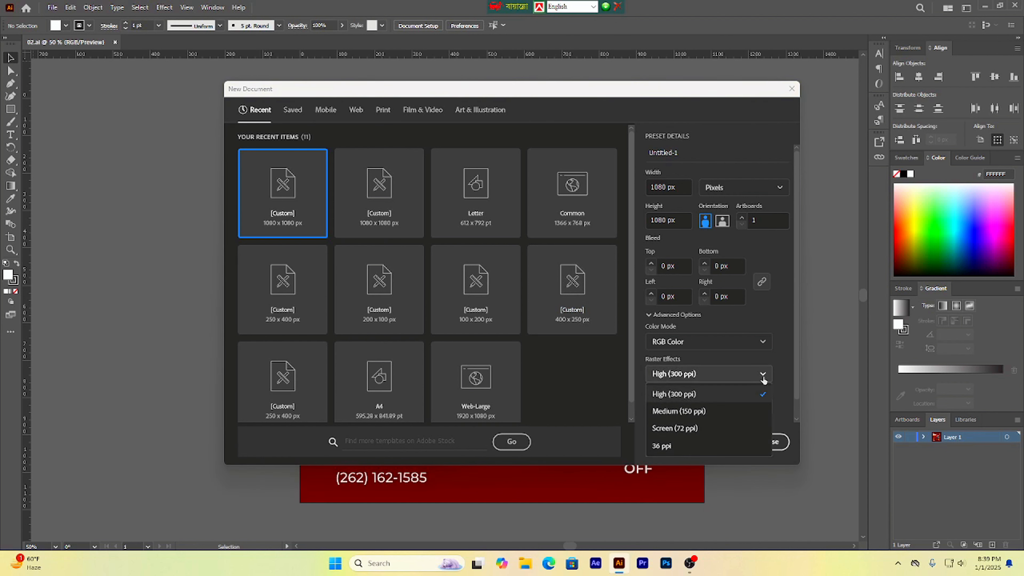
{"action": "left_click", "coordinate": [682, 396]}
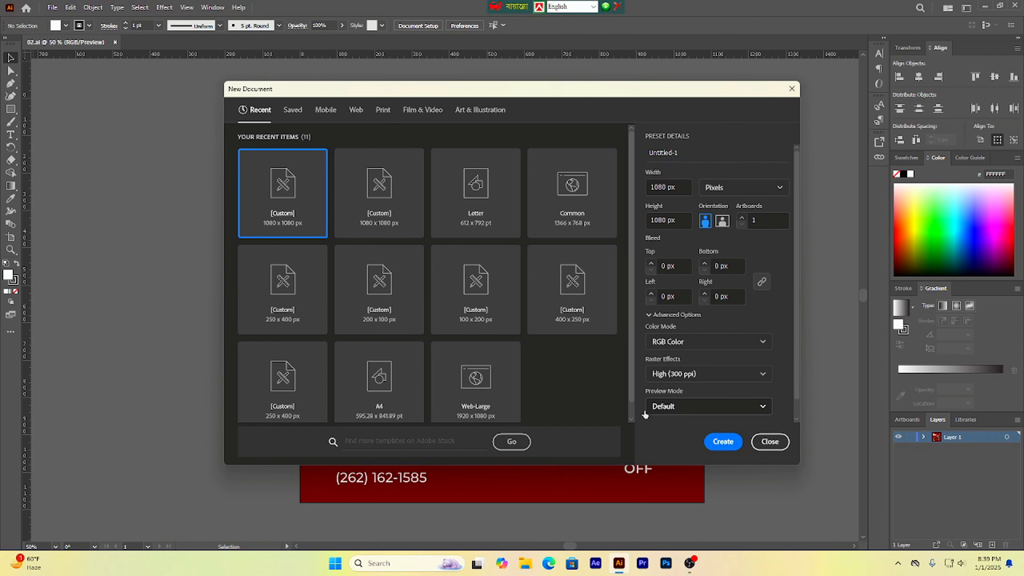
{"action": "left_click", "coordinate": [716, 442]}
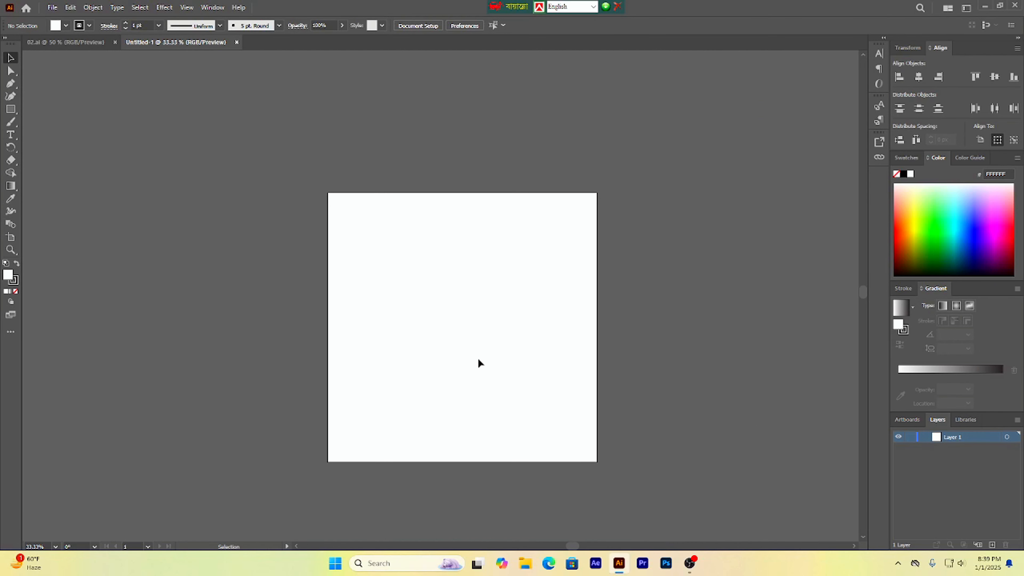
Step: Switch to the 02.ai design, select everything on it and unlock all locked objects
{"action": "left_click_drag", "start_coordinate": [480, 362], "coordinate": [573, 314]}
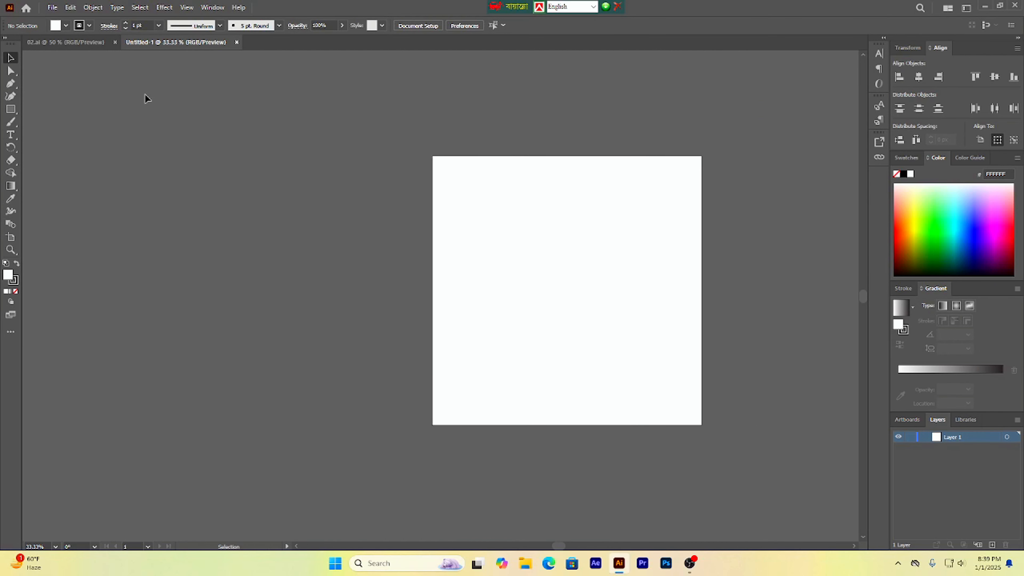
{"action": "left_click", "coordinate": [77, 41]}
{"action": "left_click_drag", "start_coordinate": [269, 101], "coordinate": [717, 520]}
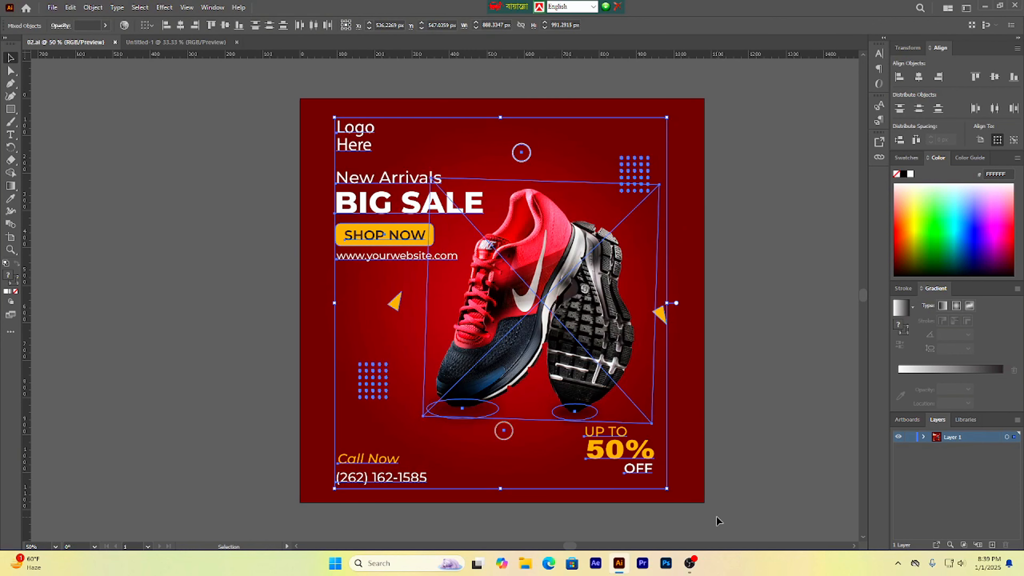
{"action": "key", "text": "ctrl+alt+2"}
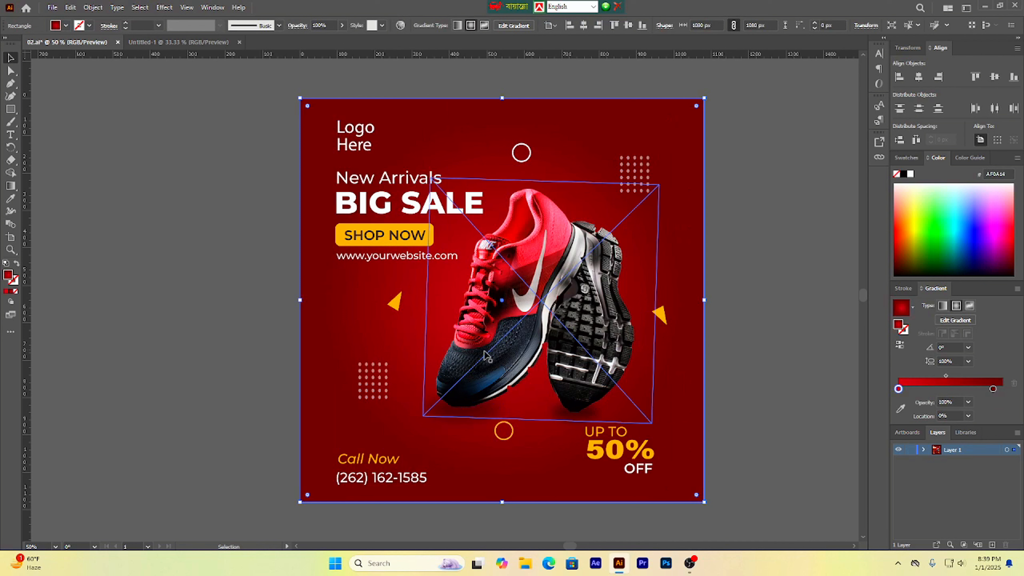
Step: Select the whole sale design and drag it into the new document, placing it left of the artboard
{"action": "left_click", "coordinate": [283, 106]}
{"action": "left_click_drag", "start_coordinate": [283, 95], "coordinate": [701, 510]}
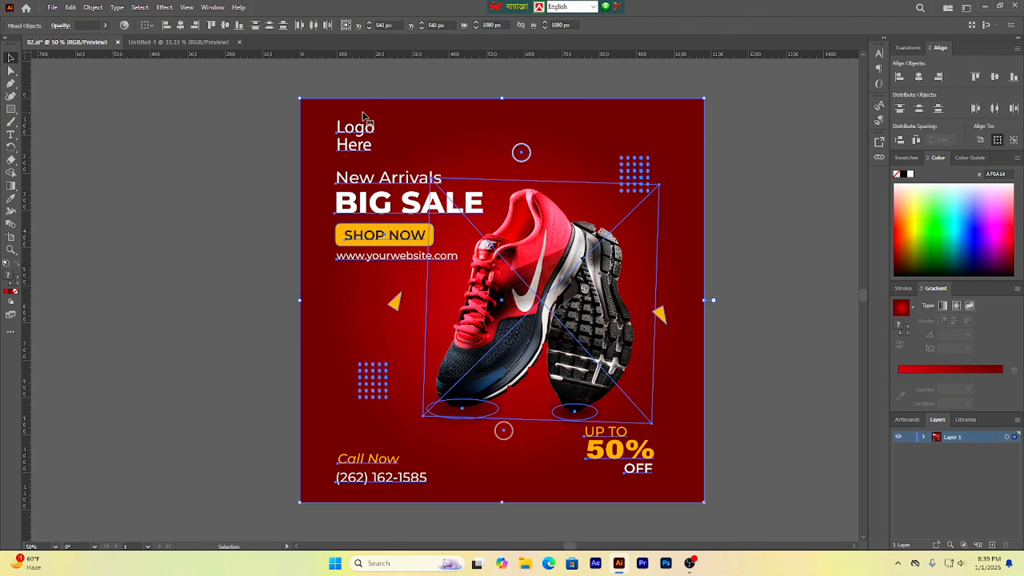
{"action": "left_click_drag", "start_coordinate": [363, 115], "coordinate": [202, 41]}
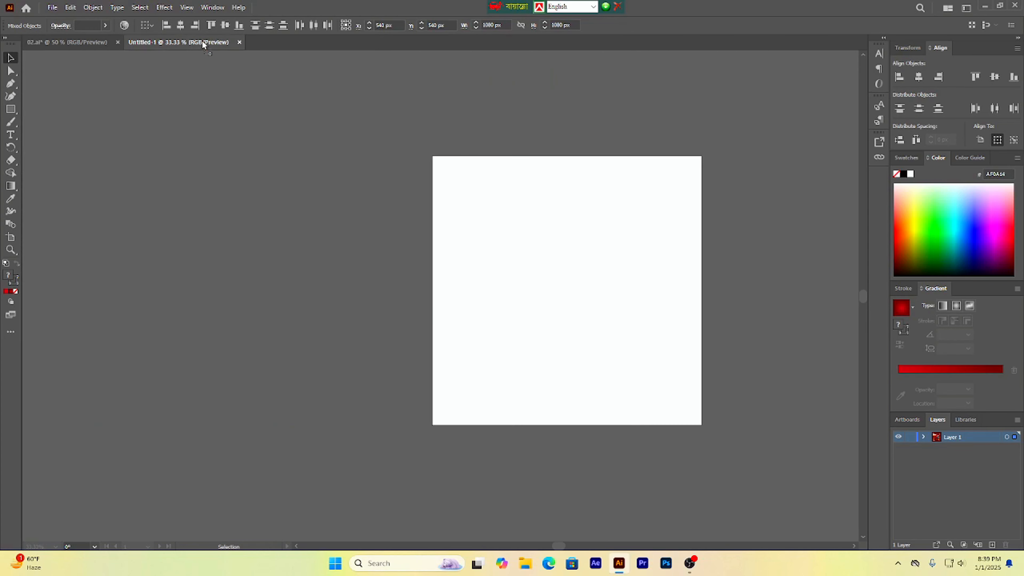
{"action": "left_click_drag", "start_coordinate": [256, 161], "coordinate": [300, 264]}
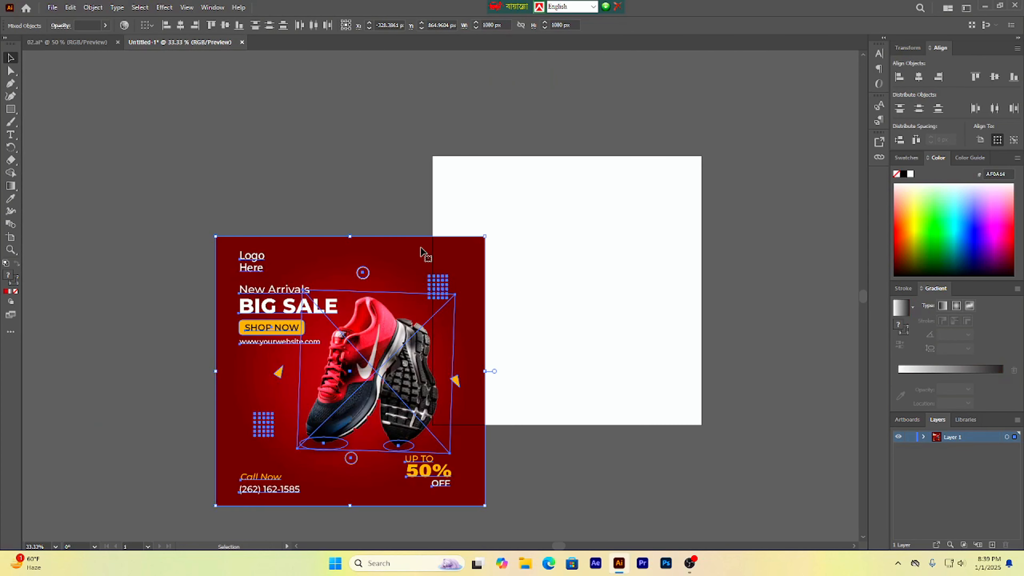
{"action": "left_click_drag", "start_coordinate": [410, 258], "coordinate": [353, 178]}
{"action": "left_click", "coordinate": [766, 302]}
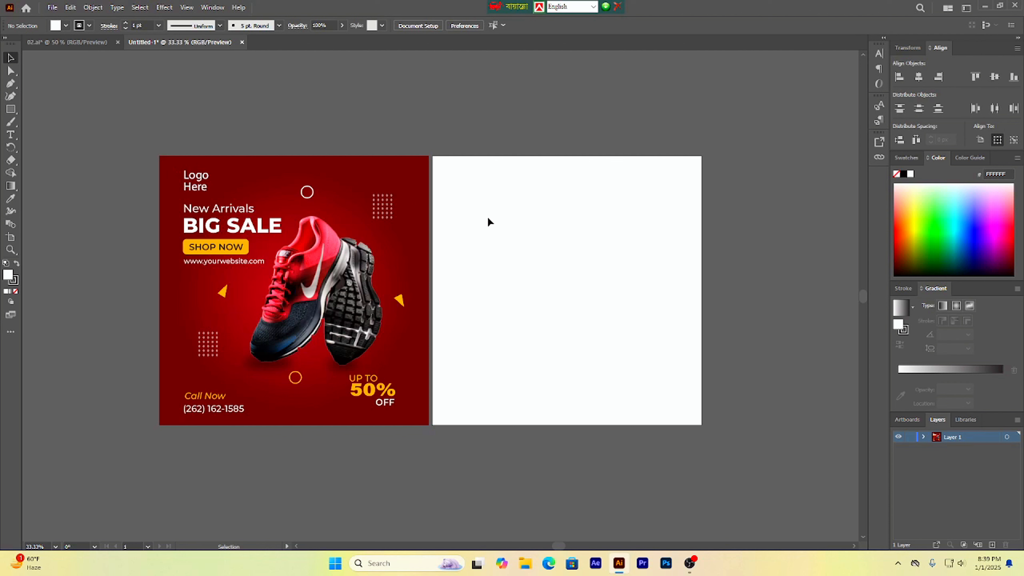
Step: Draw a rectangle covering the whole artboard and fill it with a radial gradient
{"action": "left_click", "coordinate": [10, 109]}
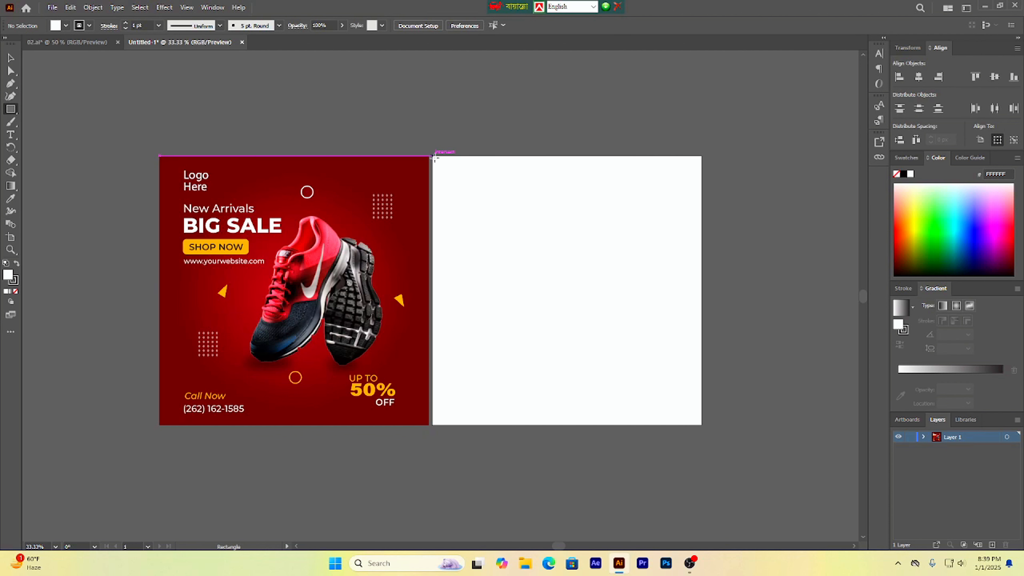
{"action": "mouse_move", "coordinate": [432, 156]}
{"action": "left_mouse_down"}
{"action": "mouse_move", "coordinate": [621, 316]}
{"action": "mouse_move", "coordinate": [706, 411]}
{"action": "mouse_move", "coordinate": [702, 424]}
{"action": "left_mouse_up"}
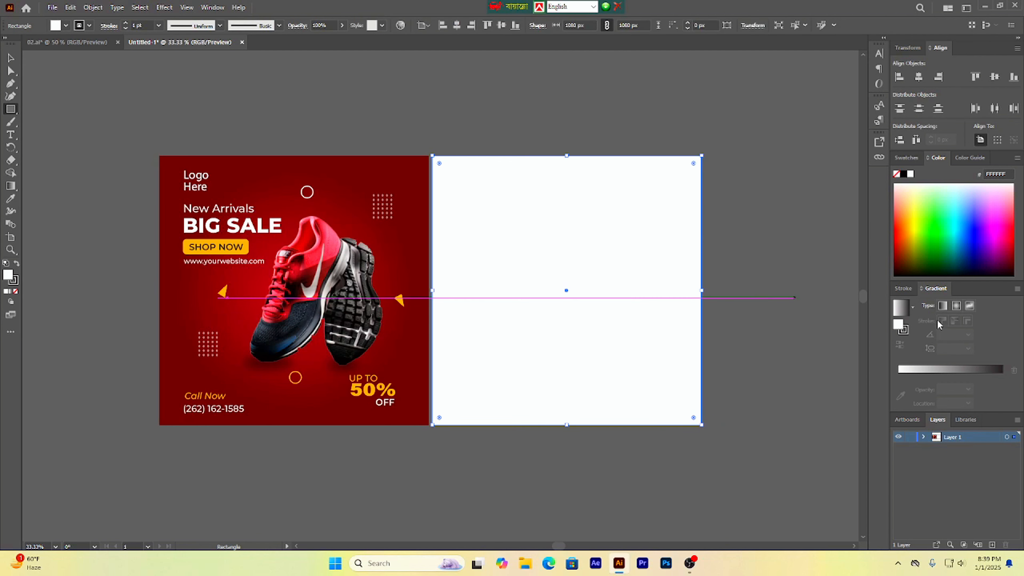
{"action": "left_click", "coordinate": [899, 308]}
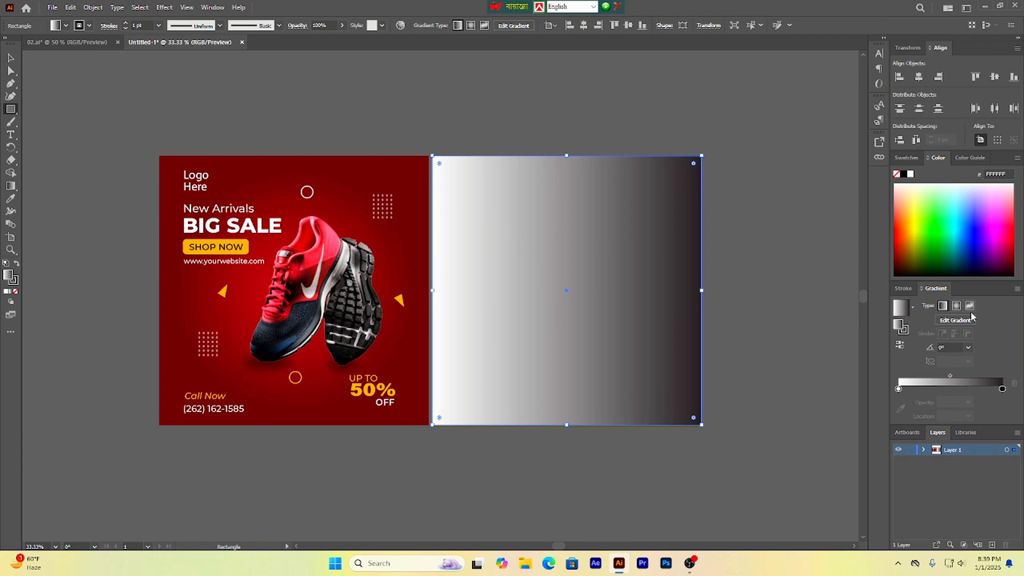
{"action": "left_click", "coordinate": [956, 307]}
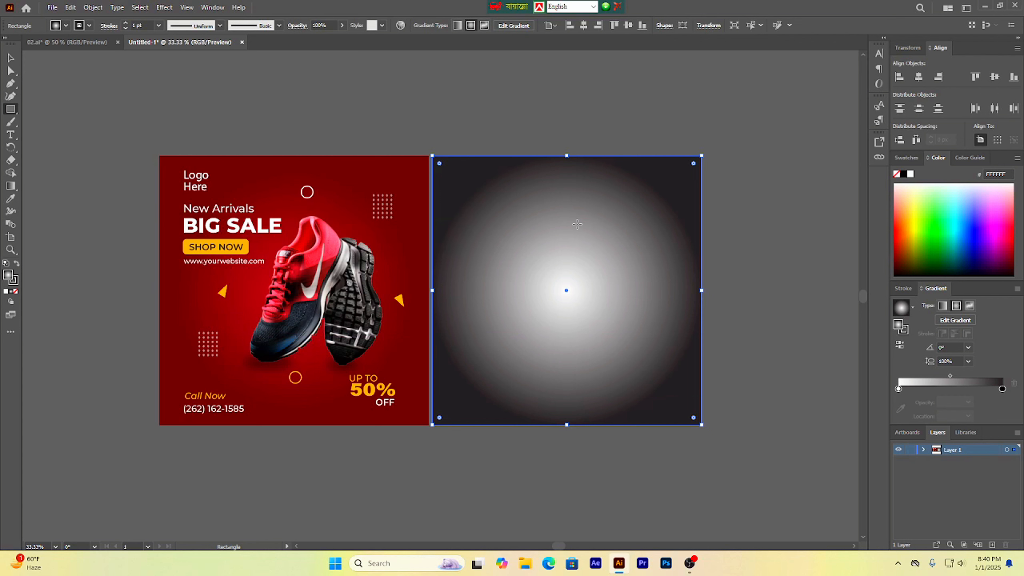
Step: Sample the reference design's dark red background for the gradient's outer color stop
{"action": "scroll", "coordinate": [640, 262], "scroll_direction": "up", "scroll_amount": 1}
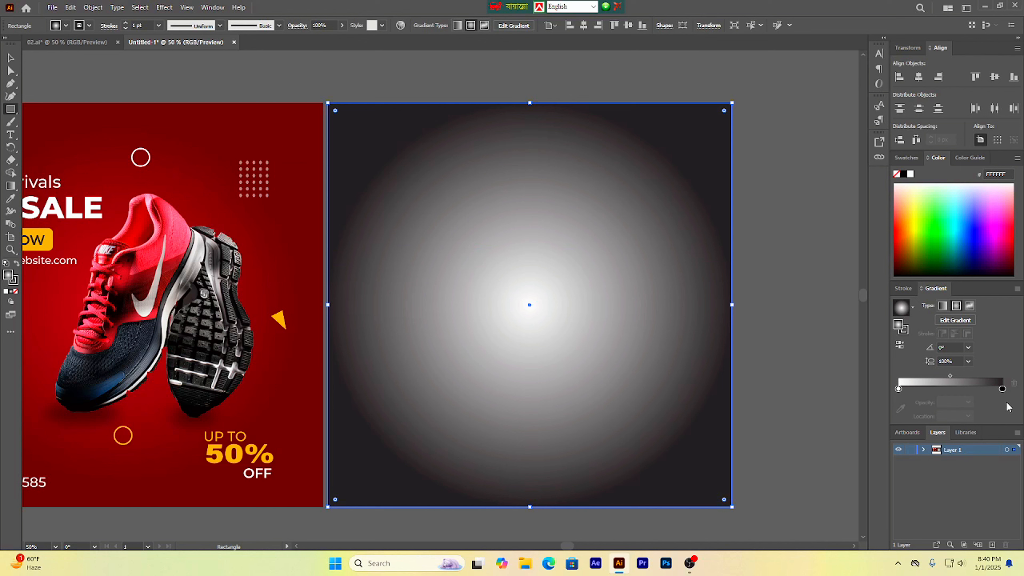
{"action": "left_click", "coordinate": [1002, 390]}
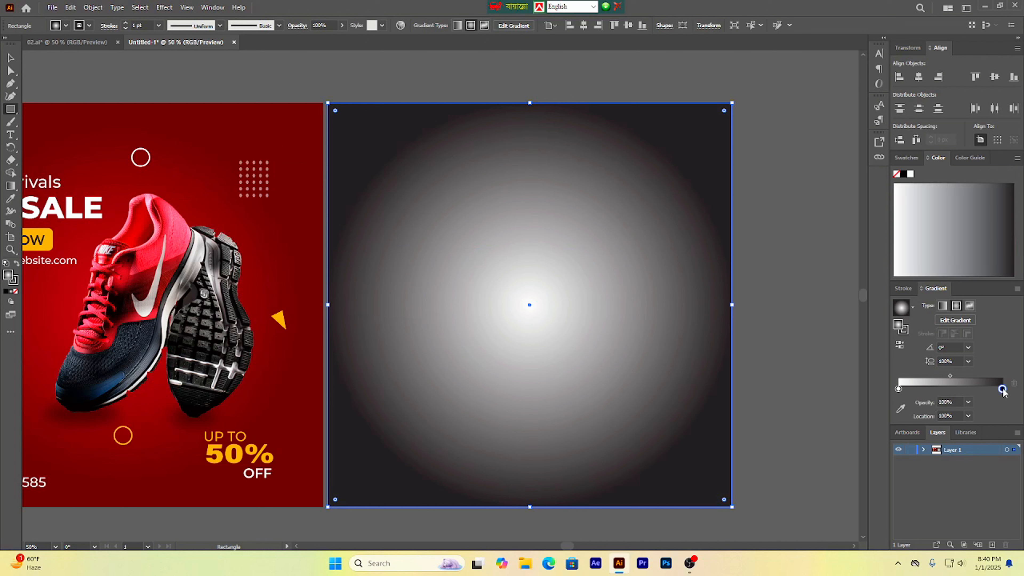
{"action": "left_click", "coordinate": [901, 409]}
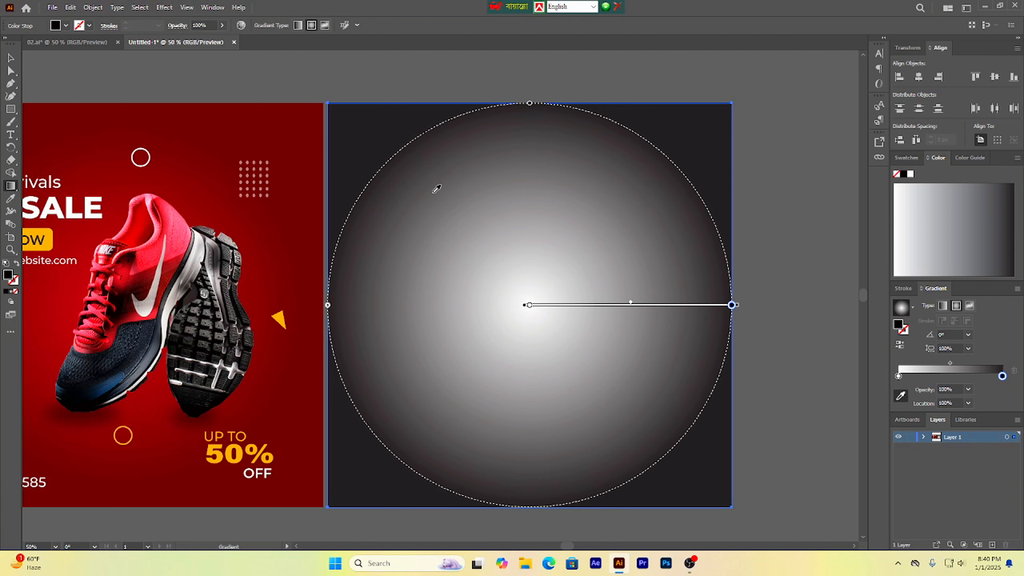
{"action": "left_click", "coordinate": [318, 106]}
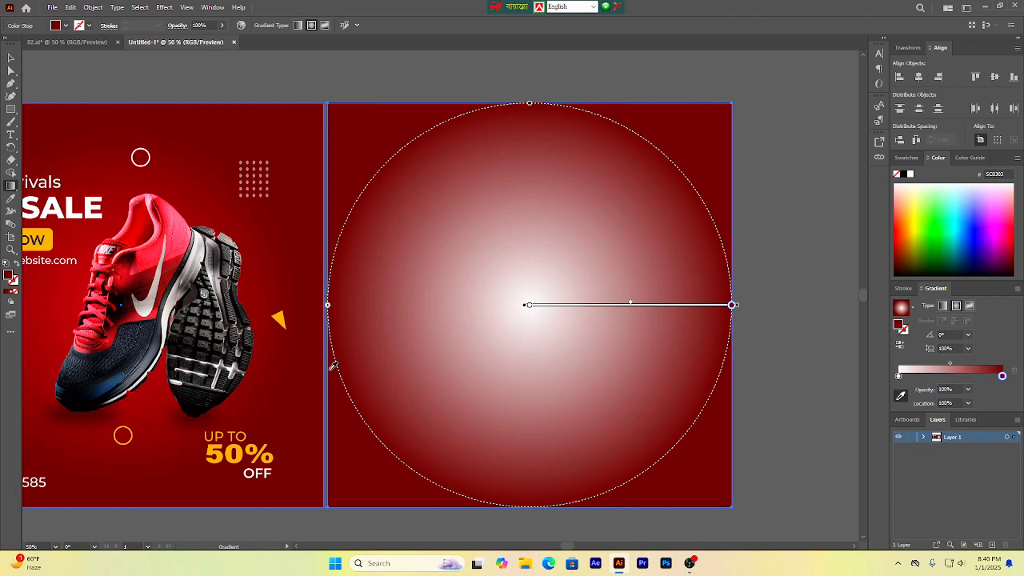
Step: Sample the red of the reference shoe for the gradient's center color stop
{"action": "left_click", "coordinate": [11, 57]}
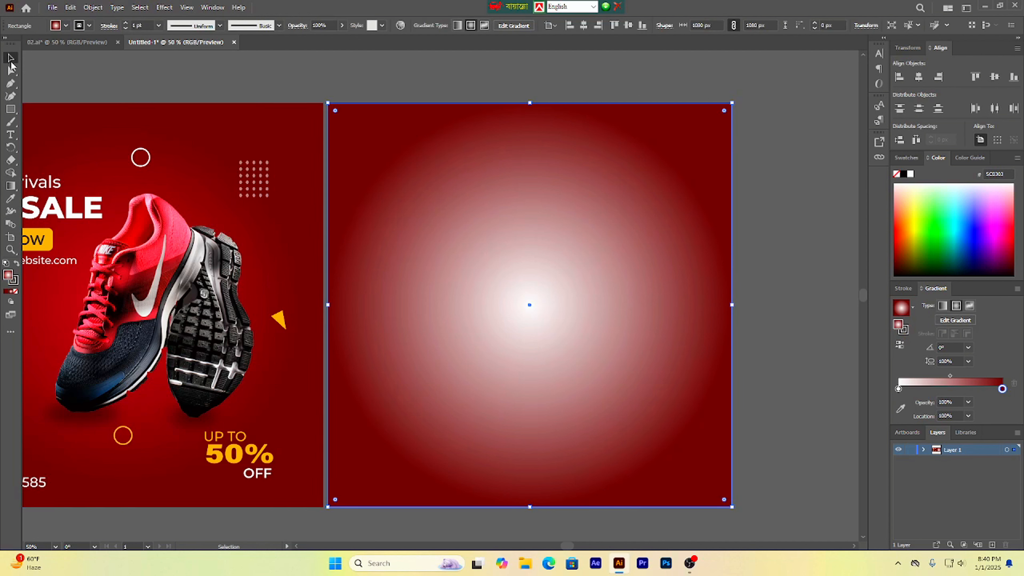
{"action": "left_click", "coordinate": [898, 389]}
{"action": "left_click", "coordinate": [901, 408]}
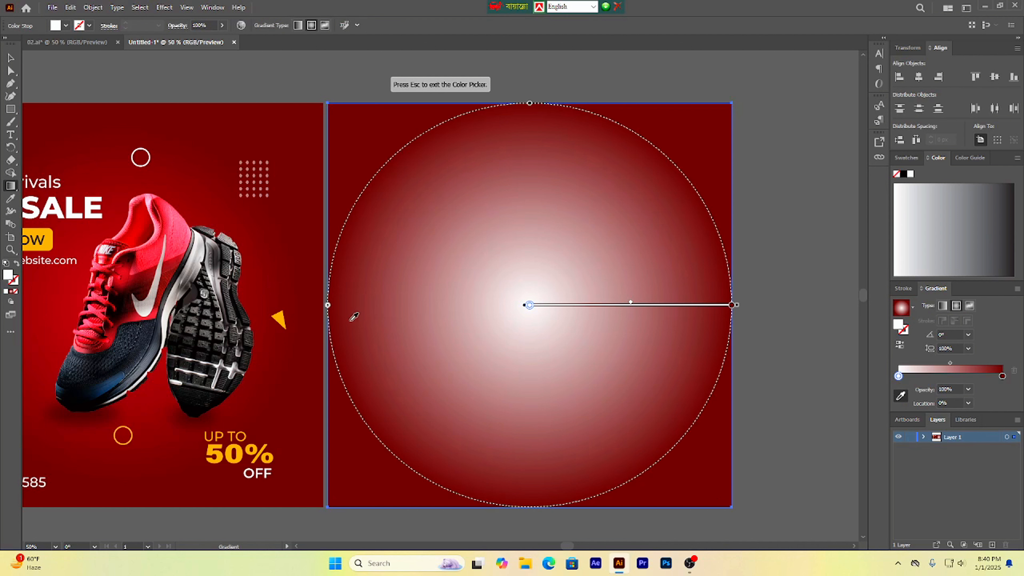
{"action": "left_click", "coordinate": [82, 283]}
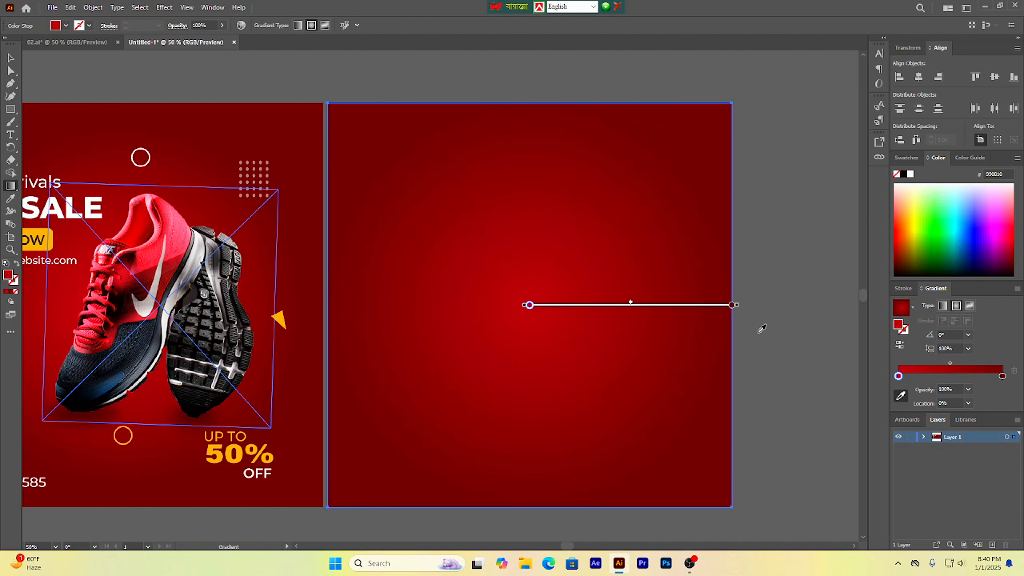
{"action": "left_click_drag", "start_coordinate": [739, 310], "coordinate": [711, 316]}
{"action": "left_click", "coordinate": [11, 58]}
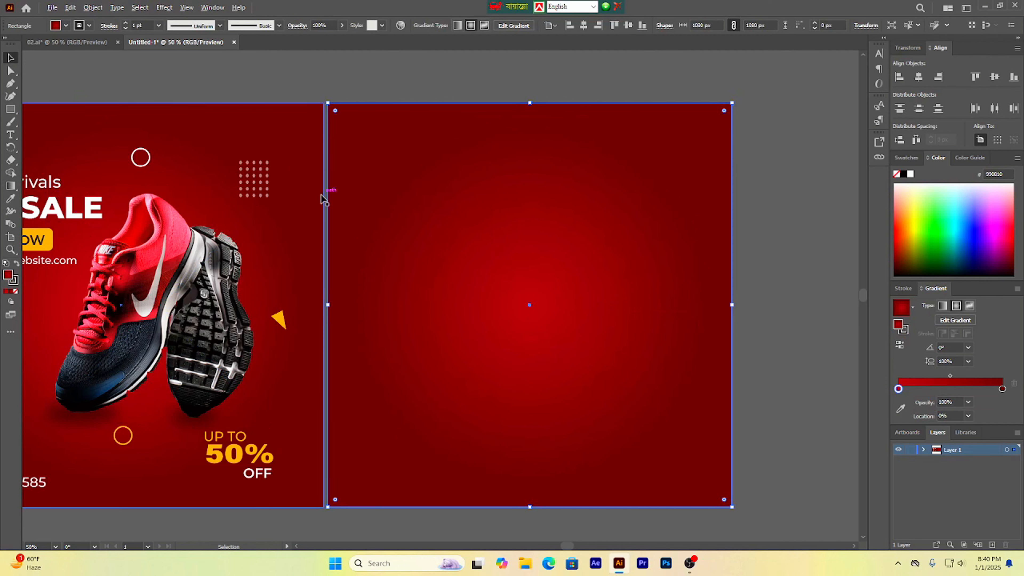
Step: Select the reference's Logo Here text to check its type settings
{"action": "scroll", "coordinate": [326, 195], "scroll_direction": "down", "scroll_amount": 1}
{"action": "left_click_drag", "start_coordinate": [384, 279], "coordinate": [491, 298]}
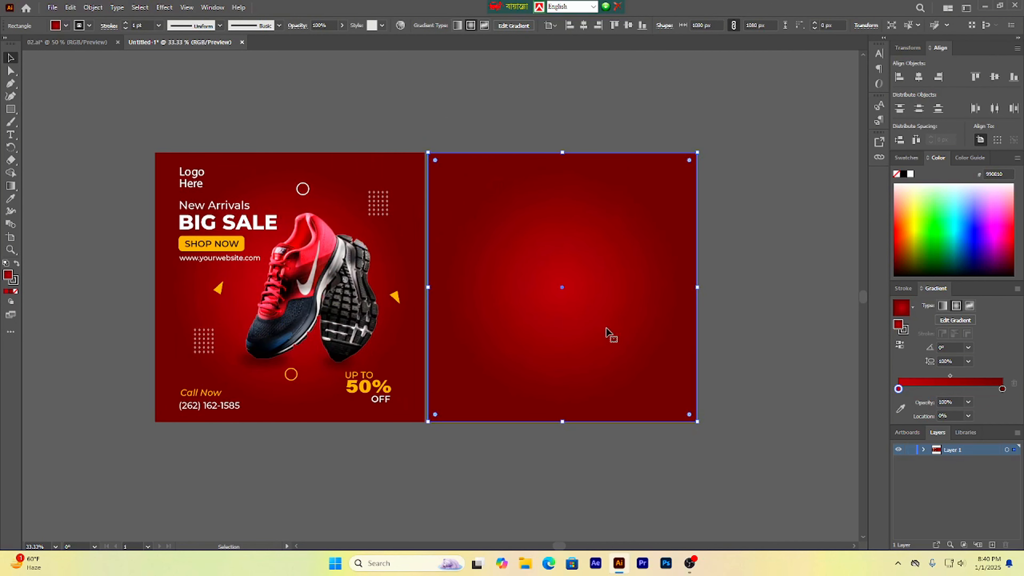
{"action": "left_click", "coordinate": [312, 141]}
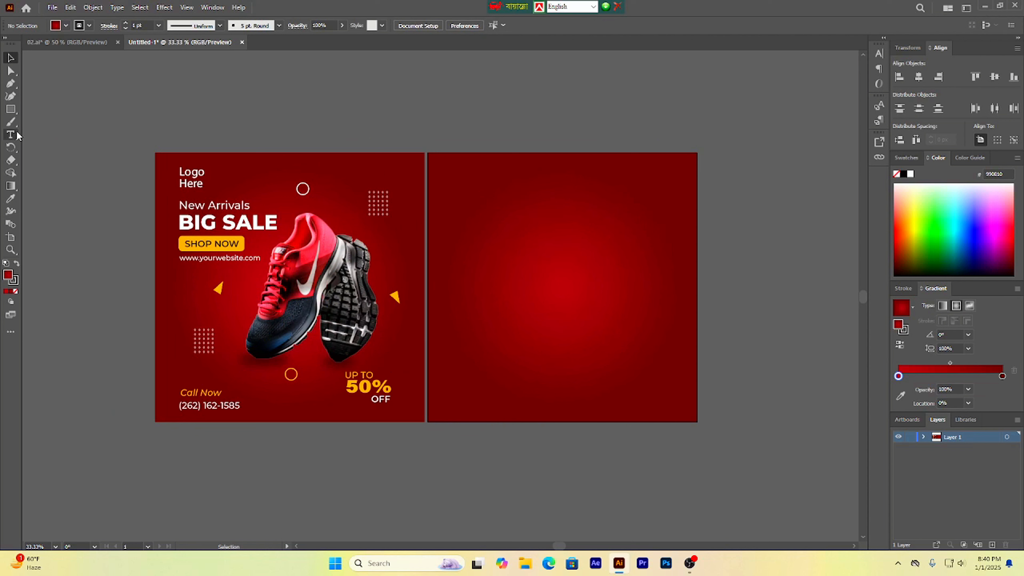
{"action": "left_click", "coordinate": [183, 177]}
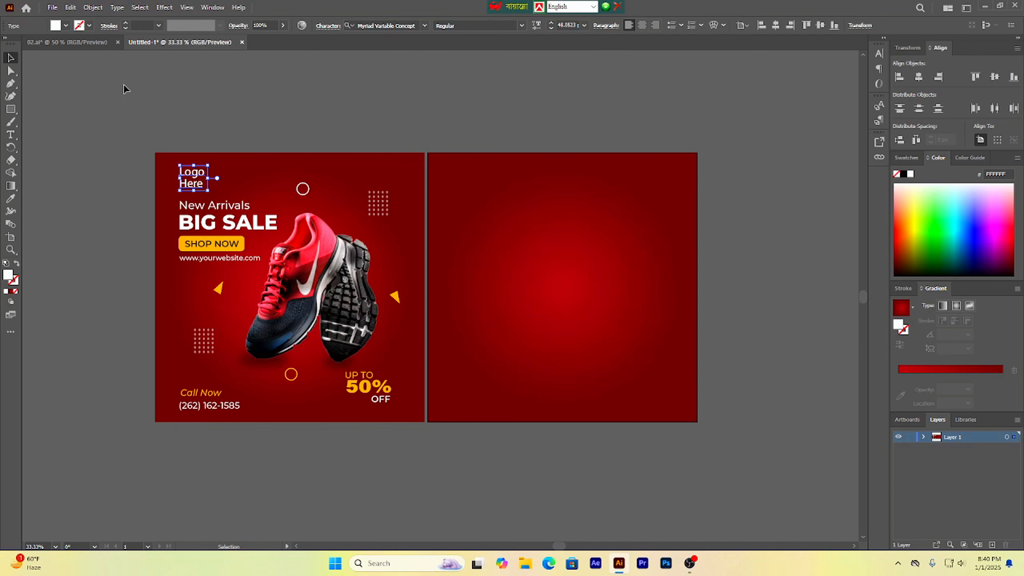
{"action": "left_click", "coordinate": [10, 134]}
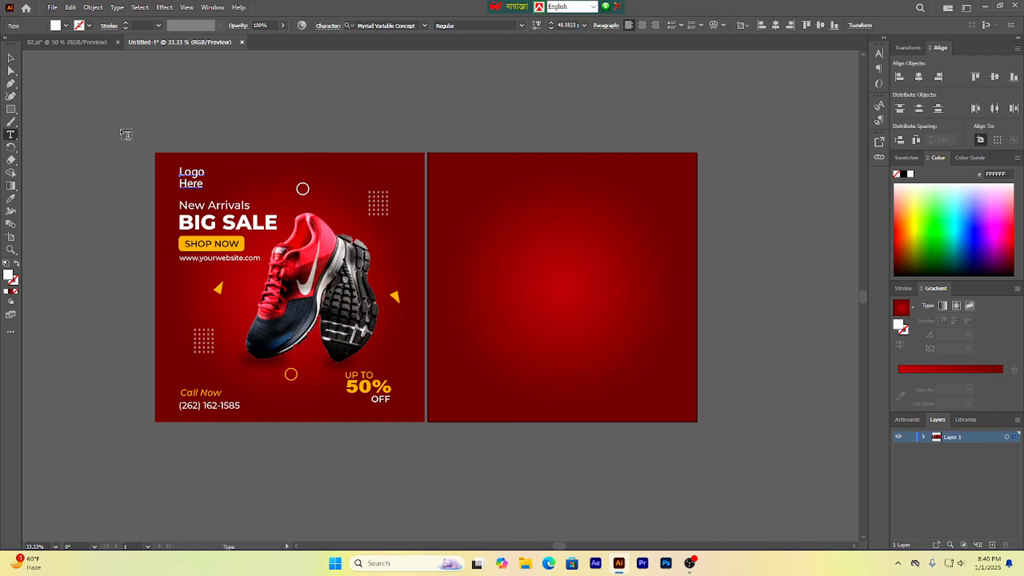
{"action": "left_click", "coordinate": [184, 128]}
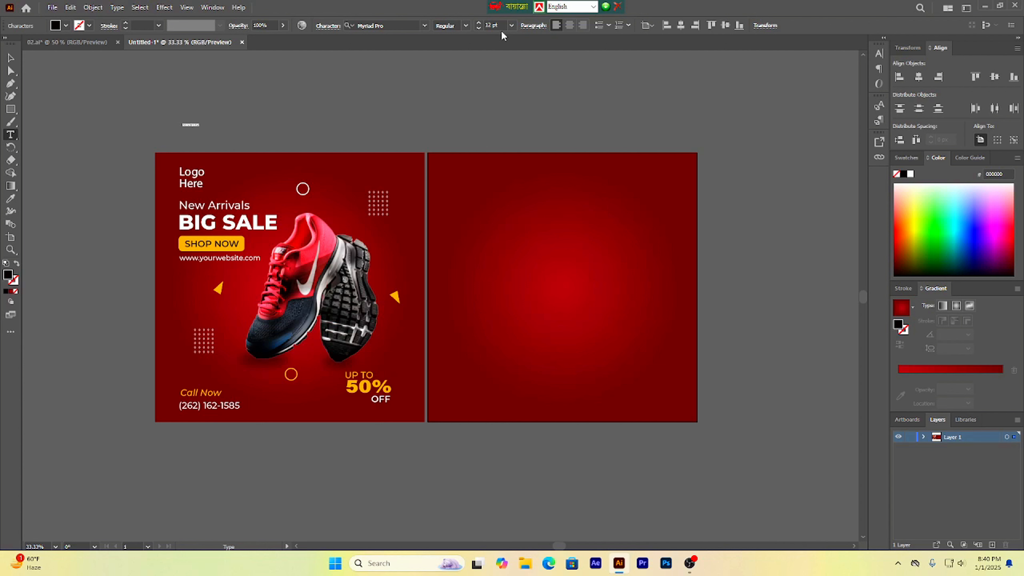
{"action": "left_click", "coordinate": [510, 25]}
{"action": "left_click", "coordinate": [526, 192]}
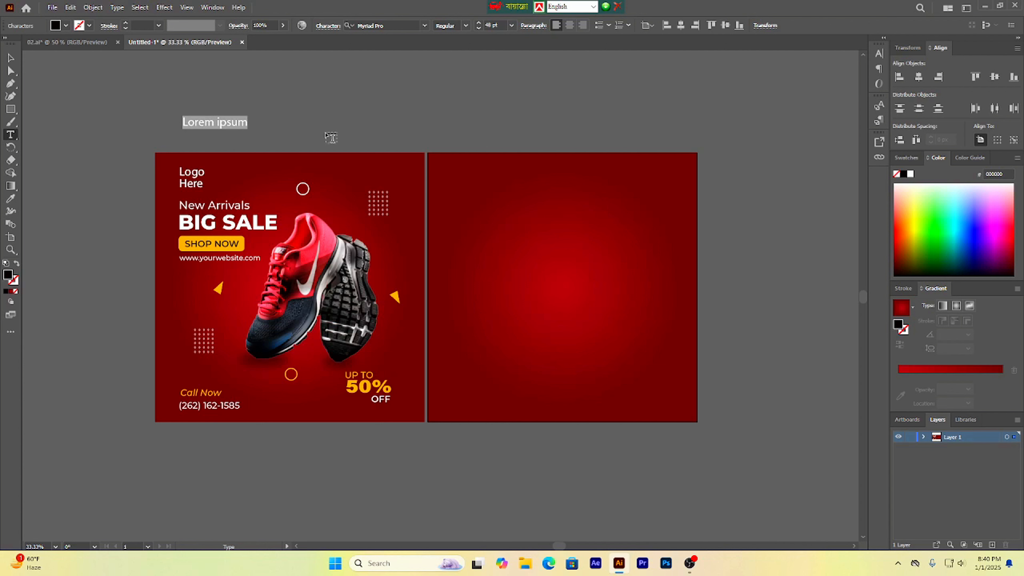
{"action": "key", "text": "BackSpace"}
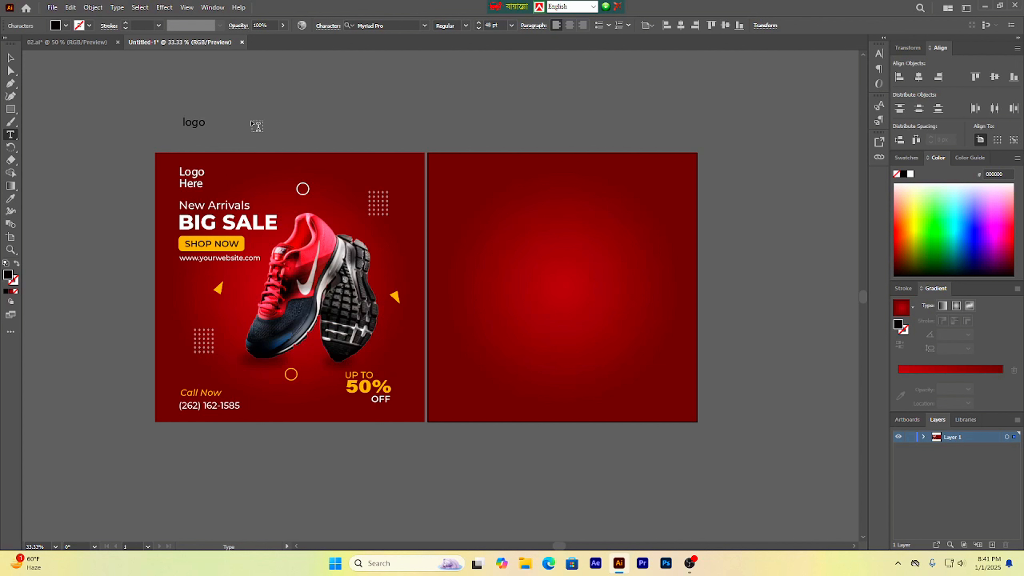
{"action": "key", "text": "BackSpace"}
{"action": "key", "text": "BackSpace"}
{"action": "key", "text": "BackSpace"}
{"action": "key", "text": "BackSpace"}
{"action": "left_click", "coordinate": [10, 58]}
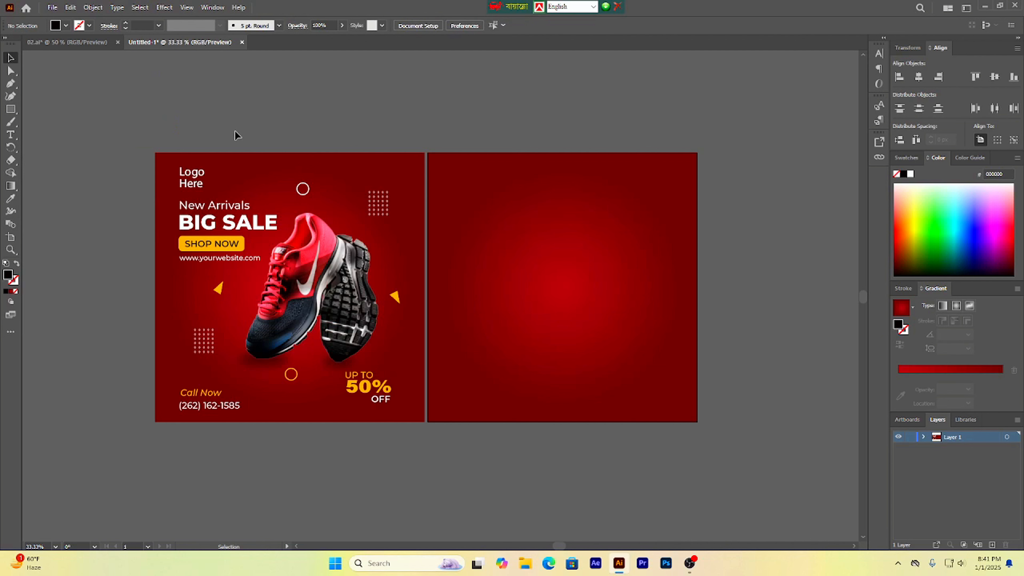
Step: Place the Nike logo image unnamed+_3_-removebg-preview from Downloads and move it to the new artboard's upper-left corner
{"action": "left_click", "coordinate": [52, 7]}
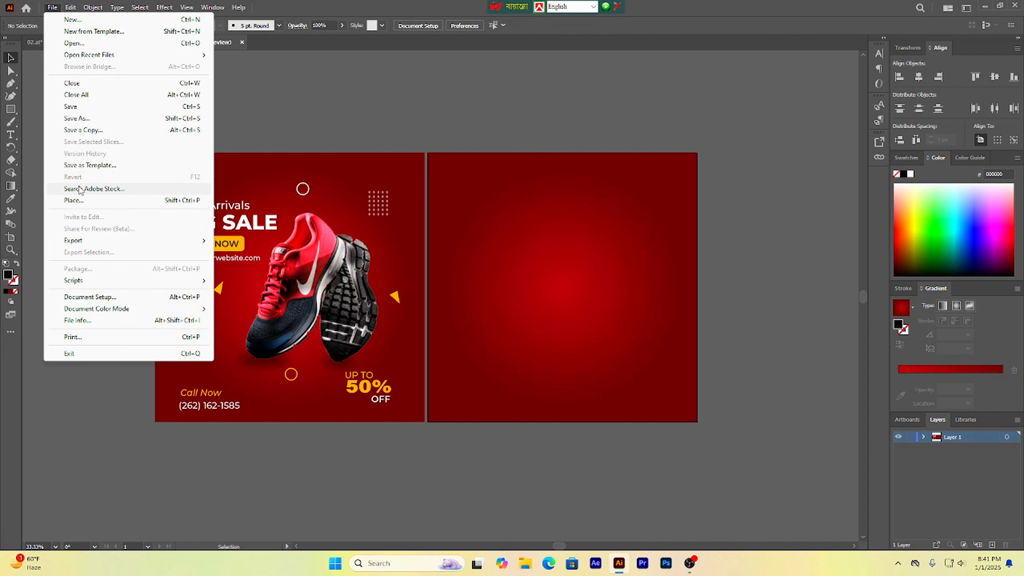
{"action": "left_click", "coordinate": [80, 200]}
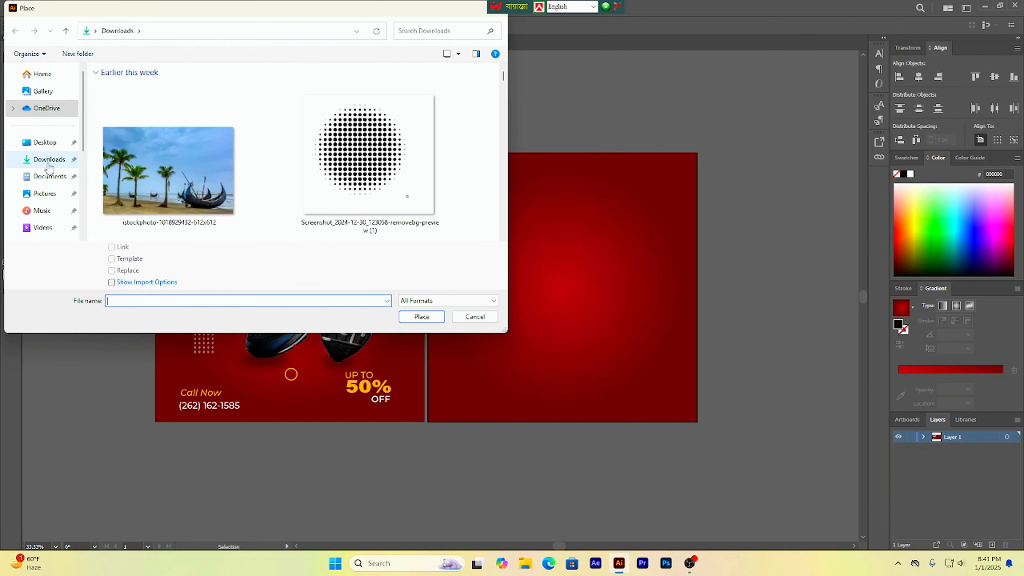
{"action": "left_click", "coordinate": [49, 161]}
{"action": "scroll", "coordinate": [170, 169], "scroll_direction": "down", "scroll_amount": 6}
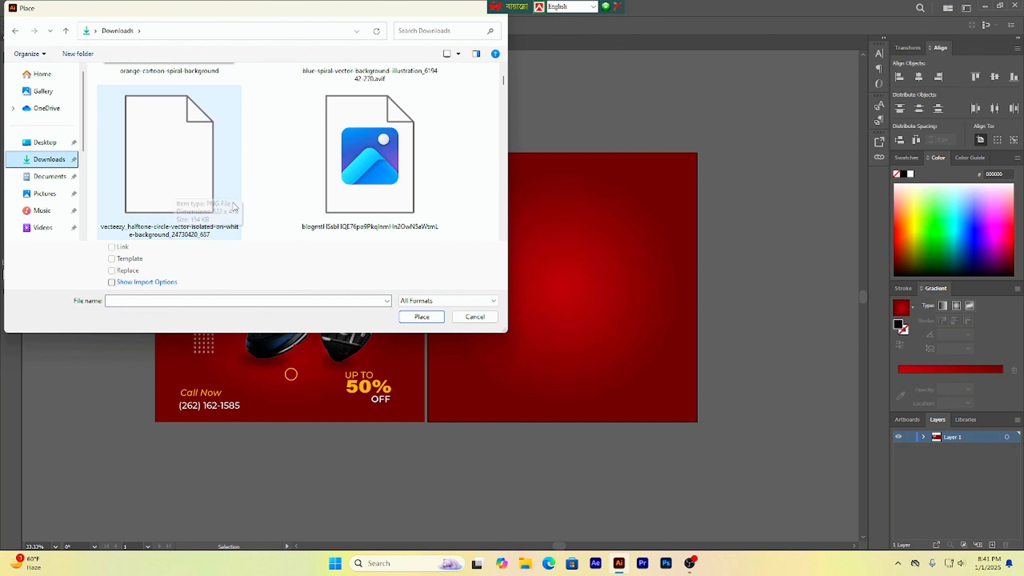
{"action": "scroll", "coordinate": [235, 207], "scroll_direction": "down", "scroll_amount": 8}
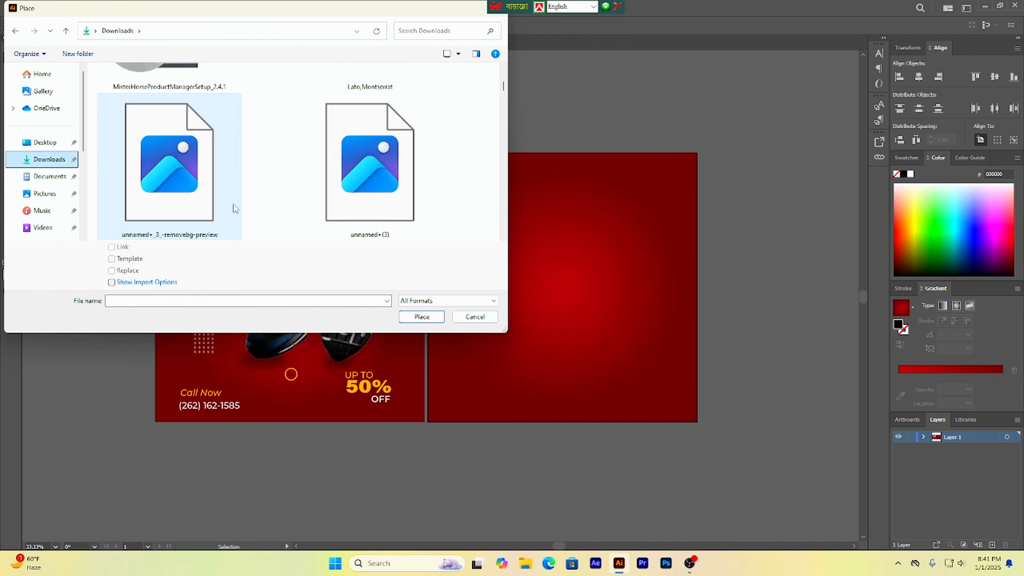
{"action": "scroll", "coordinate": [234, 204], "scroll_direction": "up", "scroll_amount": 2}
{"action": "left_click", "coordinate": [182, 179]}
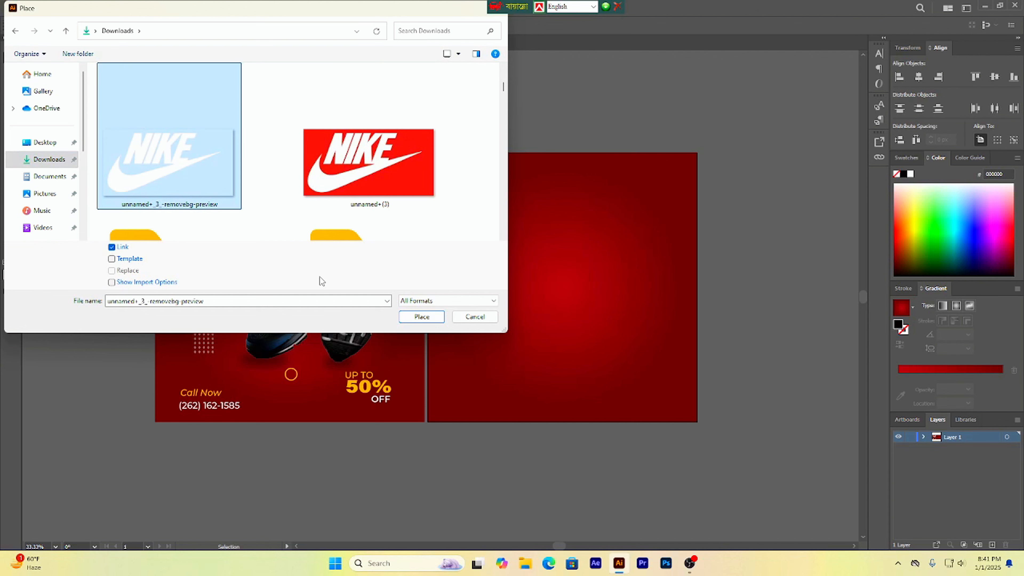
{"action": "left_click", "coordinate": [422, 316]}
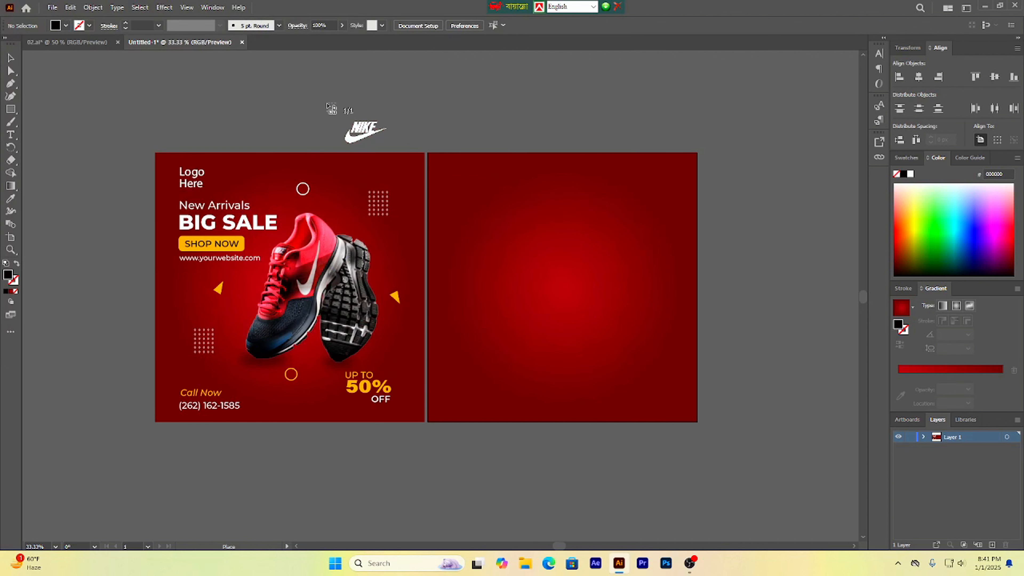
{"action": "left_click", "coordinate": [326, 105]}
{"action": "left_click_drag", "start_coordinate": [410, 154], "coordinate": [532, 203]}
{"action": "left_click_drag", "start_coordinate": [621, 242], "coordinate": [501, 199]}
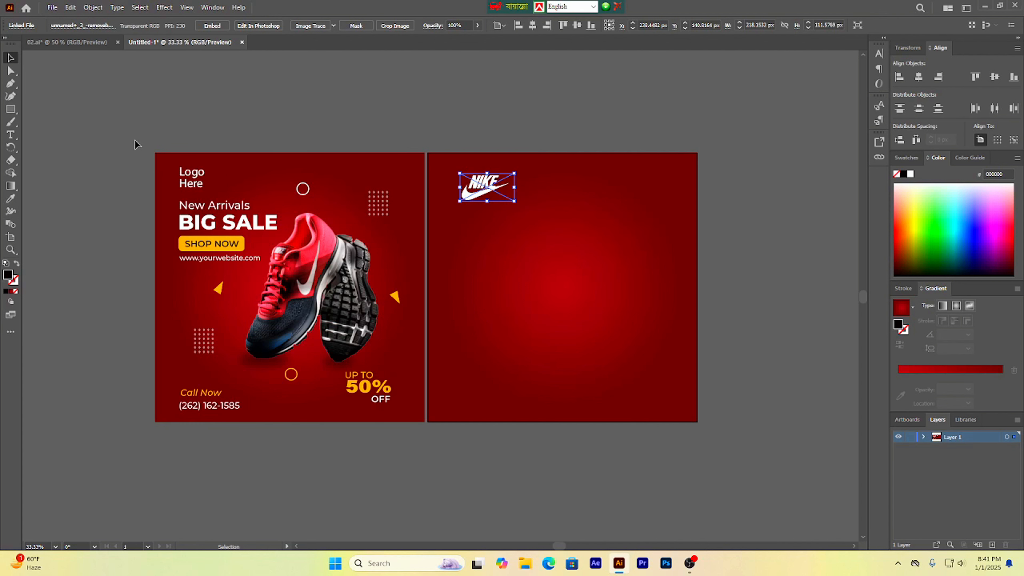
Step: Add a vertical ruler guide as the left margin and align the Nike logo's left edge to it
{"action": "key", "text": "ctrl+r"}
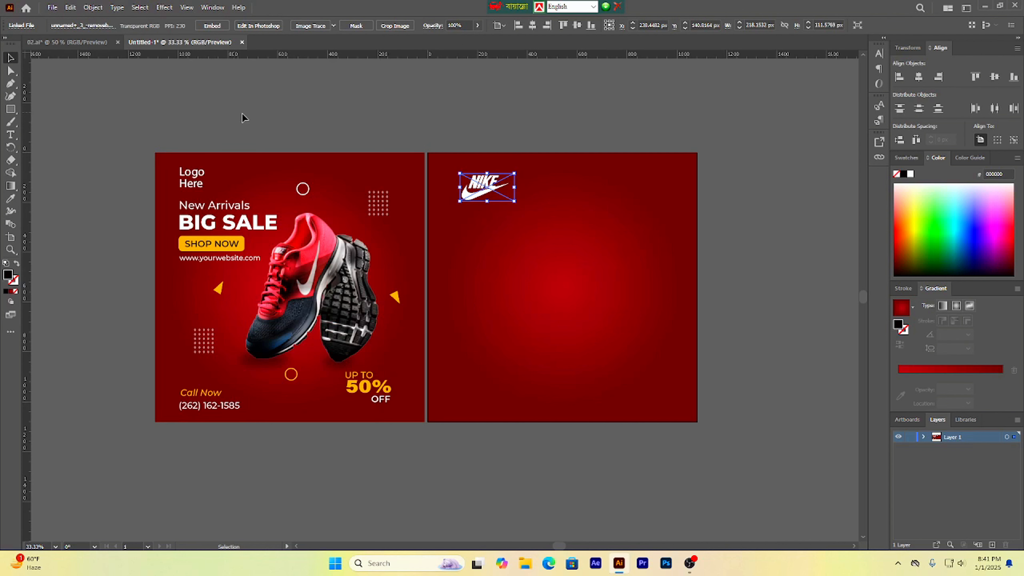
{"action": "left_click_drag", "start_coordinate": [29, 232], "coordinate": [454, 275]}
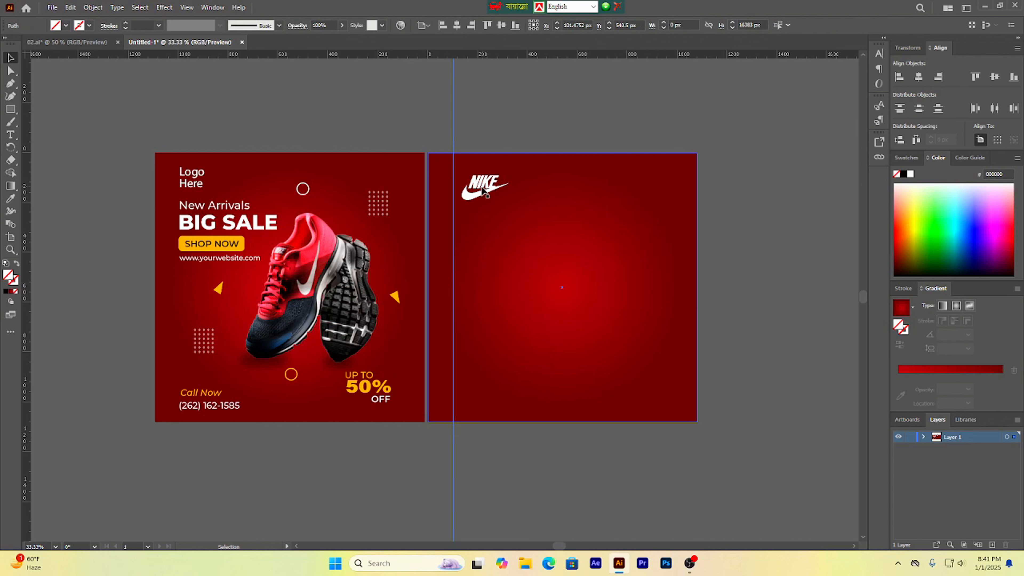
{"action": "mouse_move", "coordinate": [479, 189]}
{"action": "left_mouse_down"}
{"action": "mouse_move", "coordinate": [507, 197]}
{"action": "mouse_move", "coordinate": [477, 188]}
{"action": "left_mouse_up"}
{"action": "left_click", "coordinate": [799, 283]}
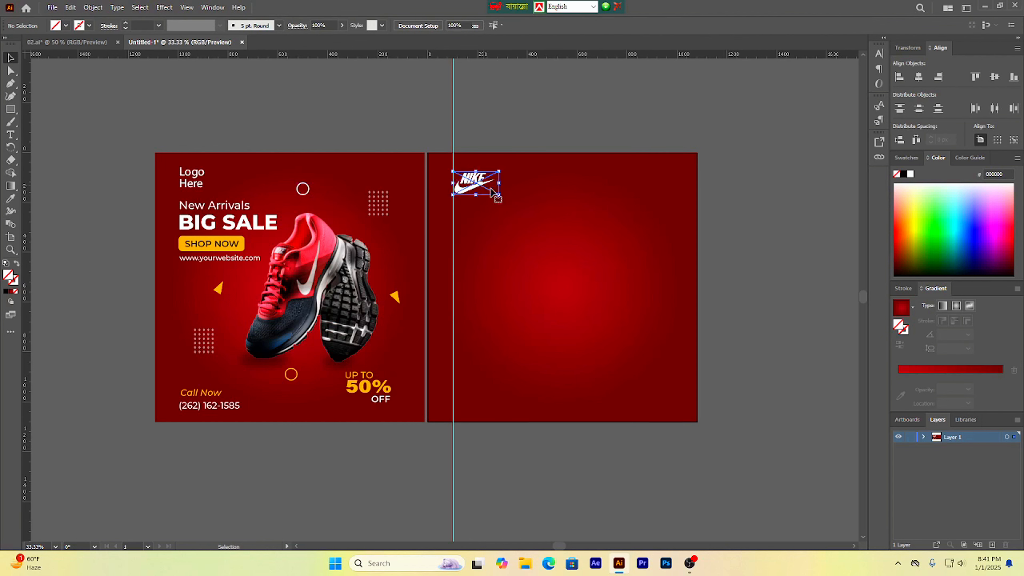
{"action": "left_click", "coordinate": [726, 257]}
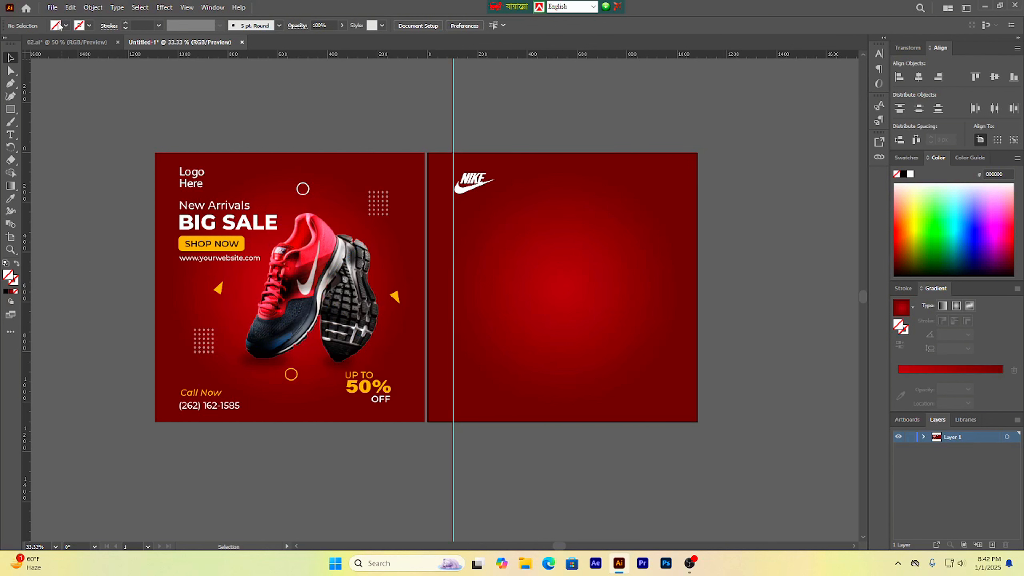
Step: Open Place and pick the Nike-Shoes image from E: > Motion Boss All Footages > Footages > Images
{"action": "left_click", "coordinate": [52, 7]}
{"action": "left_click", "coordinate": [60, 199]}
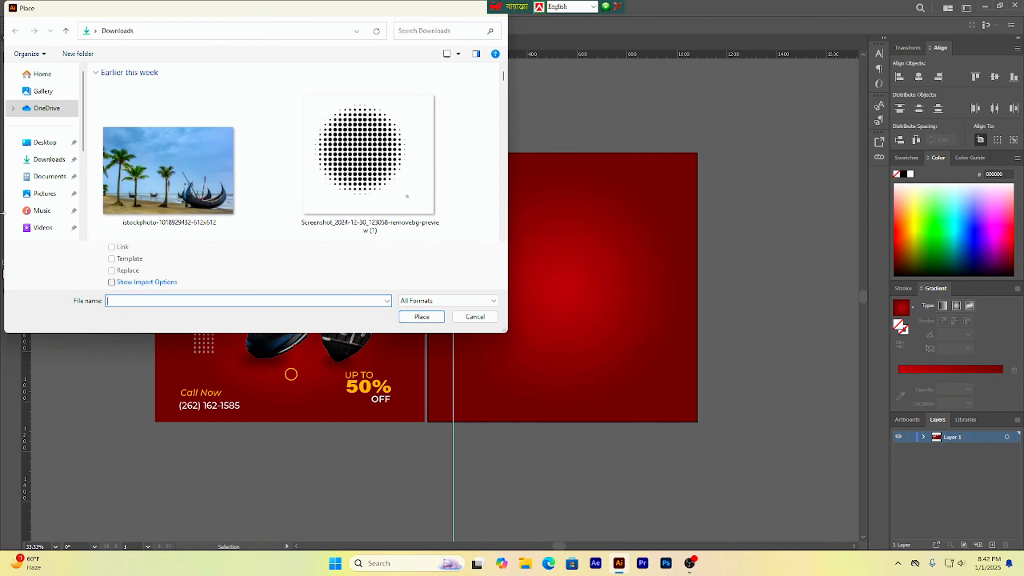
{"action": "scroll", "coordinate": [61, 177], "scroll_direction": "down", "scroll_amount": 1}
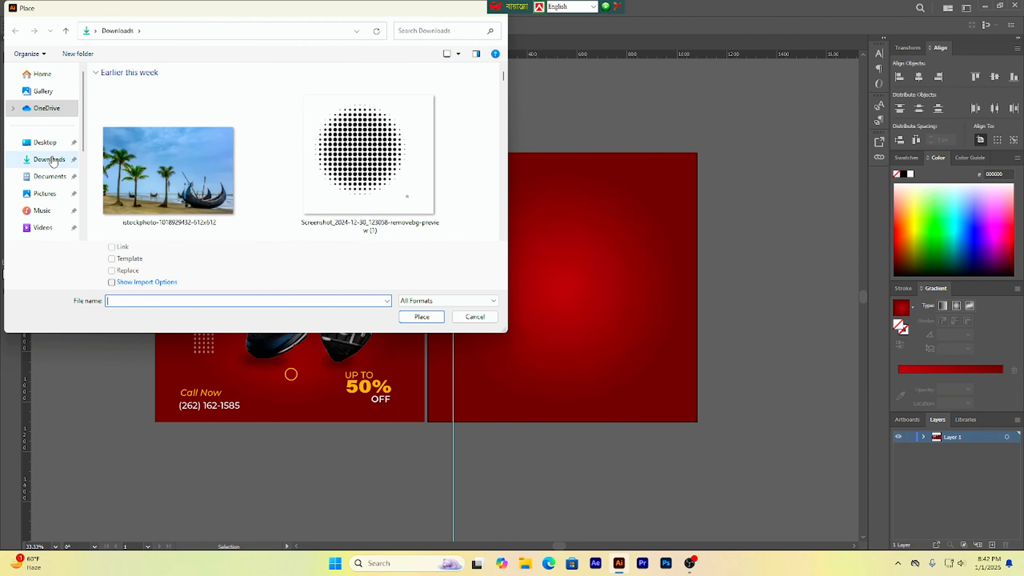
{"action": "left_click", "coordinate": [45, 190]}
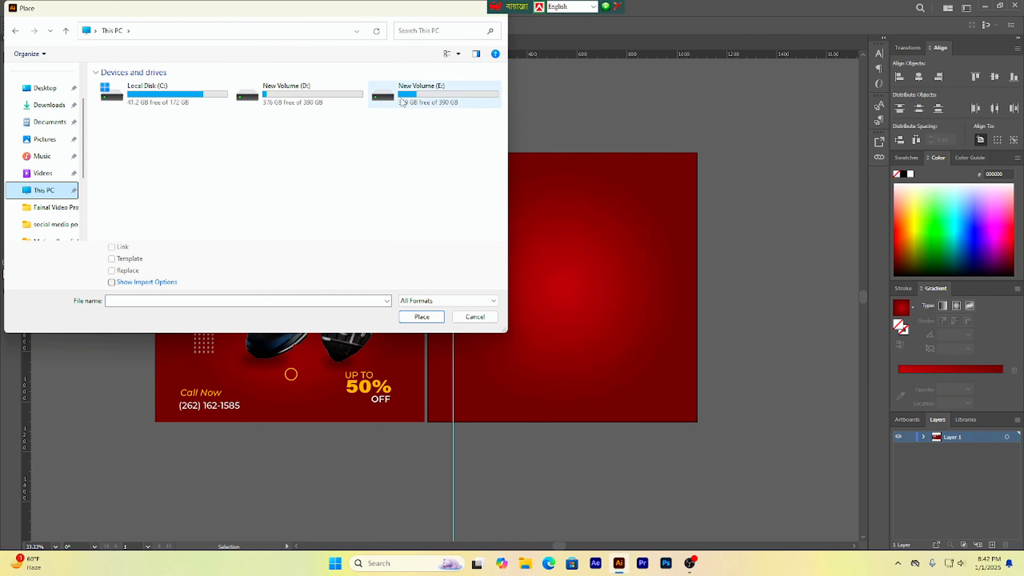
{"action": "double_click", "coordinate": [421, 93]}
{"action": "double_click", "coordinate": [179, 136]}
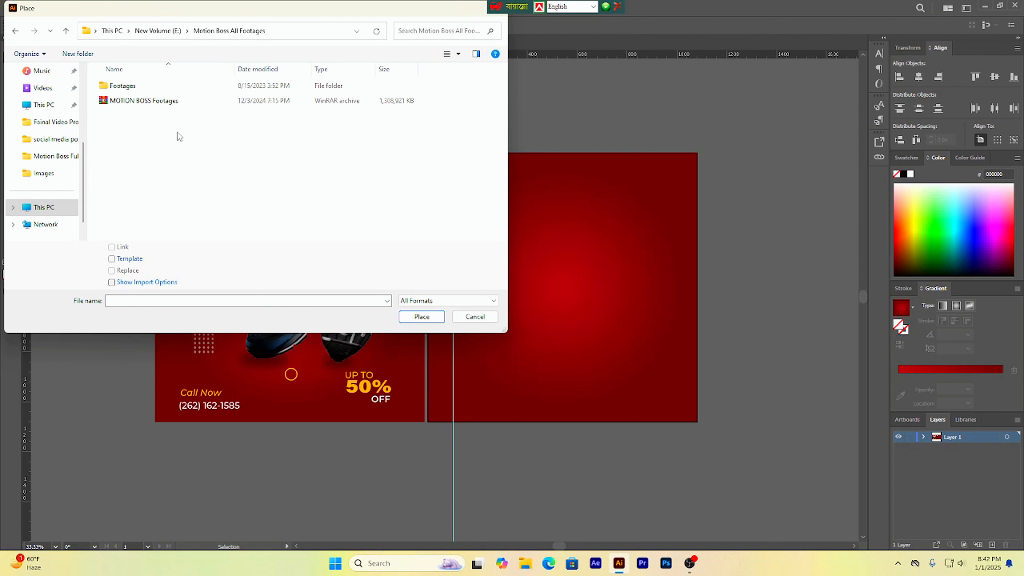
{"action": "double_click", "coordinate": [139, 86]}
{"action": "double_click", "coordinate": [139, 101]}
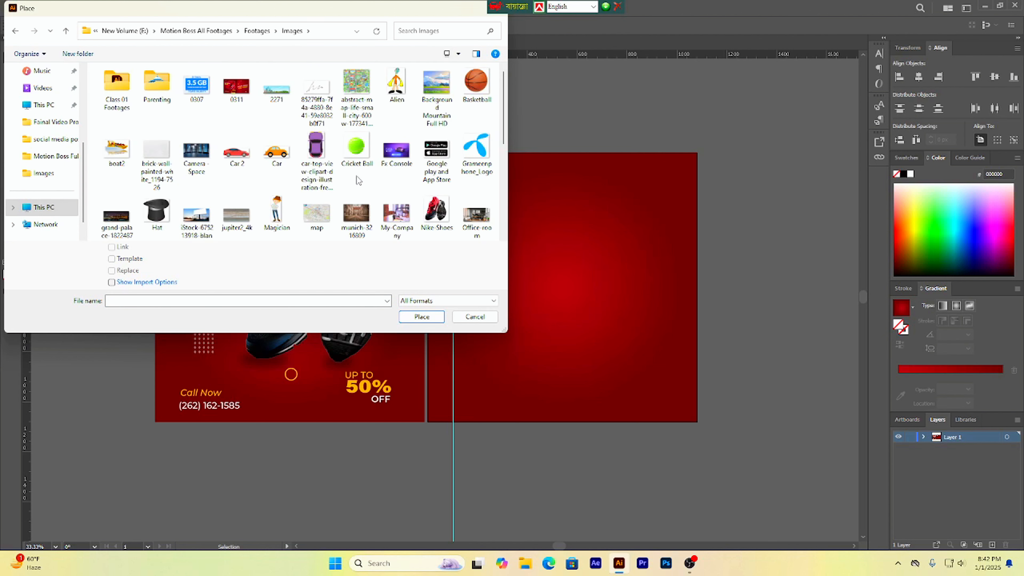
{"action": "left_click", "coordinate": [433, 204]}
{"action": "left_click", "coordinate": [422, 316]}
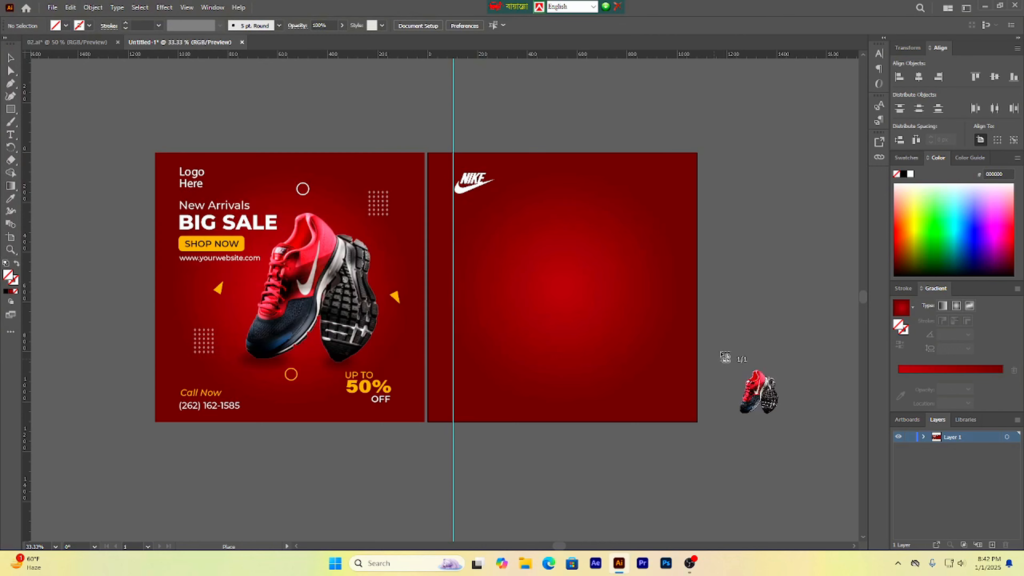
Step: Drop the shoe image onto the new artboard and scale it down proportionally
{"action": "left_click", "coordinate": [550, 262]}
{"action": "left_click_drag", "start_coordinate": [735, 372], "coordinate": [550, 219]}
{"action": "scroll", "coordinate": [661, 334], "scroll_direction": "down", "scroll_amount": 3}
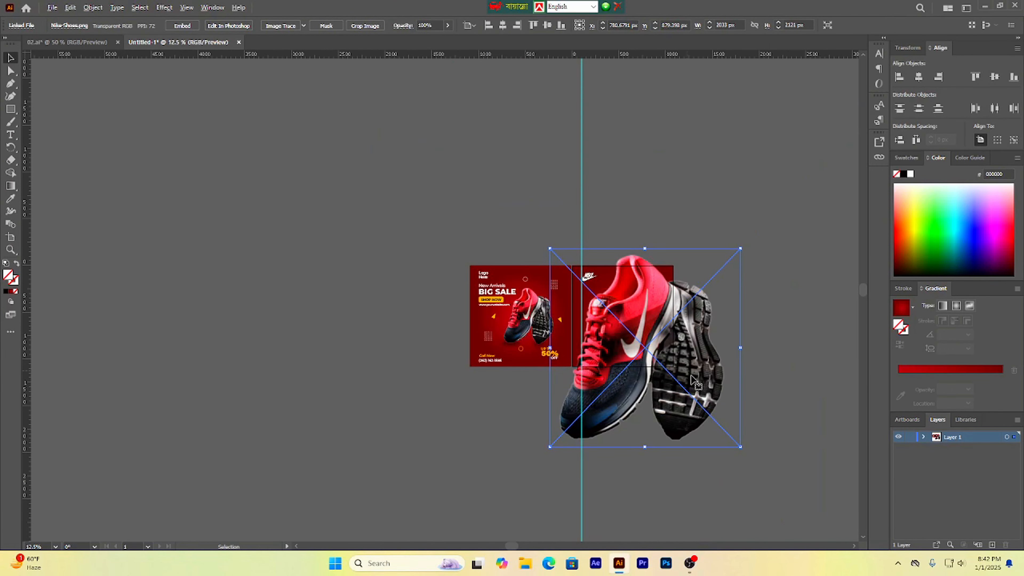
{"action": "left_click_drag", "start_coordinate": [740, 447], "coordinate": [672, 375]}
{"action": "scroll", "coordinate": [672, 375], "scroll_direction": "up", "scroll_amount": 2}
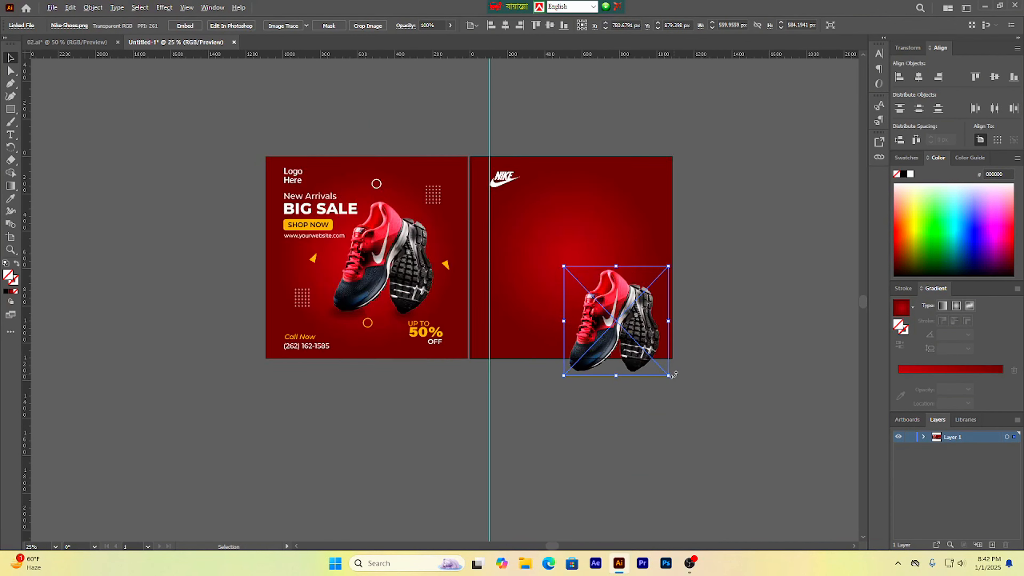
{"action": "scroll", "coordinate": [672, 375], "scroll_direction": "up", "scroll_amount": 2}
{"action": "scroll", "coordinate": [666, 373], "scroll_direction": "down", "scroll_amount": 2}
{"action": "scroll", "coordinate": [644, 370], "scroll_direction": "up", "scroll_amount": 1}
{"action": "scroll", "coordinate": [617, 371], "scroll_direction": "down", "scroll_amount": 2}
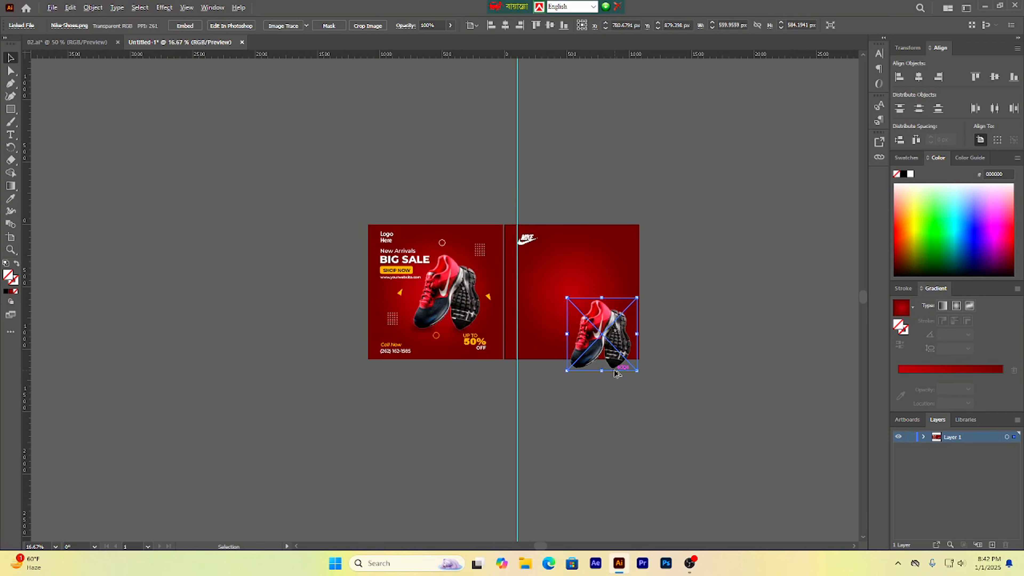
{"action": "scroll", "coordinate": [617, 373], "scroll_direction": "up", "scroll_amount": 2}
{"action": "scroll", "coordinate": [617, 373], "scroll_direction": "up", "scroll_amount": 1}
{"action": "scroll", "coordinate": [617, 372], "scroll_direction": "down", "scroll_amount": 1}
{"action": "scroll", "coordinate": [617, 374], "scroll_direction": "up", "scroll_amount": 1}
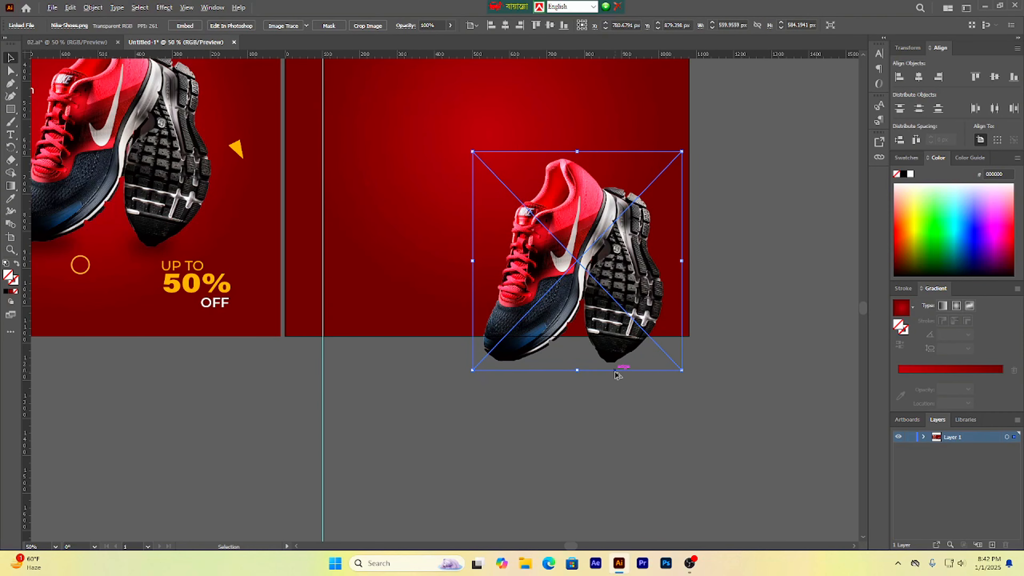
{"action": "scroll", "coordinate": [617, 374], "scroll_direction": "down", "scroll_amount": 1}
{"action": "left_click_drag", "start_coordinate": [477, 243], "coordinate": [534, 327]}
{"action": "scroll", "coordinate": [530, 334], "scroll_direction": "up", "scroll_amount": 1}
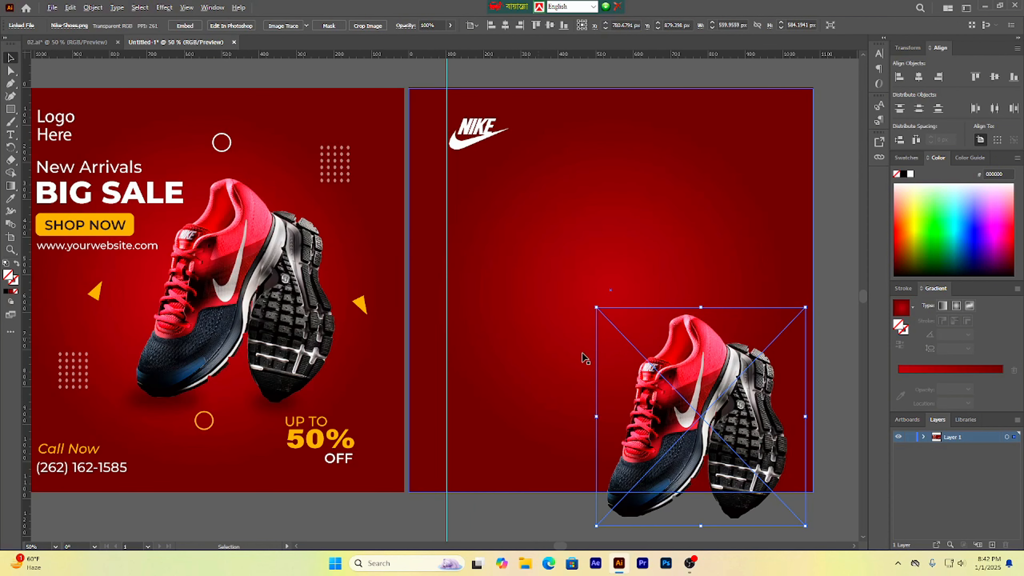
Step: Center the shoe image horizontally and vertically on the artboard
{"action": "left_click_drag", "start_coordinate": [681, 408], "coordinate": [661, 296]}
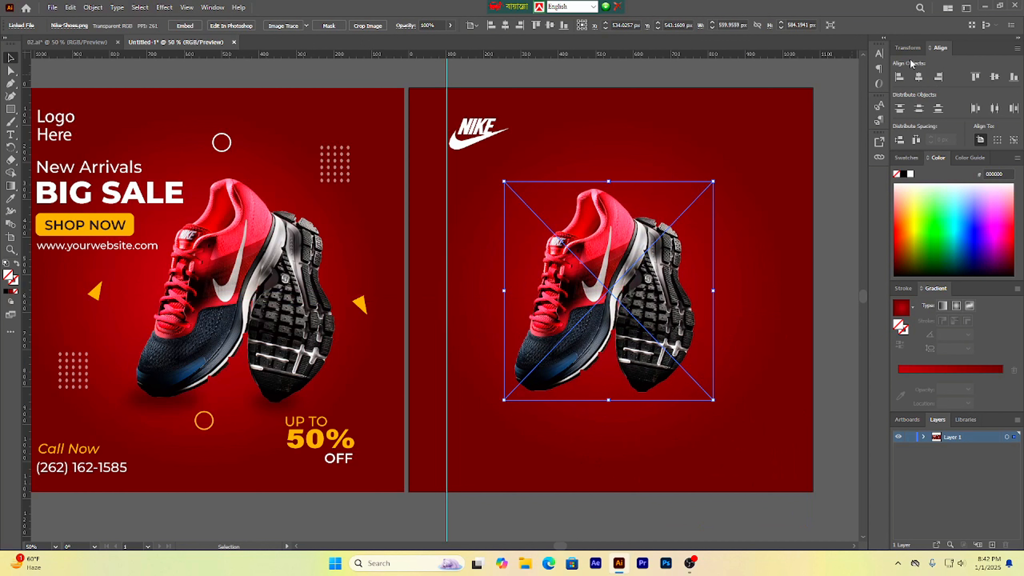
{"action": "left_click", "coordinate": [921, 77]}
{"action": "left_click", "coordinate": [994, 77]}
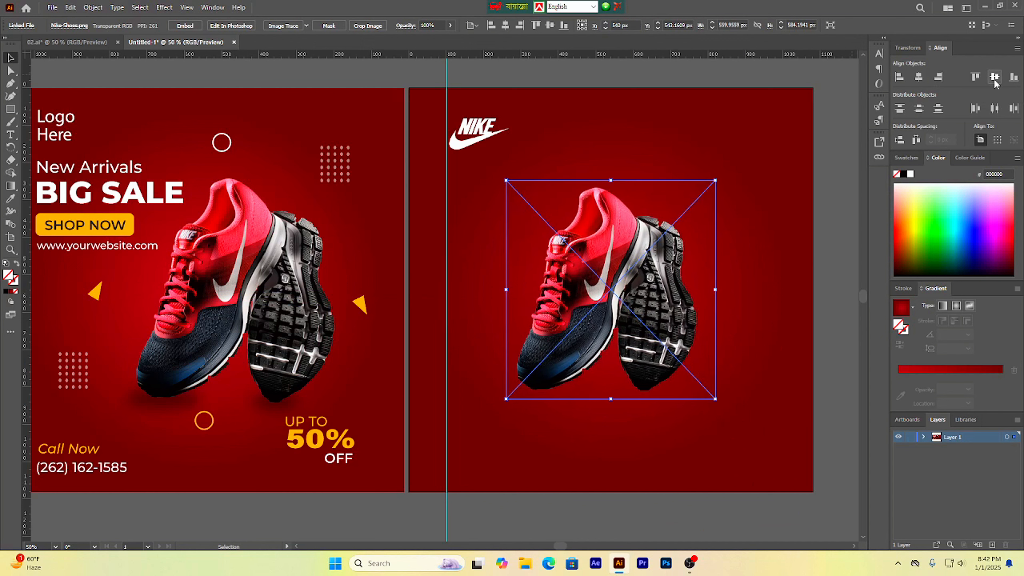
Step: Resize the shoe to about 450 × 470 px and shift it right of center
{"action": "left_click_drag", "start_coordinate": [716, 400], "coordinate": [691, 376]}
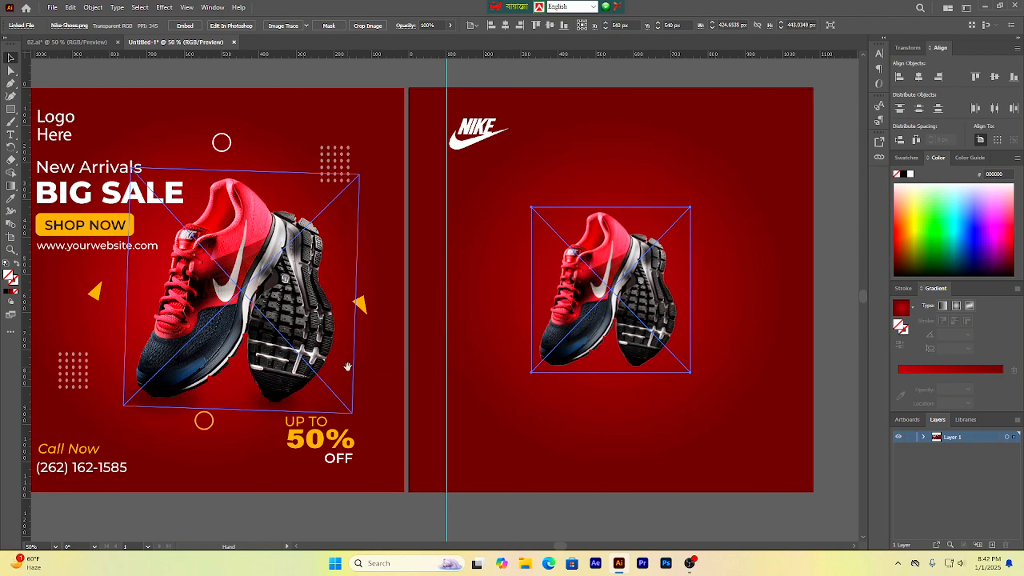
{"action": "left_click_drag", "start_coordinate": [348, 367], "coordinate": [373, 366]}
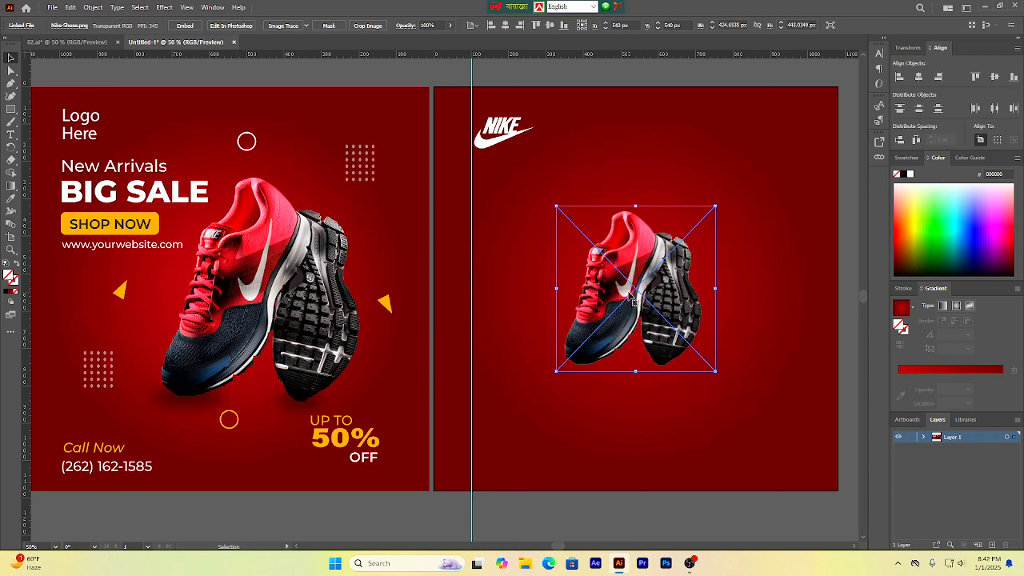
{"action": "left_click_drag", "start_coordinate": [628, 292], "coordinate": [676, 293]}
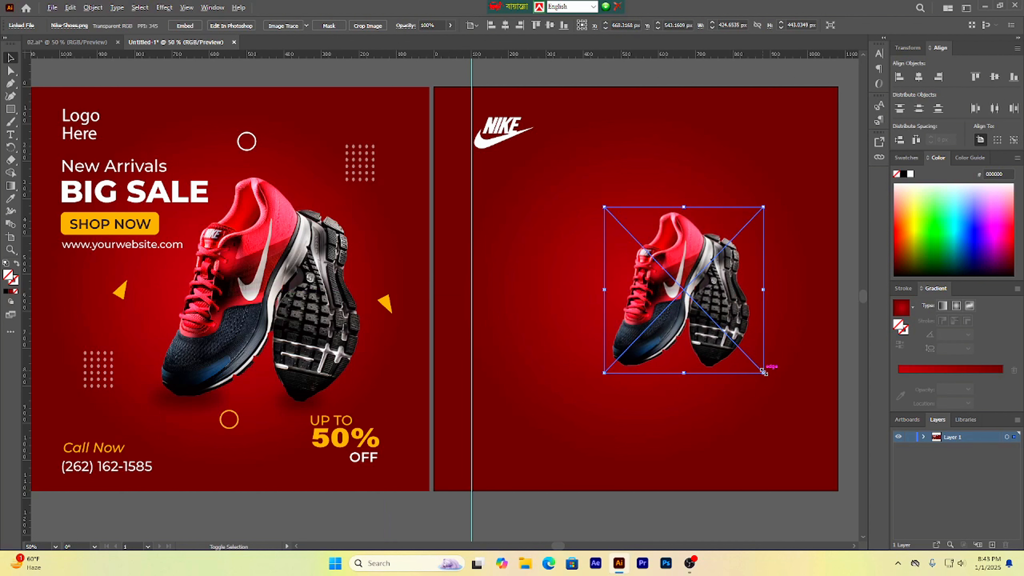
{"action": "left_click_drag", "start_coordinate": [763, 371], "coordinate": [769, 378]}
{"action": "left_click_drag", "start_coordinate": [574, 349], "coordinate": [537, 342]}
{"action": "left_click_drag", "start_coordinate": [475, 318], "coordinate": [490, 334]}
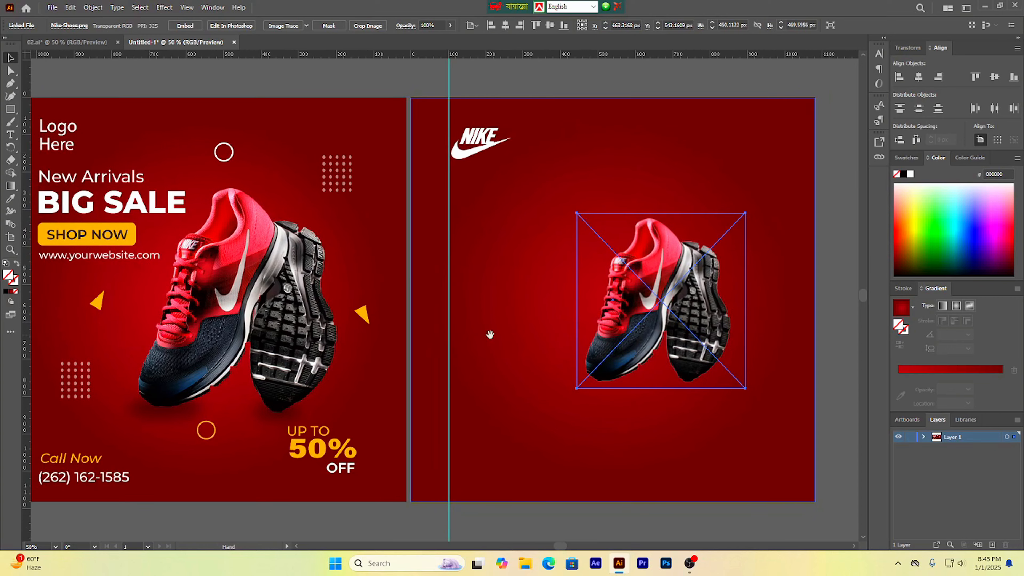
{"action": "scroll", "coordinate": [488, 334], "scroll_direction": "down", "scroll_amount": 1}
{"action": "scroll", "coordinate": [488, 337], "scroll_direction": "up", "scroll_amount": 1}
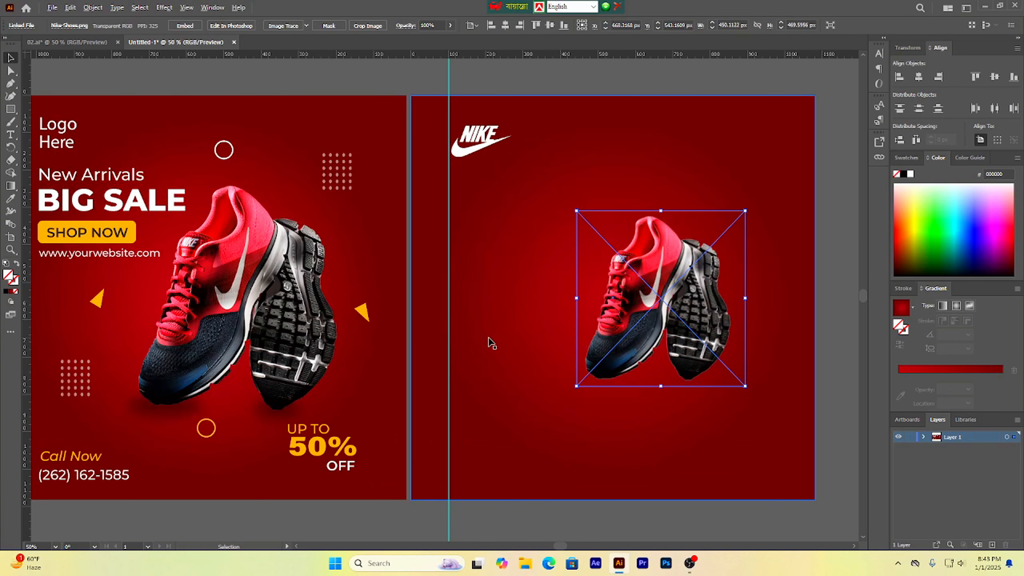
{"action": "scroll", "coordinate": [262, 225], "scroll_direction": "down", "scroll_amount": 1}
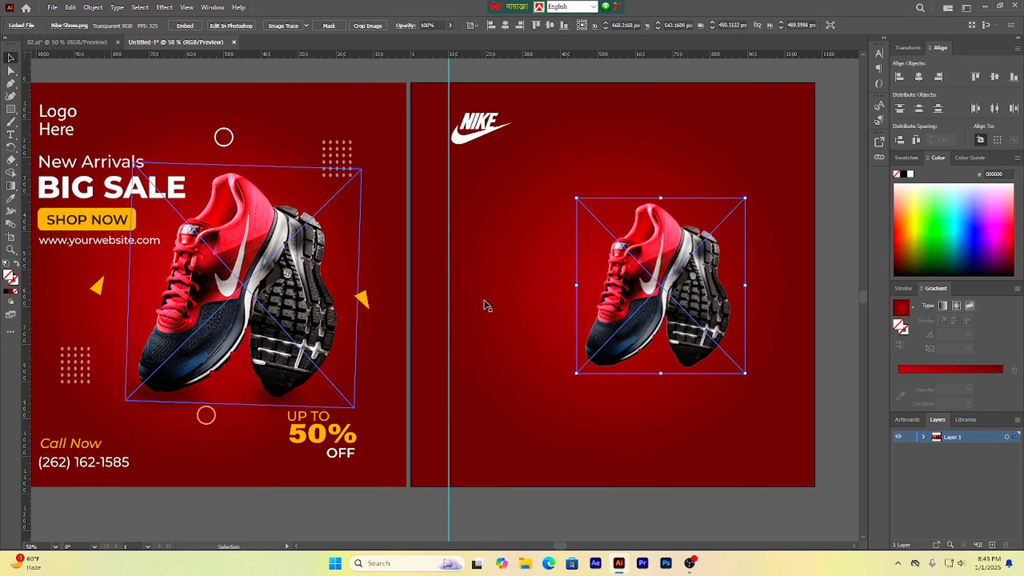
Step: Add two horizontal guides marking the top and bottom of the reference shoe
{"action": "left_click_drag", "start_coordinate": [471, 290], "coordinate": [480, 305]}
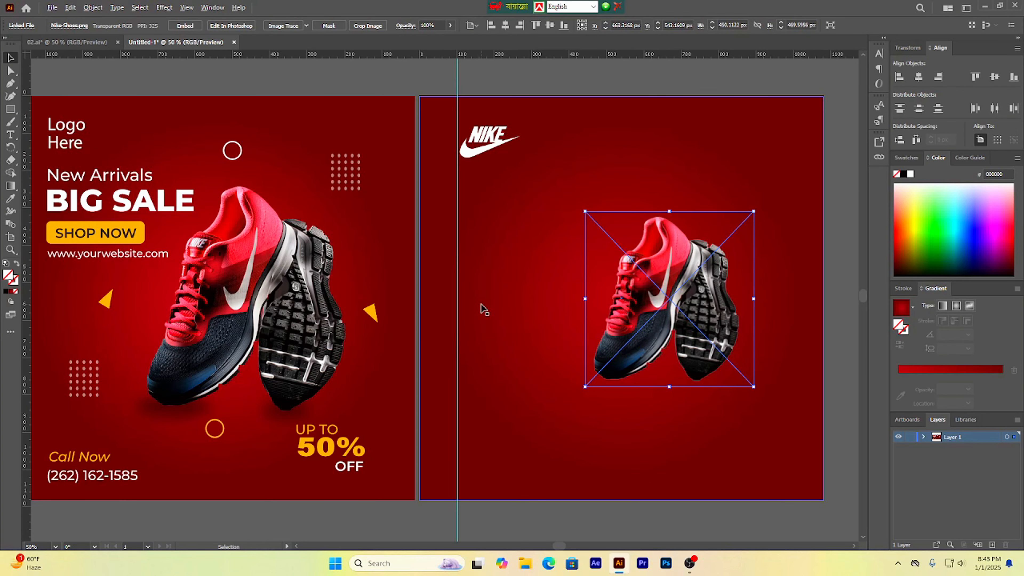
{"action": "left_click_drag", "start_coordinate": [355, 61], "coordinate": [348, 186]}
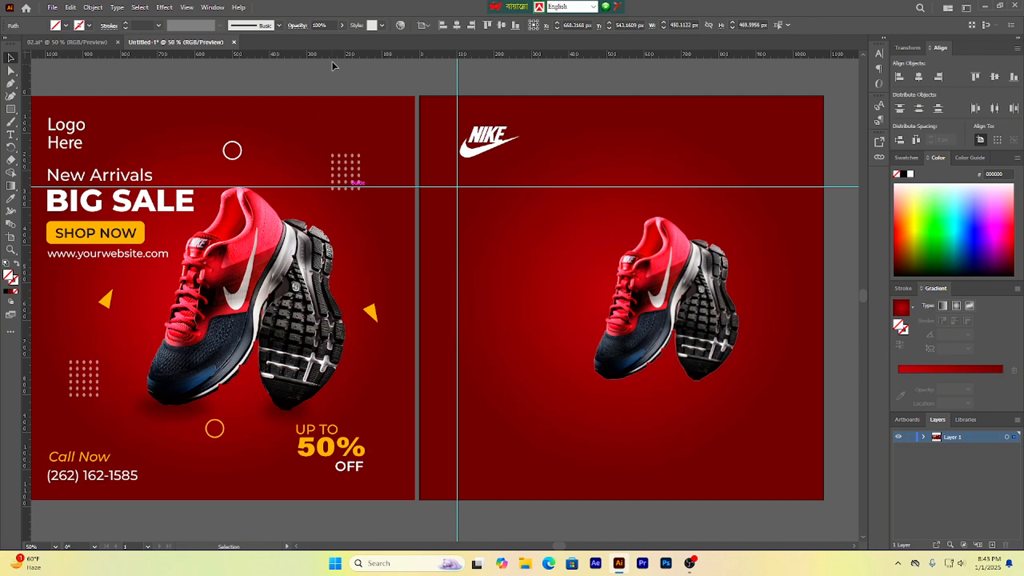
{"action": "left_click_drag", "start_coordinate": [334, 55], "coordinate": [322, 409]}
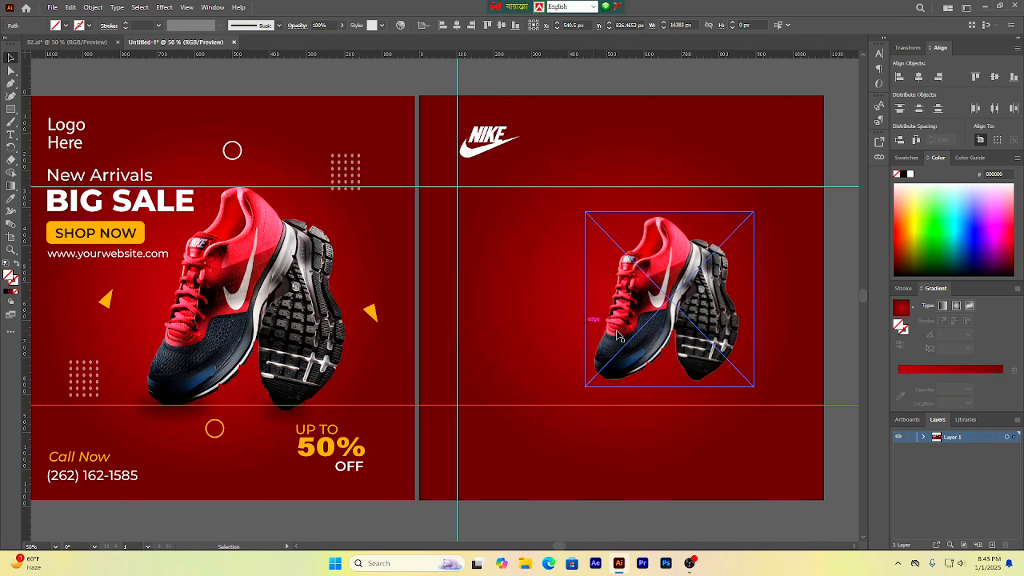
Step: Enlarge the new shoe image proportionally to about 590 × 616 px so it fills the space between the guides
{"action": "left_click", "coordinate": [729, 314]}
{"action": "left_click_drag", "start_coordinate": [754, 389], "coordinate": [780, 428]}
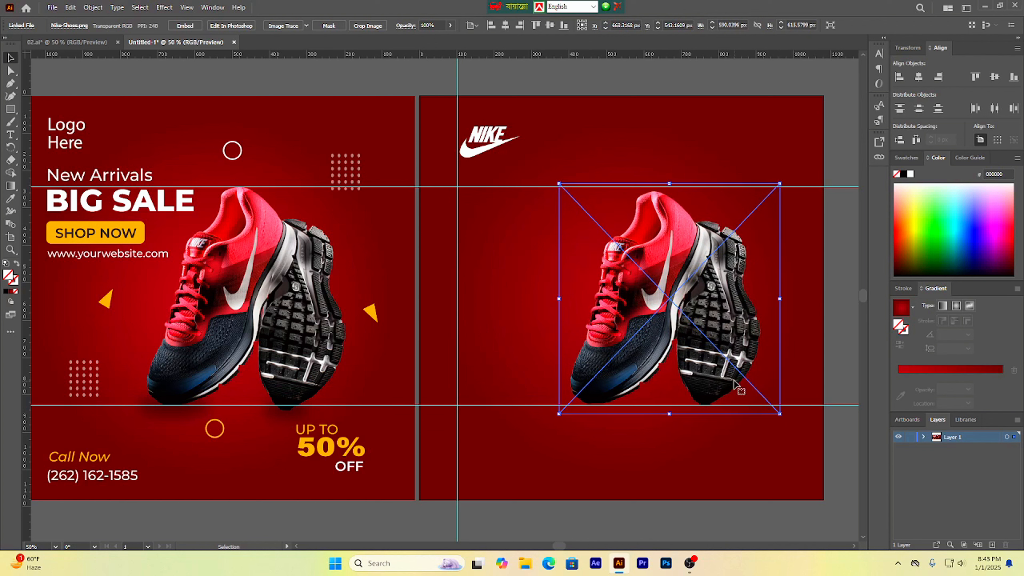
{"action": "left_click_drag", "start_coordinate": [733, 383], "coordinate": [733, 382]}
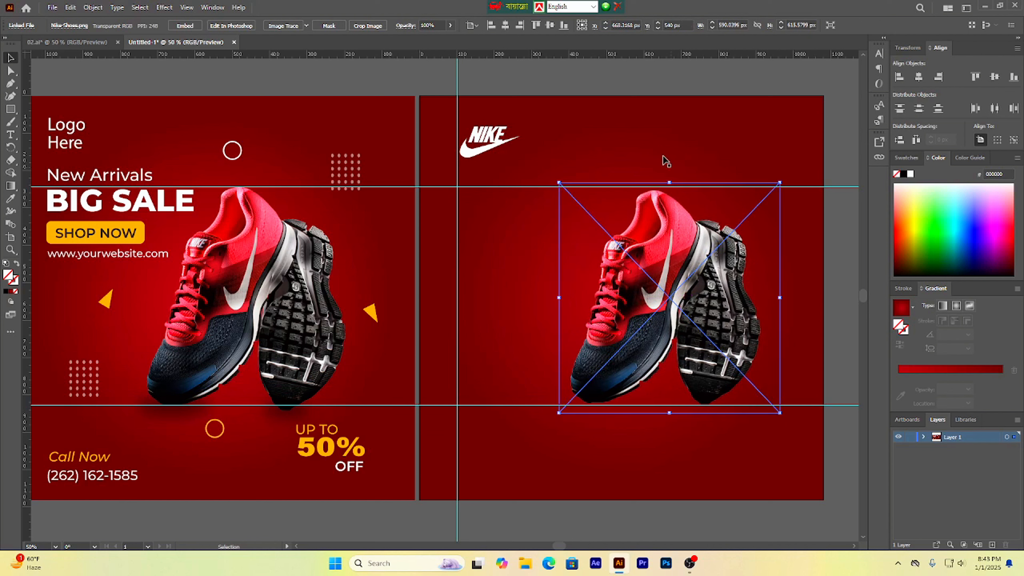
{"action": "left_click", "coordinate": [830, 155]}
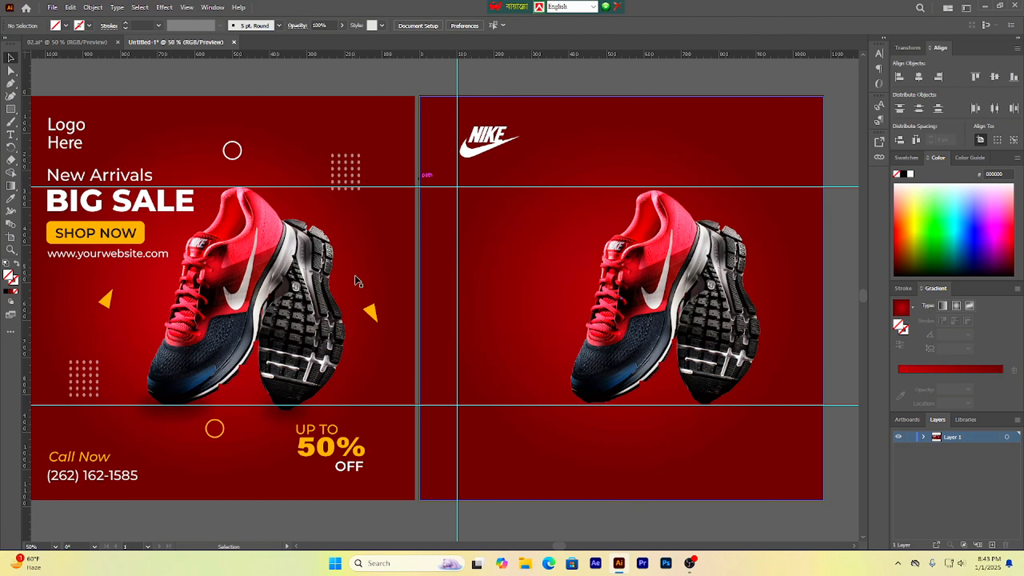
{"action": "scroll", "coordinate": [389, 279], "scroll_direction": "down", "scroll_amount": 1}
{"action": "scroll", "coordinate": [518, 319], "scroll_direction": "up", "scroll_amount": 1}
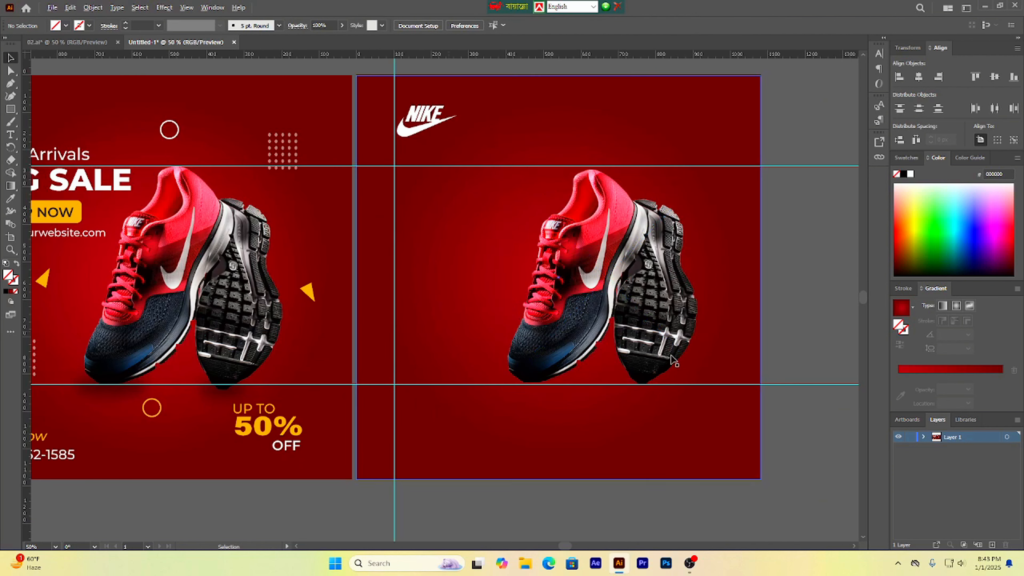
{"action": "scroll", "coordinate": [428, 298], "scroll_direction": "down", "scroll_amount": 1}
{"action": "left_click_drag", "start_coordinate": [730, 178], "coordinate": [754, 381]}
{"action": "key", "text": "Delete"}
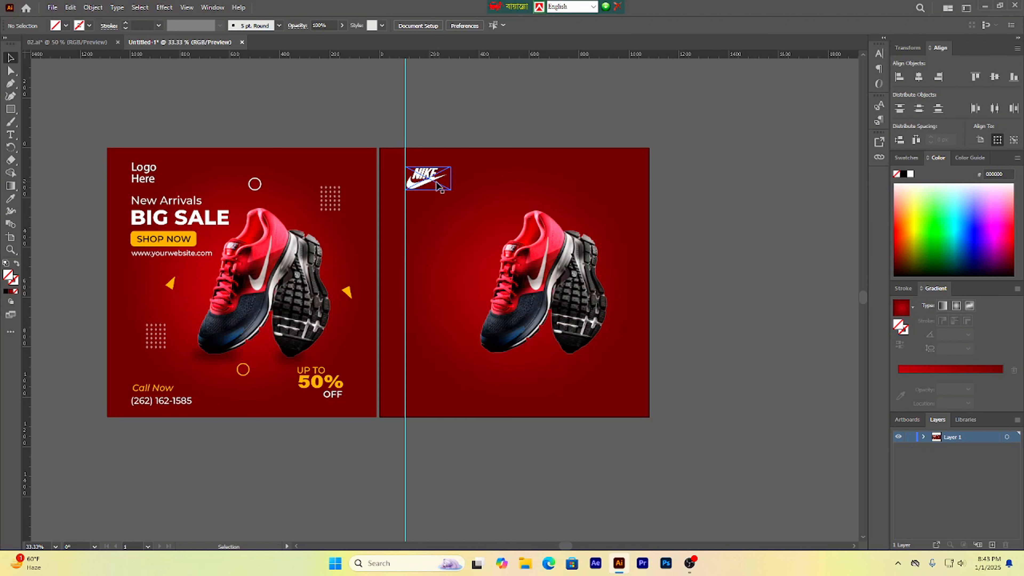
{"action": "scroll", "coordinate": [425, 193], "scroll_direction": "up", "scroll_amount": 2}
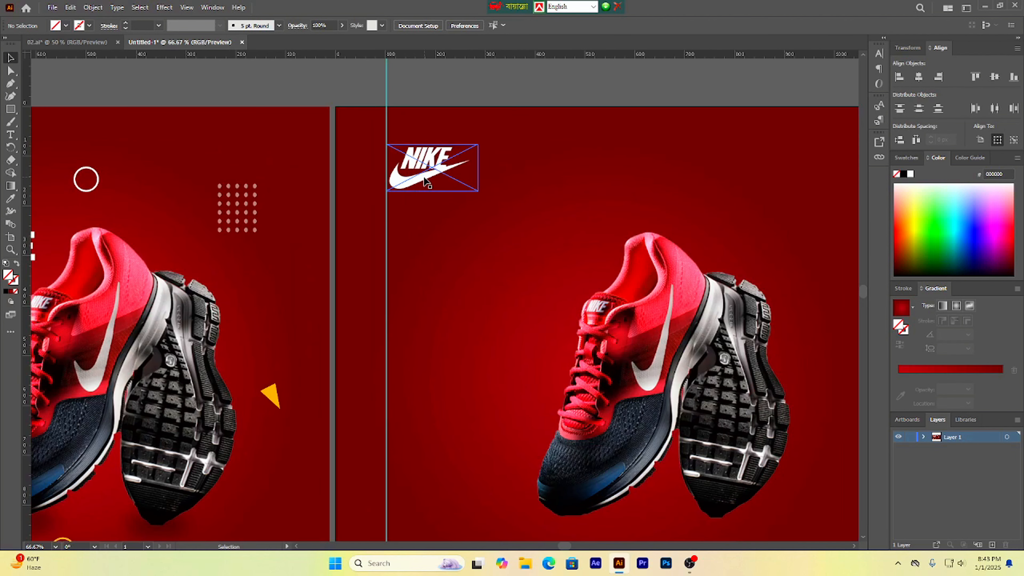
{"action": "scroll", "coordinate": [426, 182], "scroll_direction": "down", "scroll_amount": 2}
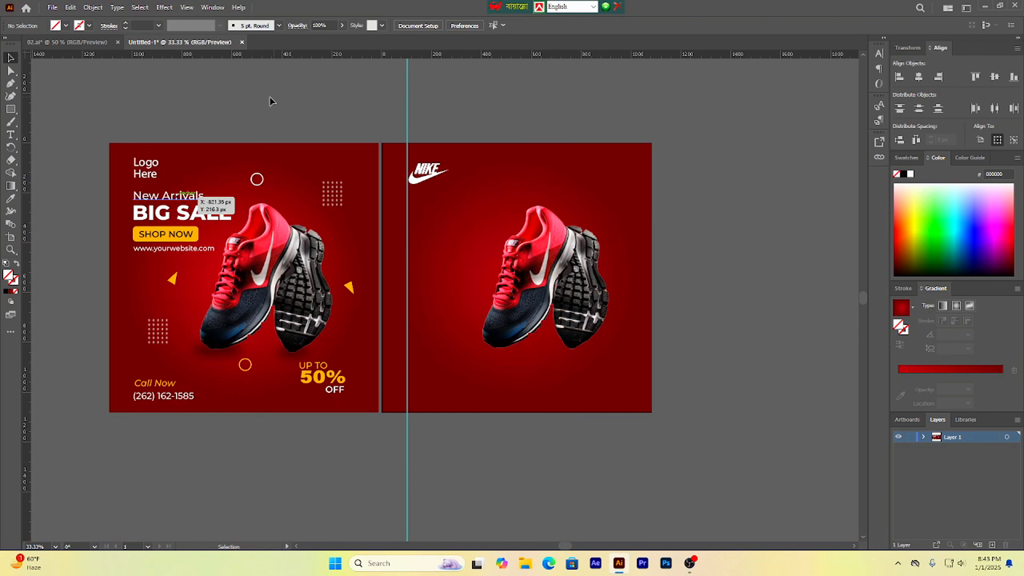
{"action": "left_click", "coordinate": [12, 134]}
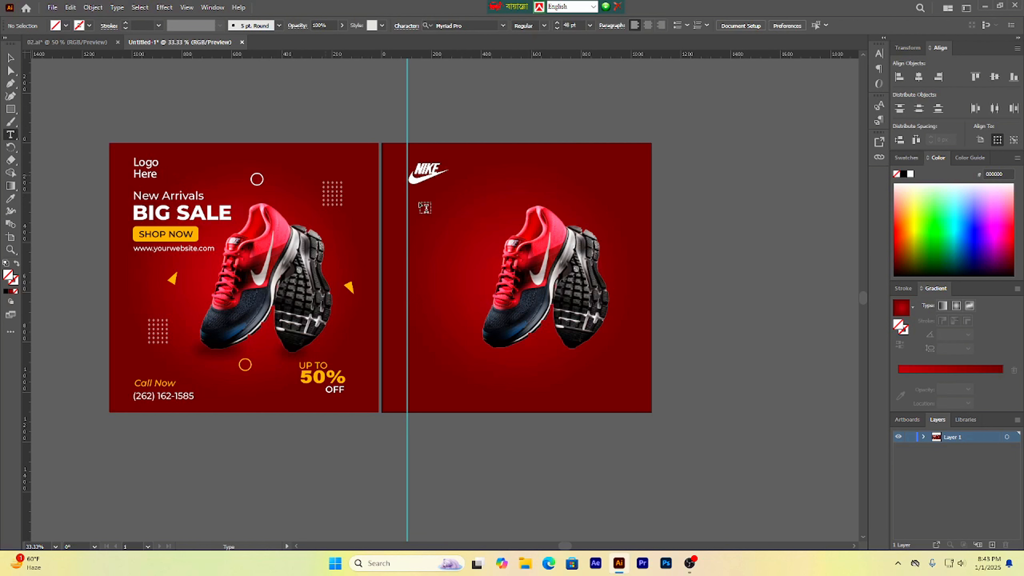
{"action": "scroll", "coordinate": [457, 298], "scroll_direction": "up", "scroll_amount": 1}
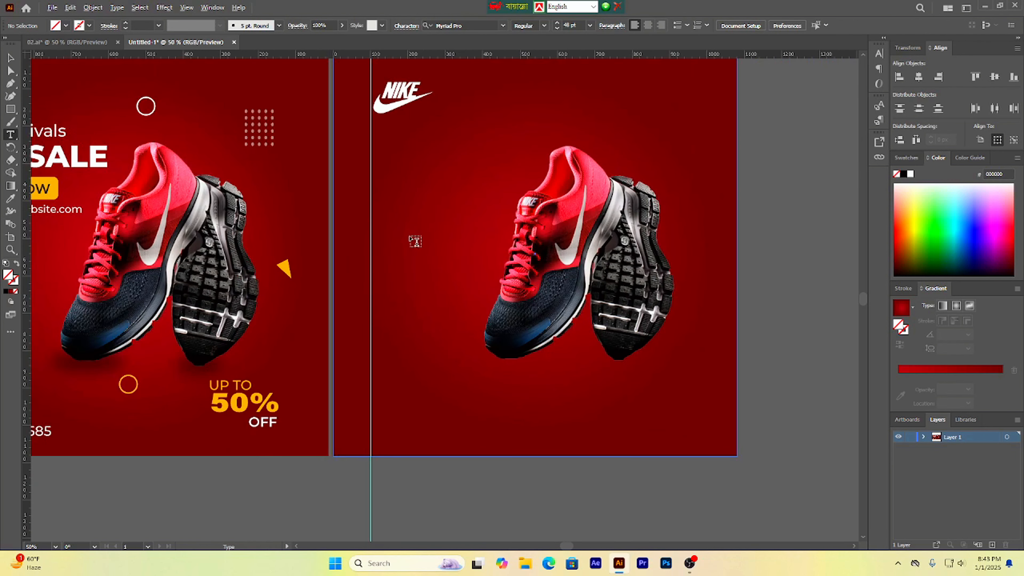
{"action": "left_click", "coordinate": [399, 159]}
{"action": "key", "text": "BackSpace"}
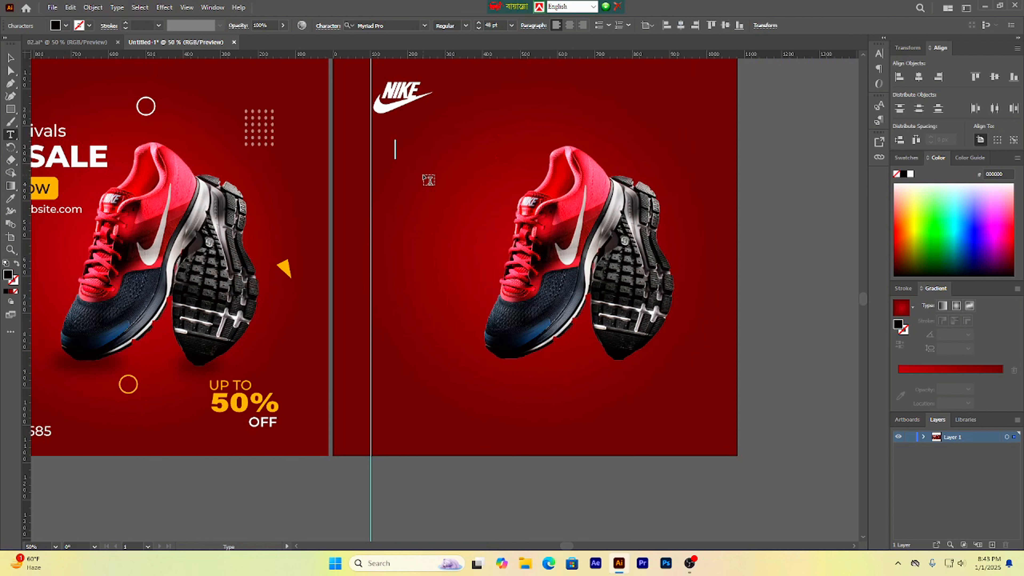
{"action": "key", "text": "Escape"}
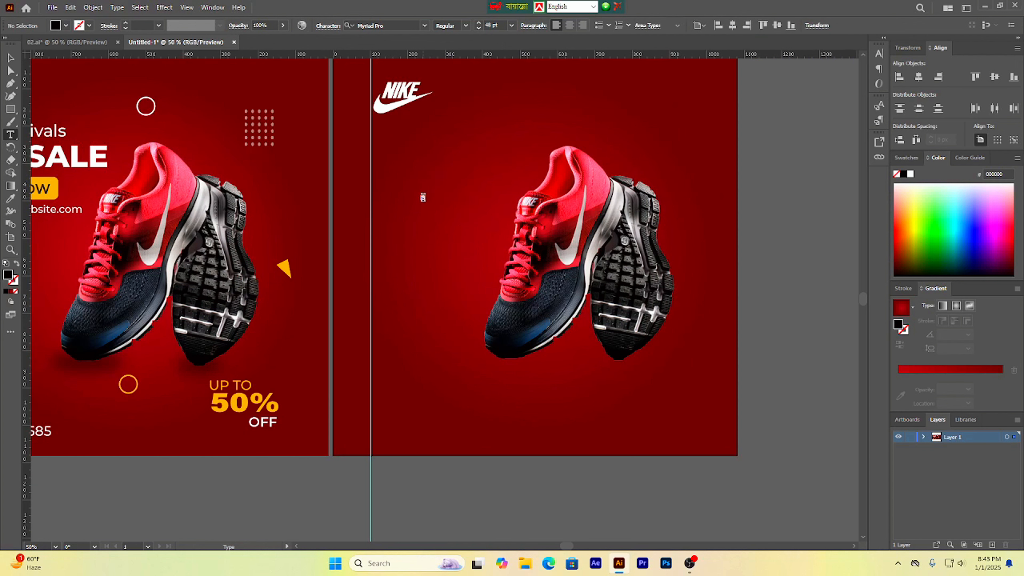
{"action": "key", "text": "ctrl+z"}
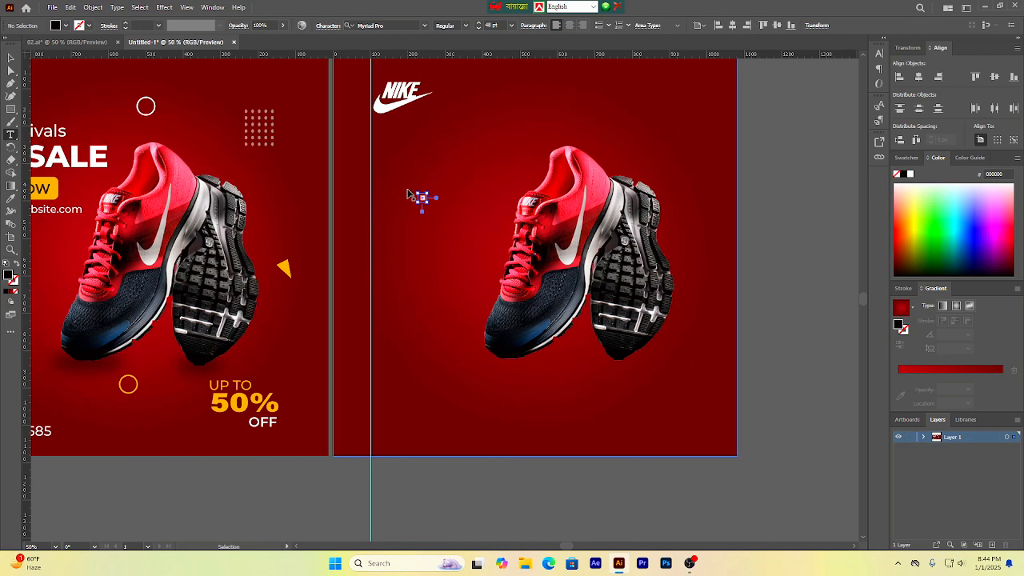
{"action": "key", "text": "ctrl+z"}
{"action": "key", "text": "ctrl+z"}
{"action": "left_click", "coordinate": [11, 58]}
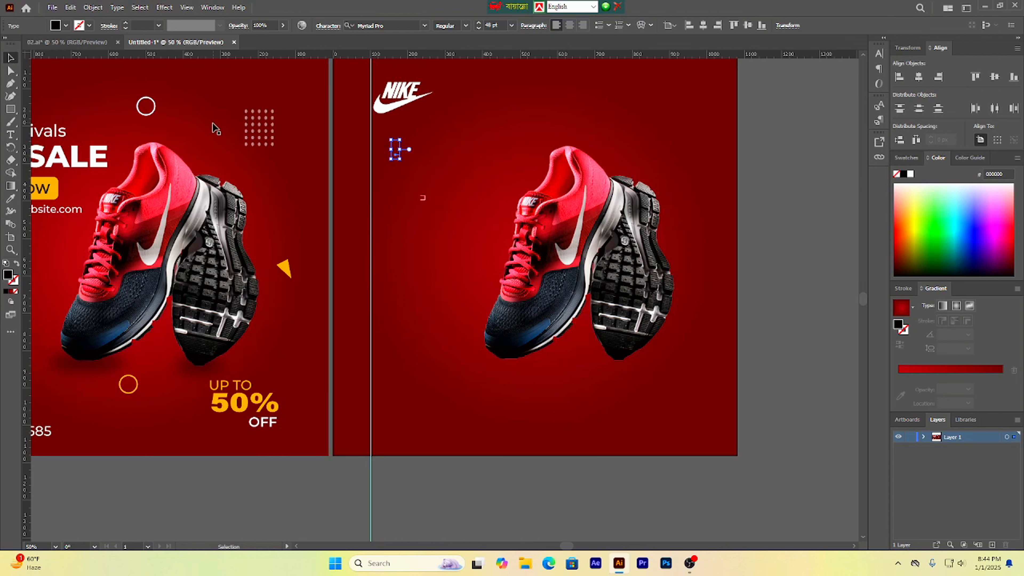
{"action": "key", "text": "Delete"}
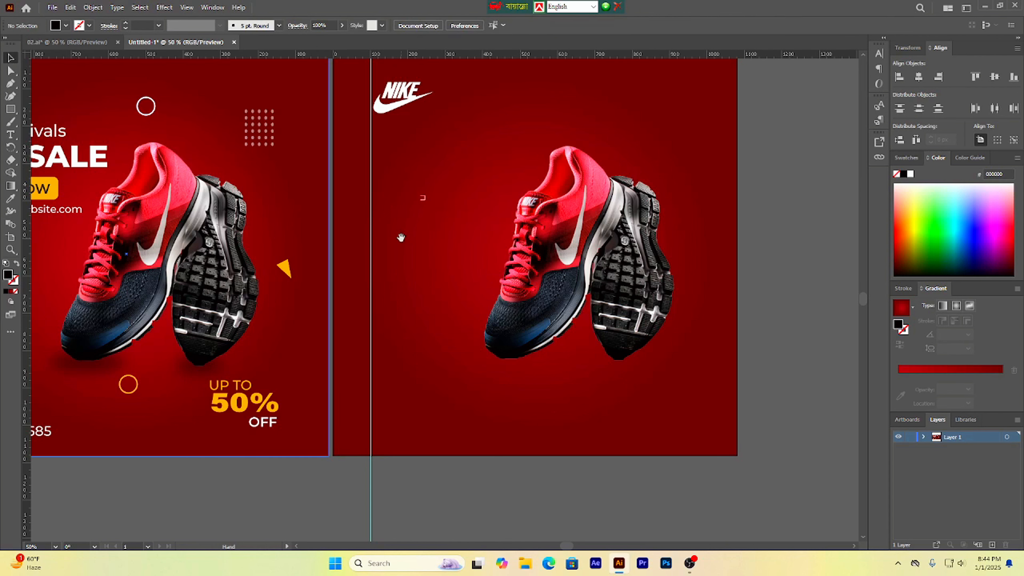
{"action": "left_click_drag", "start_coordinate": [401, 237], "coordinate": [444, 249]}
{"action": "left_click", "coordinate": [465, 211]}
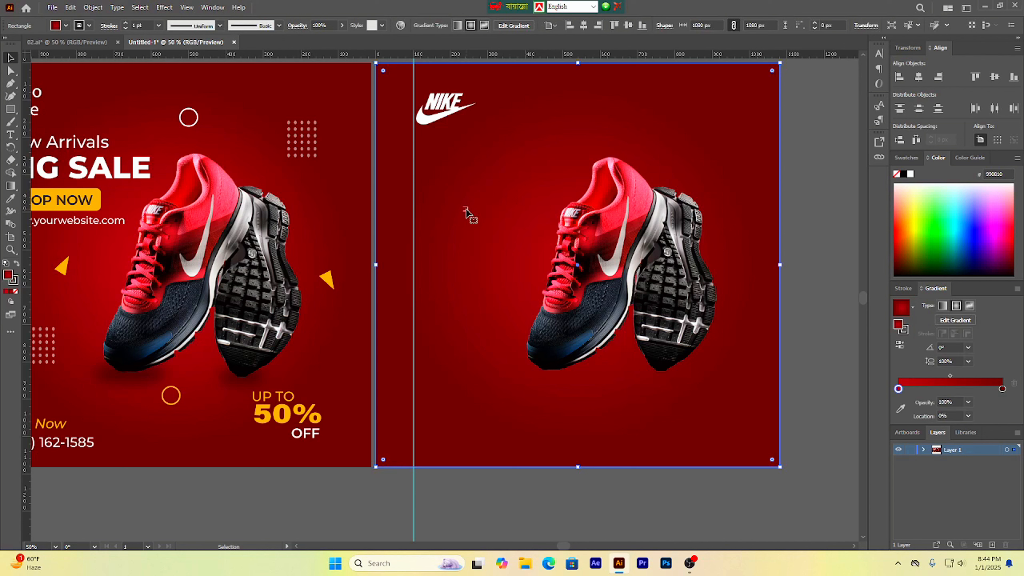
{"action": "key", "text": "ctrl+z"}
{"action": "key", "text": "ctrl+z"}
{"action": "key", "text": "ctrl+z"}
{"action": "key", "text": "ctrl+z"}
{"action": "key", "text": "ctrl+z"}
{"action": "key", "text": "ctrl+z"}
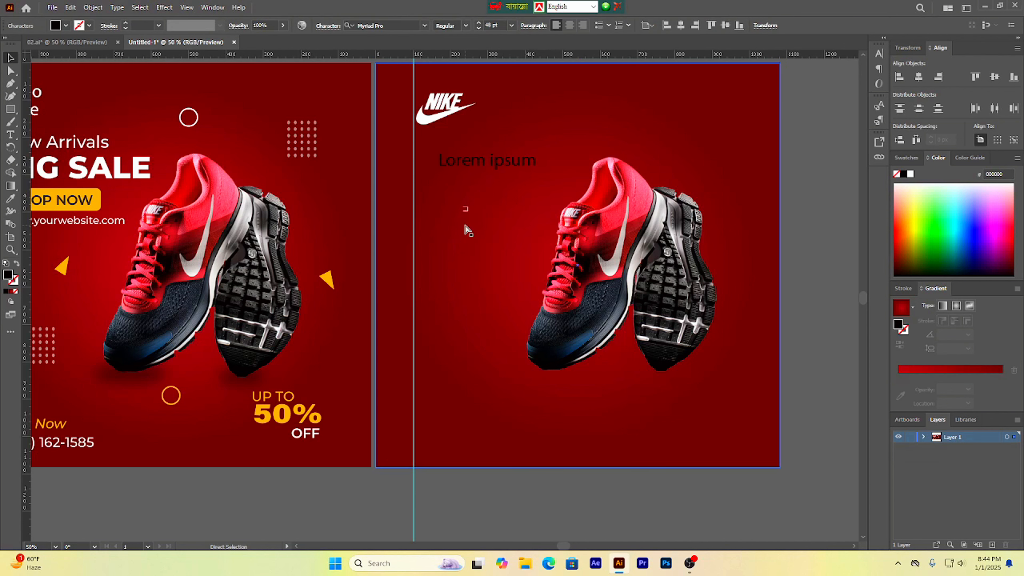
{"action": "key", "text": "v"}
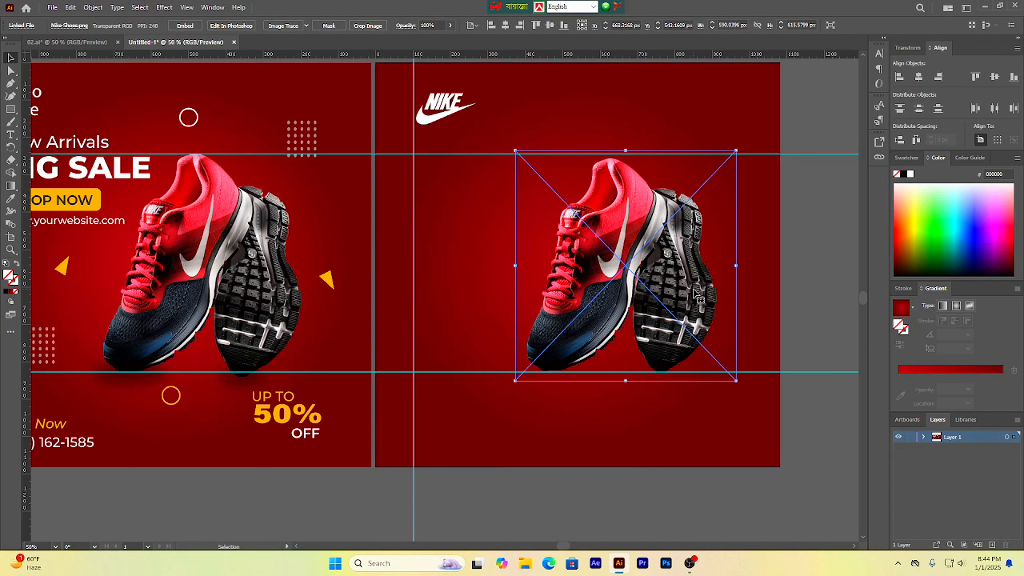
{"action": "left_click", "coordinate": [520, 481]}
{"action": "left_click_drag", "start_coordinate": [462, 345], "coordinate": [519, 359]}
Step: Duplicate the reference's 'New Arrivals' text and place the copy just below the new artboard
{"action": "left_click", "coordinate": [148, 157]}
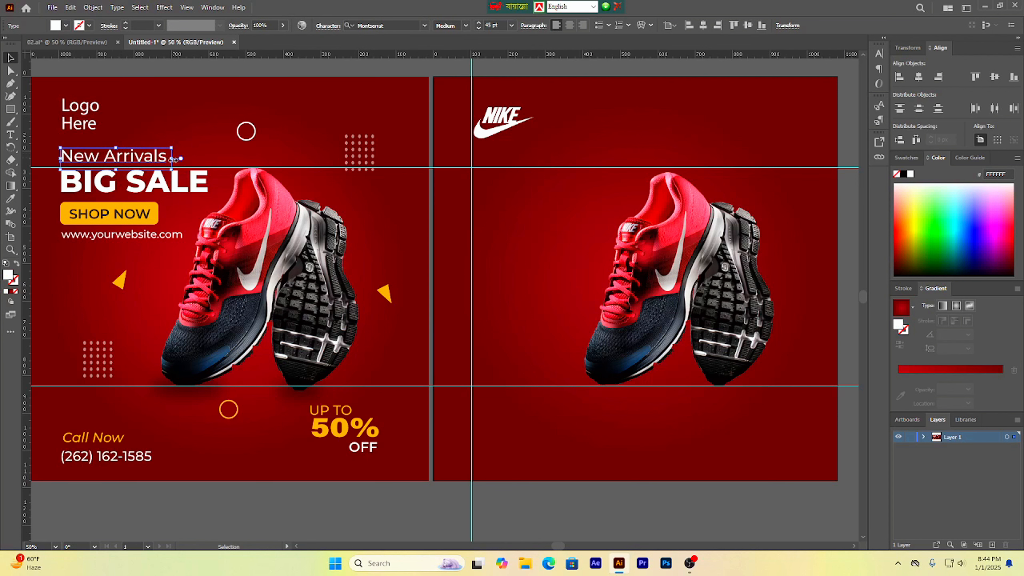
{"action": "left_click_drag", "start_coordinate": [126, 158], "coordinate": [580, 507]}
{"action": "triple_click", "coordinate": [580, 507]}
{"action": "key", "text": "BackSpace"}
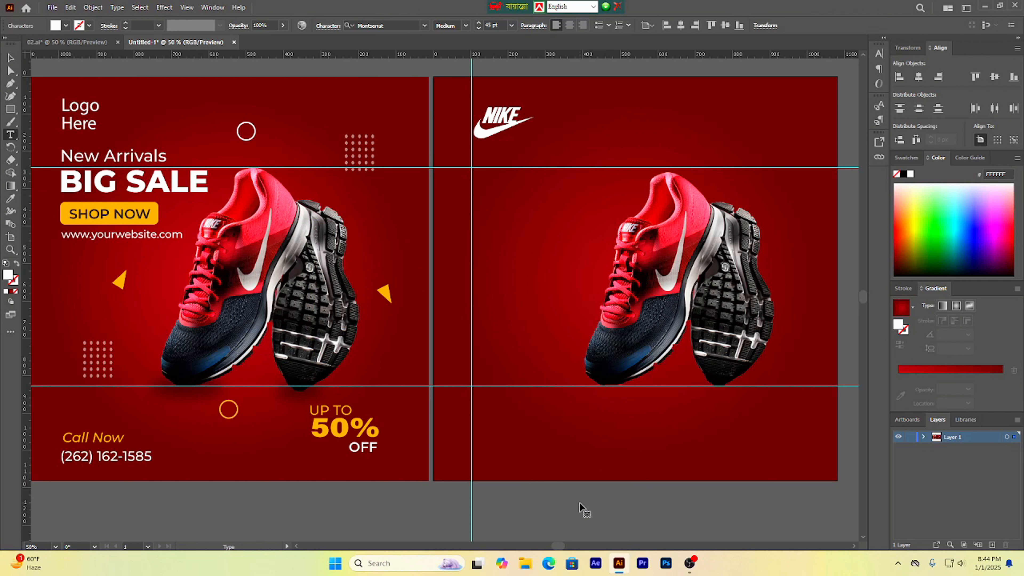
{"action": "type", "text": "New Arrivals"}
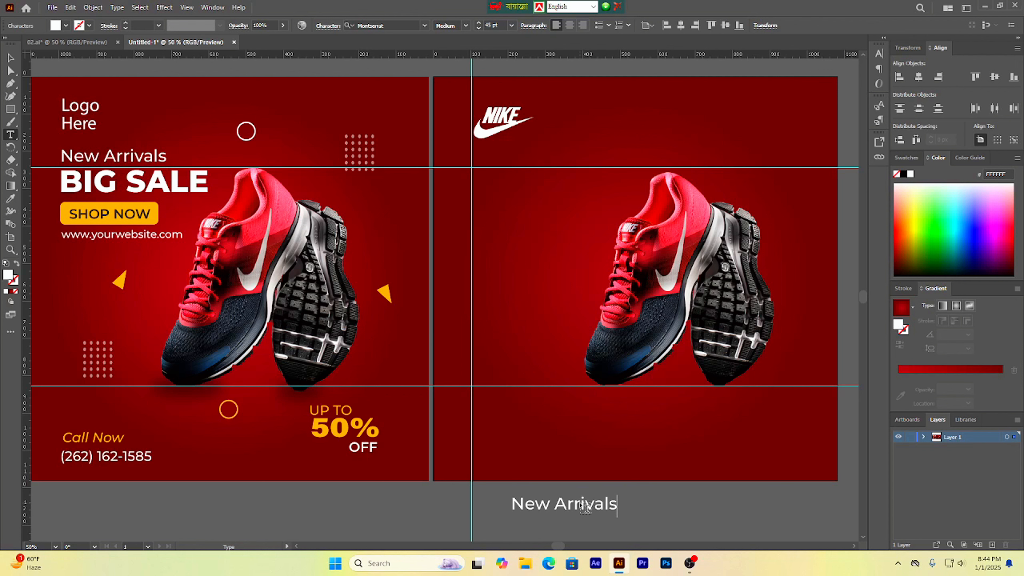
{"action": "key", "text": "Escape"}
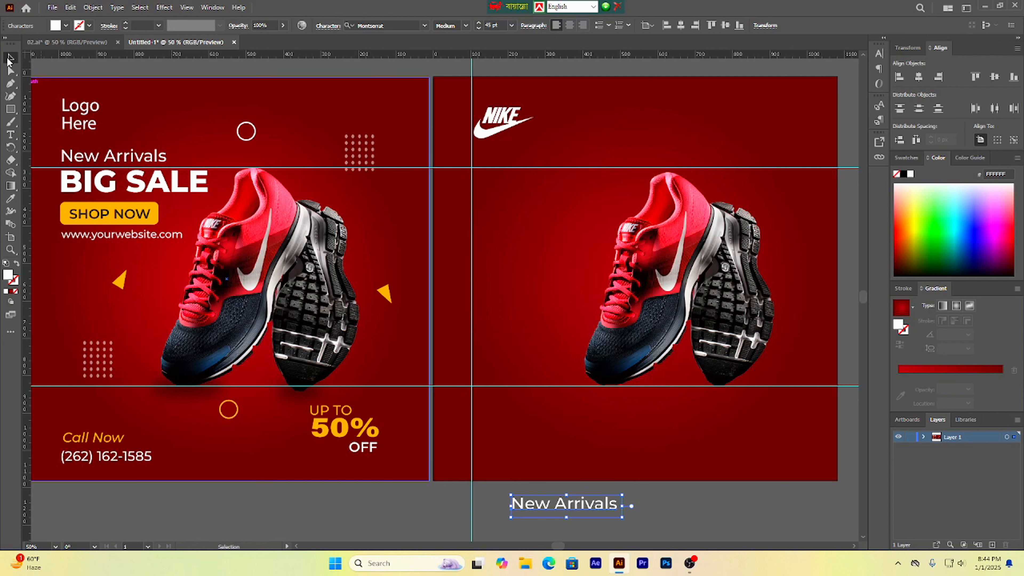
Step: Move the copied 'New Arrivals' text onto the new artboard under the Nike logo and bring it to the front
{"action": "triple_click", "coordinate": [550, 506]}
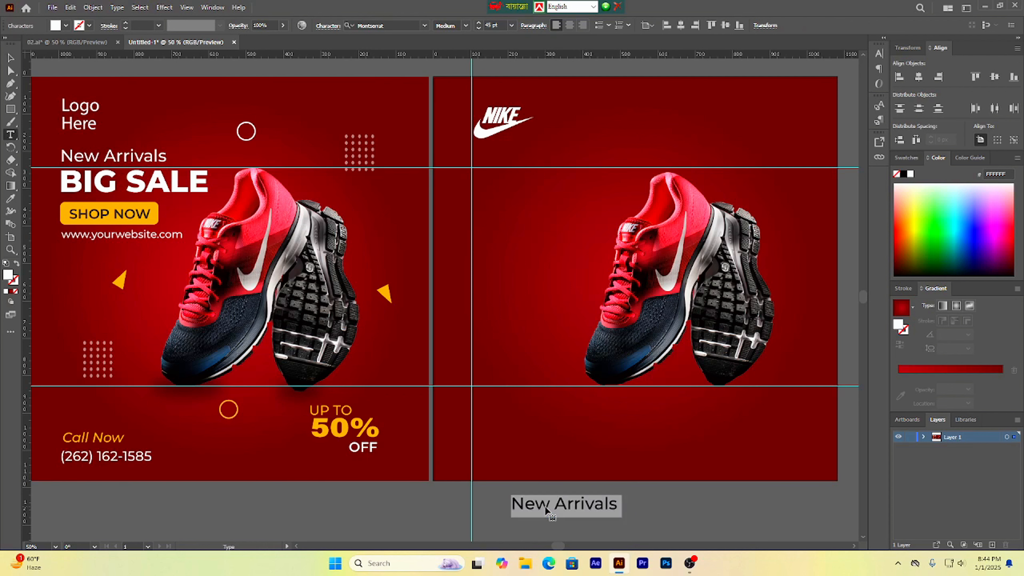
{"action": "left_click", "coordinate": [511, 25]}
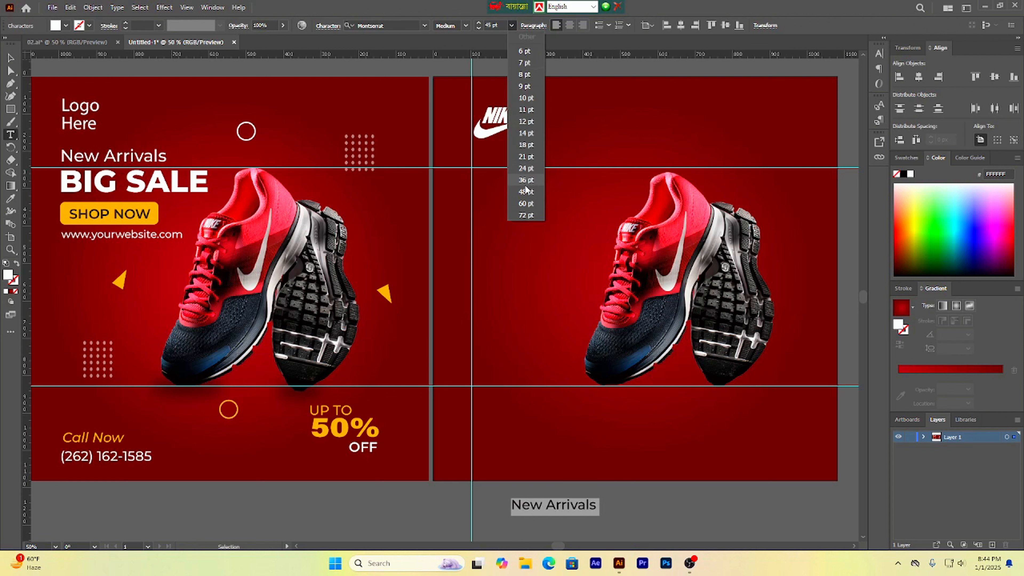
{"action": "left_click", "coordinate": [491, 25]}
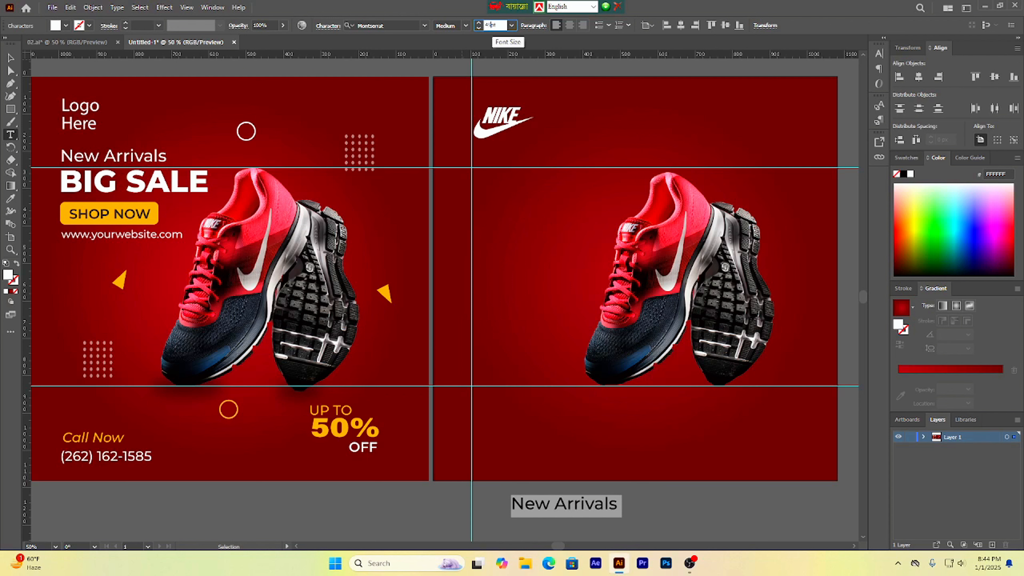
{"action": "left_click", "coordinate": [10, 57]}
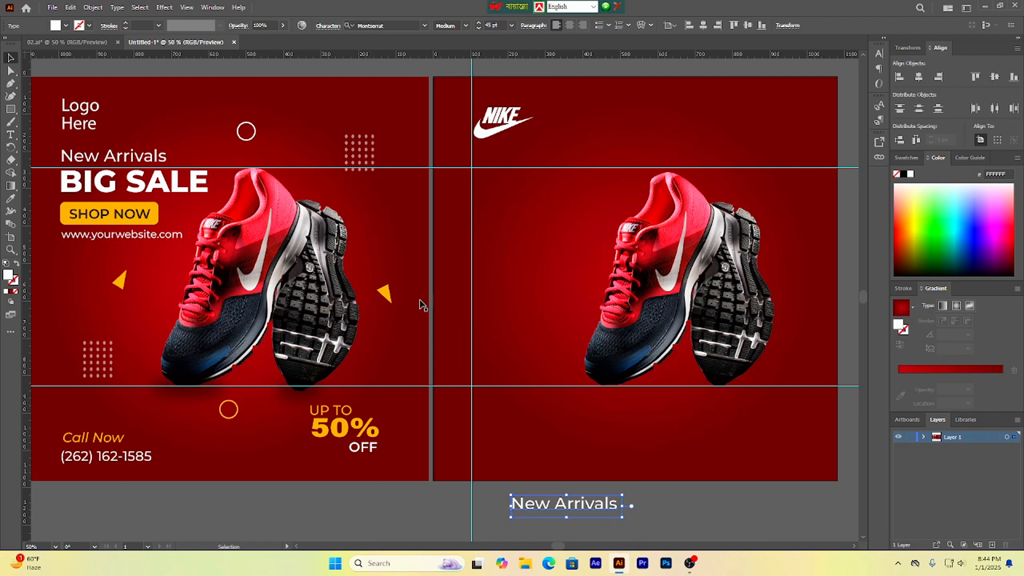
{"action": "left_click_drag", "start_coordinate": [523, 504], "coordinate": [538, 154]}
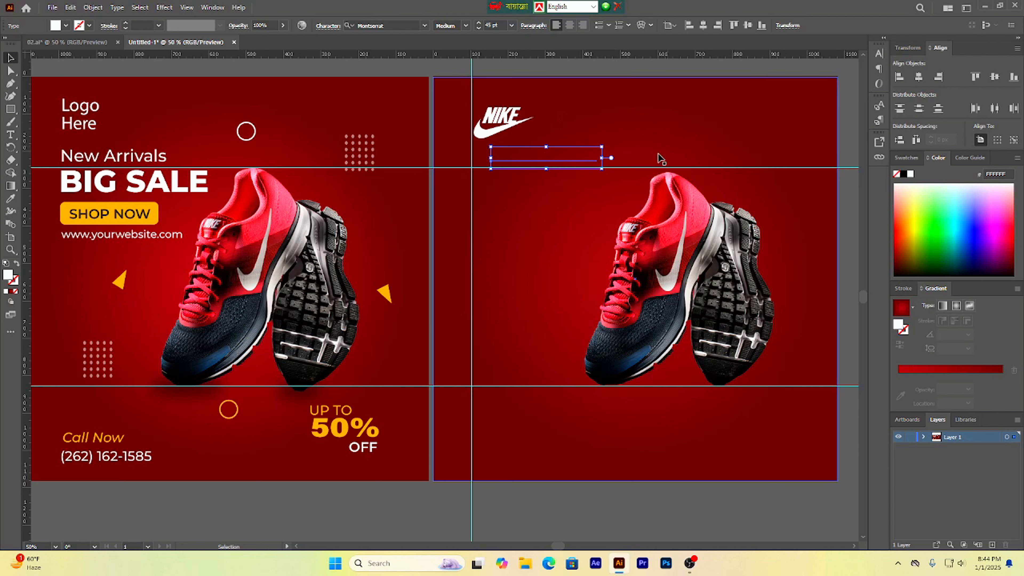
{"action": "right_click", "coordinate": [545, 161]}
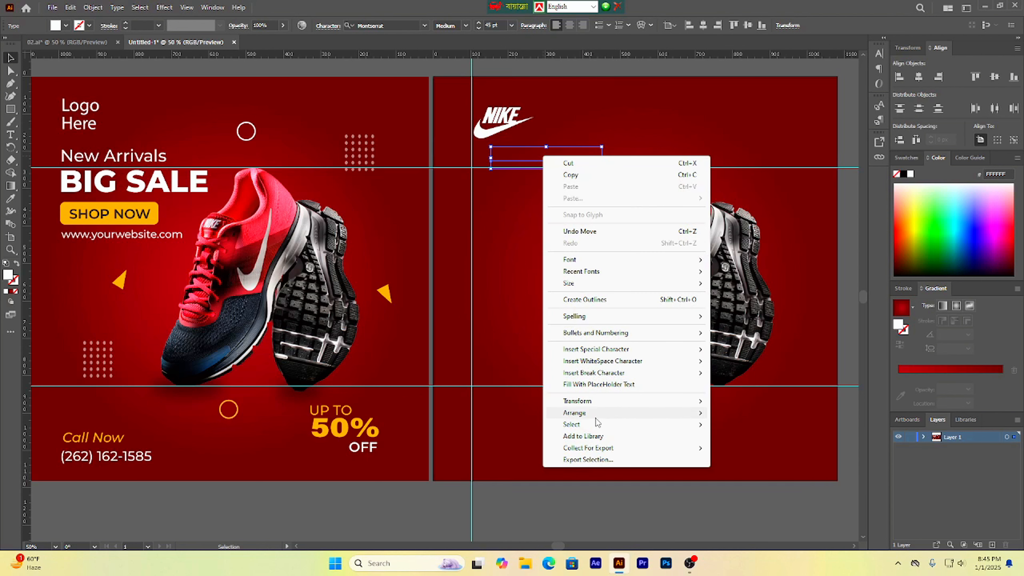
{"action": "mouse_move", "coordinate": [596, 421]}
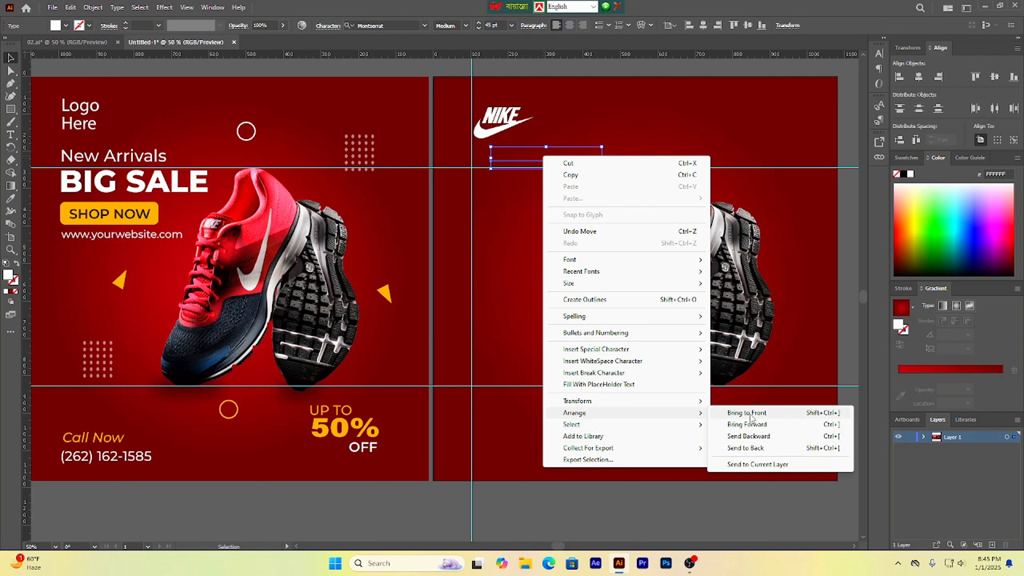
{"action": "left_click", "coordinate": [758, 413]}
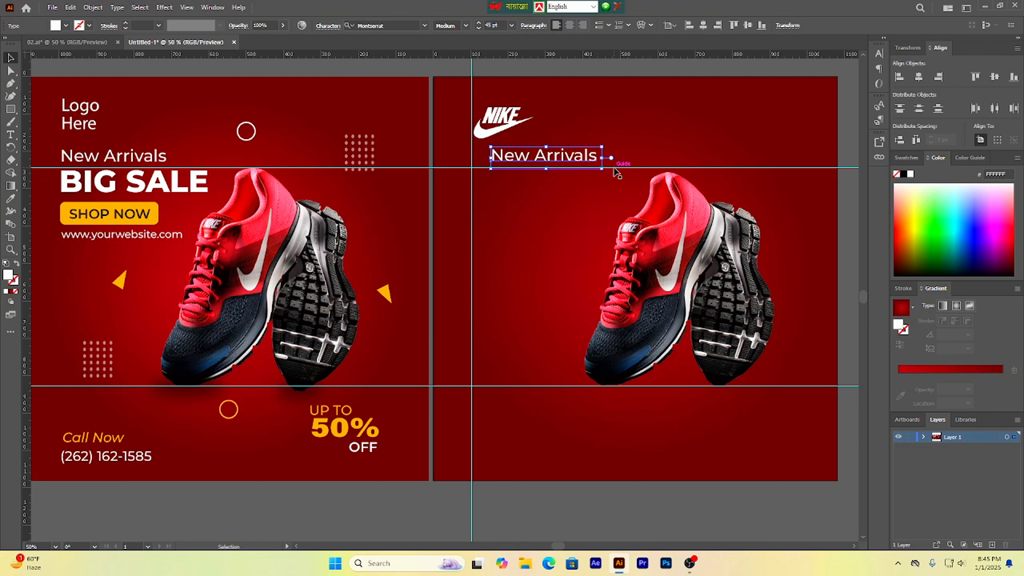
Step: Raise the upper guide to the text line and align the 'New Arrivals' text with the vertical guide
{"action": "left_click_drag", "start_coordinate": [613, 167], "coordinate": [611, 149]}
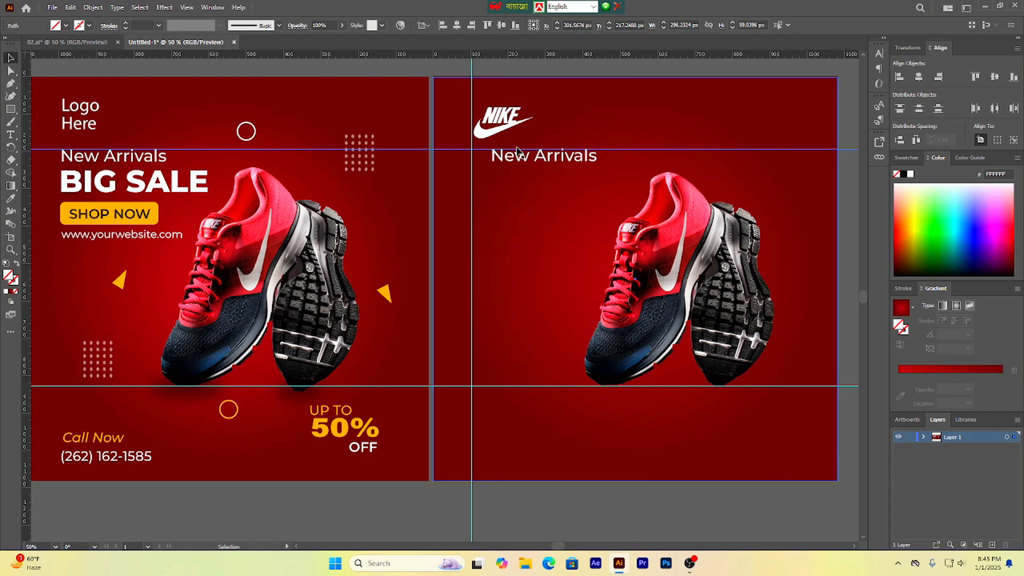
{"action": "left_click_drag", "start_coordinate": [550, 158], "coordinate": [529, 158]}
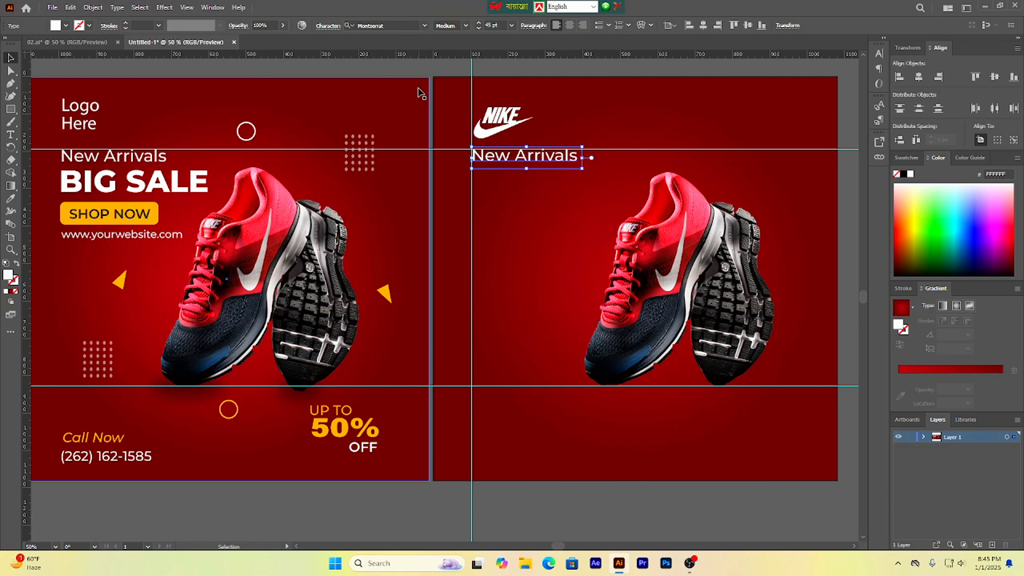
{"action": "left_click", "coordinate": [417, 72]}
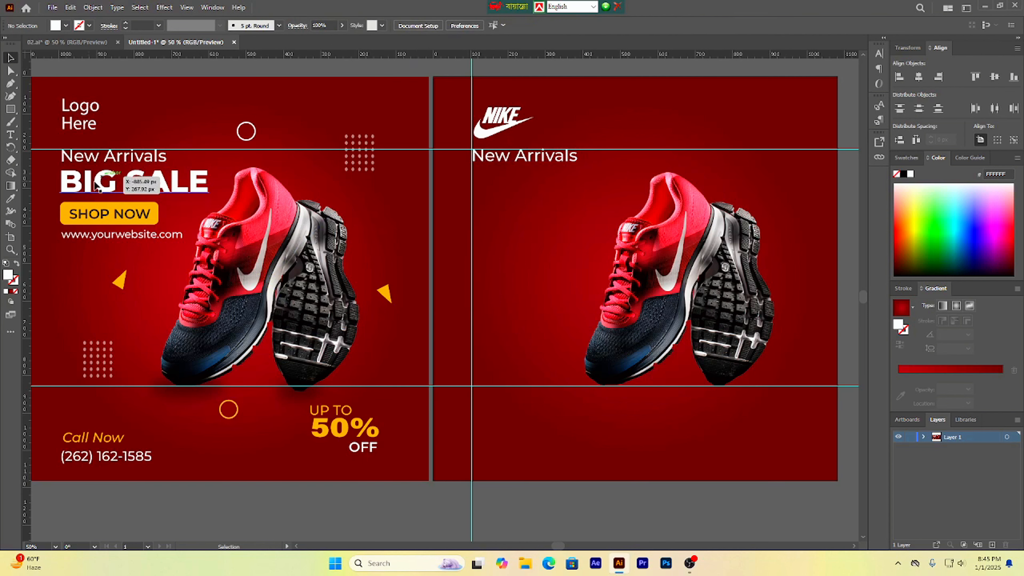
Step: Duplicate the new artboard's 'New Arrivals' text just below itself and retype the copy as 'BIG SALE'
{"action": "left_click", "coordinate": [124, 189]}
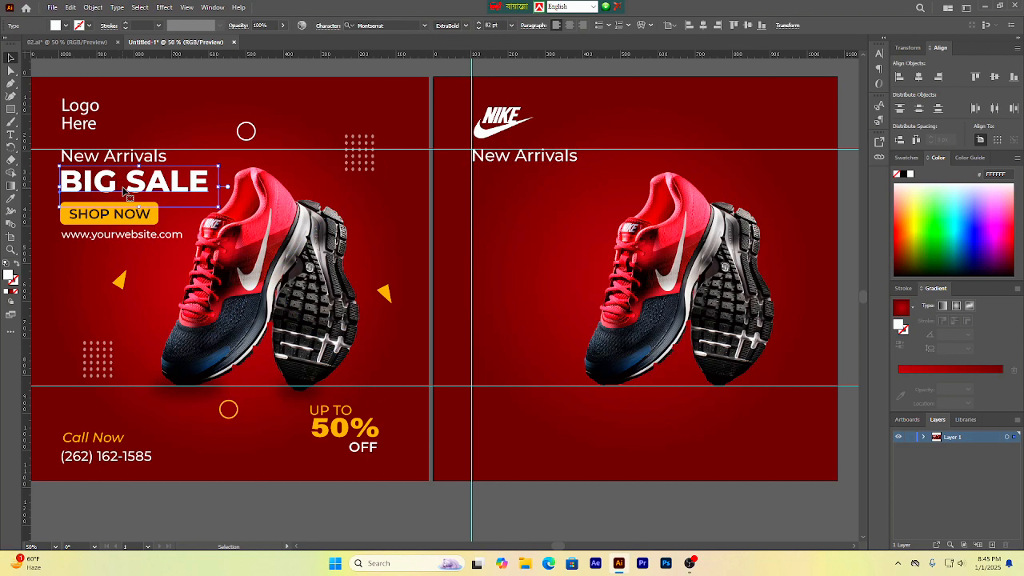
{"action": "left_click", "coordinate": [514, 160]}
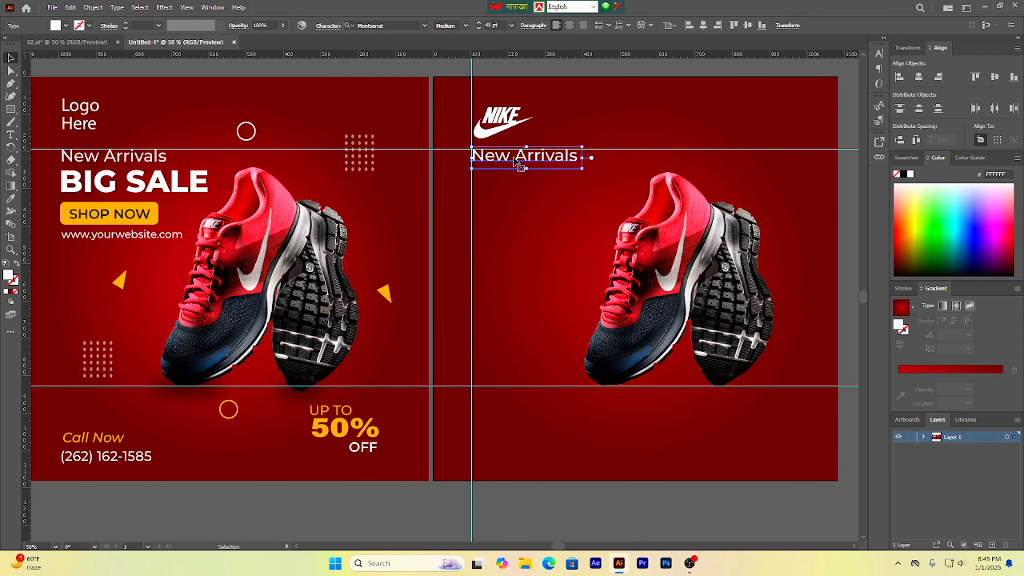
{"action": "left_click_drag", "start_coordinate": [517, 160], "coordinate": [516, 179]}
{"action": "triple_click", "coordinate": [516, 180]}
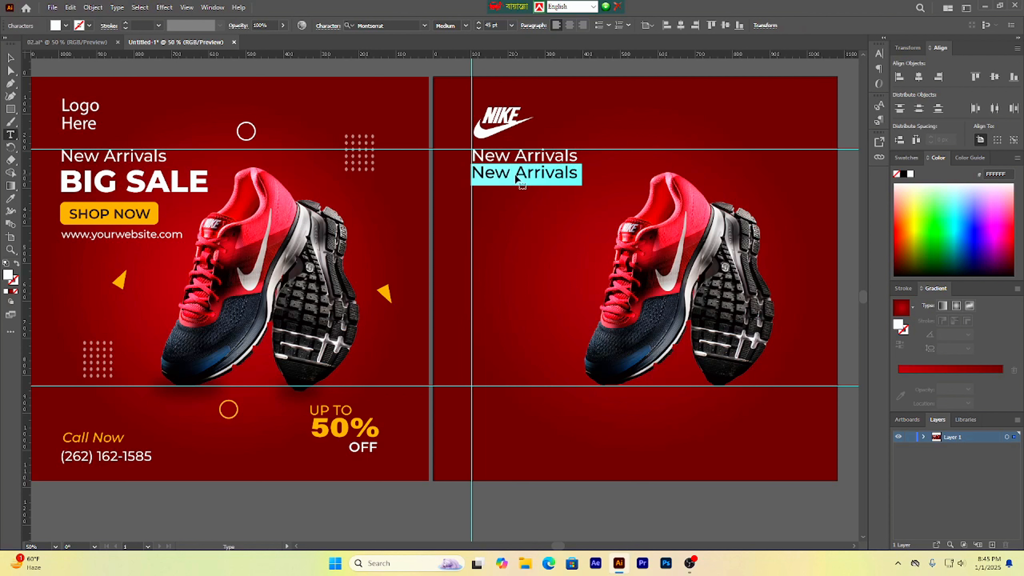
{"action": "key", "text": "BackSpace"}
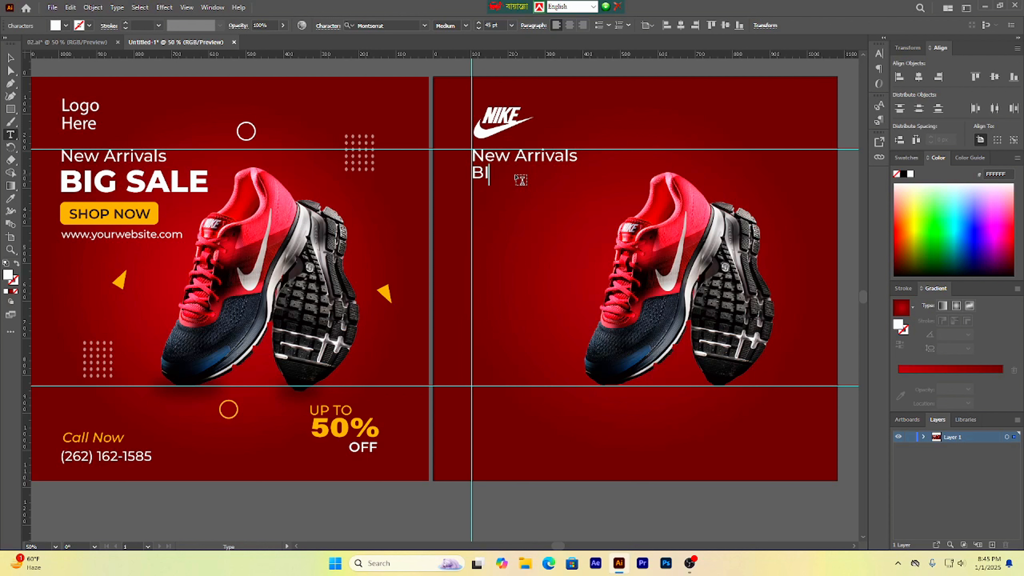
{"action": "type", "text": "SALE"}
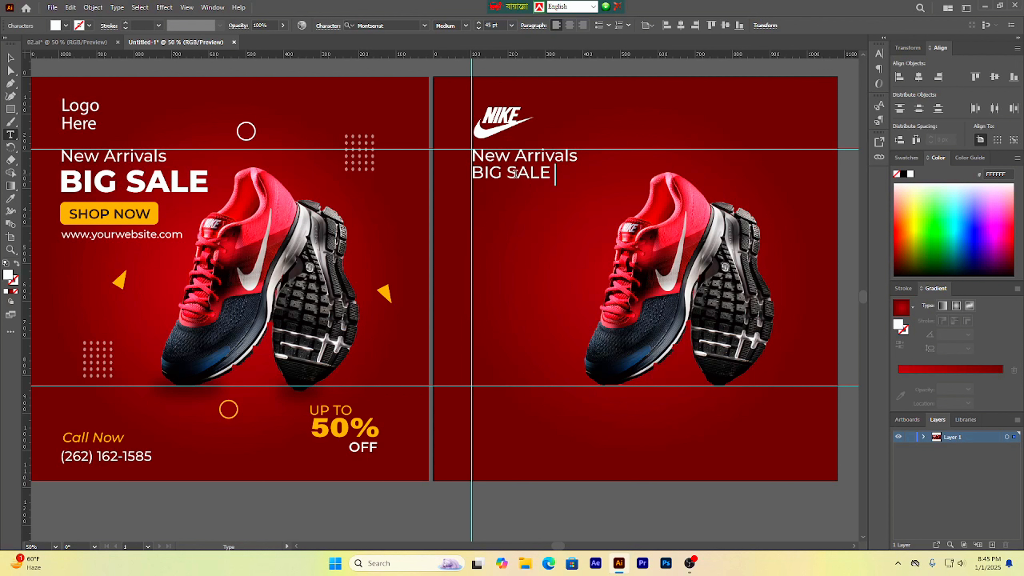
{"action": "left_click", "coordinate": [10, 58]}
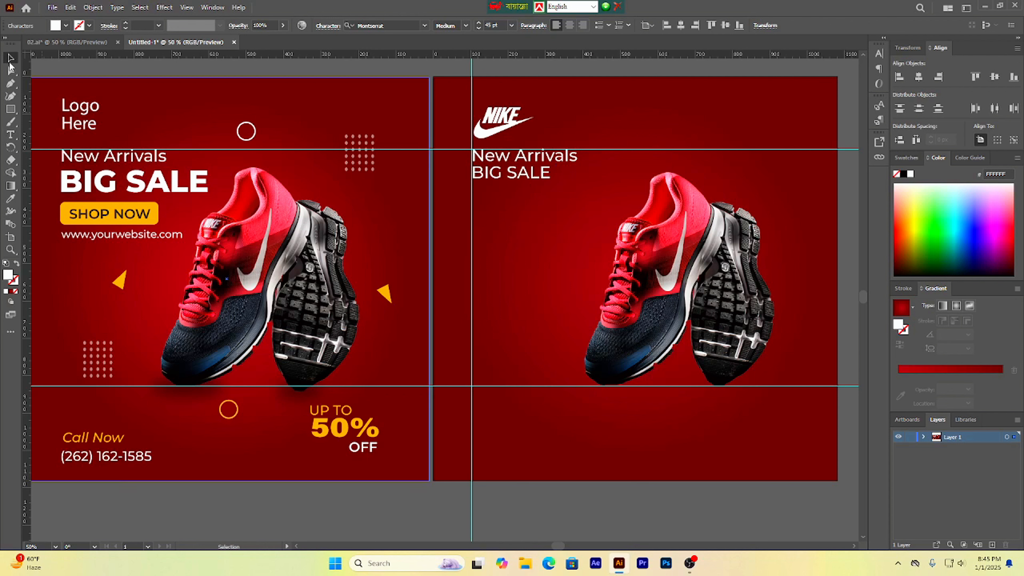
Step: Set the 'BIG SALE' text's font weight to ExtraBold
{"action": "double_click", "coordinate": [504, 177]}
{"action": "key", "text": "ctrl+a"}
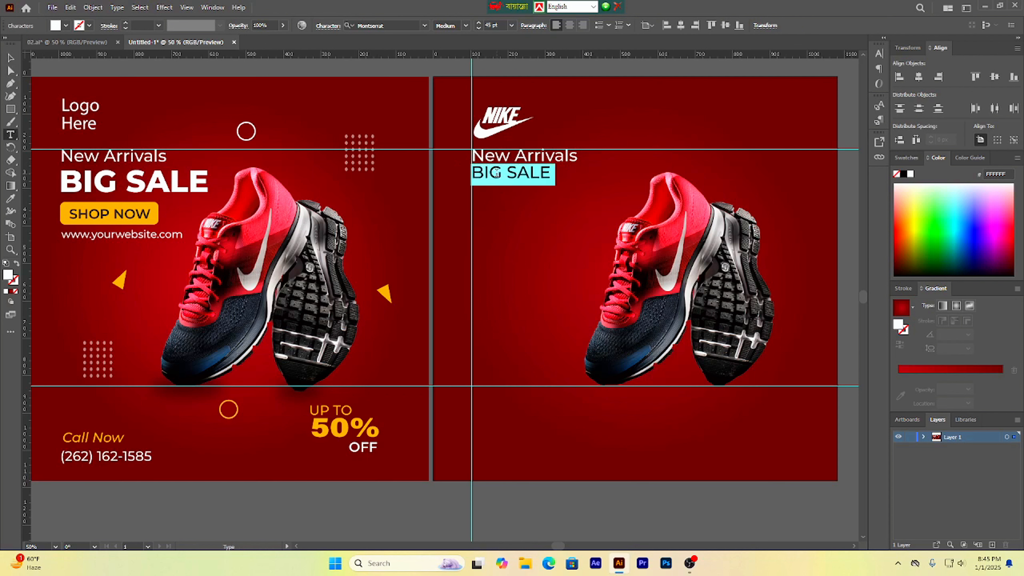
{"action": "left_click", "coordinate": [466, 26]}
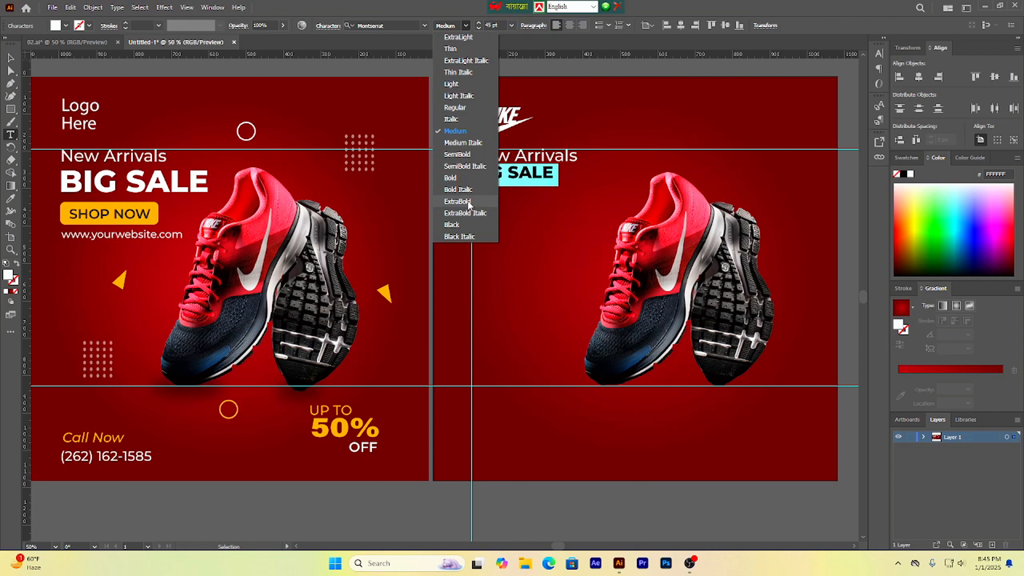
{"action": "left_click", "coordinate": [457, 201]}
{"action": "left_click", "coordinate": [10, 58]}
Step: Check the reference 'BIG SALE' size and set the new 'BIG SALE' text to 82 pt
{"action": "left_click", "coordinate": [139, 185]}
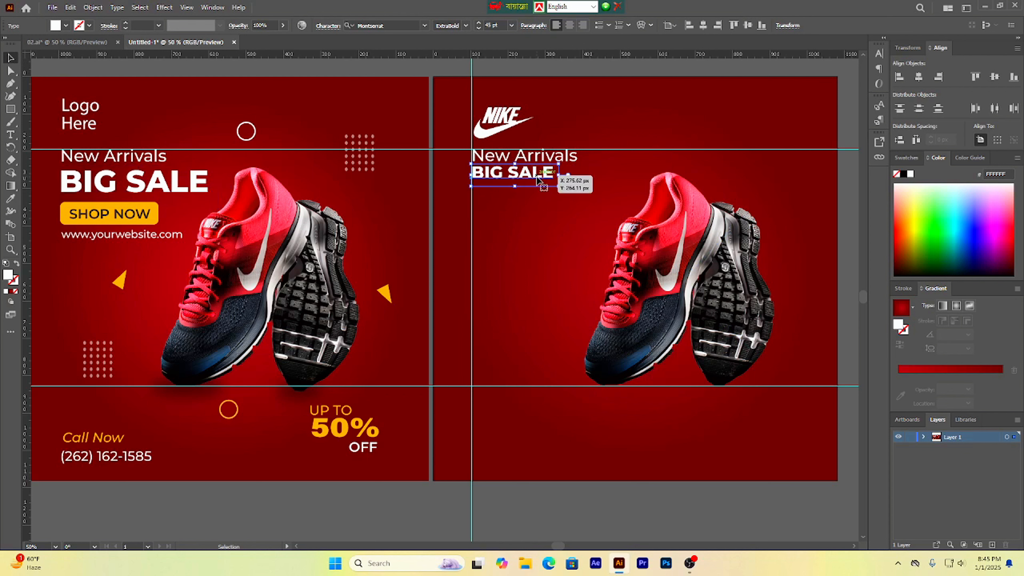
{"action": "left_click", "coordinate": [169, 189]}
{"action": "left_click", "coordinate": [103, 183]}
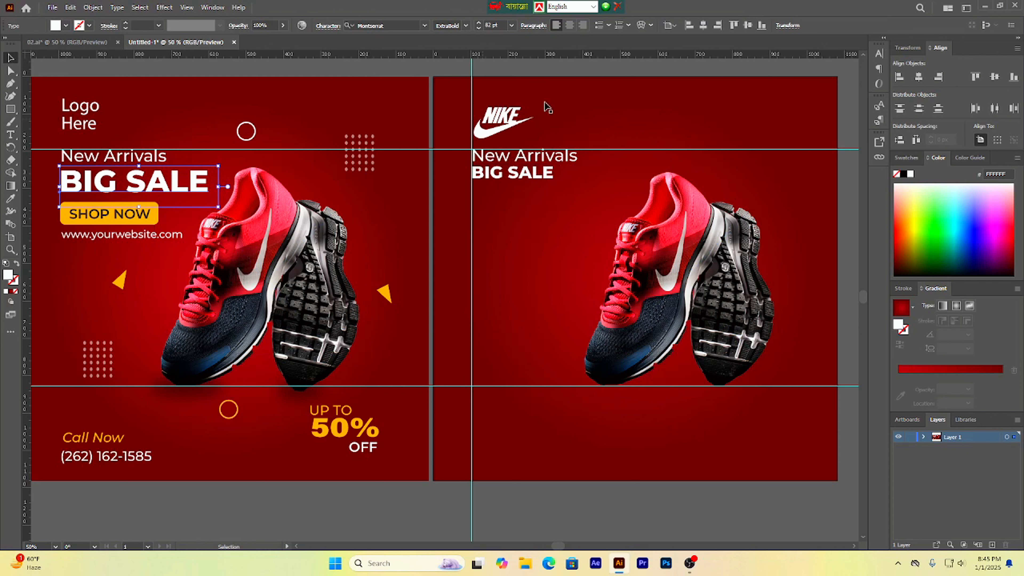
{"action": "double_click", "coordinate": [543, 182]}
{"action": "key", "text": "ctrl+a"}
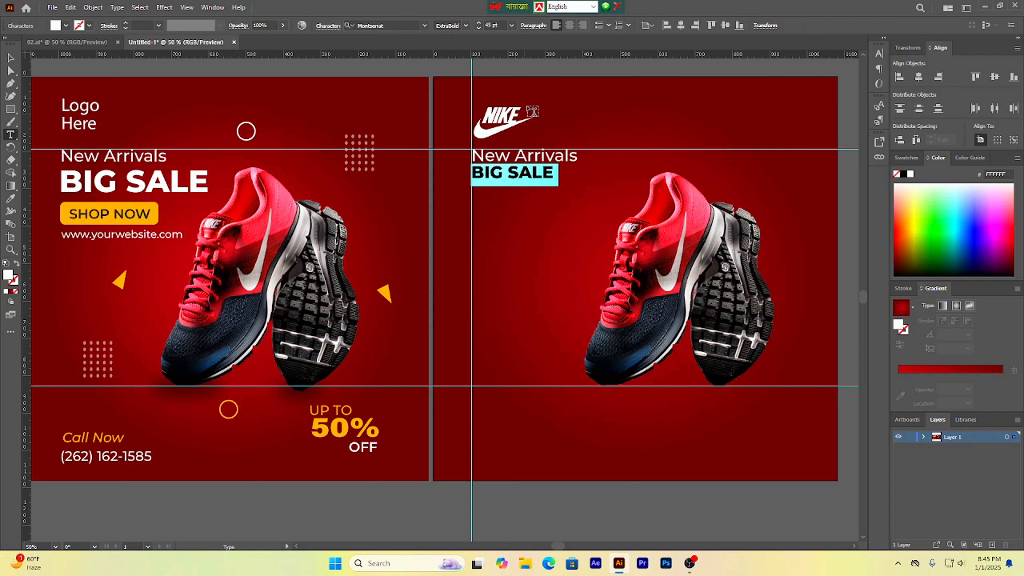
{"action": "double_click", "coordinate": [492, 25]}
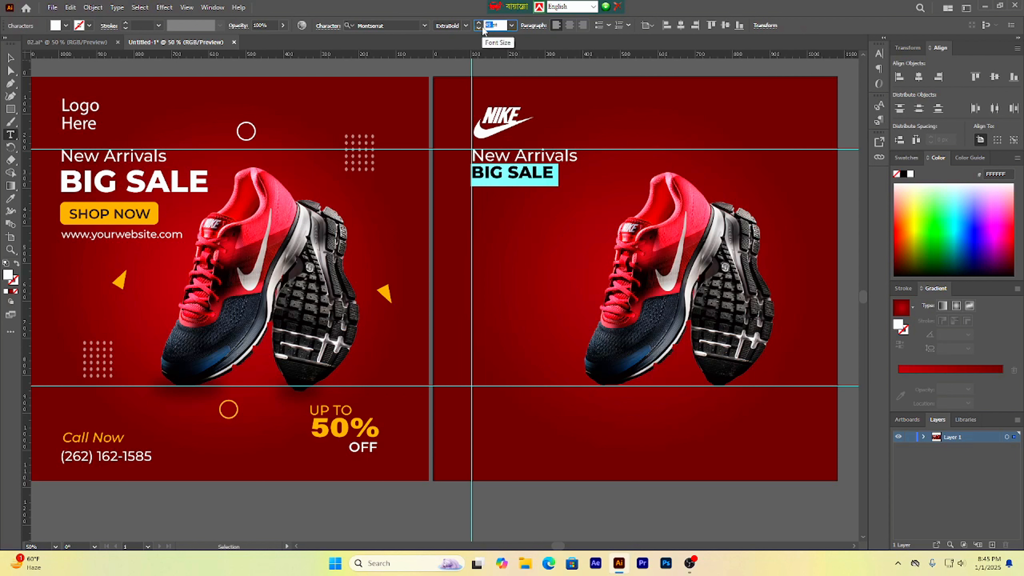
{"action": "type", "text": "82"}
{"action": "key", "text": "Return"}
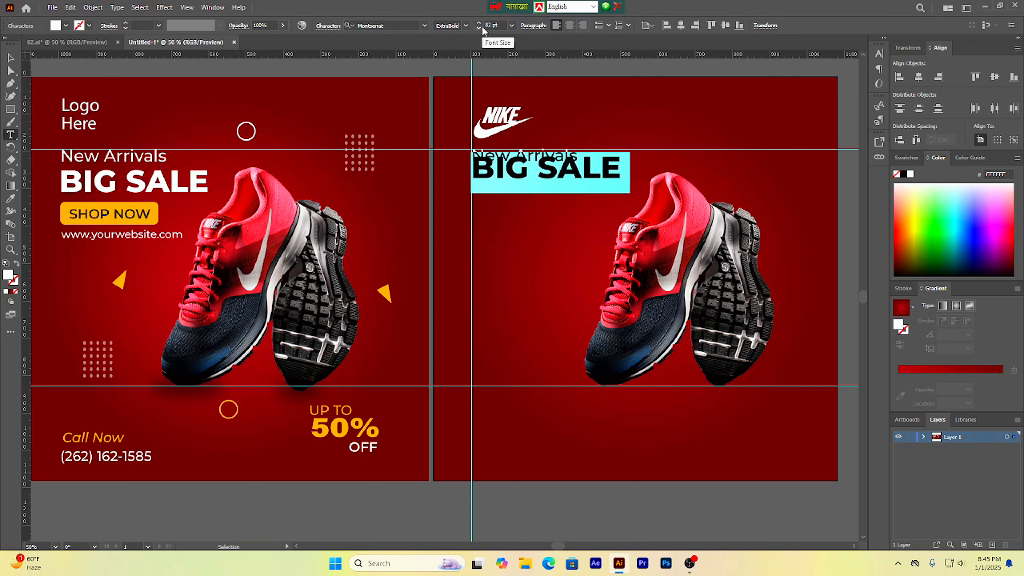
{"action": "left_click", "coordinate": [10, 57]}
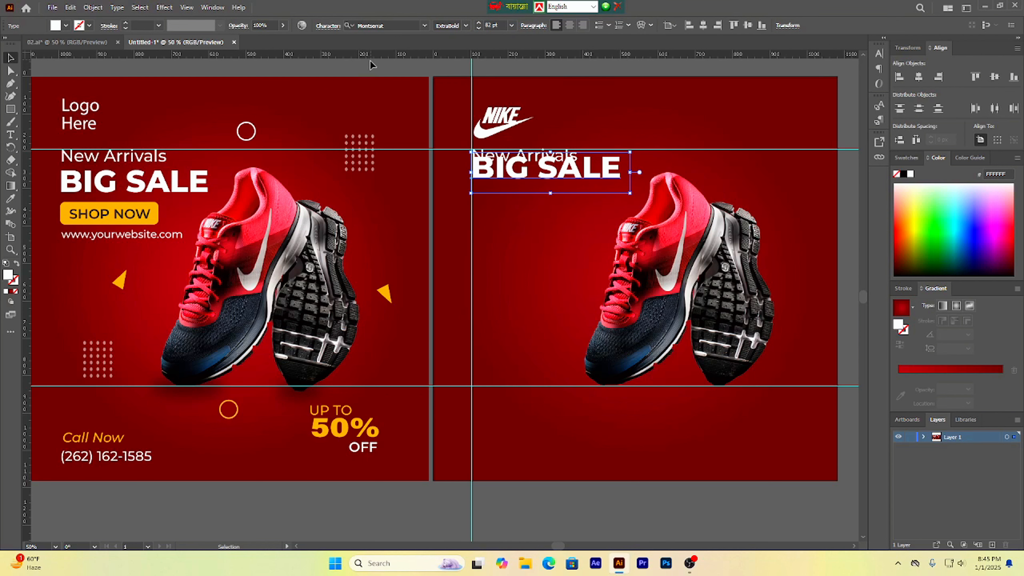
Step: Place a horizontal guide under 'New Arrivals' and move the 'BIG SALE' text down to sit below it
{"action": "left_click", "coordinate": [392, 69]}
{"action": "left_click_drag", "start_coordinate": [360, 163], "coordinate": [362, 170]}
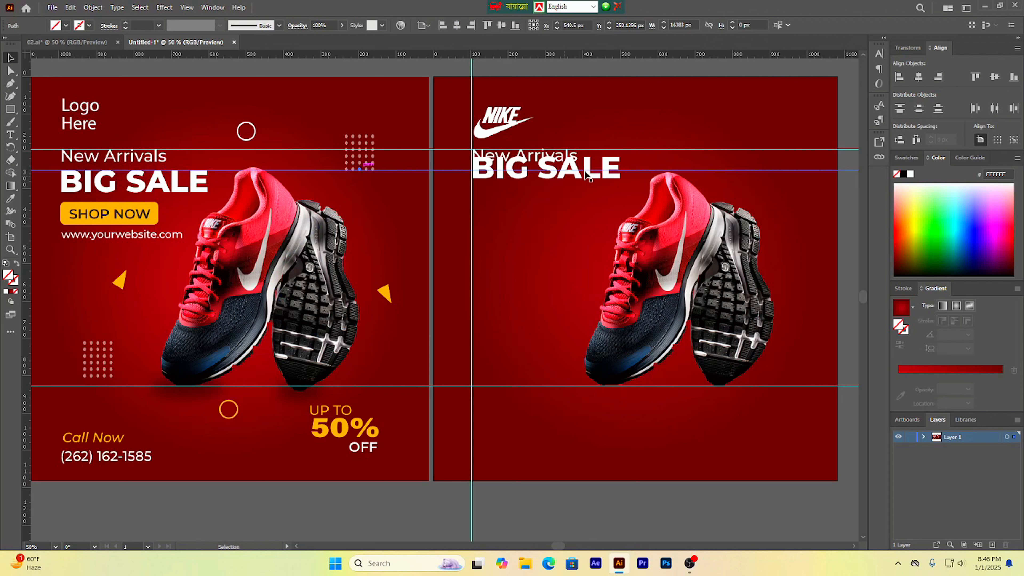
{"action": "left_click", "coordinate": [556, 166]}
{"action": "left_click_drag", "start_coordinate": [556, 167], "coordinate": [558, 182]}
{"action": "left_click", "coordinate": [620, 76]}
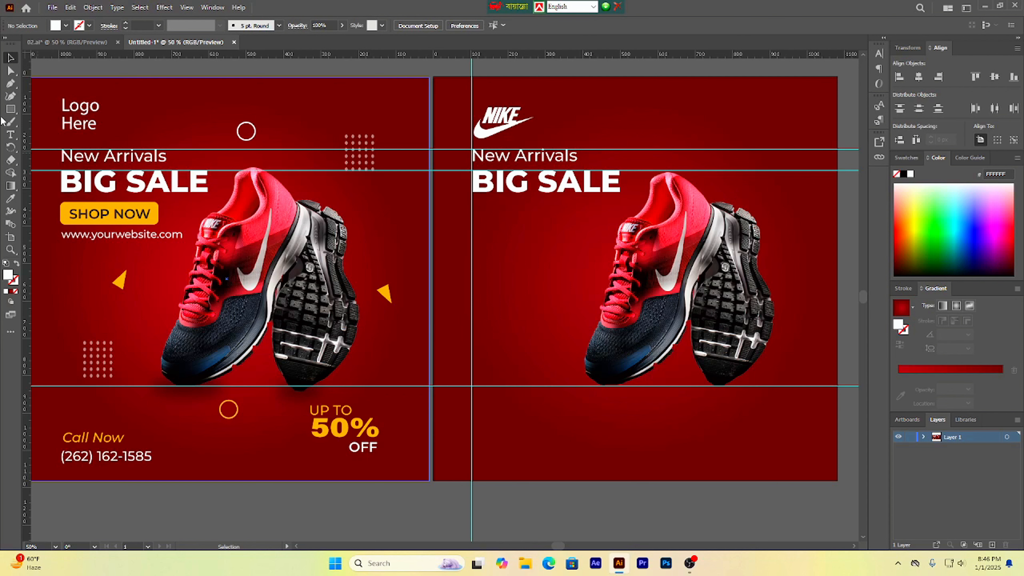
Step: Add two horizontal guides level with the top and bottom of the reference's SHOP NOW button
{"action": "right_click", "coordinate": [10, 109]}
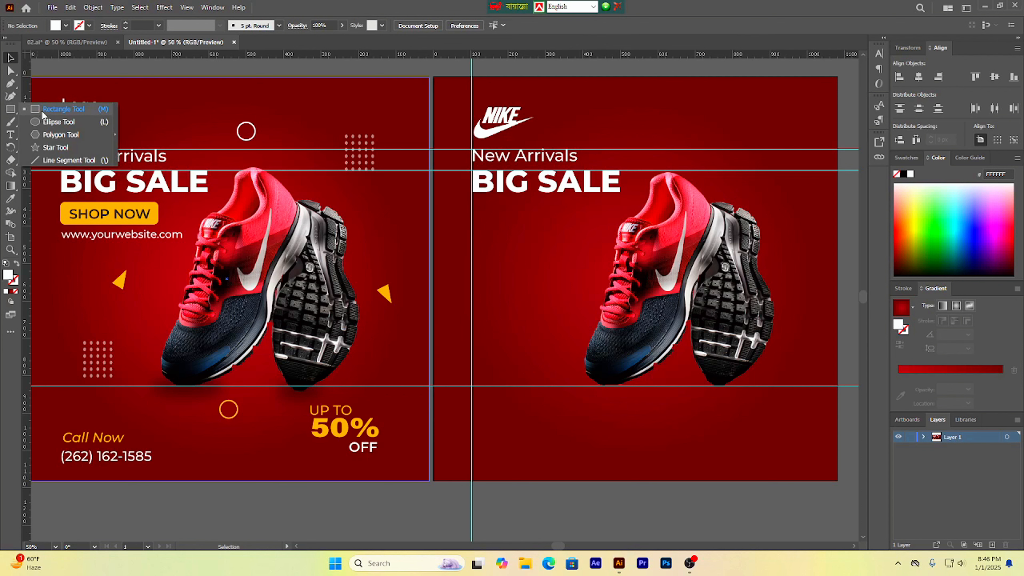
{"action": "left_click", "coordinate": [61, 109]}
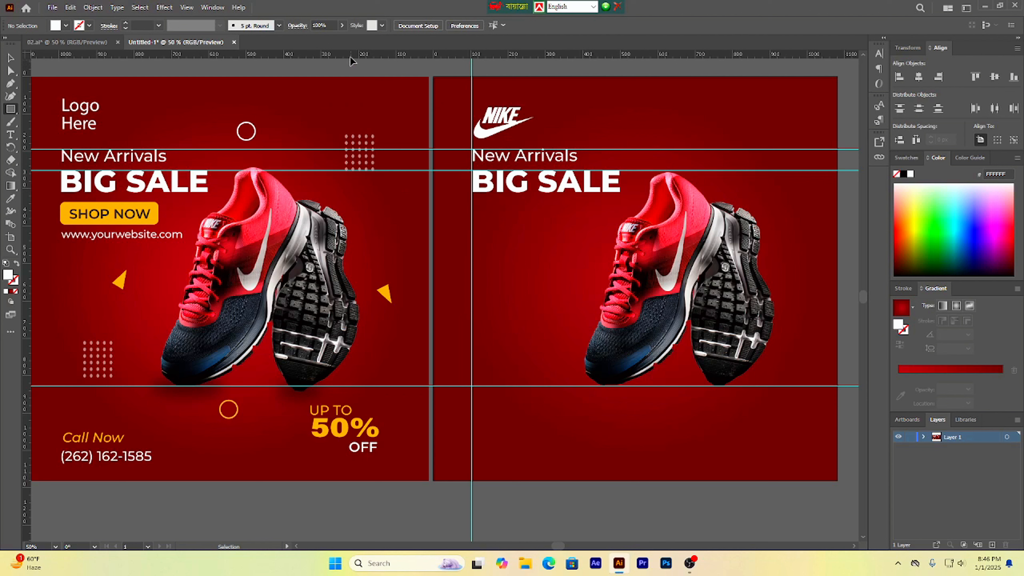
{"action": "left_click_drag", "start_coordinate": [347, 54], "coordinate": [326, 201]}
{"action": "left_click_drag", "start_coordinate": [322, 55], "coordinate": [287, 224]}
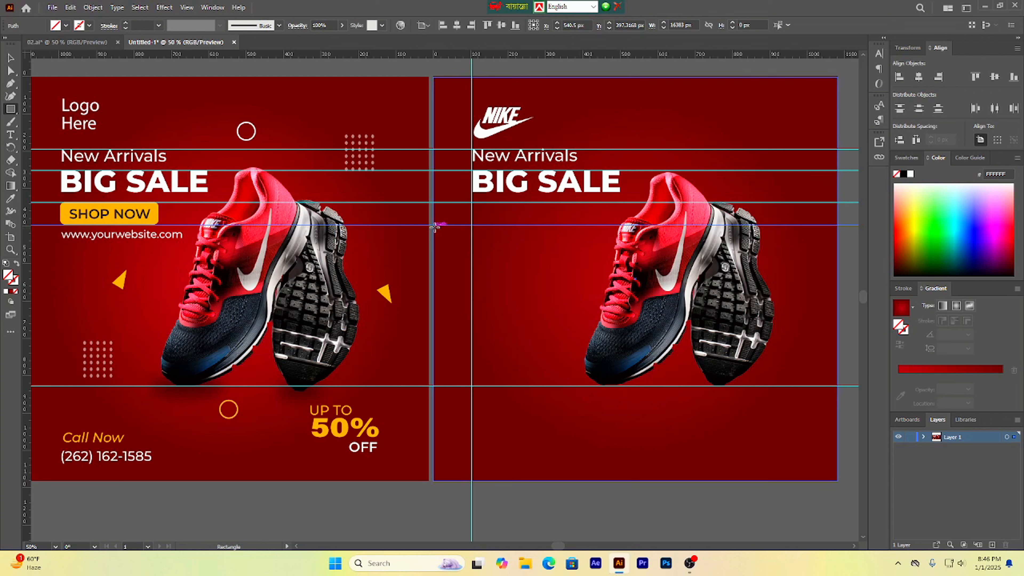
Step: Draw a rectangle about 294 × 60 px between the new guides and fill it with the SHOP NOW button's yellow using the Eyedropper
{"action": "left_click_drag", "start_coordinate": [473, 203], "coordinate": [581, 225]}
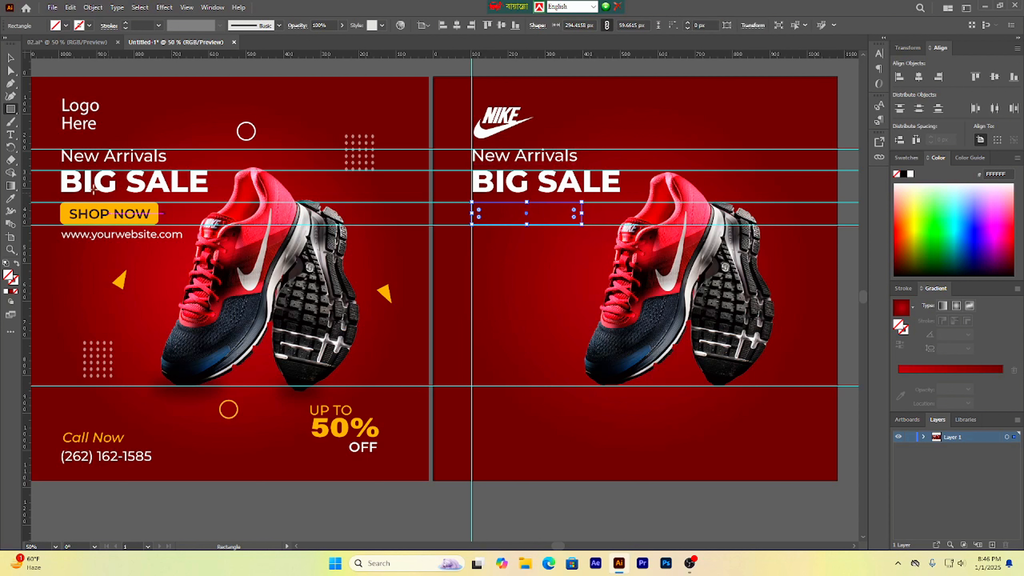
{"action": "left_click", "coordinate": [11, 199]}
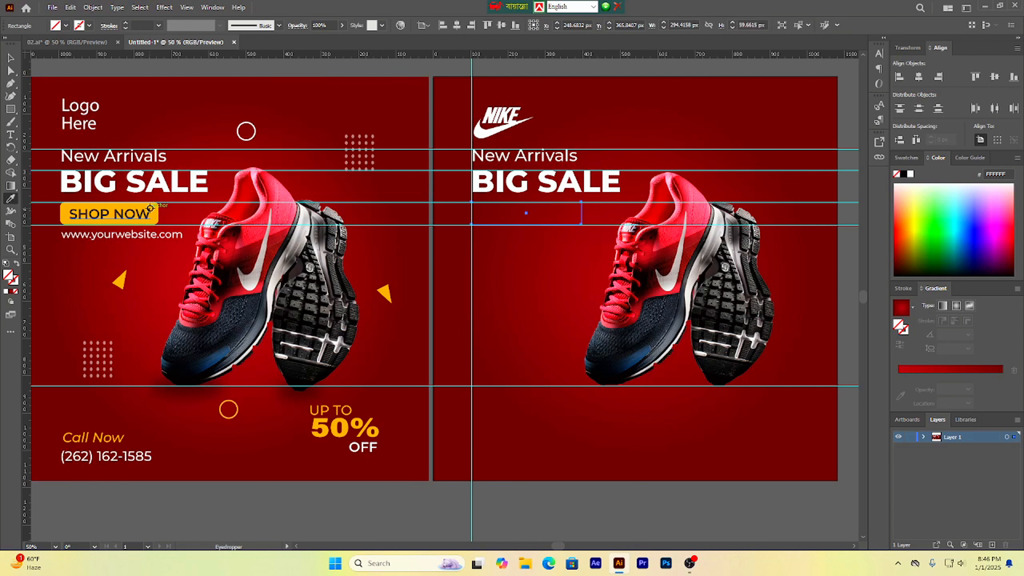
{"action": "left_click", "coordinate": [153, 207]}
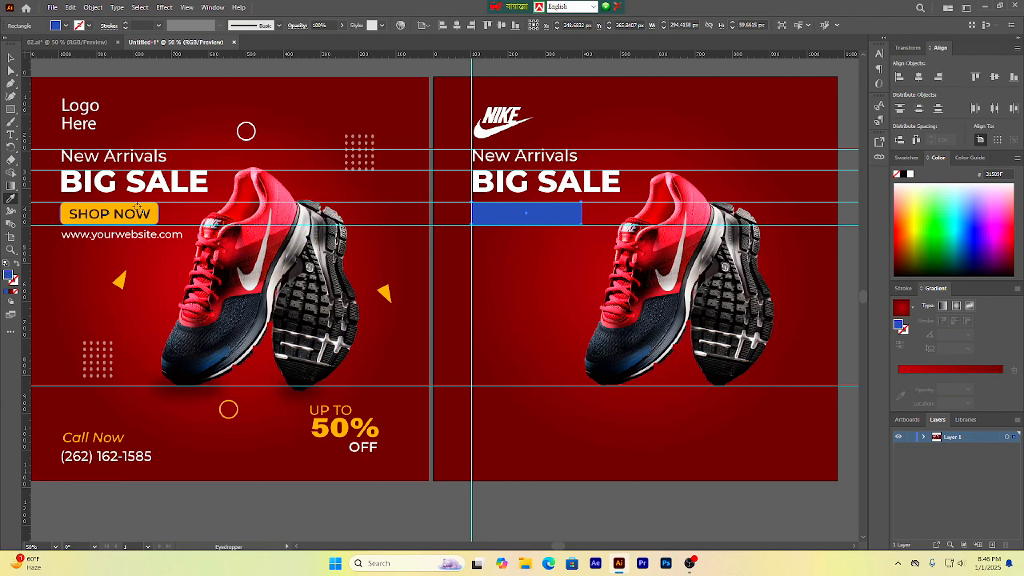
{"action": "left_click", "coordinate": [138, 206]}
{"action": "left_click", "coordinate": [11, 58]}
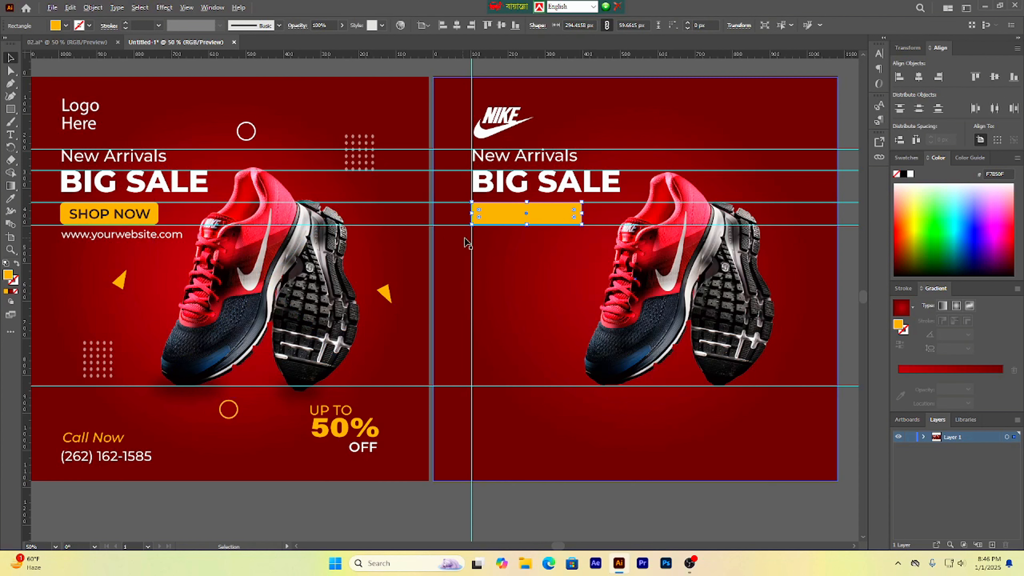
Step: Round the yellow rectangle's corners to about 8 px
{"action": "scroll", "coordinate": [468, 238], "scroll_direction": "up", "scroll_amount": 2}
{"action": "scroll", "coordinate": [503, 227], "scroll_direction": "up", "scroll_amount": 1}
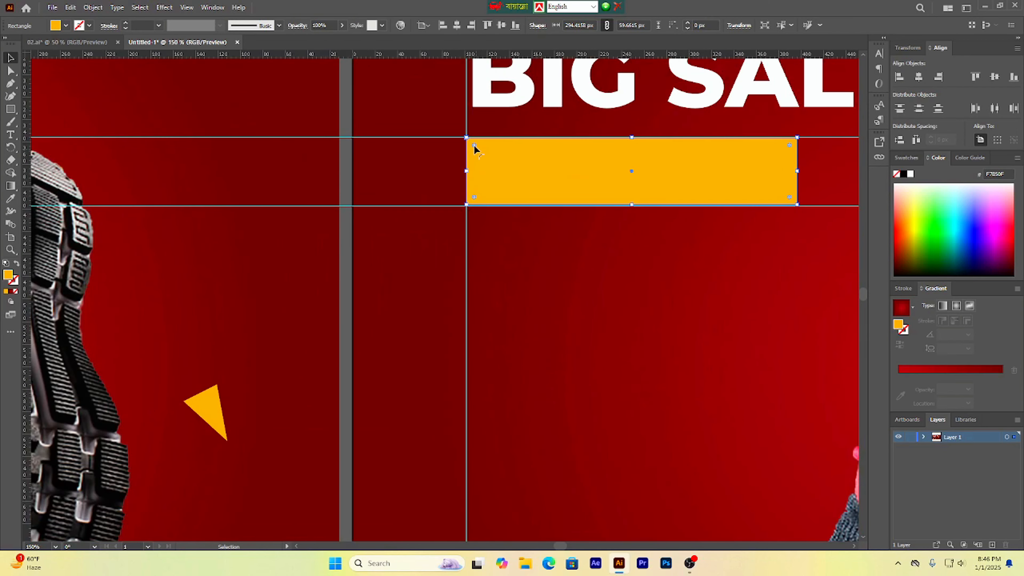
{"action": "left_click_drag", "start_coordinate": [474, 146], "coordinate": [476, 150]}
{"action": "scroll", "coordinate": [518, 222], "scroll_direction": "down", "scroll_amount": 5}
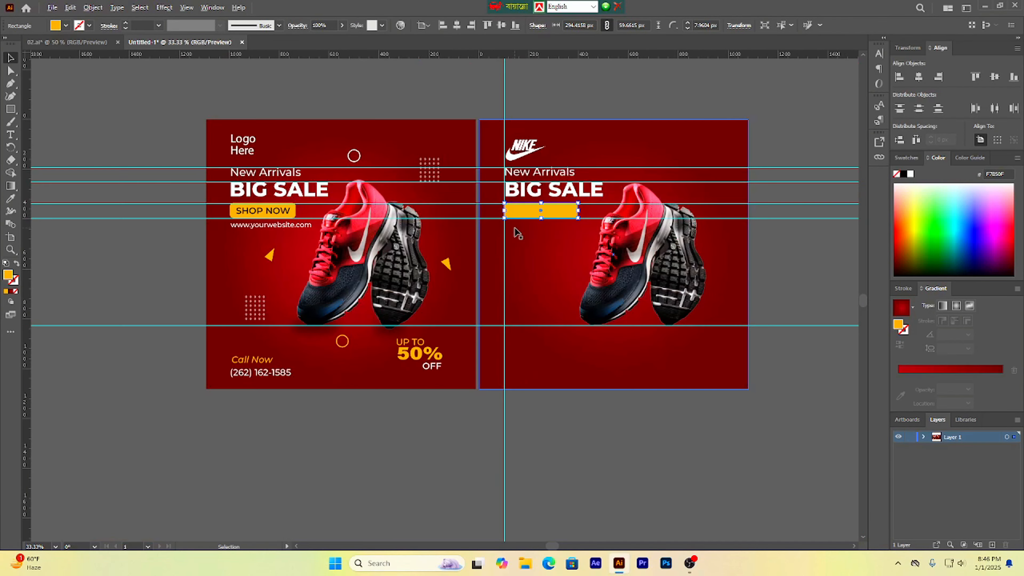
{"action": "scroll", "coordinate": [540, 226], "scroll_direction": "up", "scroll_amount": 3}
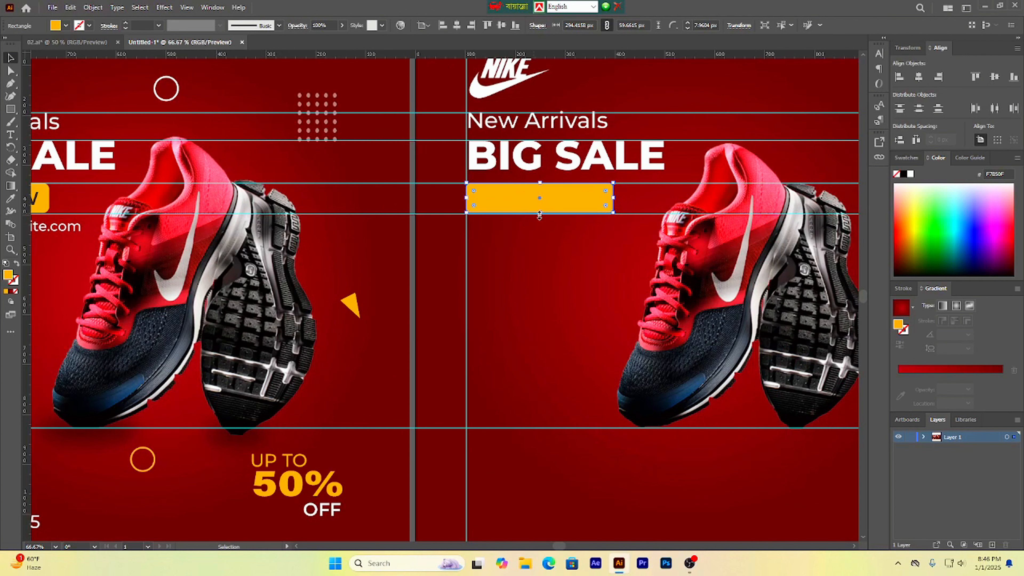
{"action": "left_click", "coordinate": [536, 232]}
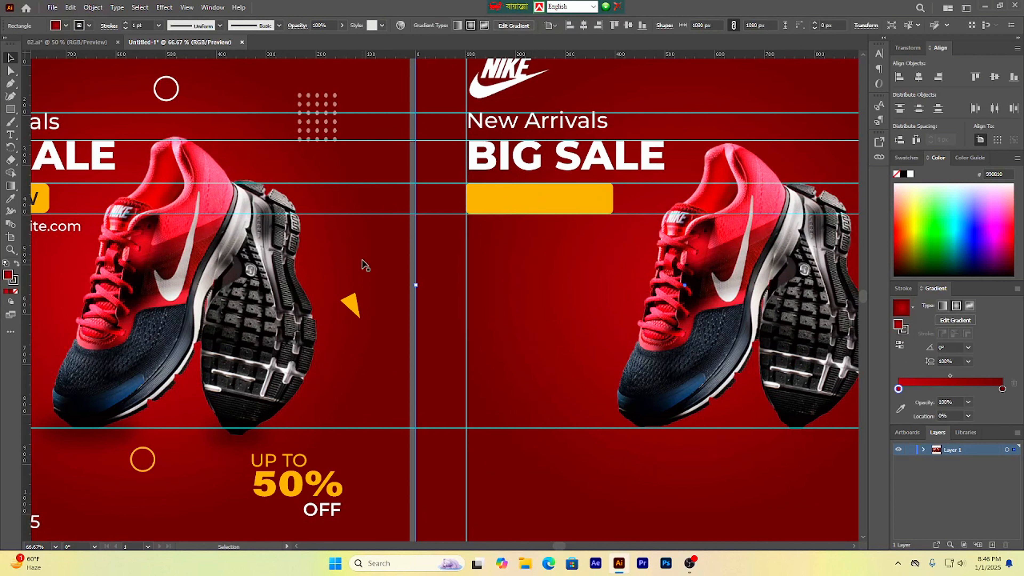
{"action": "key", "text": "ctrl+minus"}
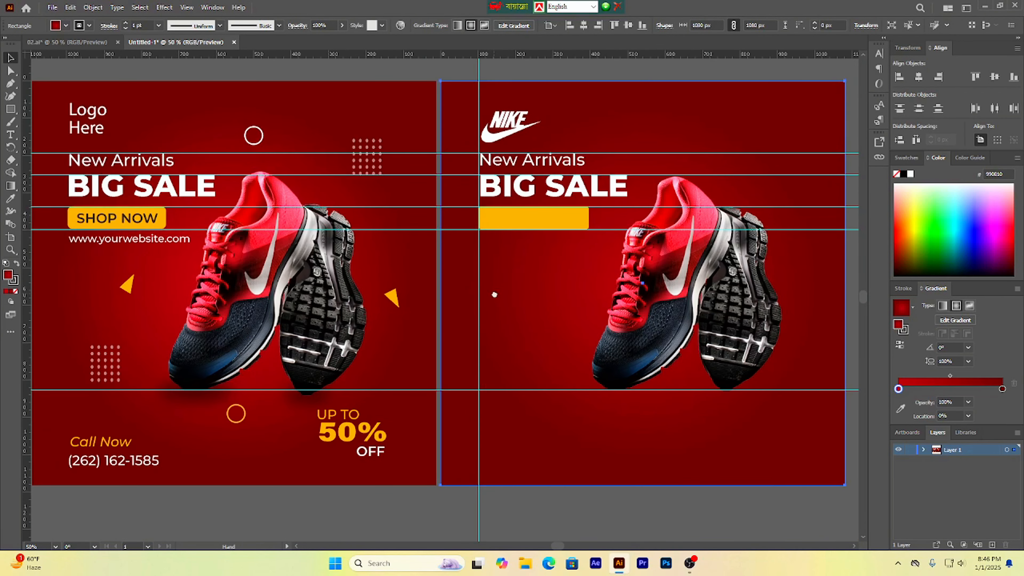
Step: Duplicate the 'New Arrivals' text onto the yellow rectangle and bring the copy to the front
{"action": "left_click", "coordinate": [137, 222]}
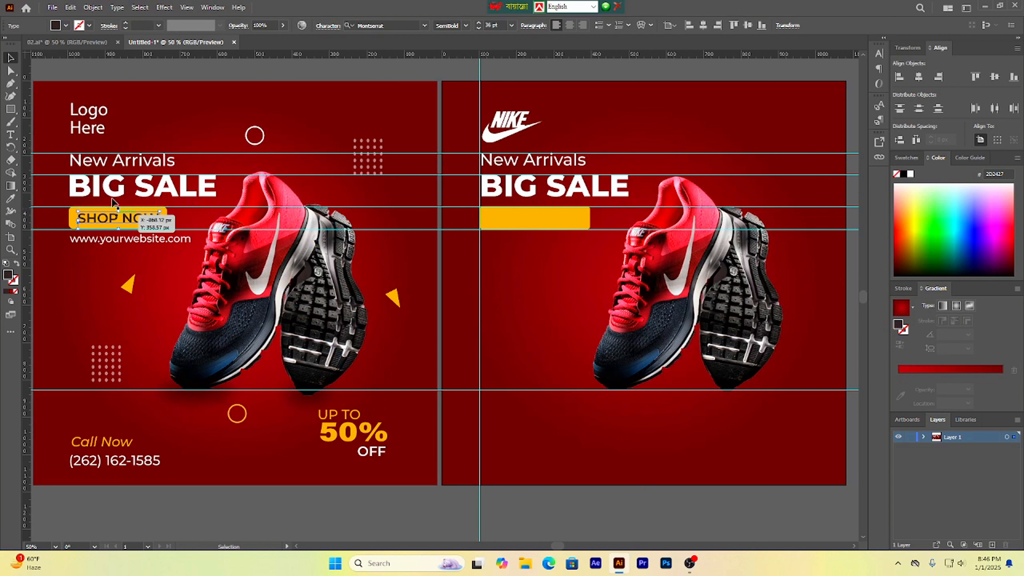
{"action": "left_click", "coordinate": [507, 168]}
{"action": "left_click", "coordinate": [513, 221]}
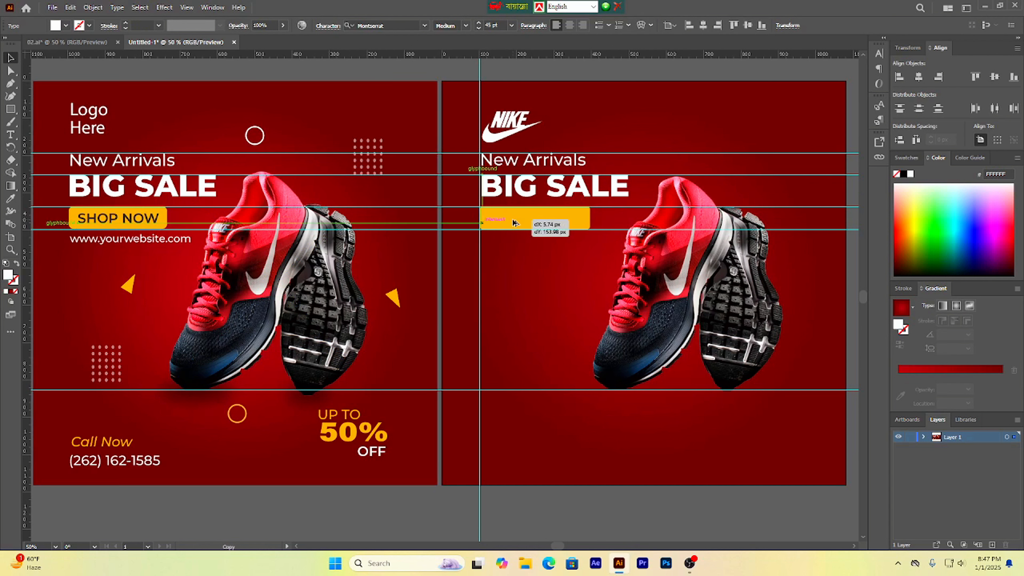
{"action": "right_click", "coordinate": [514, 222]}
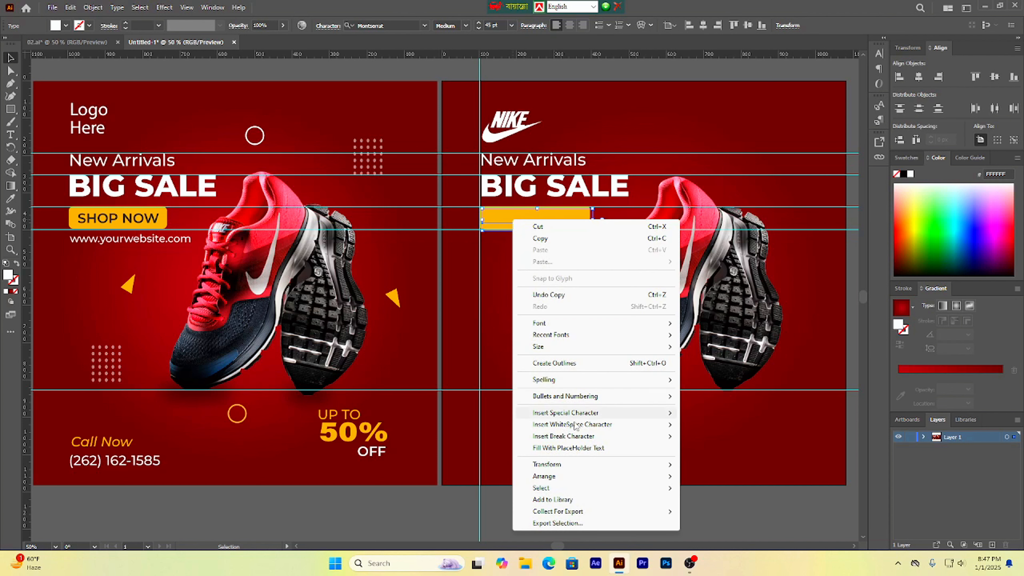
{"action": "mouse_move", "coordinate": [576, 480]}
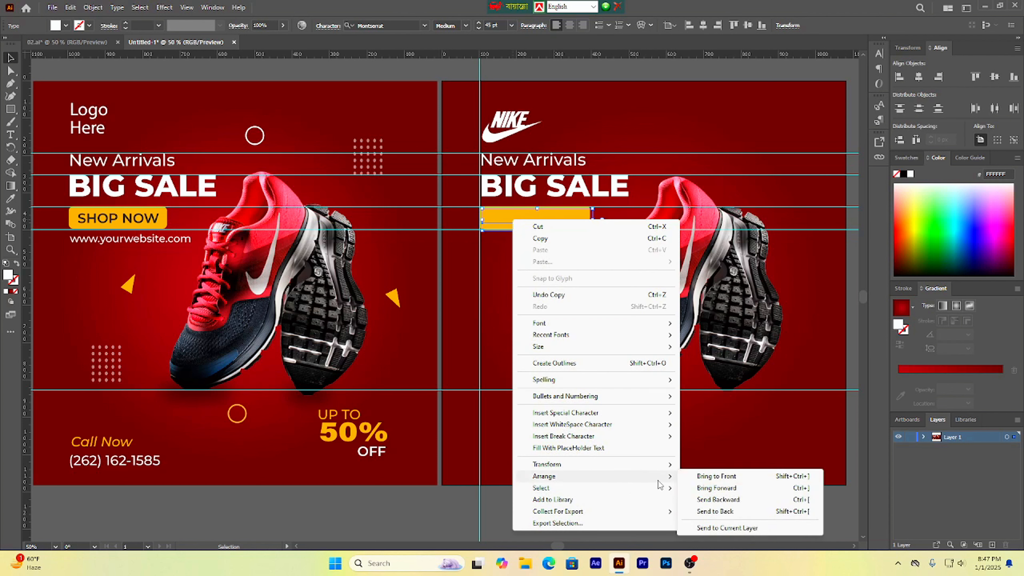
{"action": "left_click", "coordinate": [702, 477]}
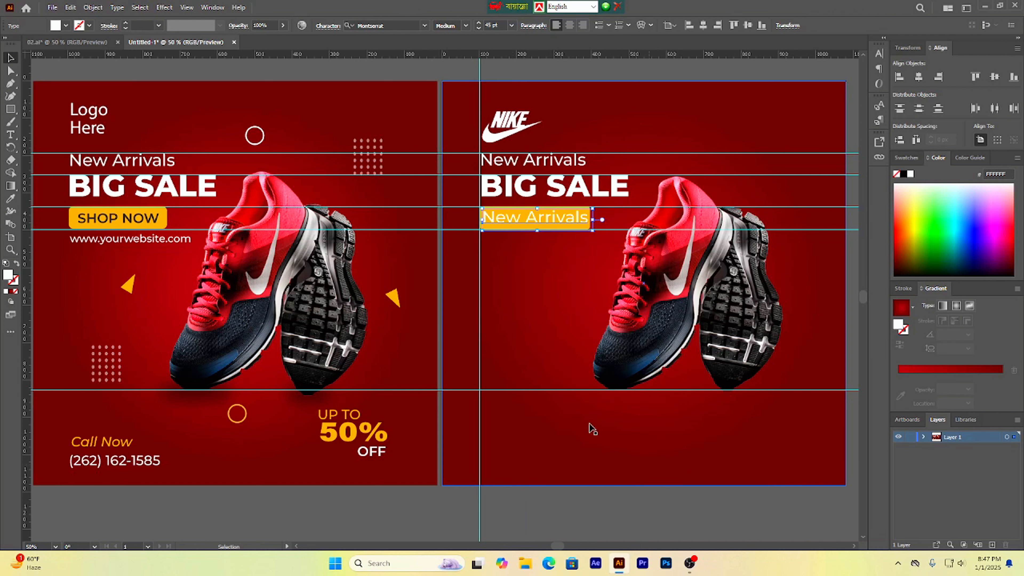
Step: Replace the copied text on the yellow rectangle with 'SHOP NOW'
{"action": "double_click", "coordinate": [565, 219]}
{"action": "key", "text": "ctrl+a"}
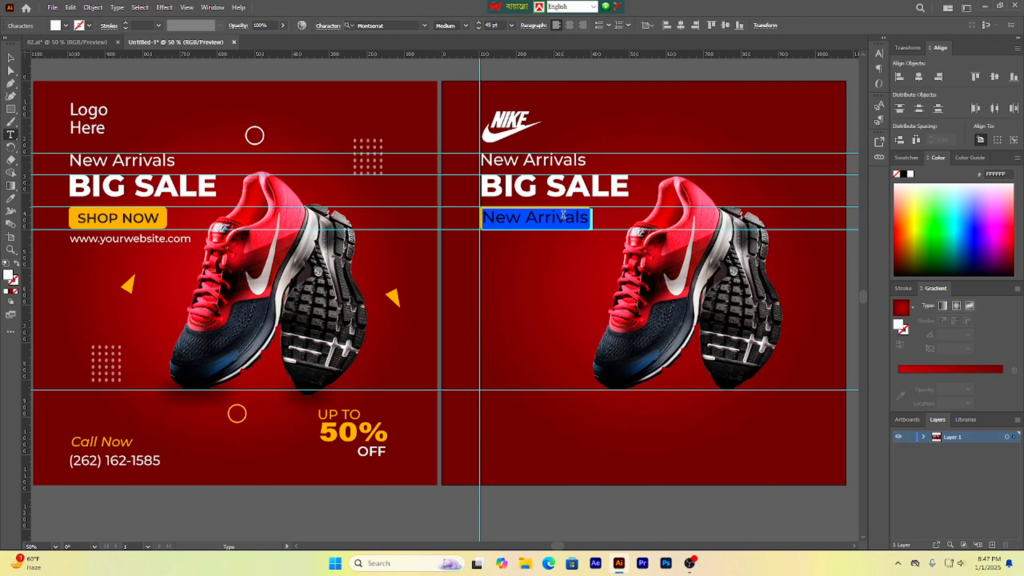
{"action": "type", "text": "SHOP NOW"}
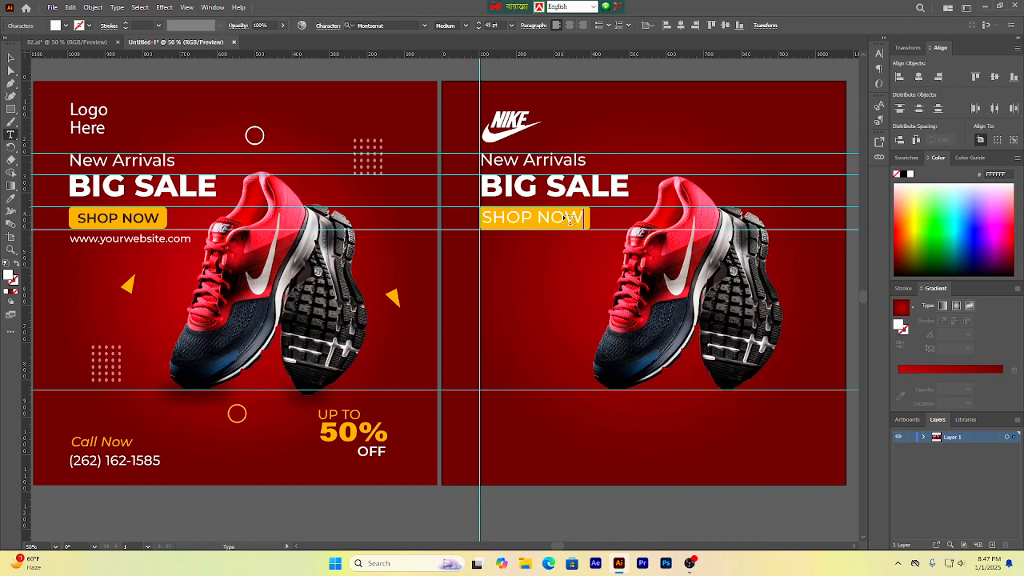
Step: Set the SHOP NOW text size to 36 pt
{"action": "key", "text": "Escape"}
{"action": "left_click_drag", "start_coordinate": [526, 221], "coordinate": [525, 221]}
{"action": "key", "text": "t"}
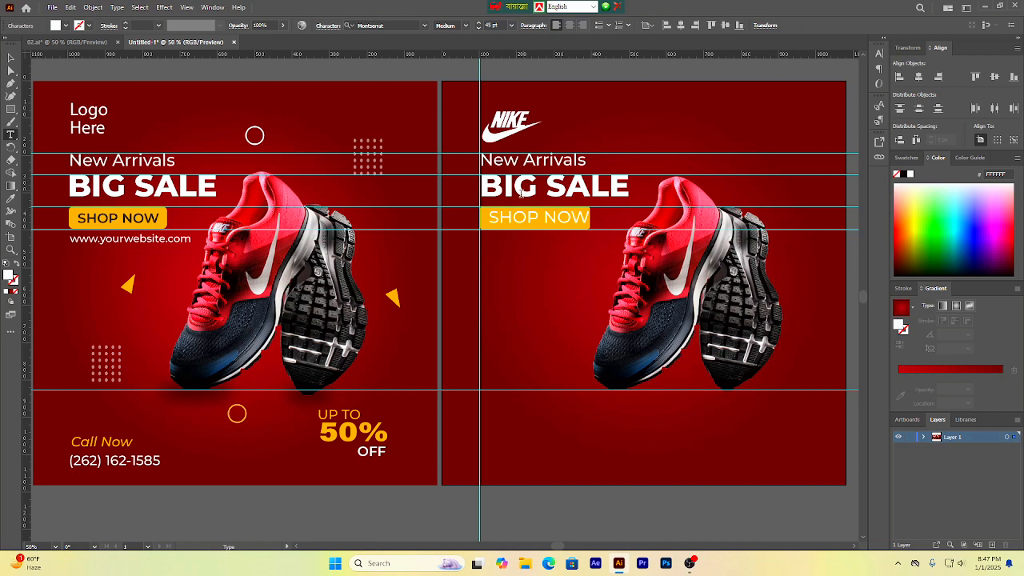
{"action": "triple_click", "coordinate": [522, 213]}
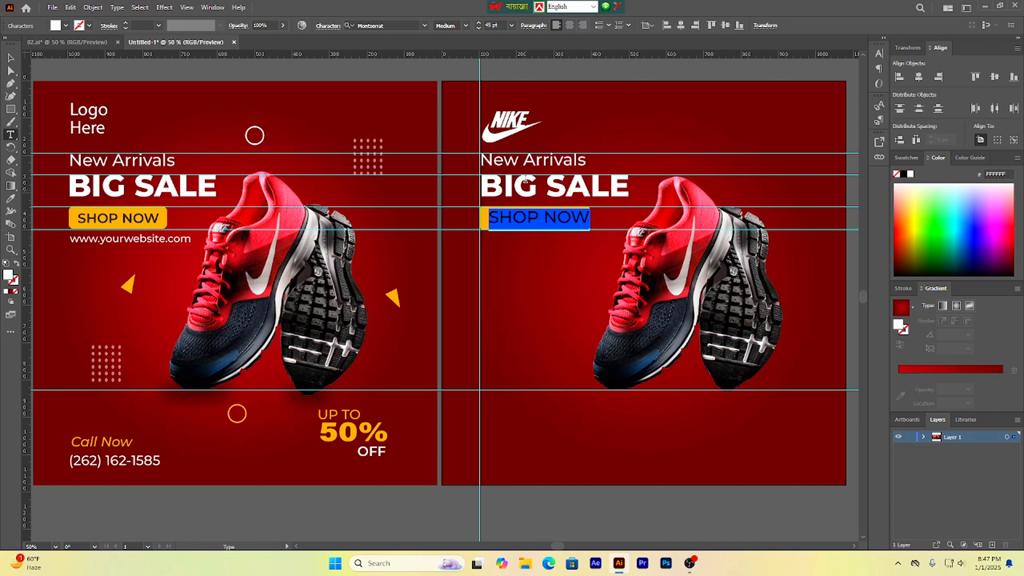
{"action": "double_click", "coordinate": [488, 25]}
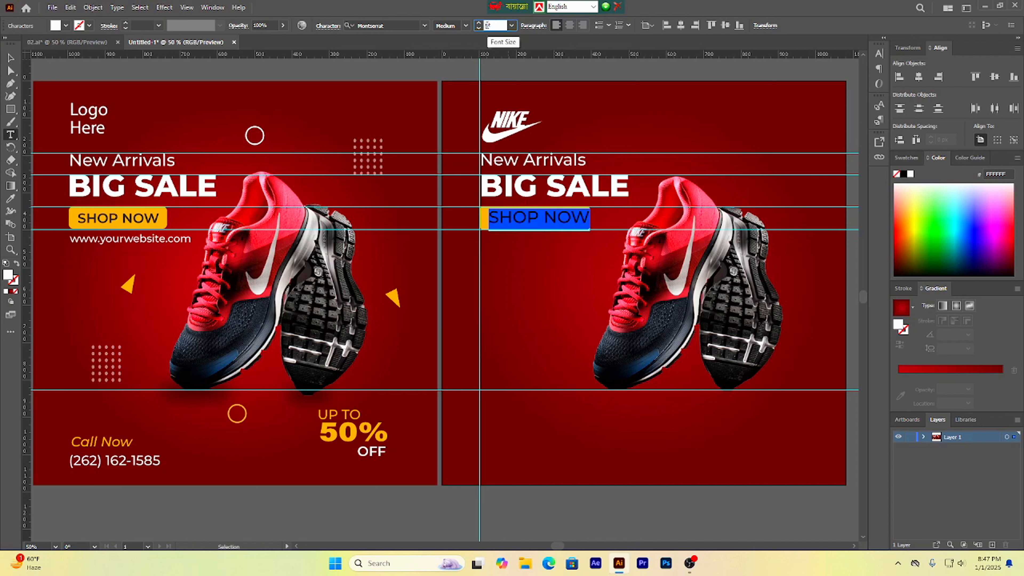
{"action": "key", "text": "Return"}
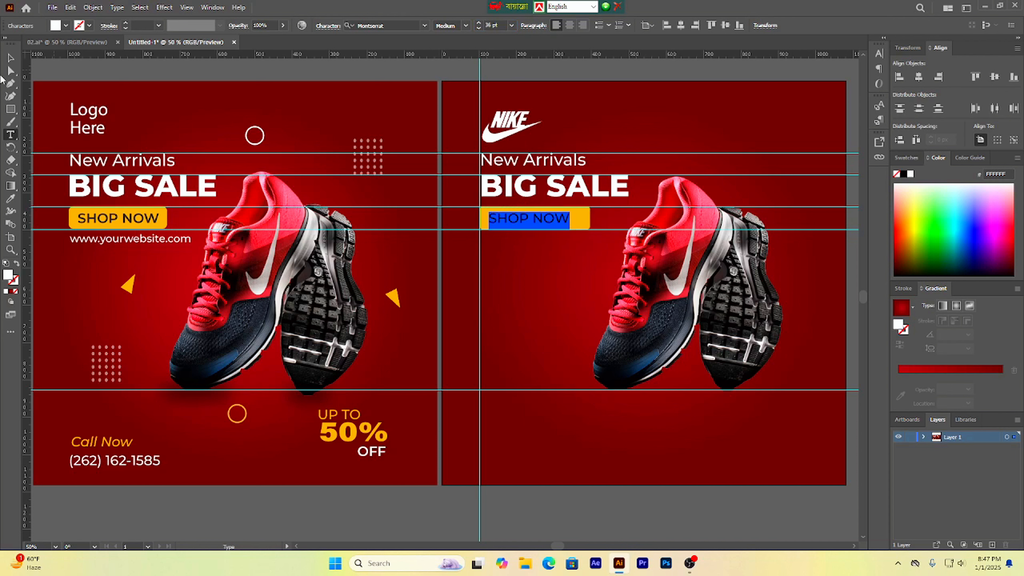
Step: Move the SHOP NOW text onto the button and change its weight to SemiBold
{"action": "key", "text": "Escape"}
{"action": "left_click_drag", "start_coordinate": [519, 217], "coordinate": [527, 224]}
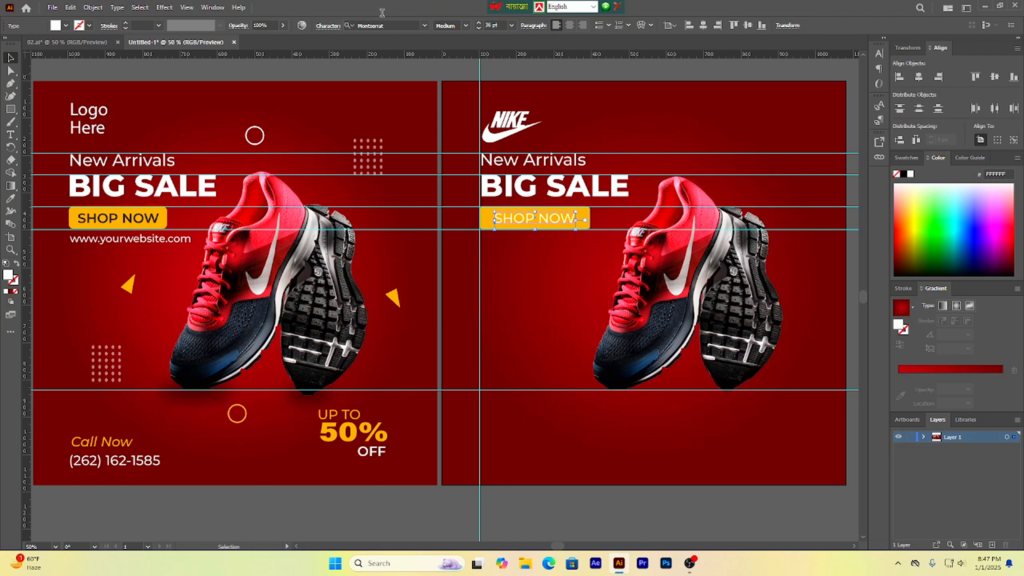
{"action": "left_click", "coordinate": [465, 26]}
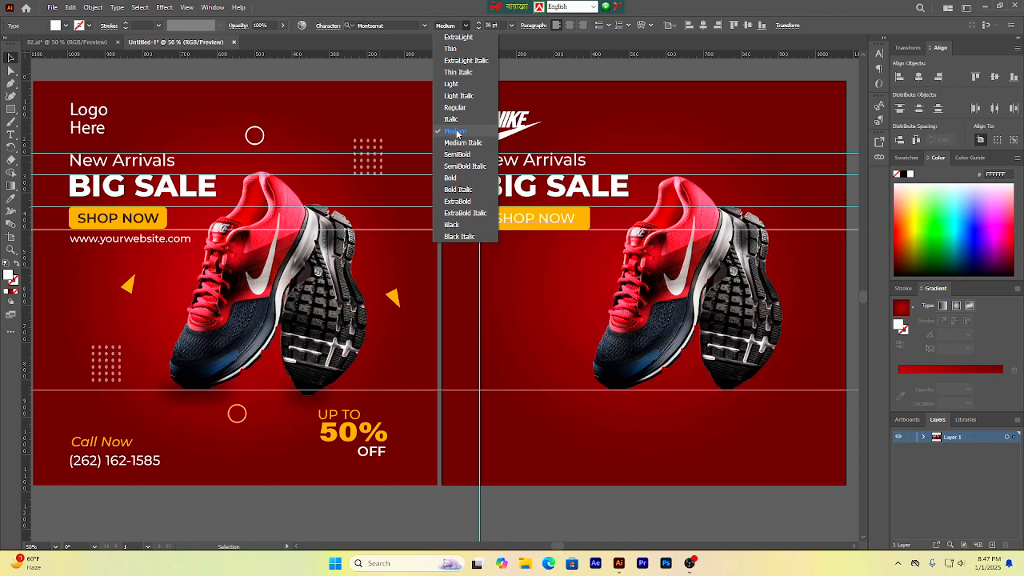
{"action": "left_click", "coordinate": [453, 156]}
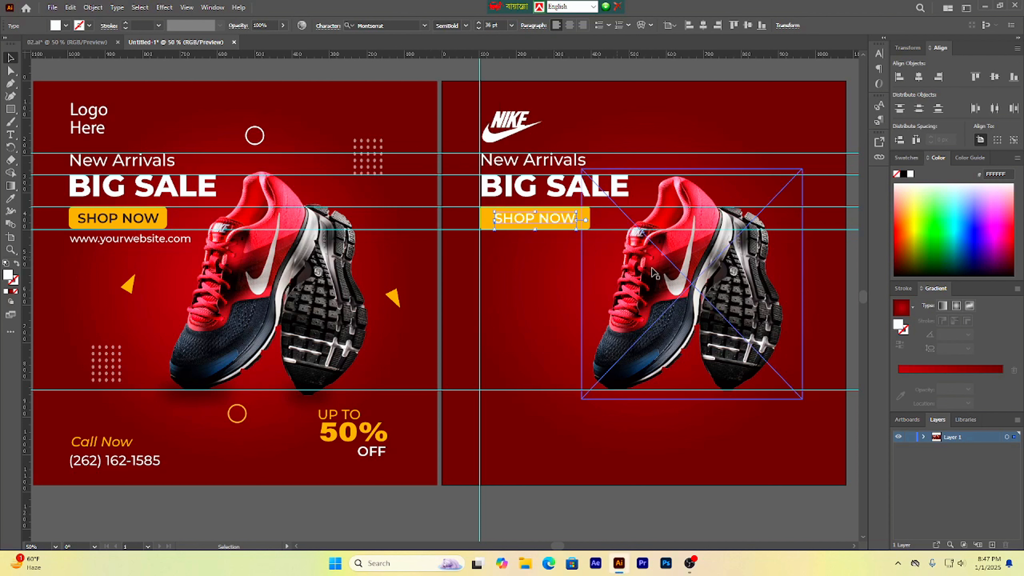
Step: Fill the SHOP NOW text with black and nudge it into place on the yellow button
{"action": "left_click", "coordinate": [66, 27]}
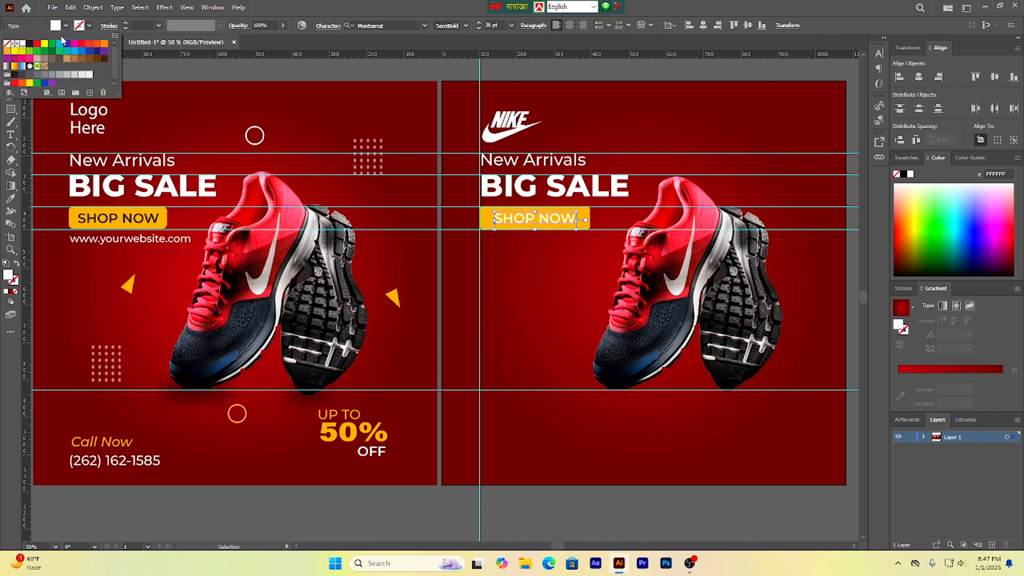
{"action": "left_click", "coordinate": [29, 45]}
{"action": "left_click", "coordinate": [284, 77]}
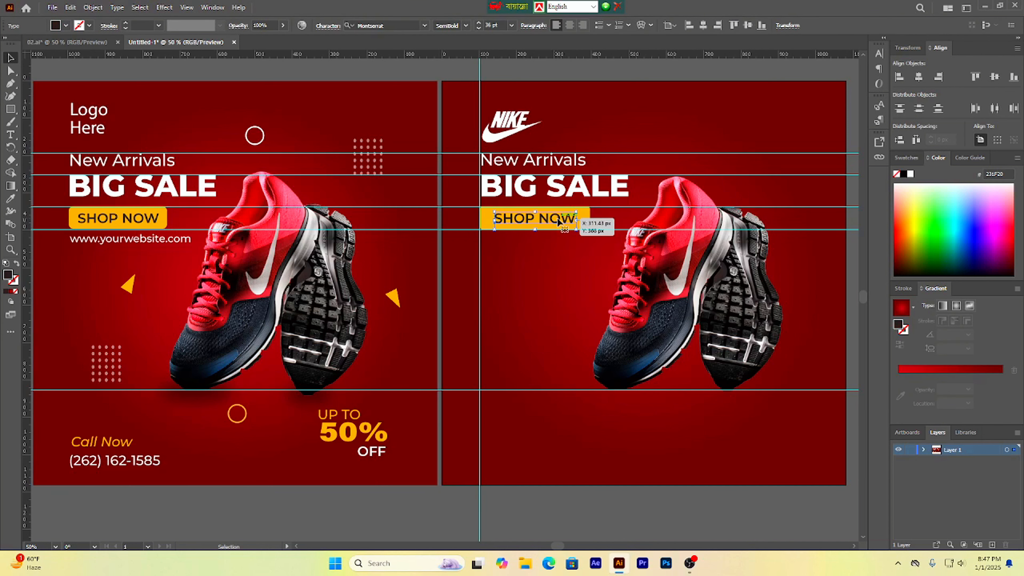
{"action": "left_click_drag", "start_coordinate": [552, 218], "coordinate": [552, 222]}
{"action": "left_click", "coordinate": [596, 74]}
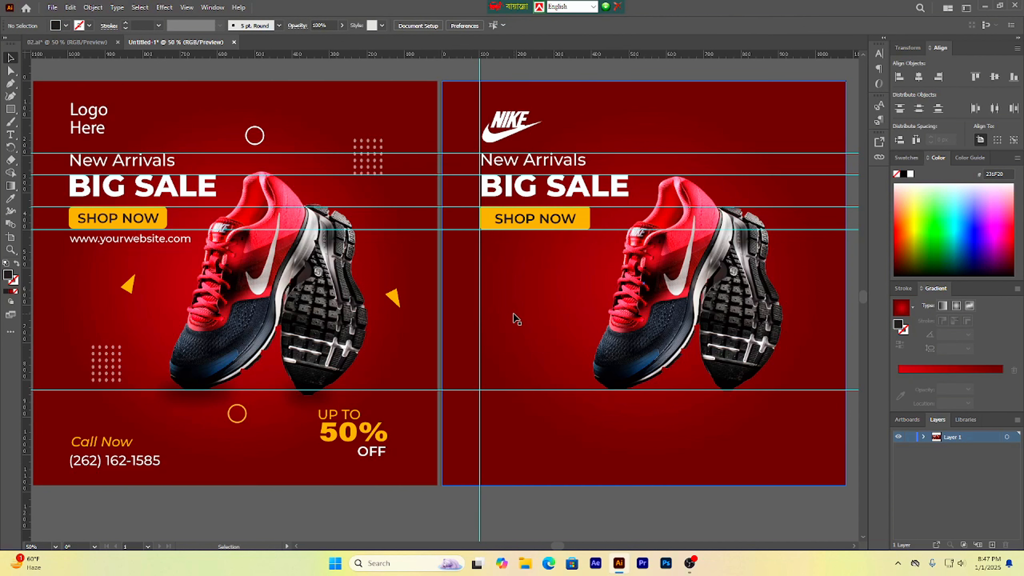
{"action": "key", "text": "ctrl+s"}
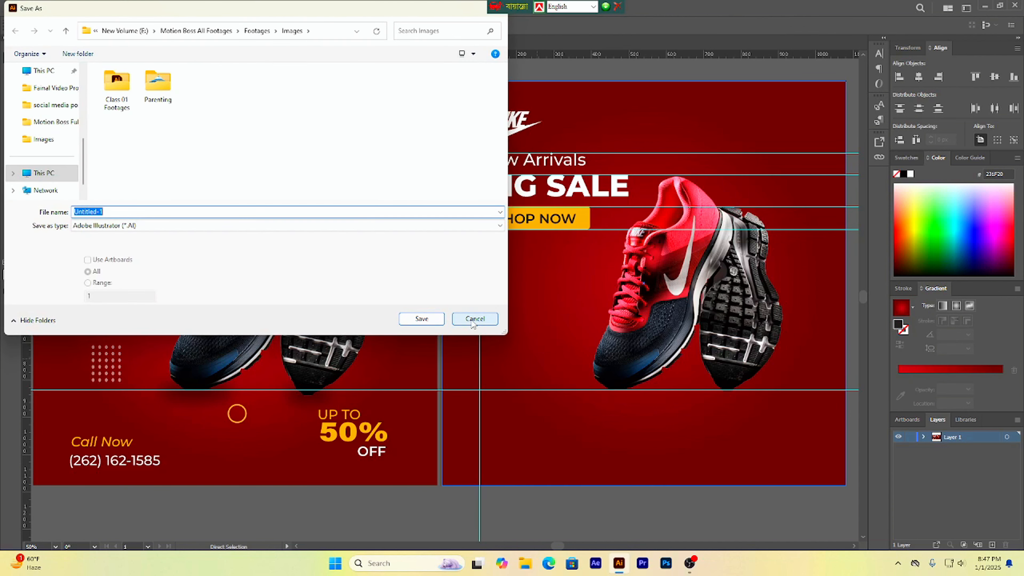
{"action": "left_click", "coordinate": [473, 320]}
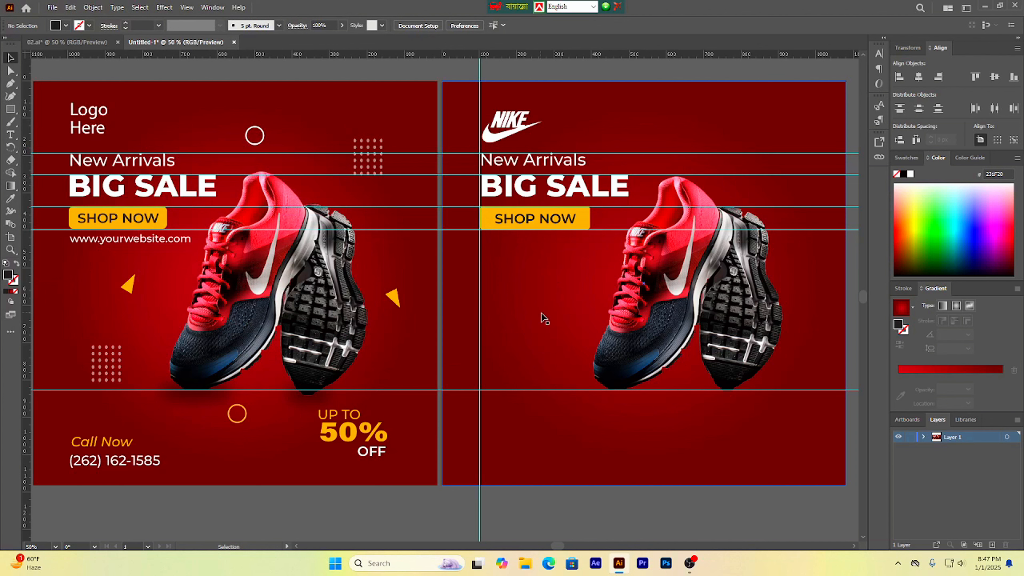
{"action": "left_click_drag", "start_coordinate": [537, 318], "coordinate": [533, 319]}
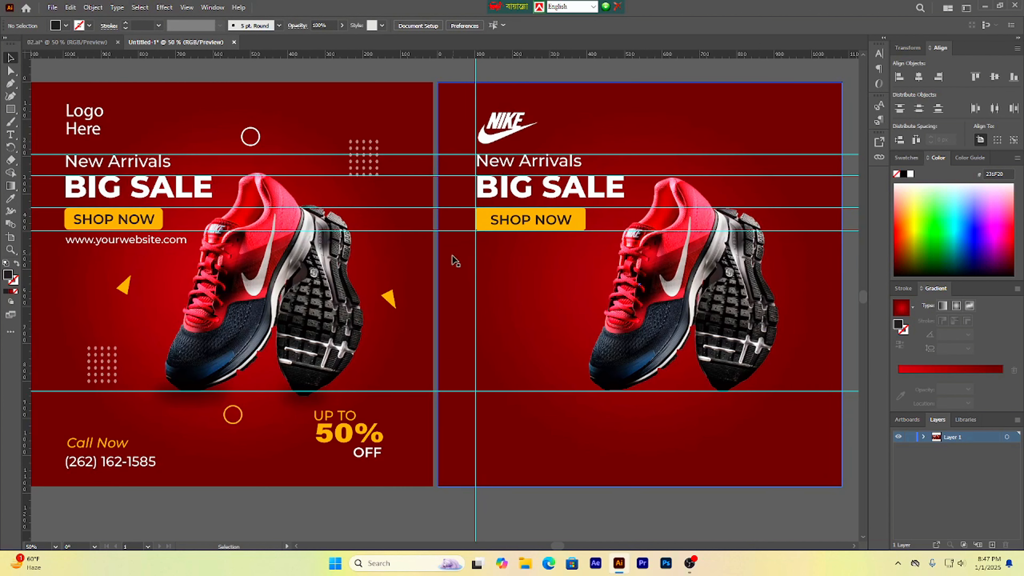
Step: Duplicate the 'New Arrivals' text to a spot below the SHOP NOW button
{"action": "left_click", "coordinate": [184, 270]}
{"action": "left_click", "coordinate": [122, 247]}
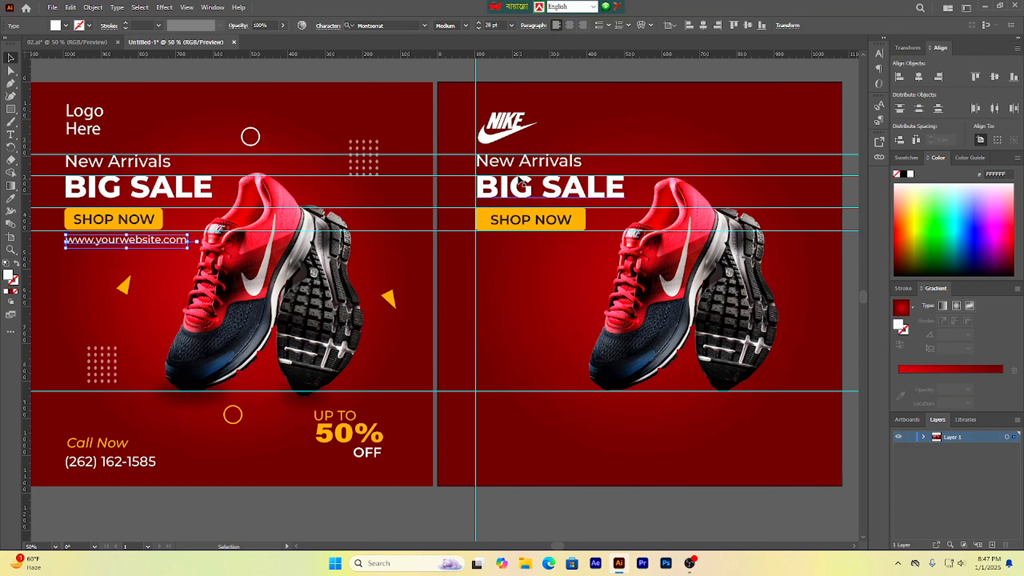
{"action": "left_click", "coordinate": [508, 167]}
{"action": "left_click_drag", "start_coordinate": [509, 165], "coordinate": [515, 256]}
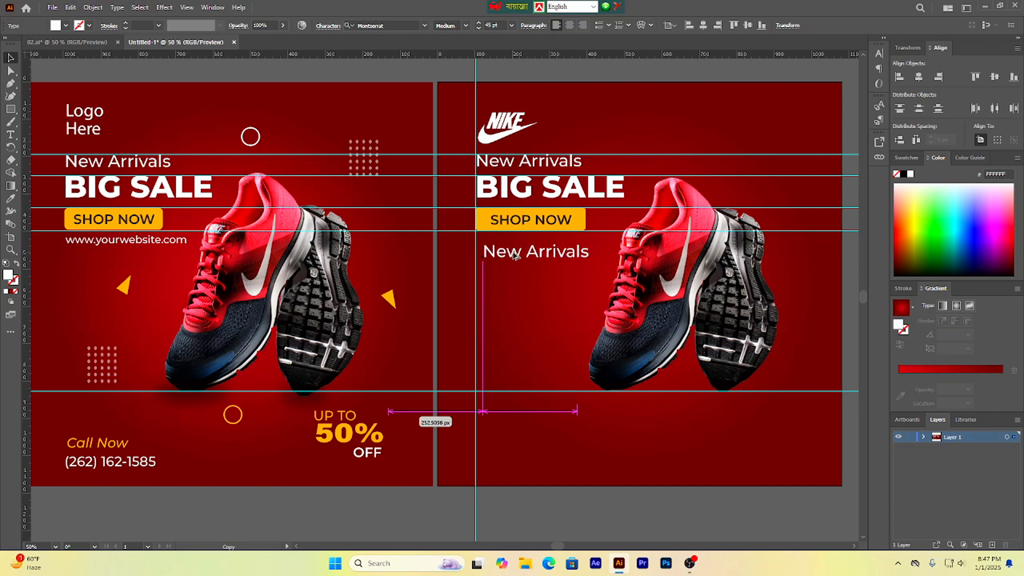
{"action": "triple_click", "coordinate": [515, 254]}
{"action": "key", "text": "BackSpace"}
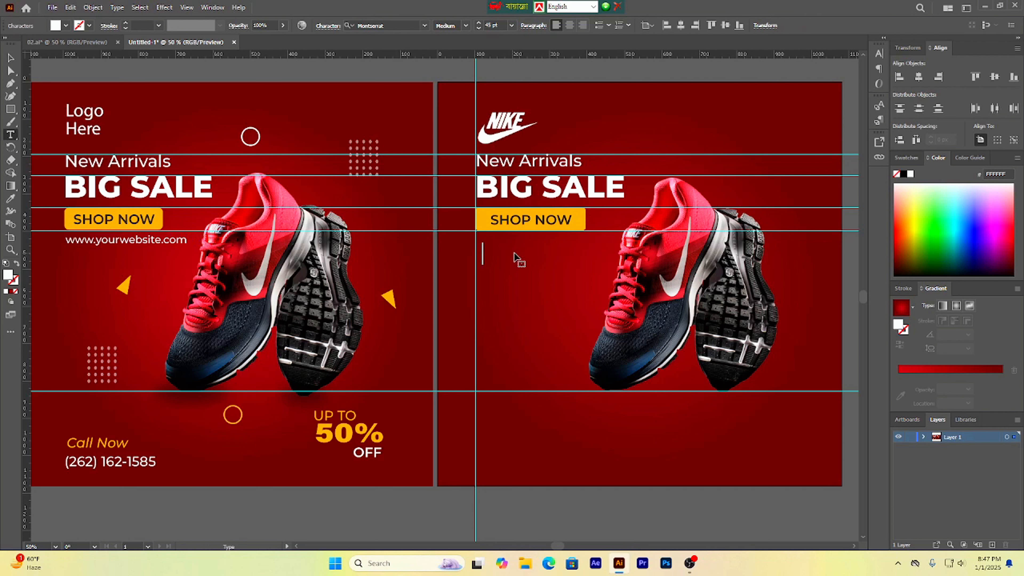
{"action": "type", "text": "www.your"}
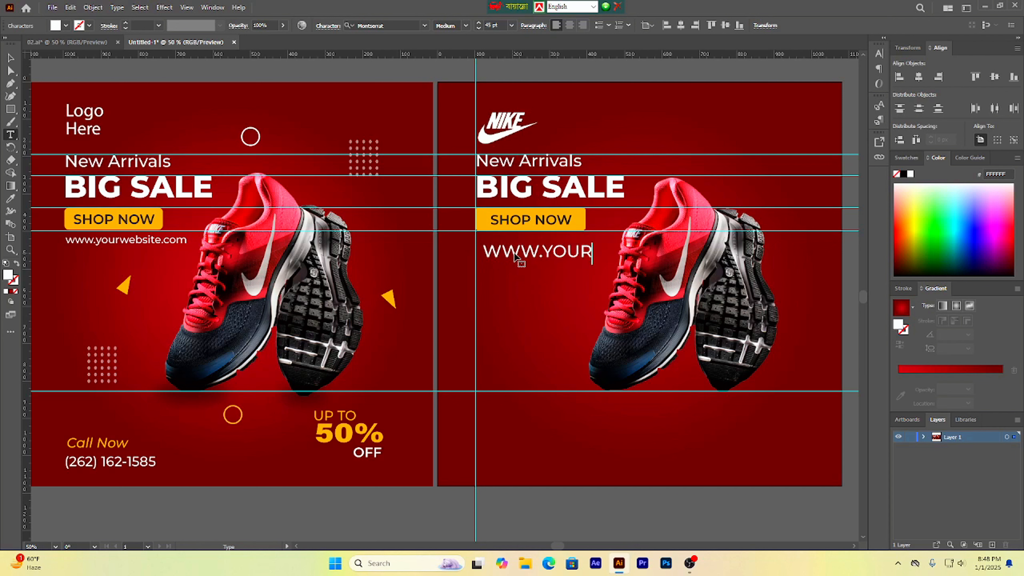
{"action": "key", "text": "BackSpace"}
{"action": "key", "text": "BackSpace"}
{"action": "key", "text": "BackSpace"}
{"action": "key", "text": "BackSpace"}
{"action": "key", "text": "BackSpace"}
{"action": "key", "text": "BackSpace"}
{"action": "key", "text": "BackSpace"}
{"action": "key", "text": "BackSpace"}
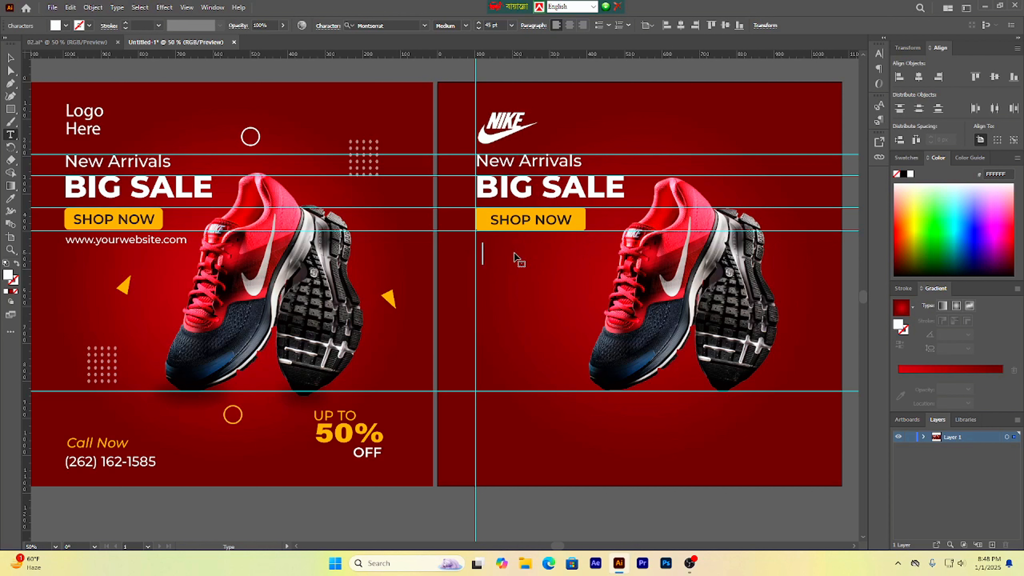
{"action": "type", "text": "www.your"}
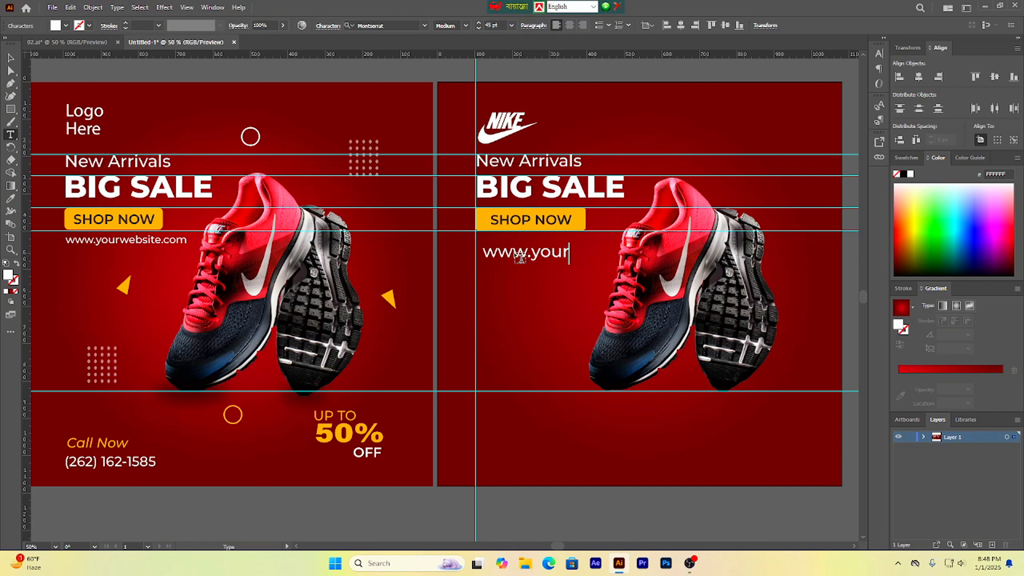
{"action": "type", "text": "website"}
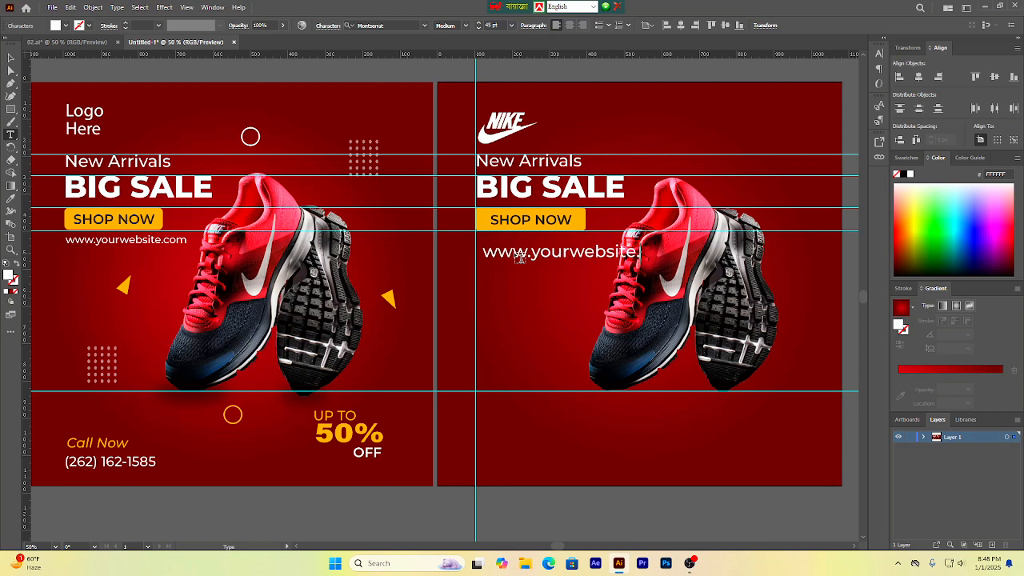
{"action": "type", "text": ".com"}
Step: Set the website text size to 28 pt
{"action": "triple_click", "coordinate": [516, 250]}
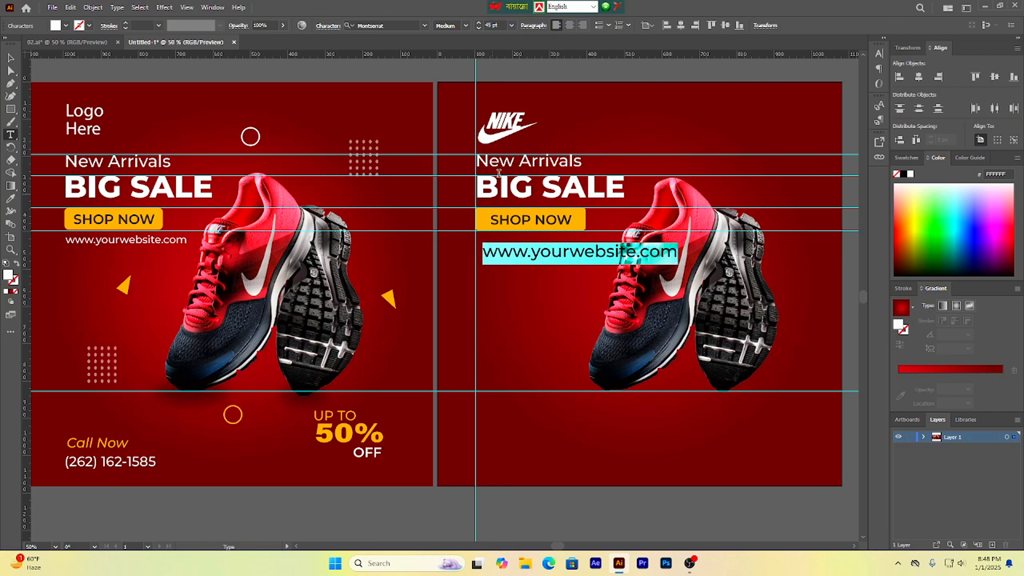
{"action": "left_click", "coordinate": [488, 25]}
{"action": "type", "text": "28"}
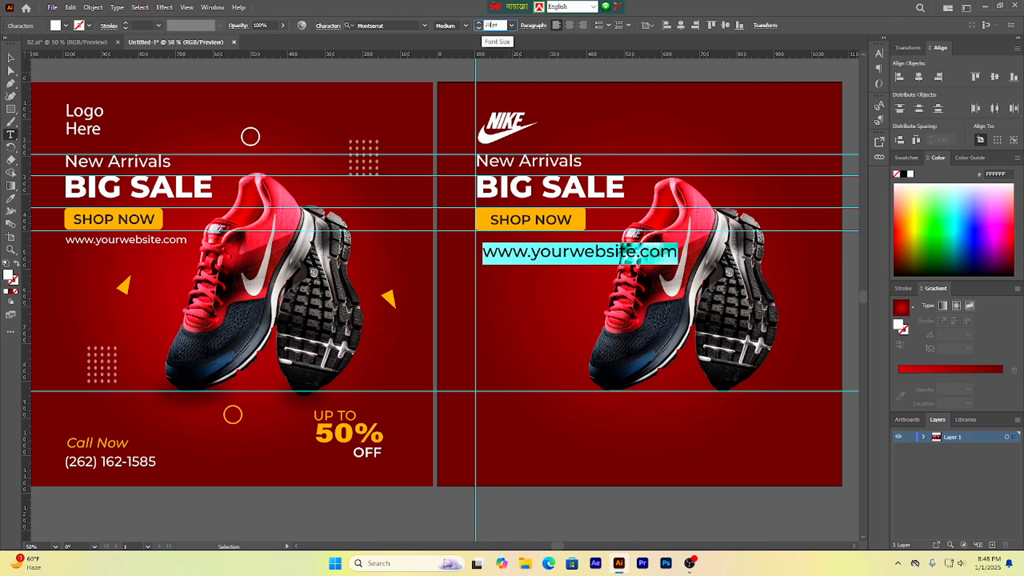
{"action": "key", "text": "Return"}
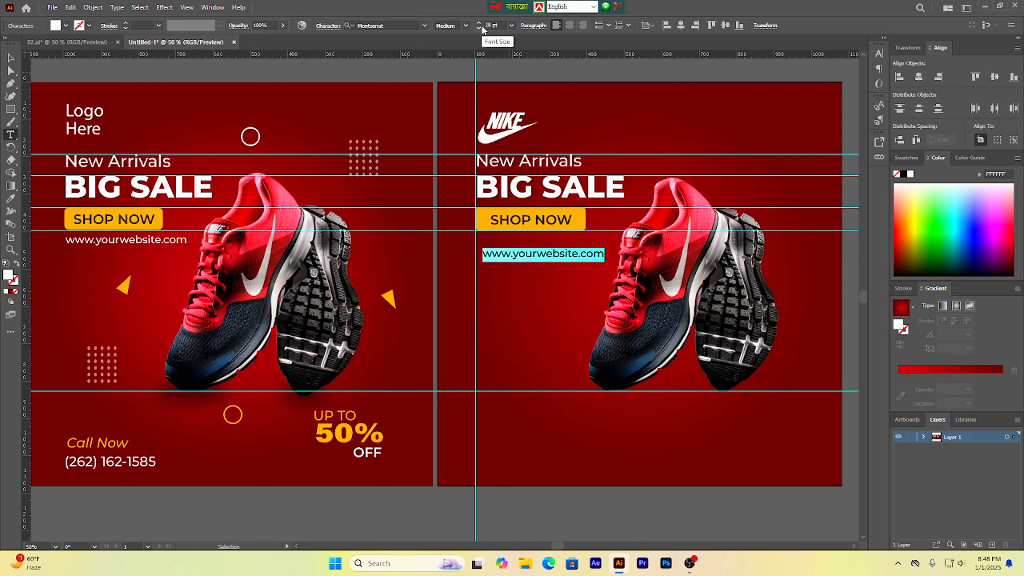
Step: Add a horizontal guide at the reference website line and move the new website text onto it
{"action": "left_click", "coordinate": [15, 59]}
{"action": "left_click_drag", "start_coordinate": [522, 257], "coordinate": [517, 248]}
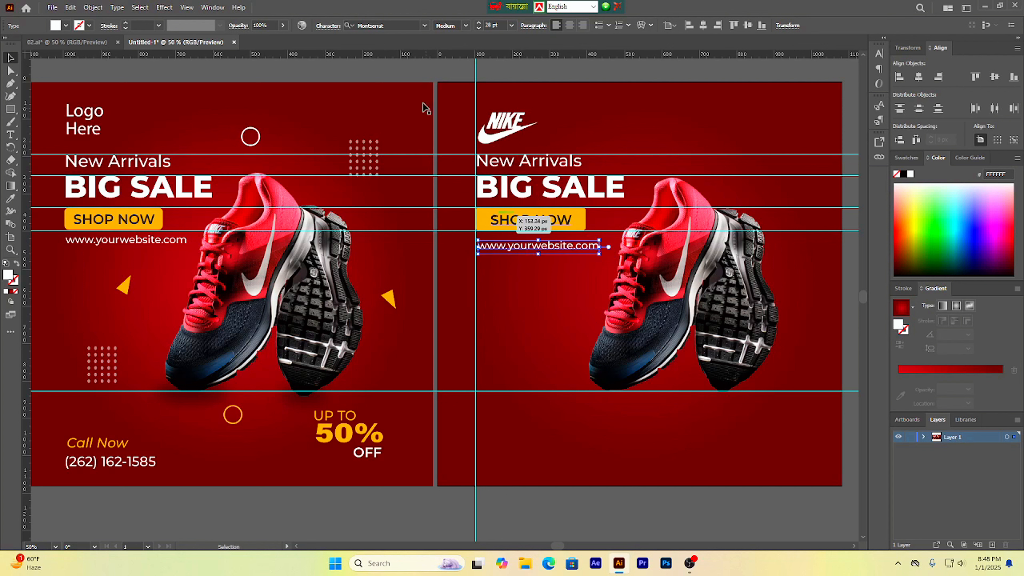
{"action": "left_click_drag", "start_coordinate": [391, 55], "coordinate": [378, 237]}
{"action": "left_click_drag", "start_coordinate": [519, 250], "coordinate": [513, 244]}
Step: Add a horizontal guide at the reference 'Call Now' line
{"action": "left_click", "coordinate": [583, 148]}
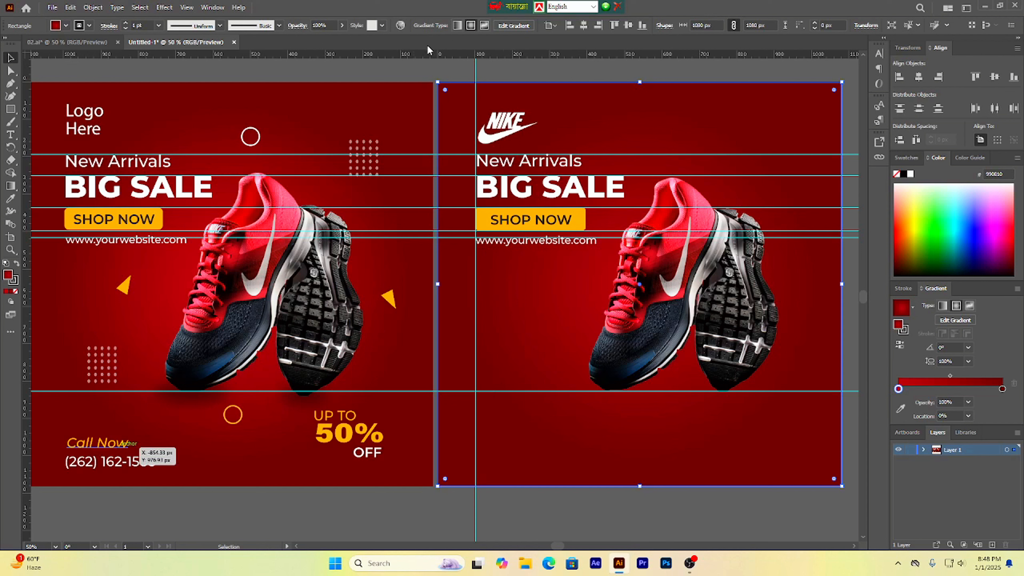
{"action": "left_click_drag", "start_coordinate": [429, 49], "coordinate": [341, 438]}
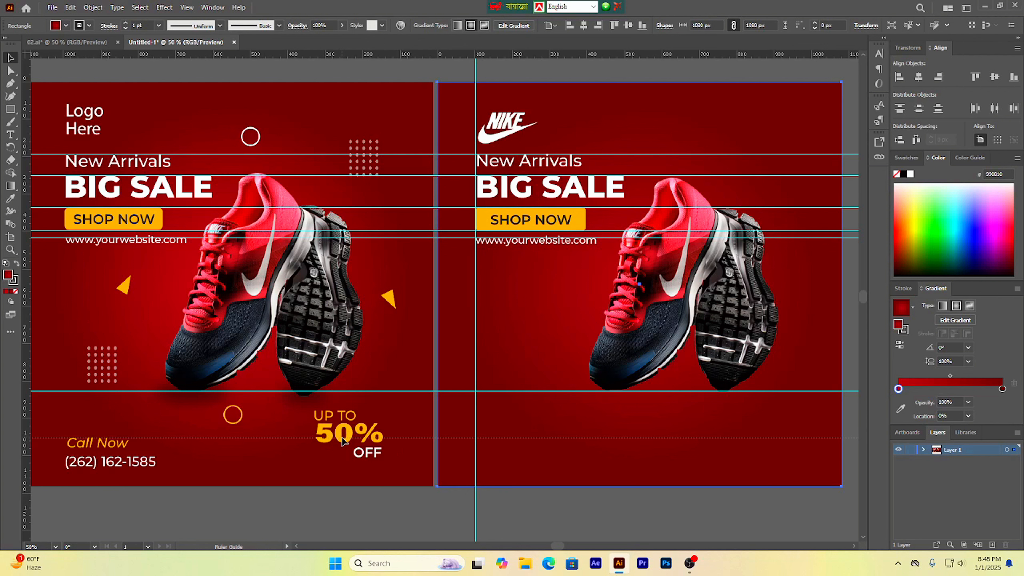
{"action": "left_click_drag", "start_coordinate": [343, 439], "coordinate": [343, 438]}
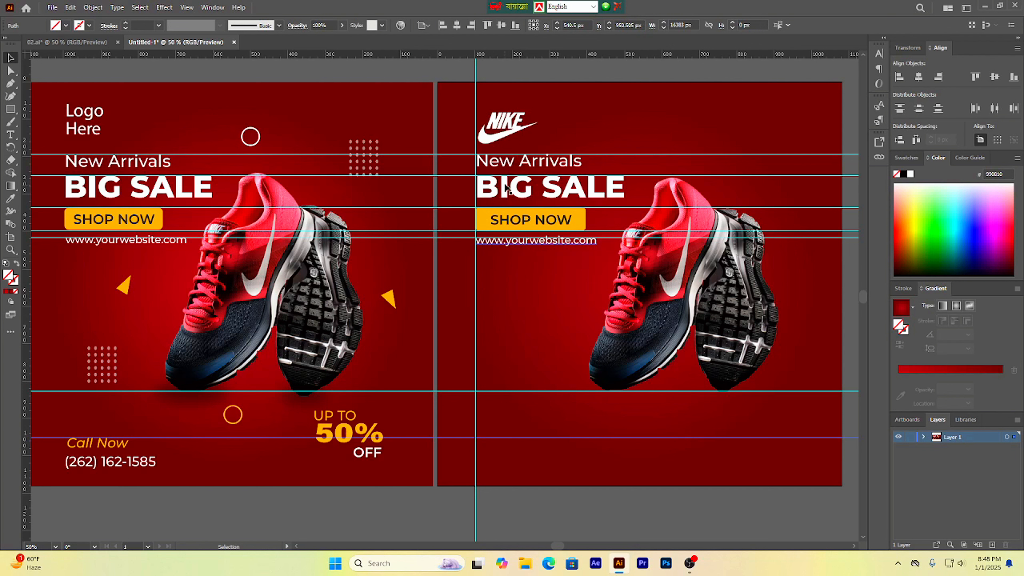
Step: Duplicate the 'New Arrivals' text down to the new guide and retype the copy as 'Call Now'
{"action": "left_click_drag", "start_coordinate": [509, 173], "coordinate": [508, 449]}
{"action": "double_click", "coordinate": [508, 448]}
{"action": "key", "text": "ctrl+a"}
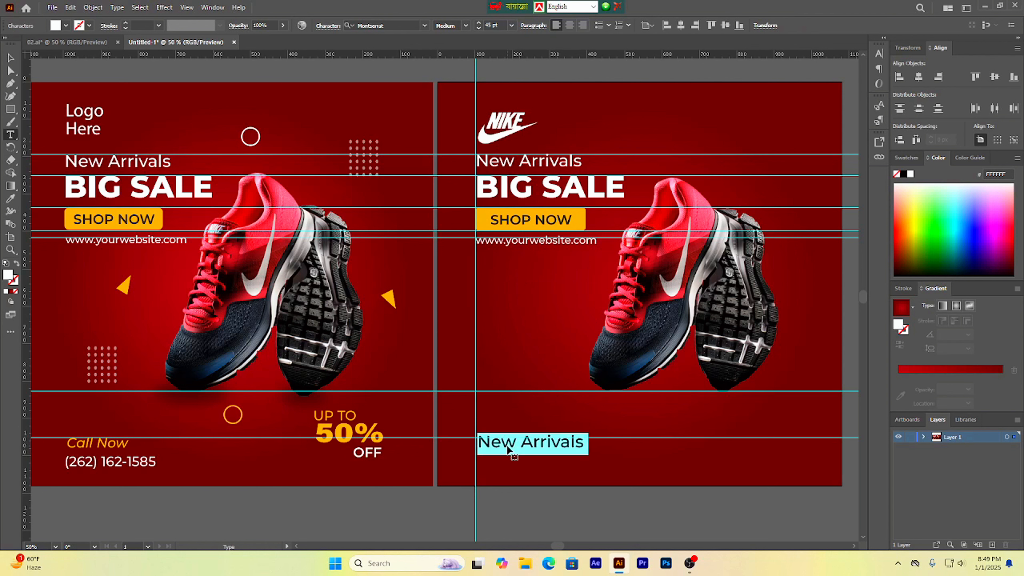
{"action": "key", "text": "BackSpace"}
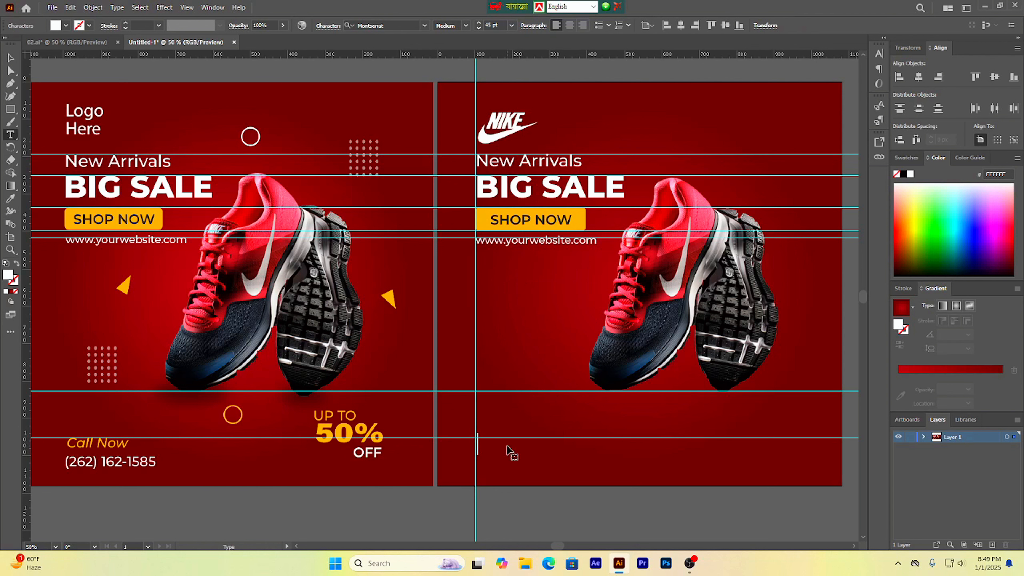
{"action": "type", "text": "Call Now"}
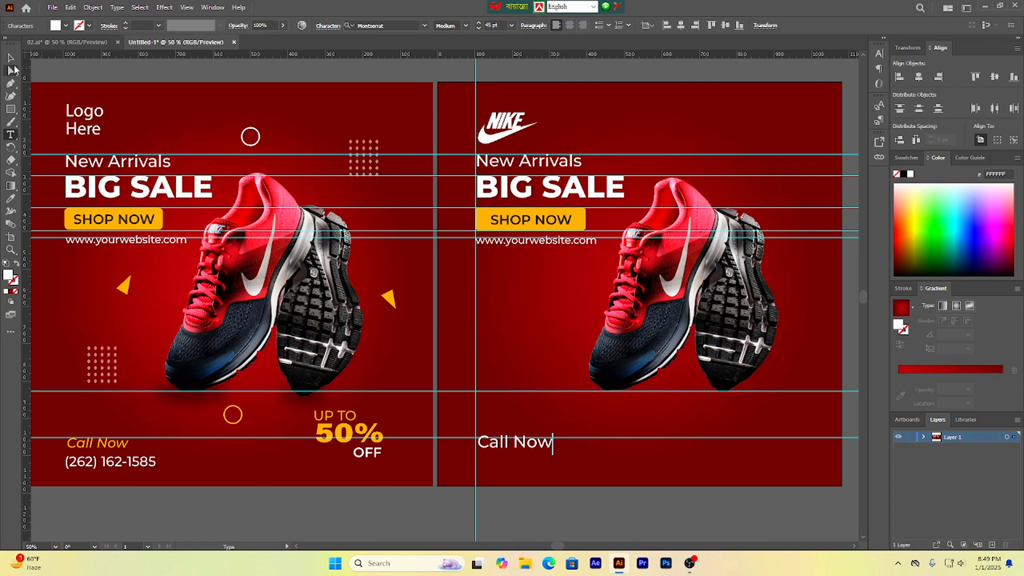
Step: Nudge the 'Call Now' text into place and add another horizontal guide just below it
{"action": "left_click", "coordinate": [12, 62]}
{"action": "left_click_drag", "start_coordinate": [500, 452], "coordinate": [500, 455]}
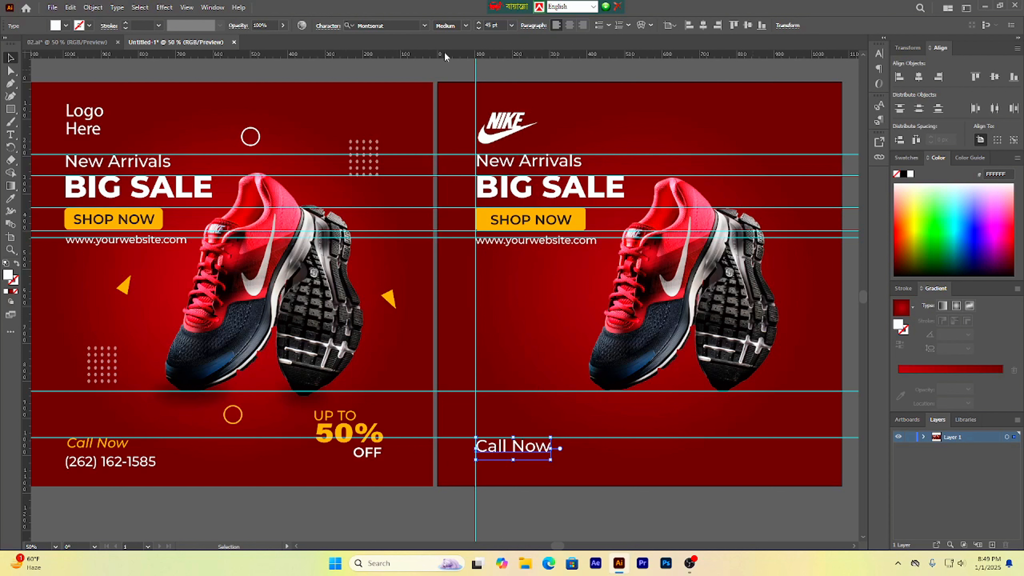
{"action": "left_click_drag", "start_coordinate": [416, 59], "coordinate": [363, 449]}
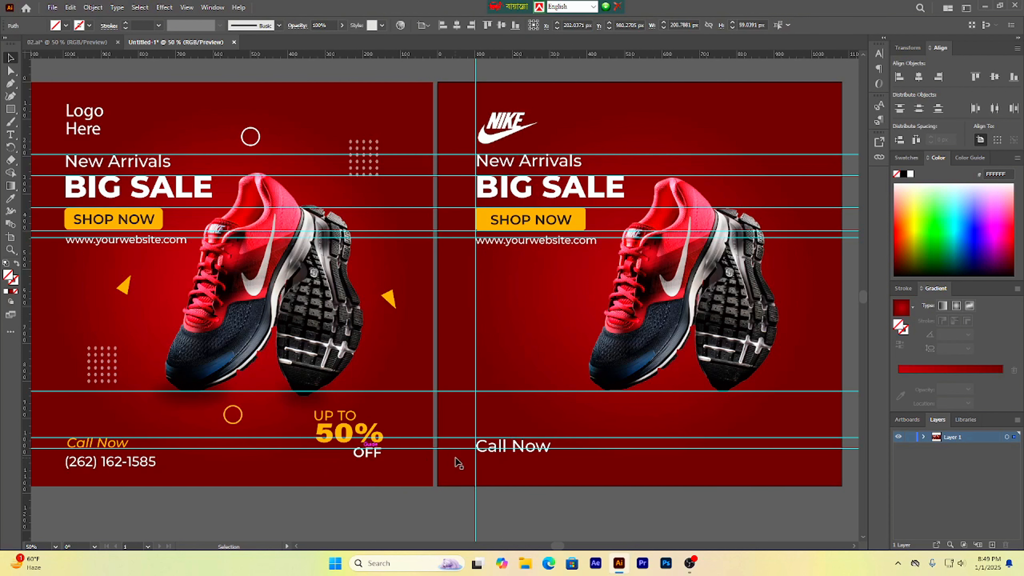
Step: Format the new 'Call Now' text as 36 pt Montserrat Medium Italic to match the reference
{"action": "left_click_drag", "start_coordinate": [113, 450], "coordinate": [114, 449]}
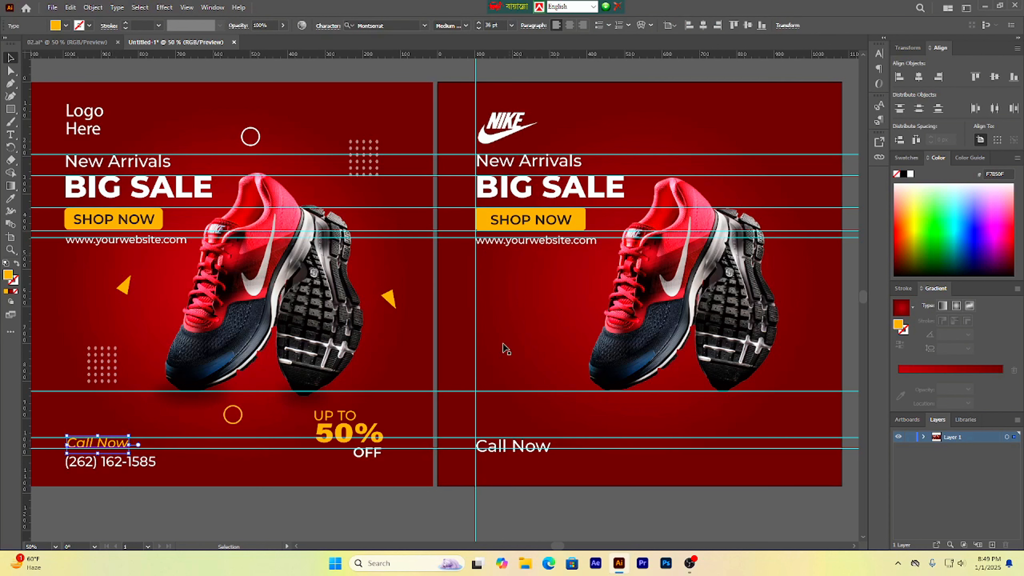
{"action": "double_click", "coordinate": [516, 447]}
{"action": "key", "text": "ctrl+a"}
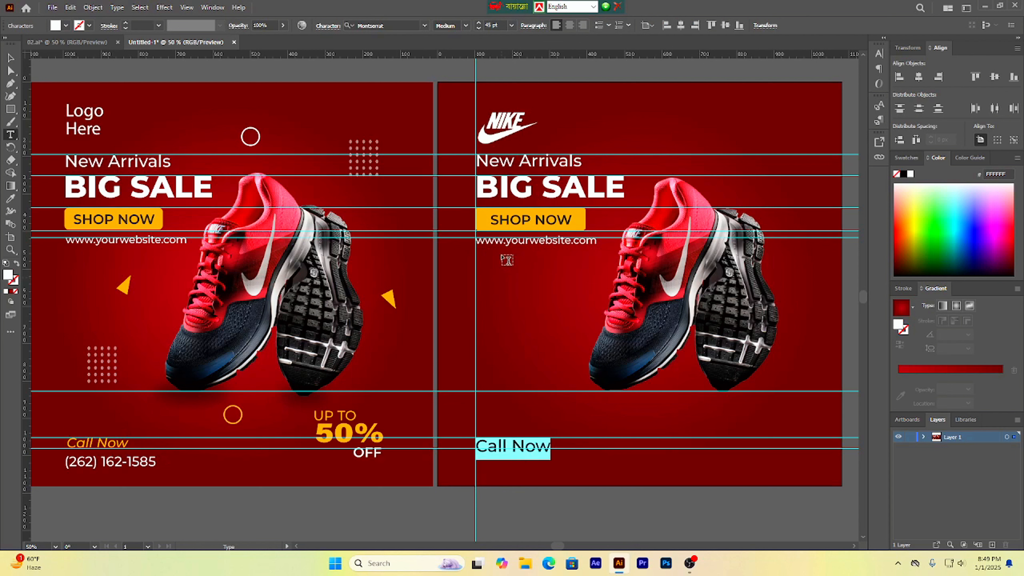
{"action": "left_click", "coordinate": [485, 24]}
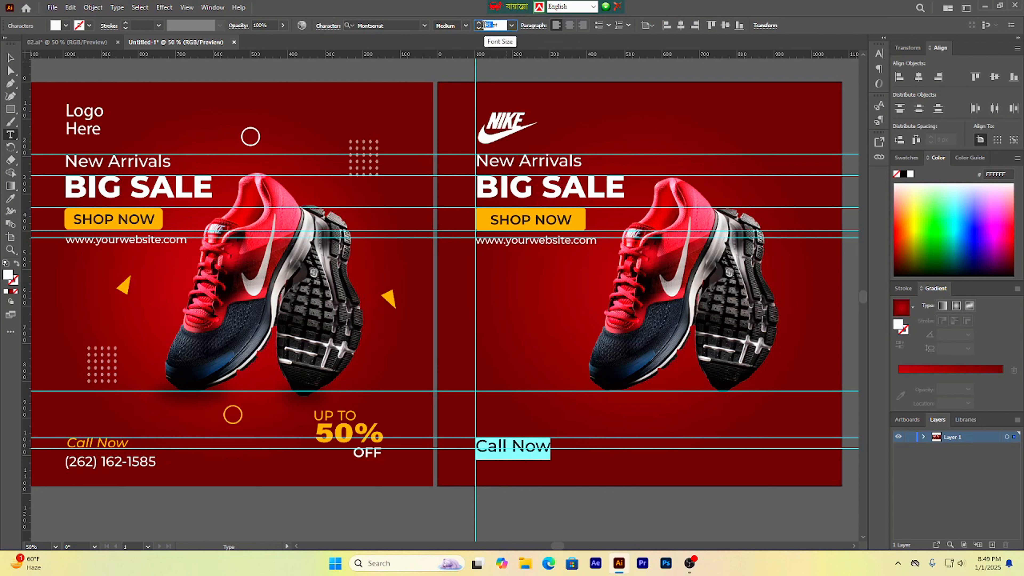
{"action": "type", "text": "36"}
{"action": "key", "text": "Return"}
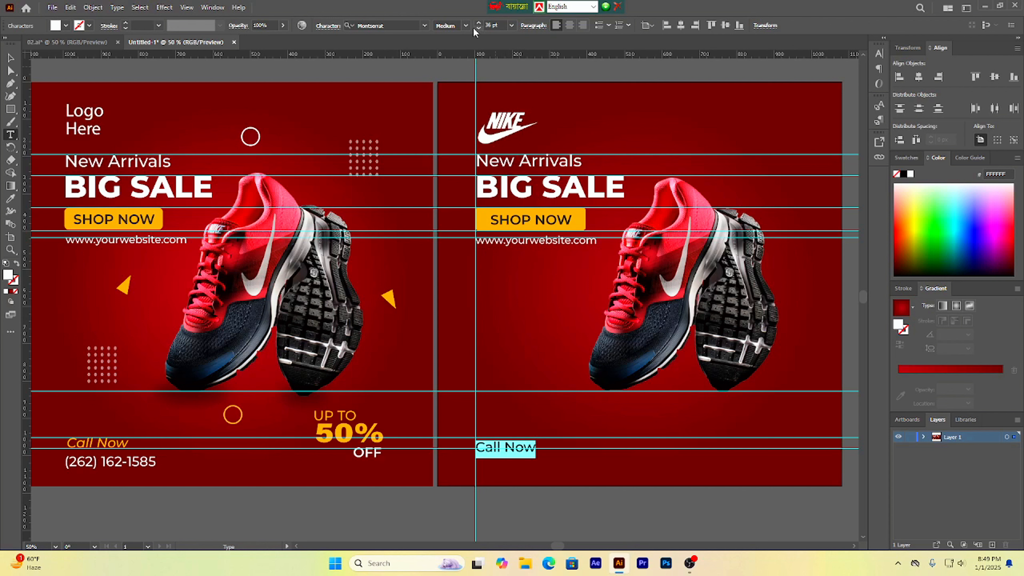
{"action": "left_click", "coordinate": [466, 25]}
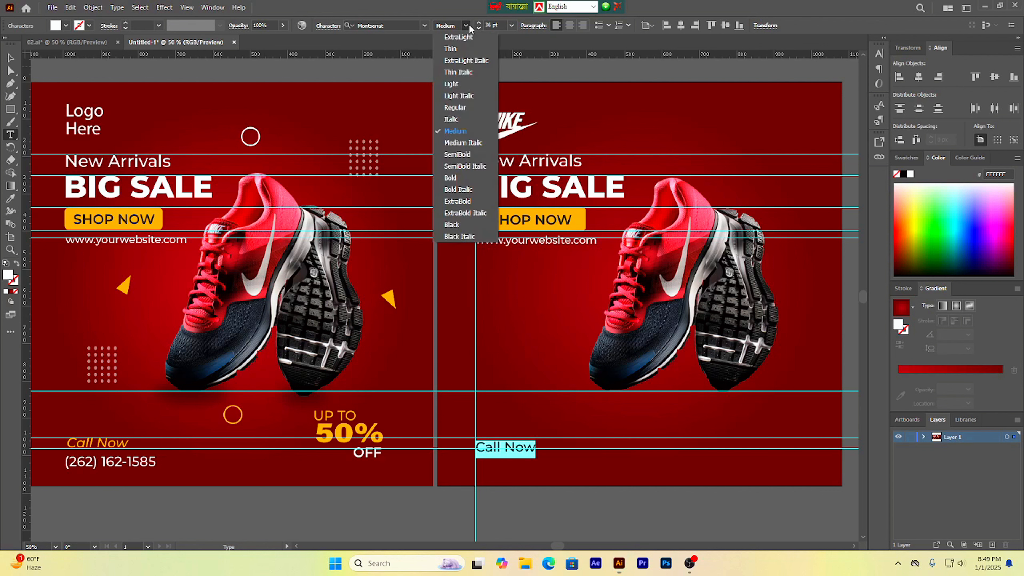
{"action": "left_click", "coordinate": [469, 146]}
{"action": "key", "text": "Escape"}
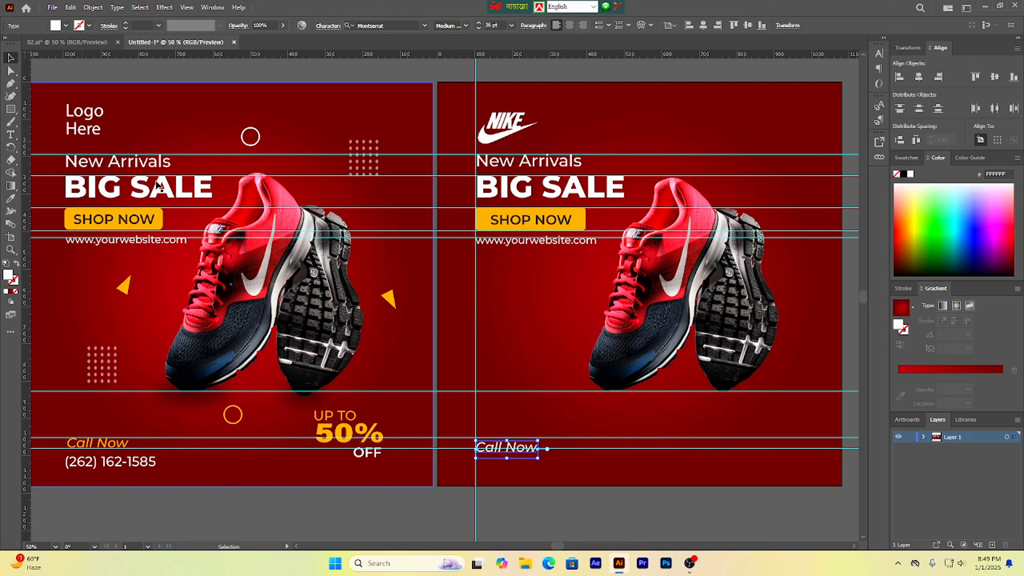
Step: Delete the horizontal guide just below the 'Call Now' line
{"action": "left_click", "coordinate": [574, 529]}
{"action": "left_click", "coordinate": [600, 449]}
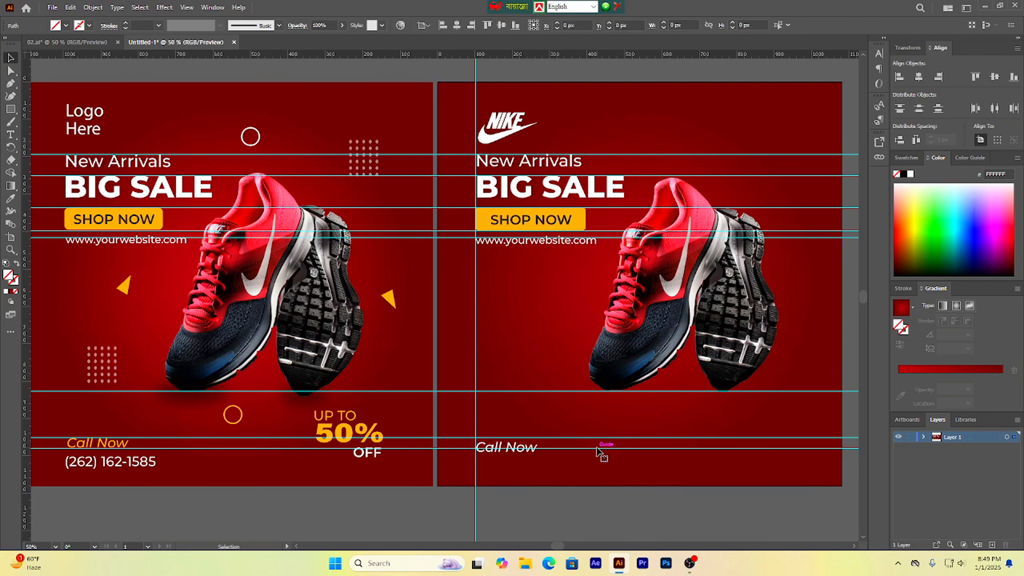
{"action": "left_click", "coordinate": [424, 450]}
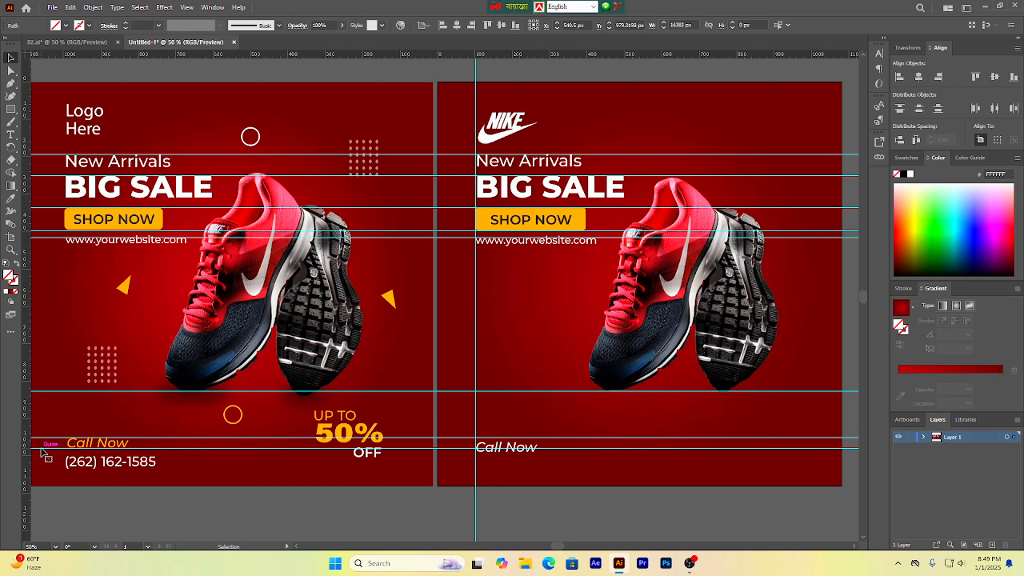
{"action": "key", "text": "Delete"}
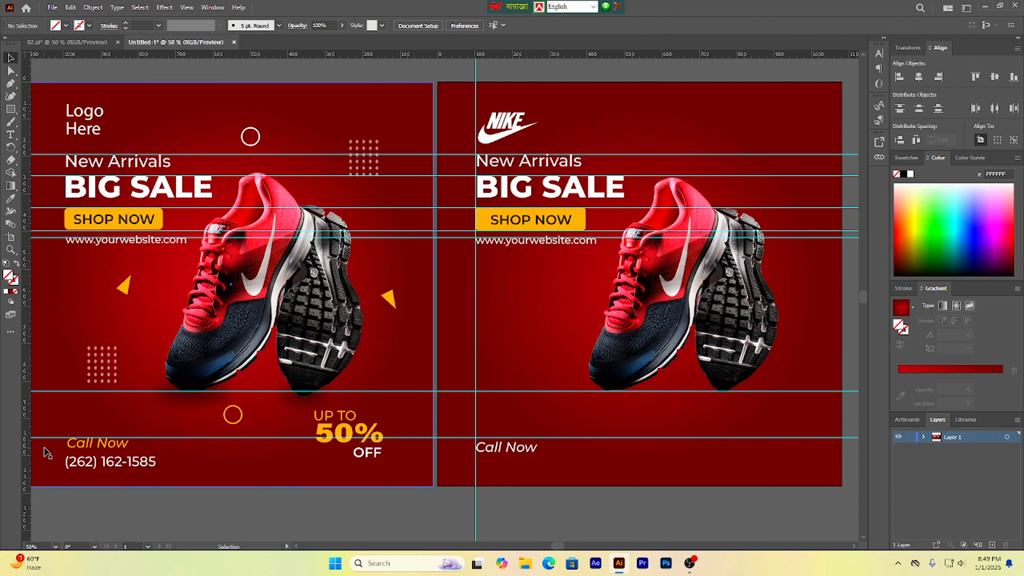
Step: Apply the reference 'Call Now' orange colour to the new 'Call Now' text with the Eyedropper
{"action": "left_click_drag", "start_coordinate": [498, 453], "coordinate": [500, 450]}
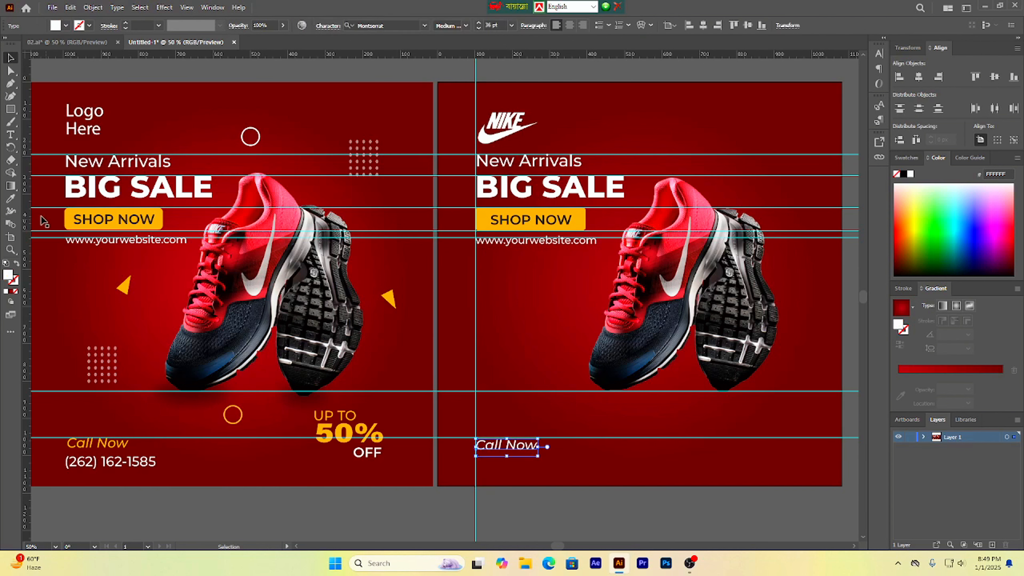
{"action": "key", "text": "i"}
{"action": "scroll", "coordinate": [128, 441], "scroll_direction": "up", "scroll_amount": 2}
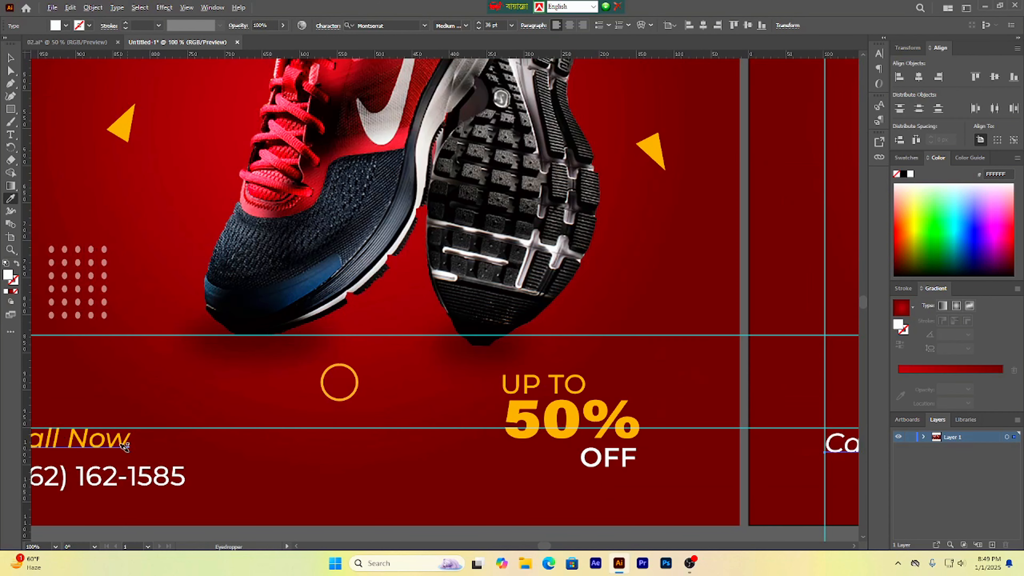
{"action": "left_click", "coordinate": [125, 441]}
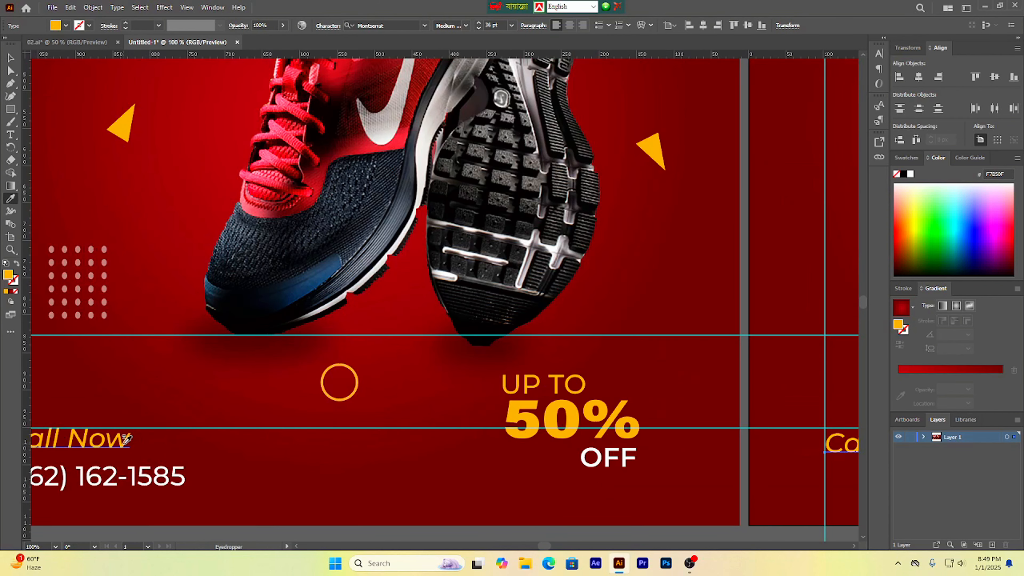
{"action": "key", "text": "v"}
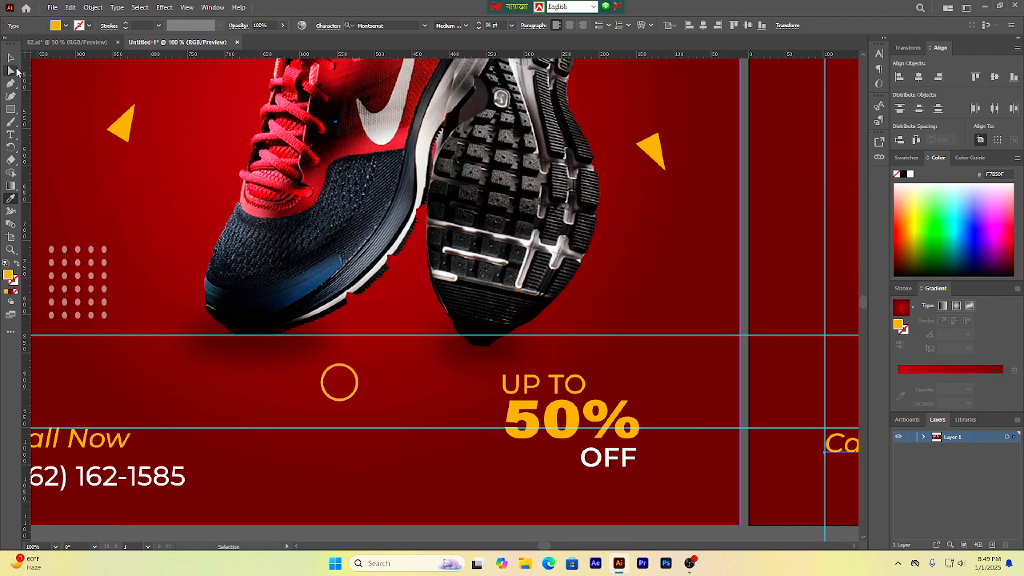
{"action": "scroll", "coordinate": [97, 155], "scroll_direction": "down", "scroll_amount": 1}
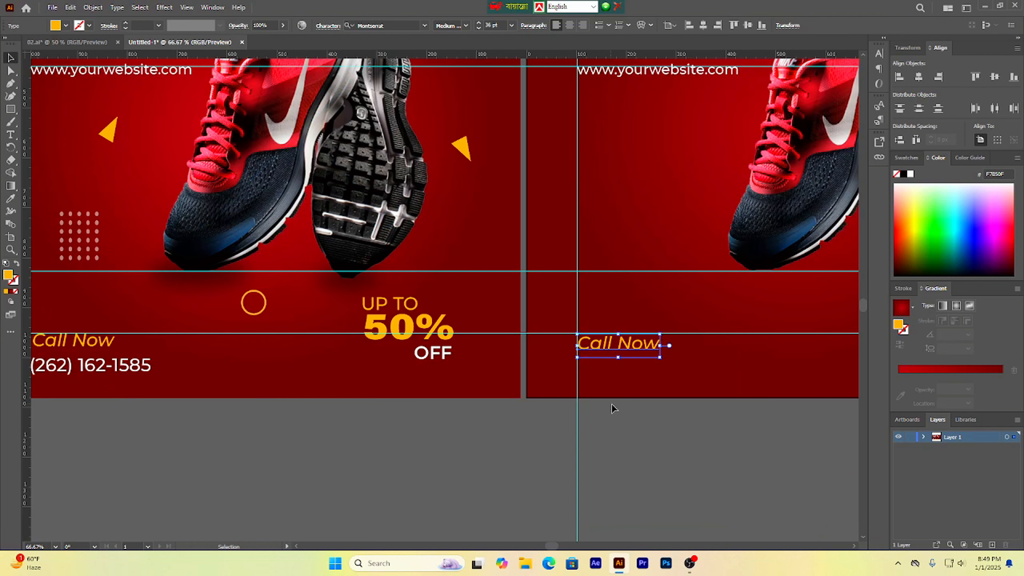
{"action": "left_click_drag", "start_coordinate": [611, 407], "coordinate": [599, 413]}
{"action": "left_click", "coordinate": [613, 416]}
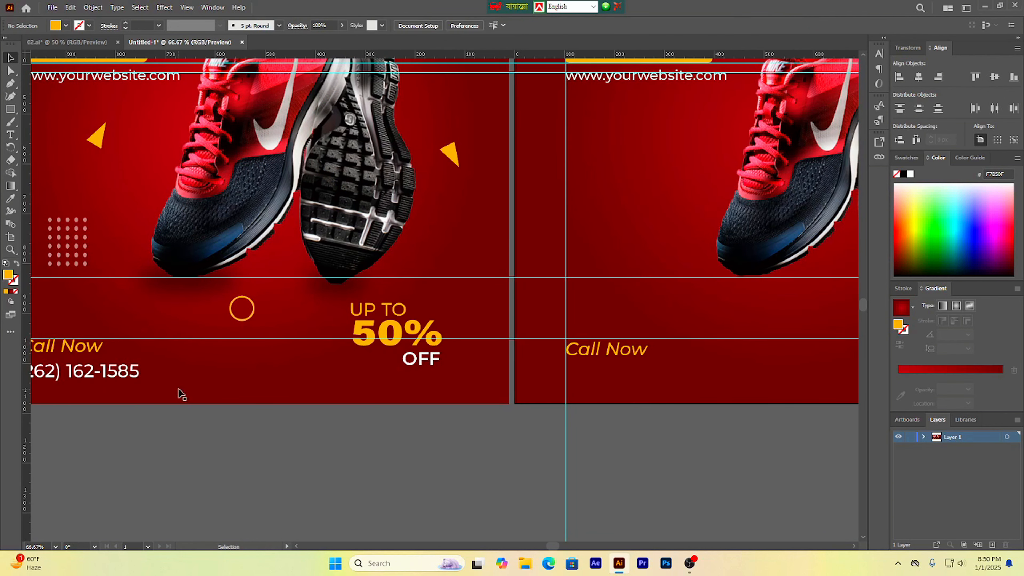
{"action": "scroll", "coordinate": [267, 434], "scroll_direction": "left", "scroll_amount": 1}
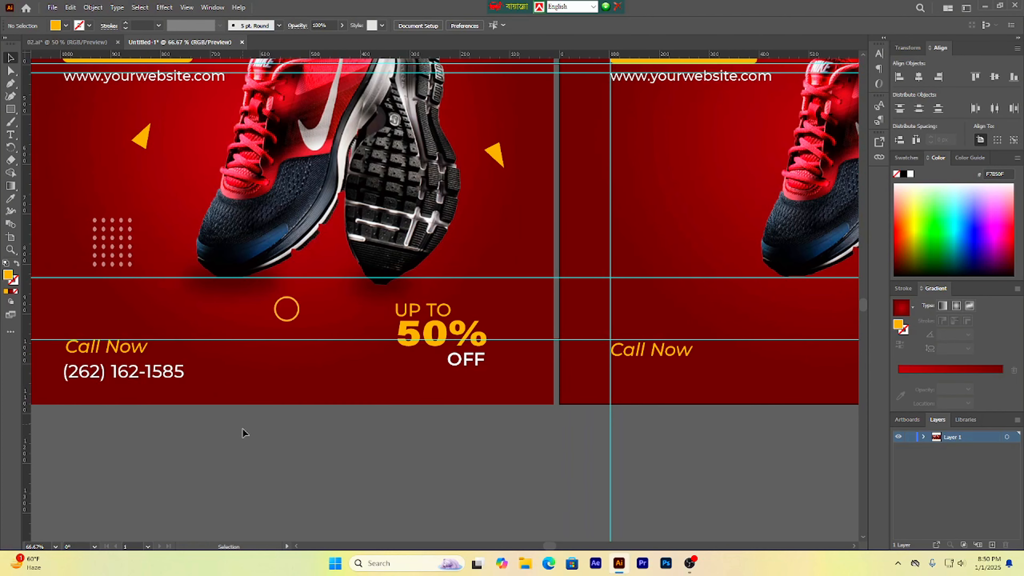
{"action": "scroll", "coordinate": [238, 430], "scroll_direction": "right", "scroll_amount": 1}
{"action": "left_click", "coordinate": [131, 374]}
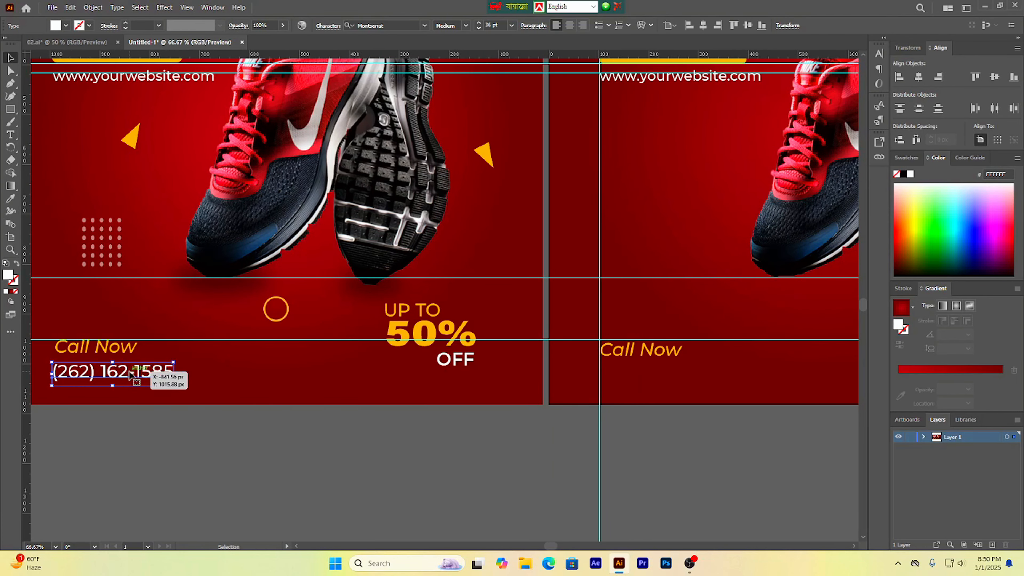
{"action": "left_click_drag", "start_coordinate": [131, 374], "coordinate": [653, 381]}
{"action": "right_click", "coordinate": [632, 381]}
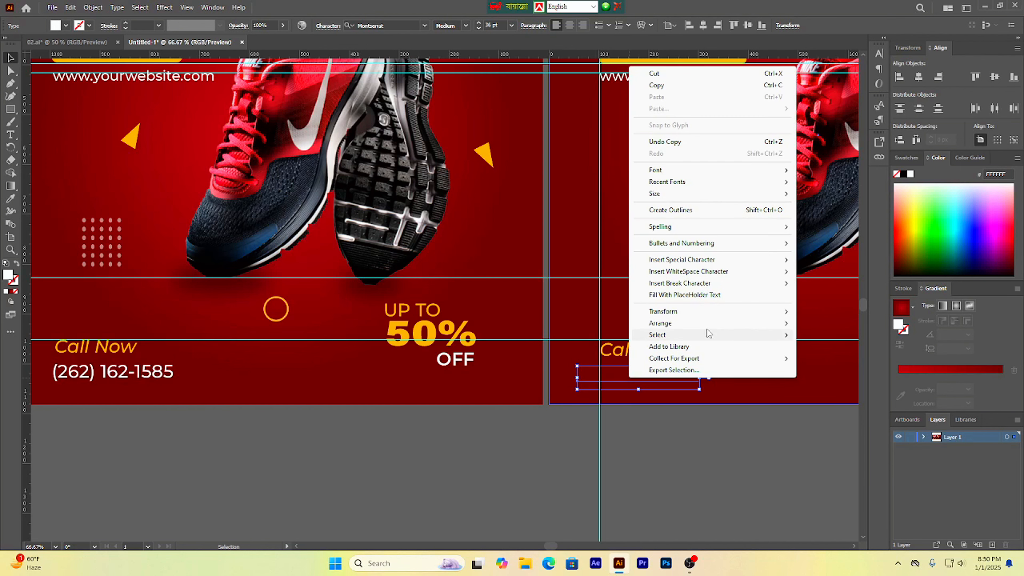
{"action": "mouse_move", "coordinate": [708, 329]}
{"action": "left_click", "coordinate": [818, 326]}
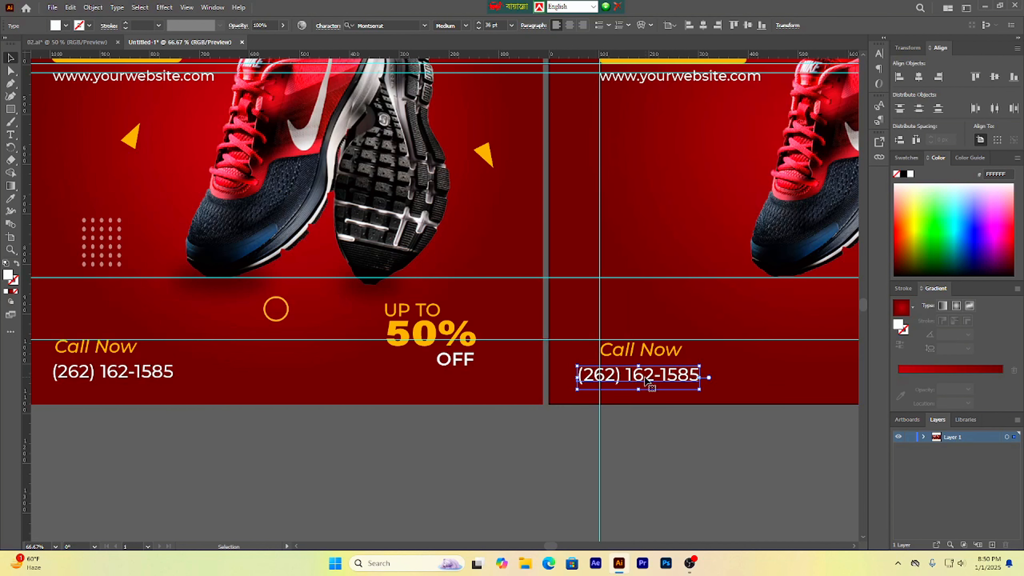
{"action": "left_click_drag", "start_coordinate": [642, 378], "coordinate": [666, 375]}
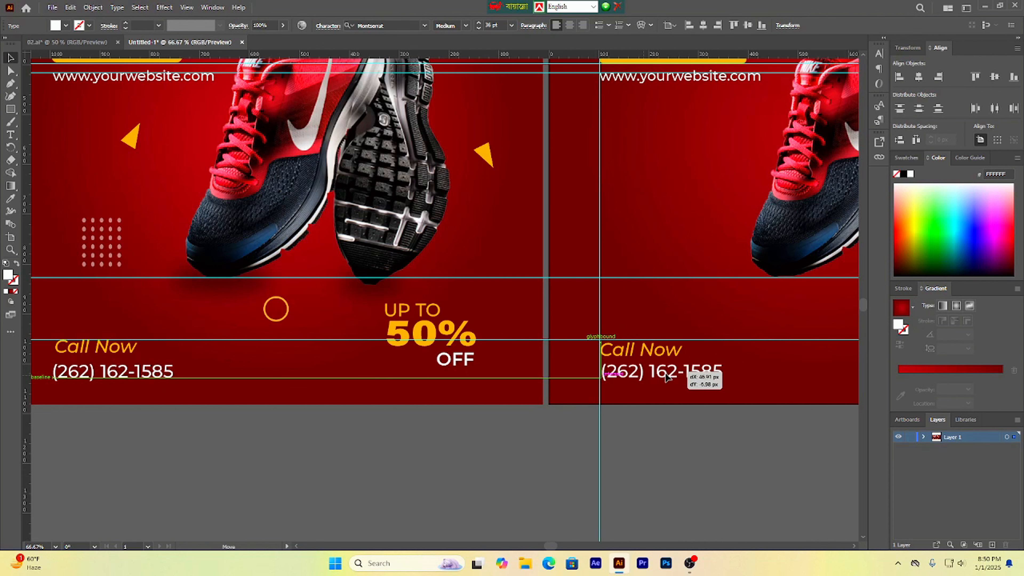
{"action": "left_click", "coordinate": [665, 439]}
Step: Select and delete the horizontal guides across the artboards
{"action": "key", "text": "ctrl+minus"}
{"action": "key", "text": "ctrl+minus"}
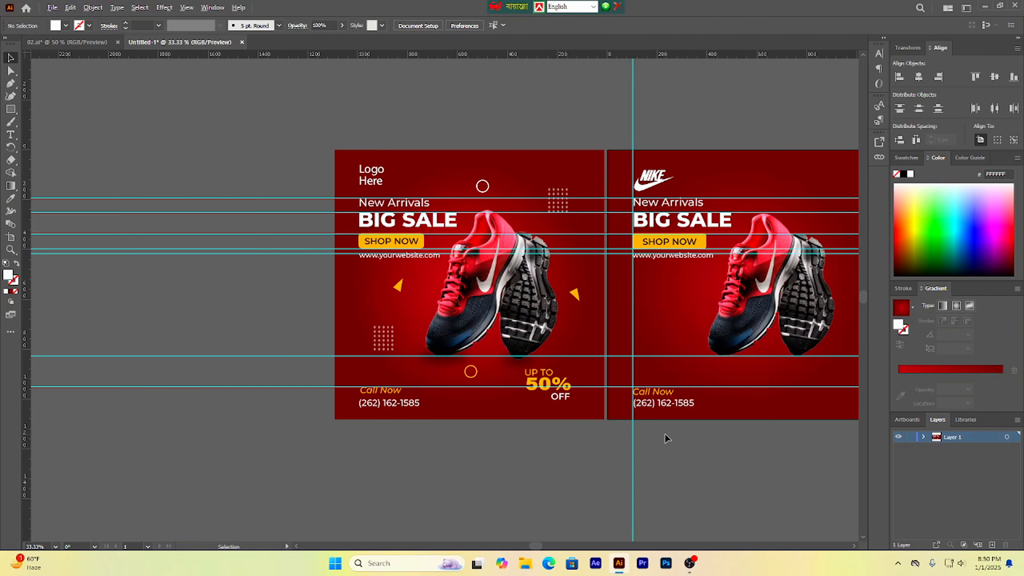
{"action": "left_click_drag", "start_coordinate": [681, 438], "coordinate": [599, 434]}
{"action": "scroll", "coordinate": [514, 415], "scroll_direction": "up", "scroll_amount": 1}
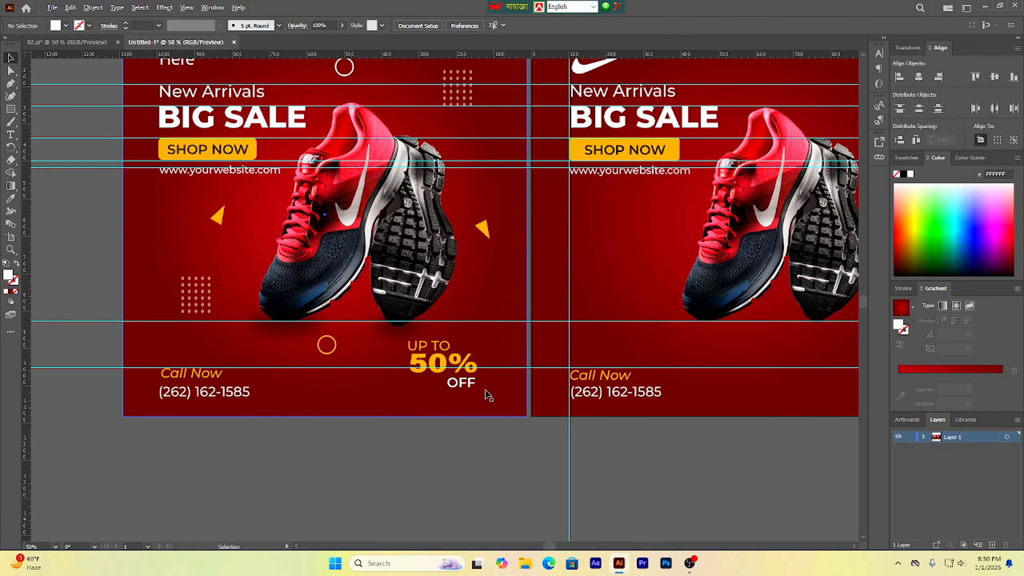
{"action": "left_click_drag", "start_coordinate": [738, 384], "coordinate": [560, 399]}
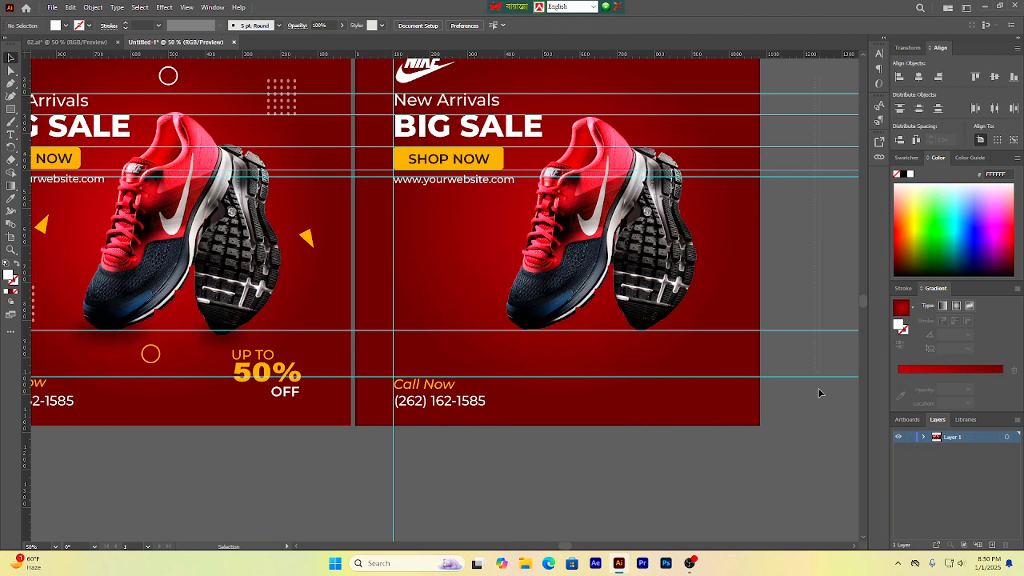
{"action": "left_click_drag", "start_coordinate": [818, 389], "coordinate": [815, 417]}
{"action": "key", "text": "Delete"}
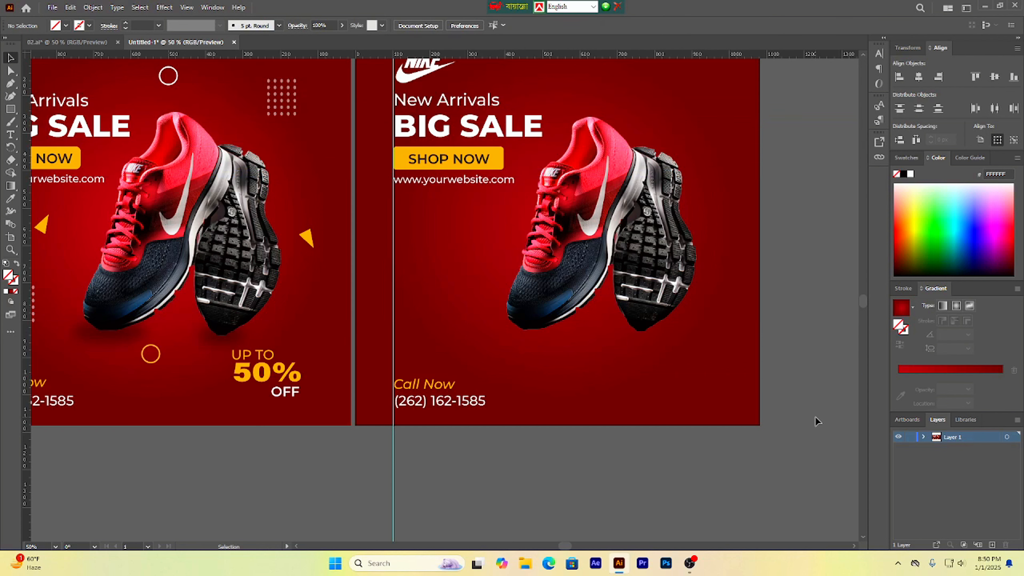
Step: Add a horizontal guide at the reference 'UP TO' line
{"action": "scroll", "coordinate": [522, 330], "scroll_direction": "up", "scroll_amount": 1}
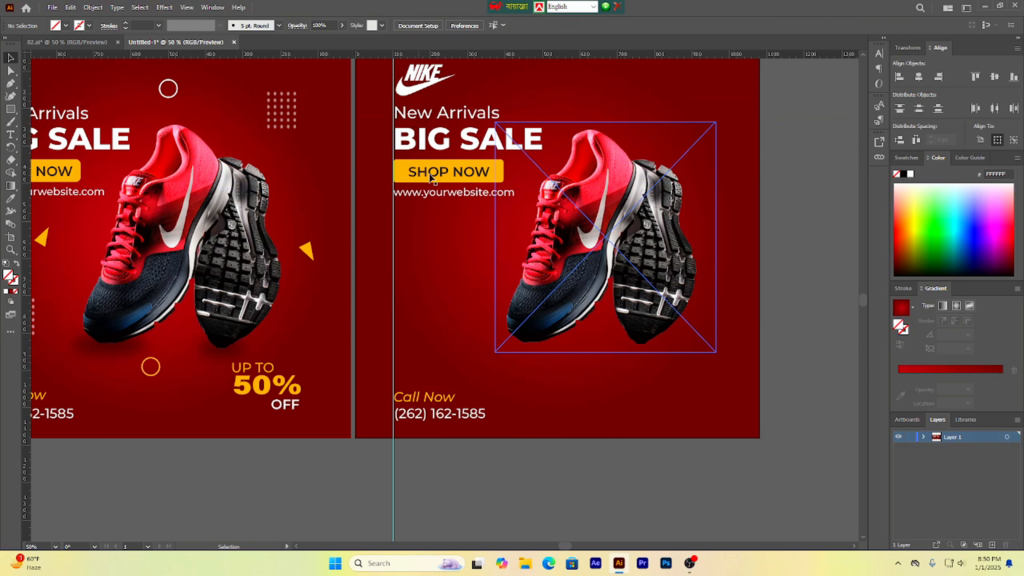
{"action": "scroll", "coordinate": [437, 290], "scroll_direction": "up", "scroll_amount": 1}
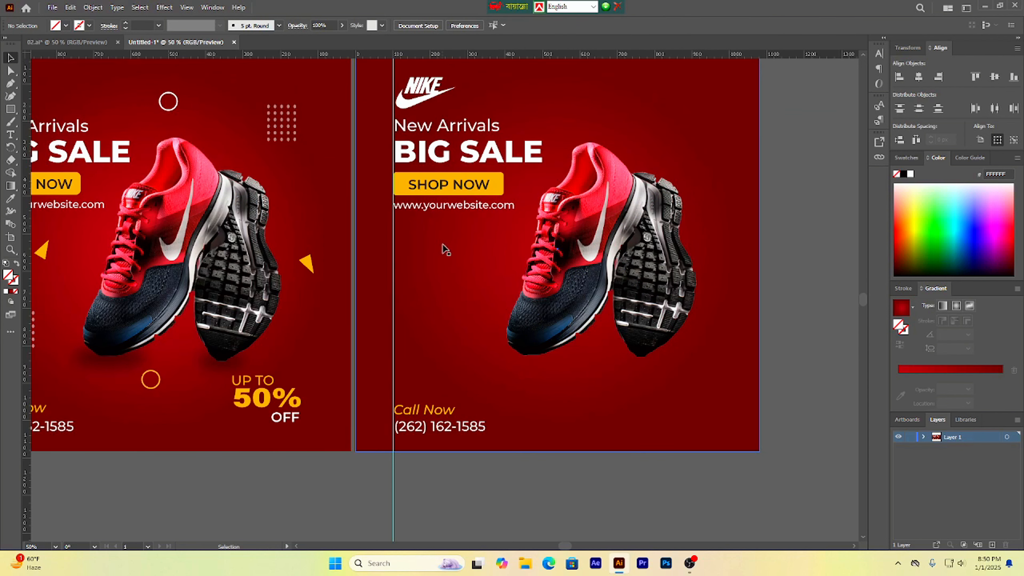
{"action": "scroll", "coordinate": [445, 249], "scroll_direction": "down", "scroll_amount": 2}
{"action": "scroll", "coordinate": [447, 286], "scroll_direction": "up", "scroll_amount": 3}
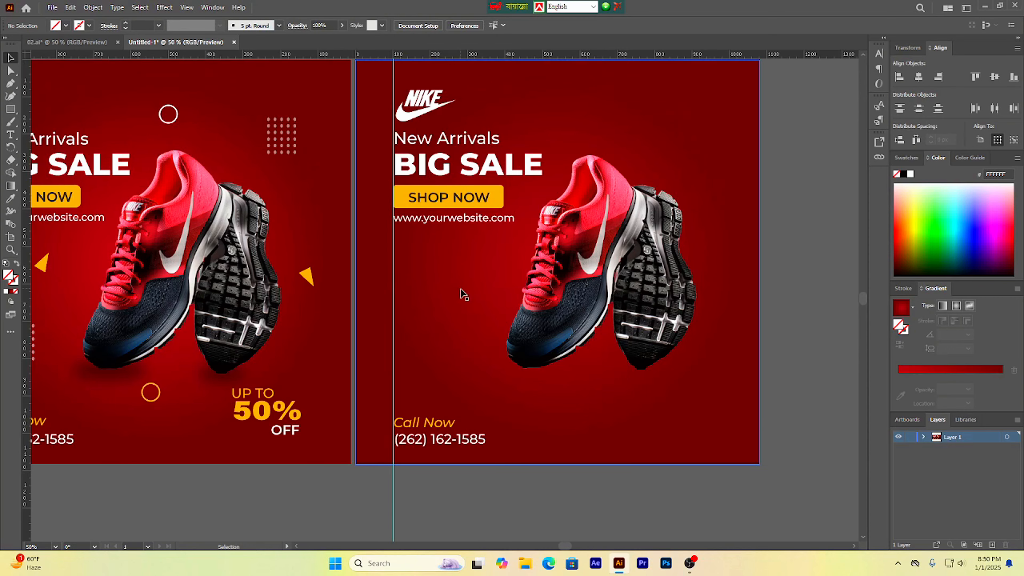
{"action": "left_click_drag", "start_coordinate": [458, 307], "coordinate": [492, 305]}
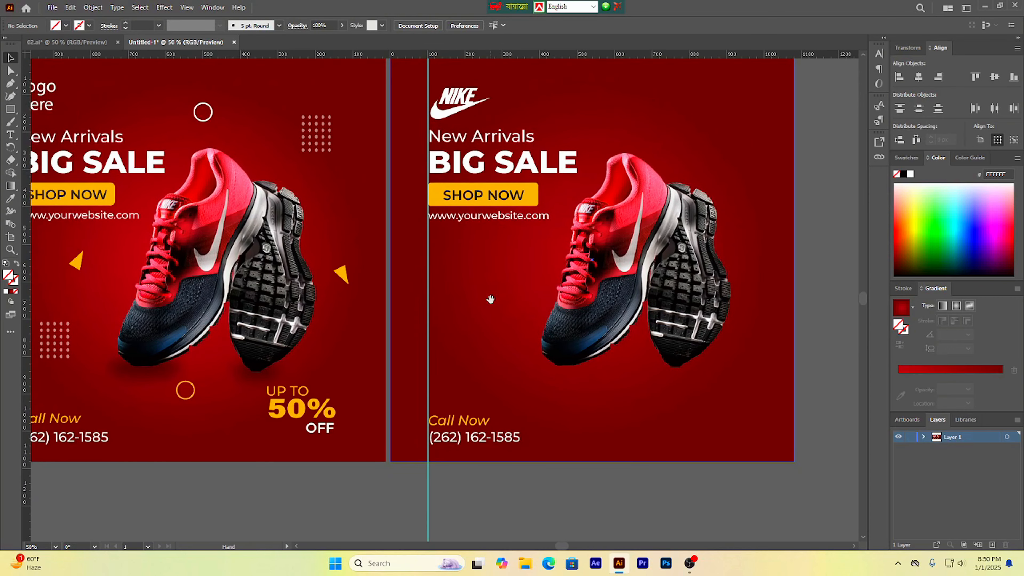
{"action": "scroll", "coordinate": [497, 306], "scroll_direction": "down", "scroll_amount": 1}
{"action": "scroll", "coordinate": [486, 282], "scroll_direction": "up", "scroll_amount": 1}
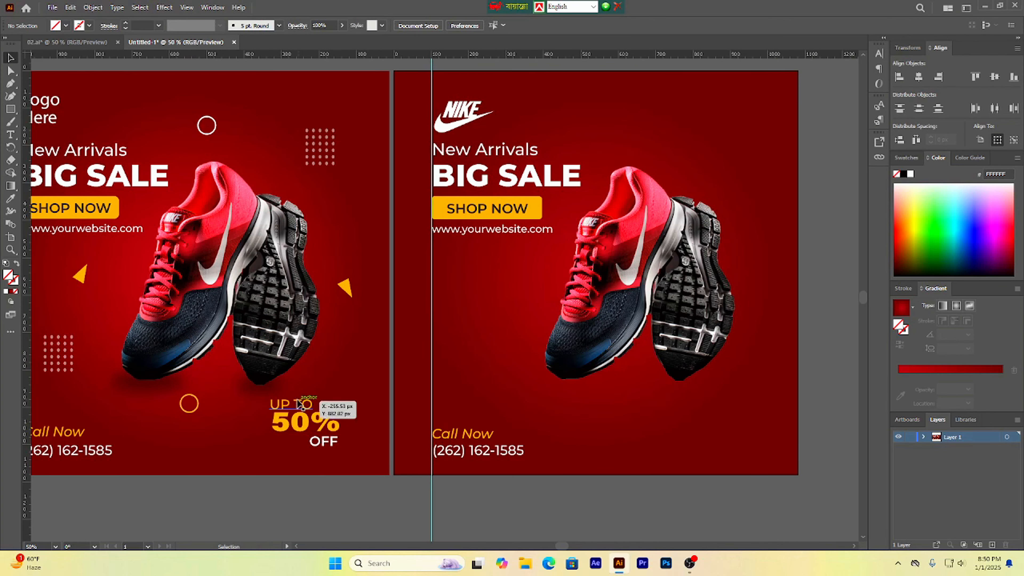
{"action": "left_click_drag", "start_coordinate": [497, 61], "coordinate": [474, 399]}
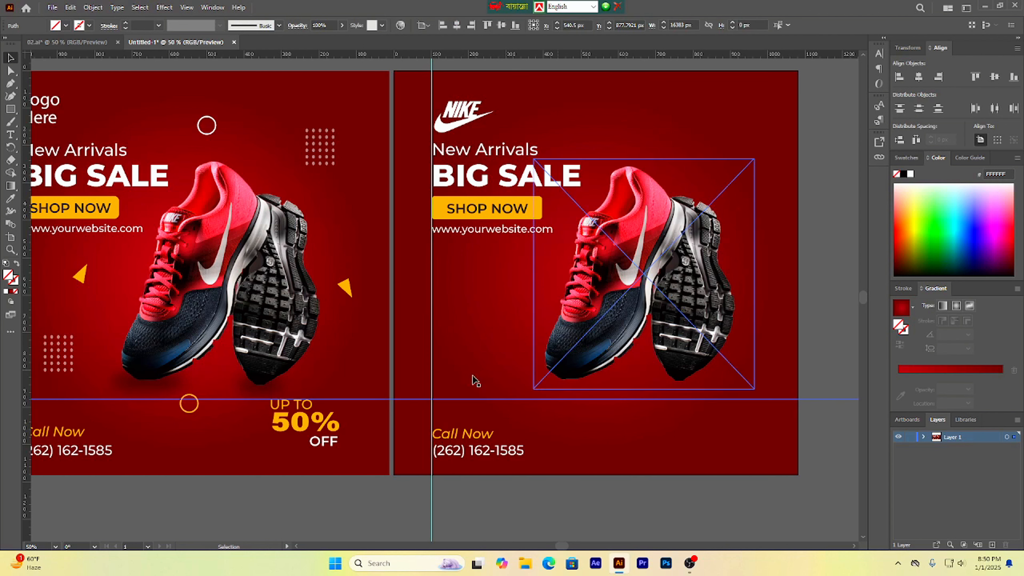
Step: Duplicate the 'New Arrivals' text down onto the new guide and clear the copy's text
{"action": "left_click", "coordinate": [482, 151]}
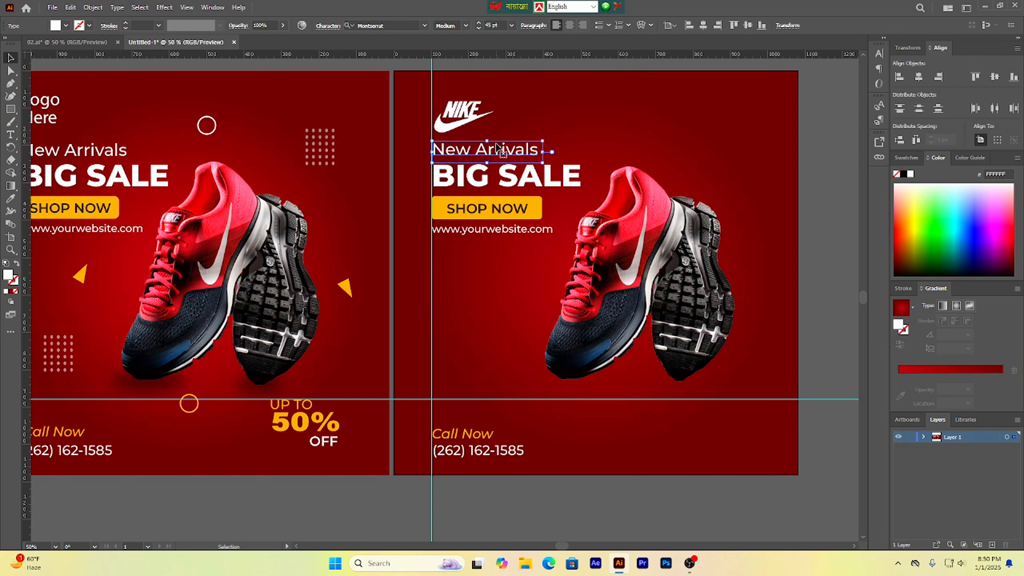
{"action": "left_click_drag", "start_coordinate": [508, 164], "coordinate": [691, 404]}
{"action": "key", "text": "t"}
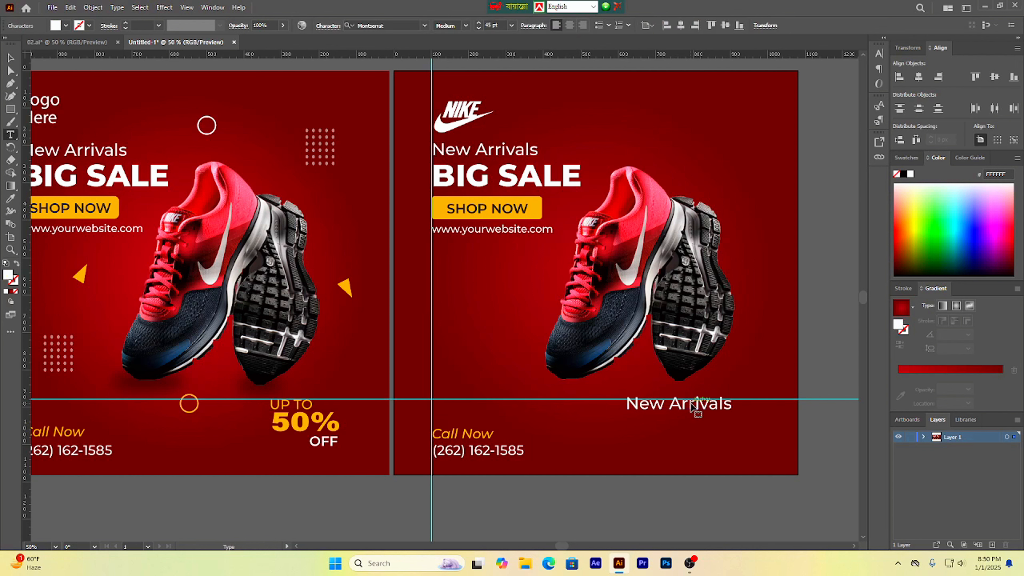
{"action": "left_click", "coordinate": [691, 405]}
{"action": "key", "text": "ctrl+a"}
{"action": "key", "text": "BackSpace"}
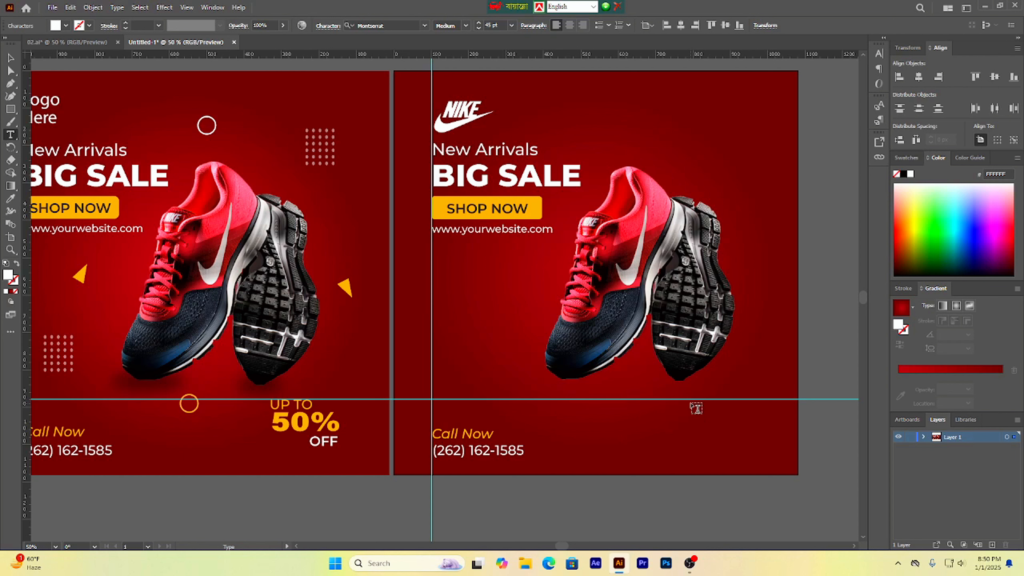
Step: Type 'UP TO', '50%' and 'OFF' on three lines in the copy and shift it into place
{"action": "type", "text": "U"}
{"action": "key", "text": "BackSpace"}
{"action": "type", "text": "UP T"}
{"action": "type", "text": "O "}
{"action": "type", "text": "50"}
{"action": "key", "text": "BackSpace"}
{"action": "type", "text": "% "}
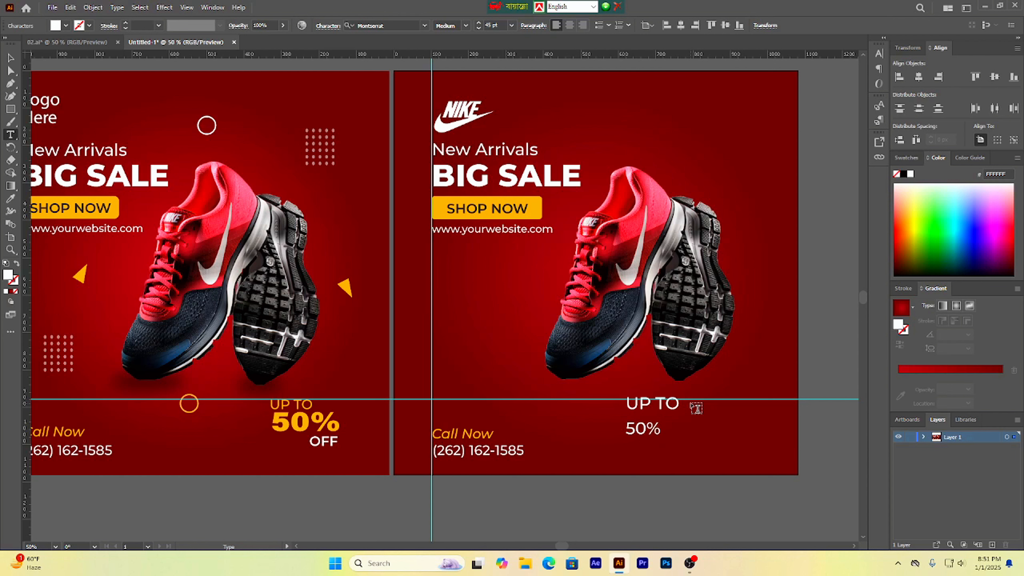
{"action": "type", "text": "OFF"}
{"action": "key", "text": "Escape"}
{"action": "left_click_drag", "start_coordinate": [649, 433], "coordinate": [670, 408]}
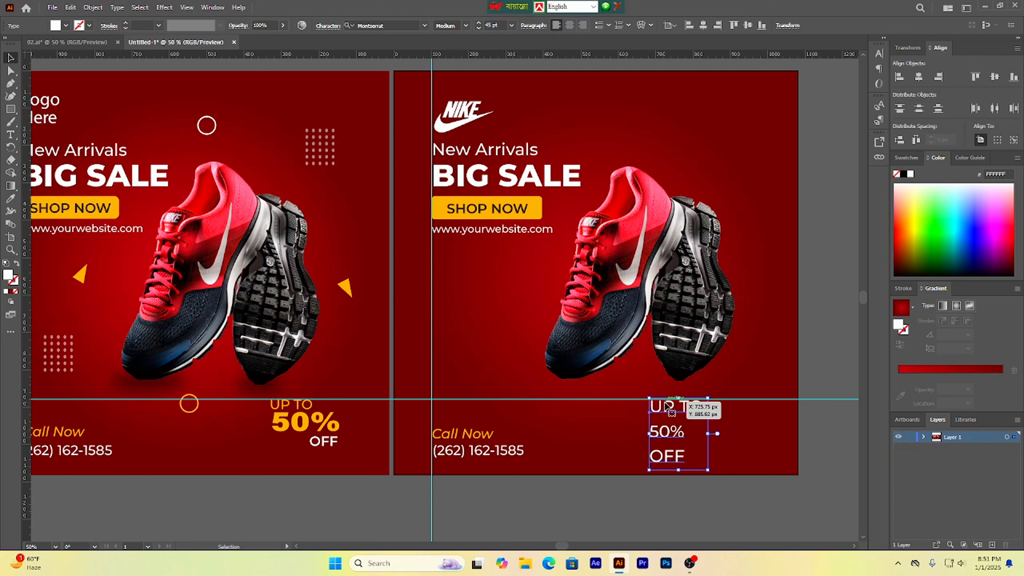
Step: Add a second horizontal guide just below the first one near the 'UP TO' line
{"action": "left_click_drag", "start_coordinate": [423, 56], "coordinate": [390, 408]}
{"action": "key", "text": "t"}
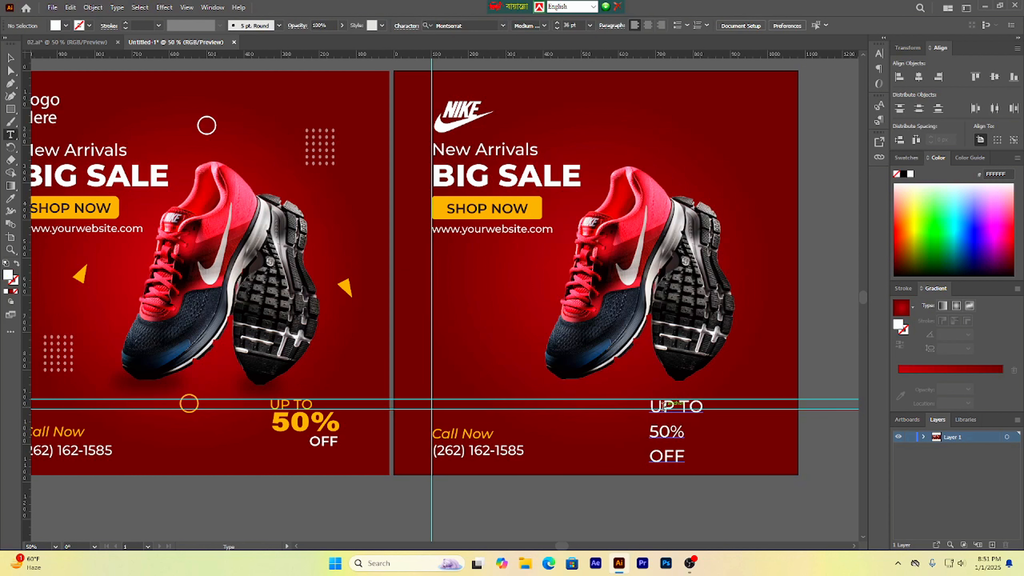
Step: Reduce the 'UP TO' line to 38 pt and nudge the whole text block up onto the guide
{"action": "left_click_drag", "start_coordinate": [649, 406], "coordinate": [711, 411]}
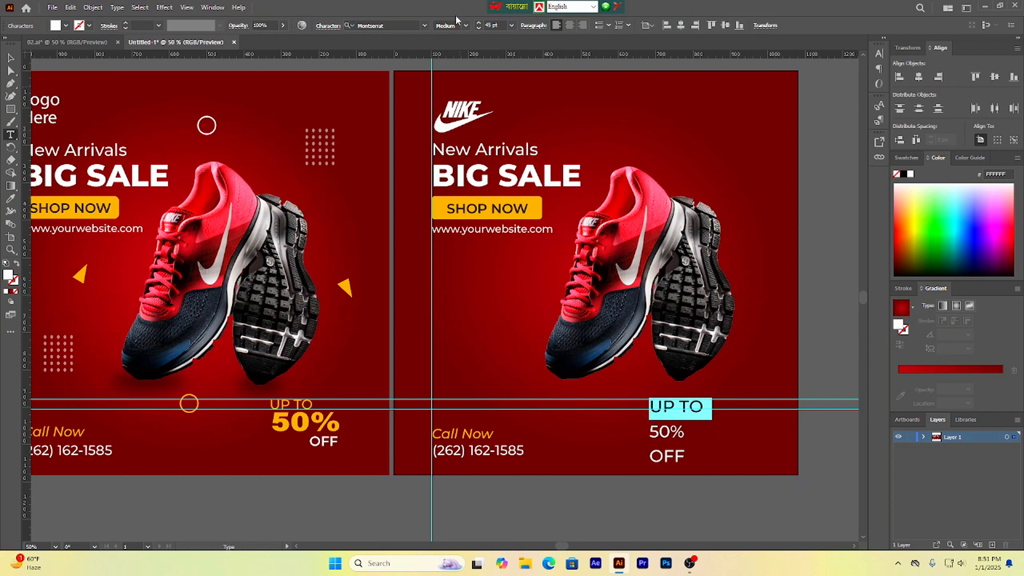
{"action": "left_click", "coordinate": [479, 29]}
{"action": "left_click", "coordinate": [479, 29]}
{"action": "left_click", "coordinate": [479, 29]}
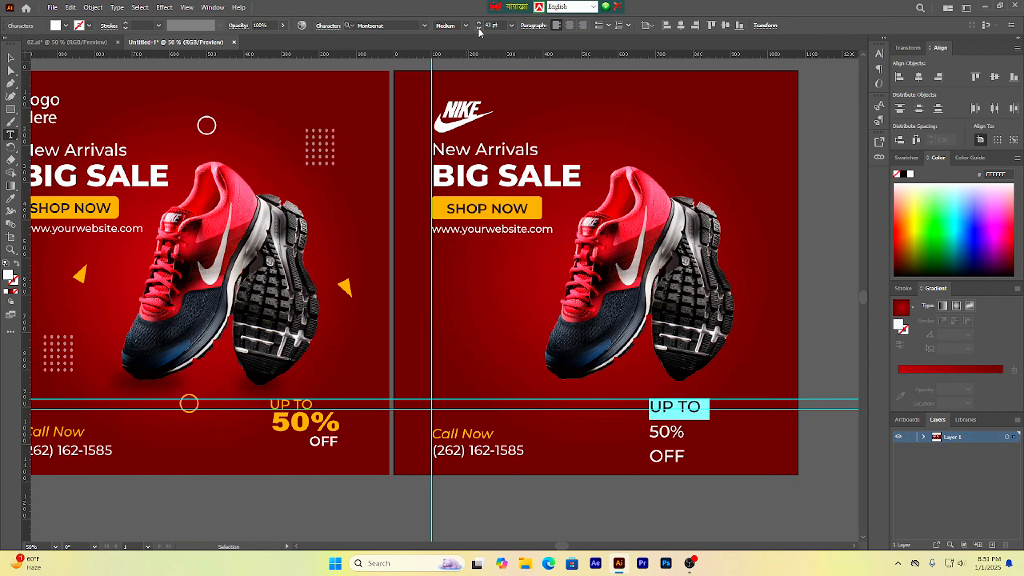
{"action": "left_click", "coordinate": [479, 29]}
{"action": "left_click", "coordinate": [479, 29]}
{"action": "left_click", "coordinate": [479, 29]}
{"action": "left_click", "coordinate": [479, 29]}
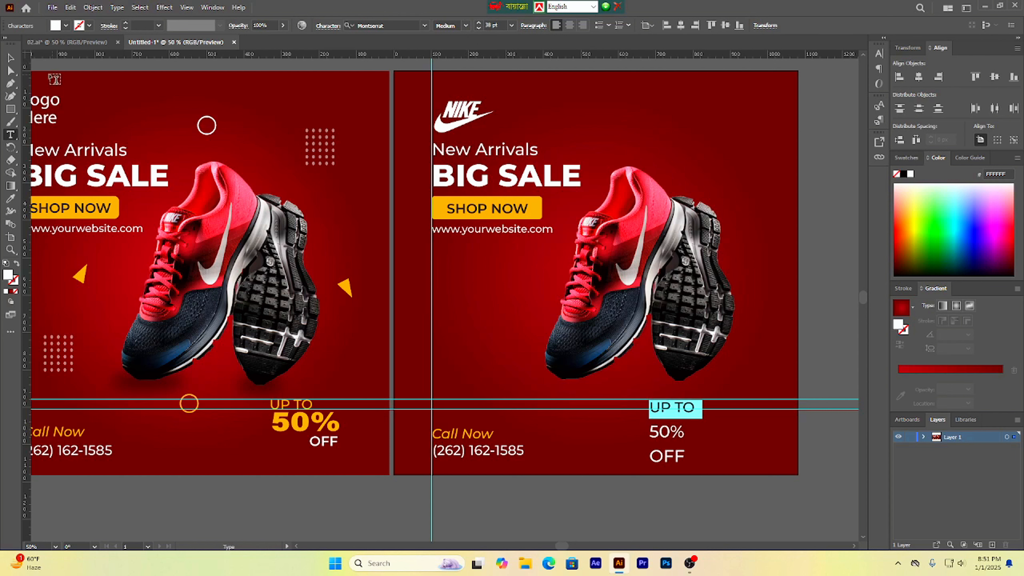
{"action": "key", "text": "Escape"}
{"action": "key", "text": "Up"}
{"action": "key", "text": "Up"}
{"action": "key", "text": "Up"}
{"action": "key", "text": "Up"}
{"action": "key", "text": "Up"}
{"action": "key", "text": "Up"}
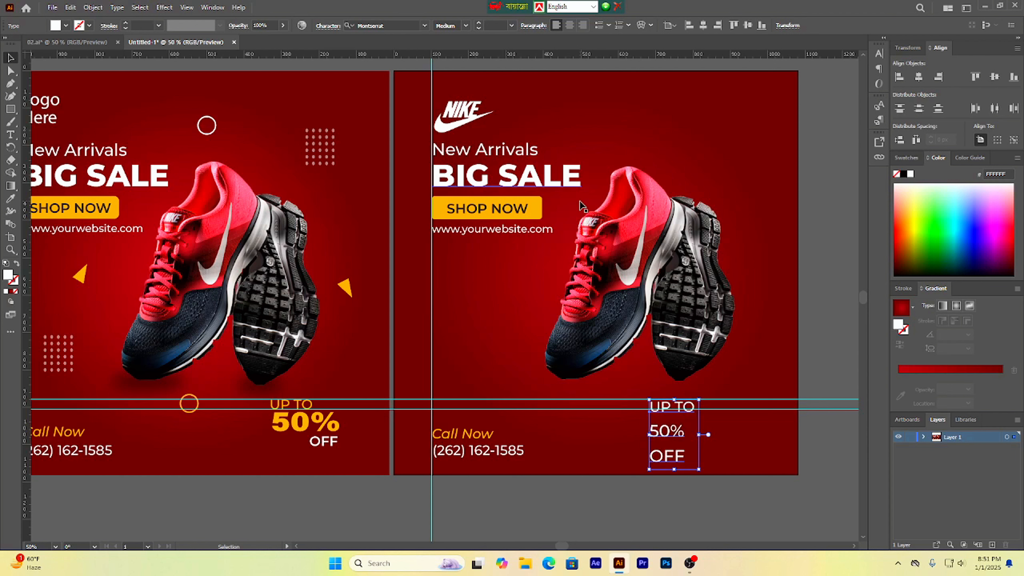
{"action": "key", "text": "Up"}
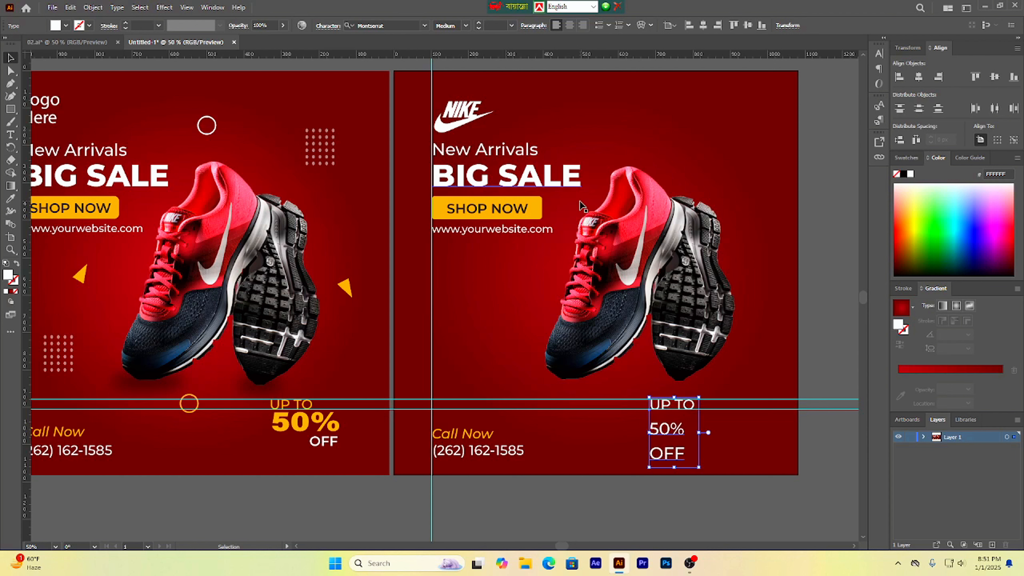
Step: Set the '50%' line to Montserrat Black weight at 75 pt, checking the reference '50%' styling first
{"action": "left_click", "coordinate": [846, 444]}
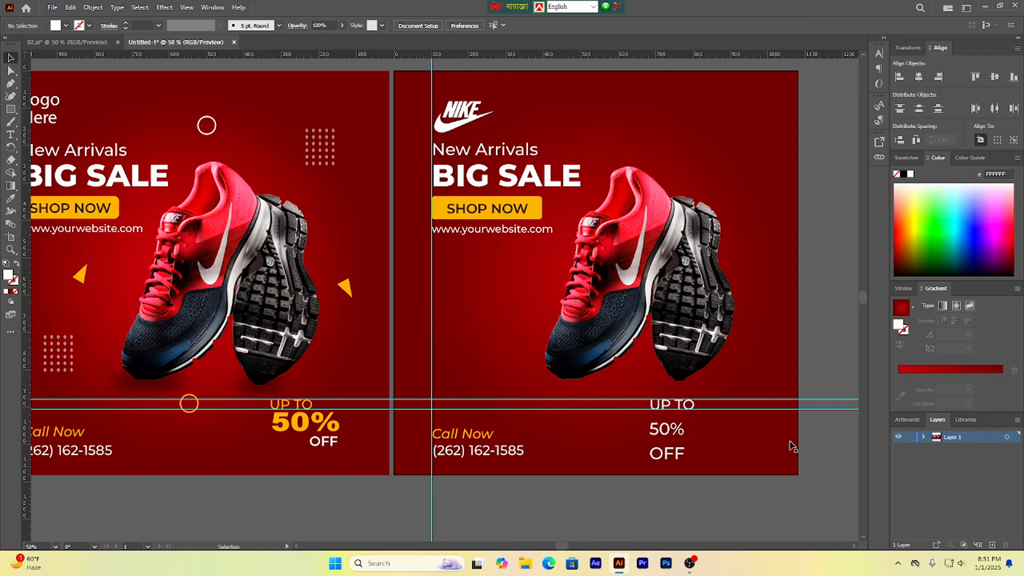
{"action": "left_click_drag", "start_coordinate": [661, 431], "coordinate": [658, 429]}
{"action": "double_click", "coordinate": [659, 429]}
{"action": "double_click", "coordinate": [656, 428]}
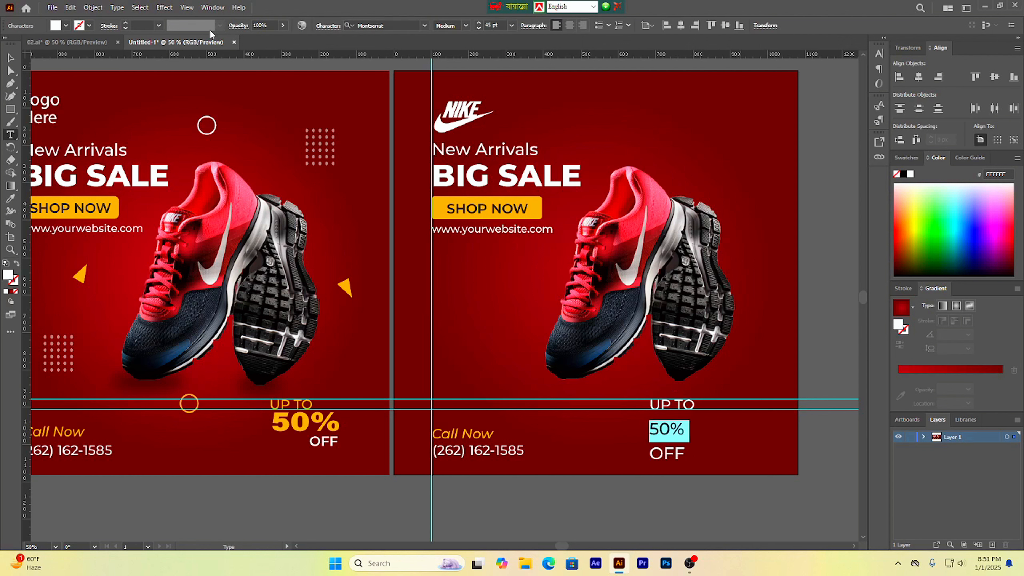
{"action": "left_click", "coordinate": [11, 58]}
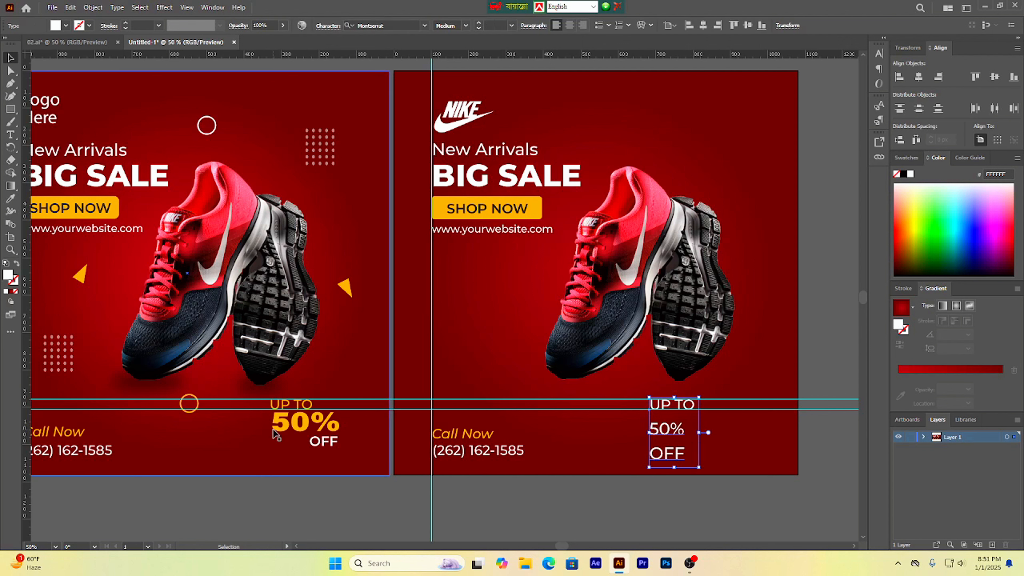
{"action": "left_click_drag", "start_coordinate": [282, 429], "coordinate": [284, 428]}
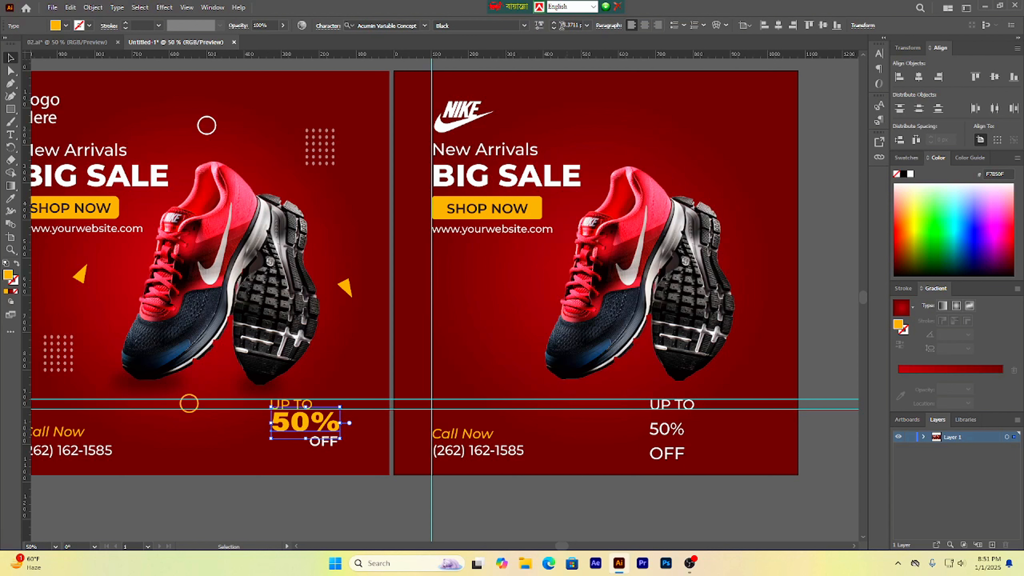
{"action": "triple_click", "coordinate": [675, 429]}
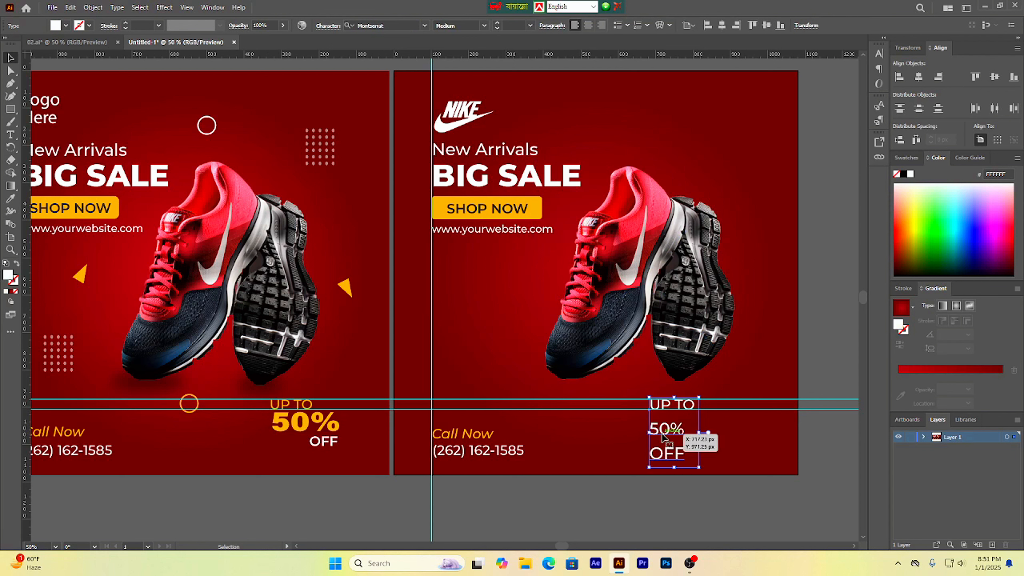
{"action": "left_click", "coordinate": [676, 429]}
{"action": "triple_click", "coordinate": [683, 430]}
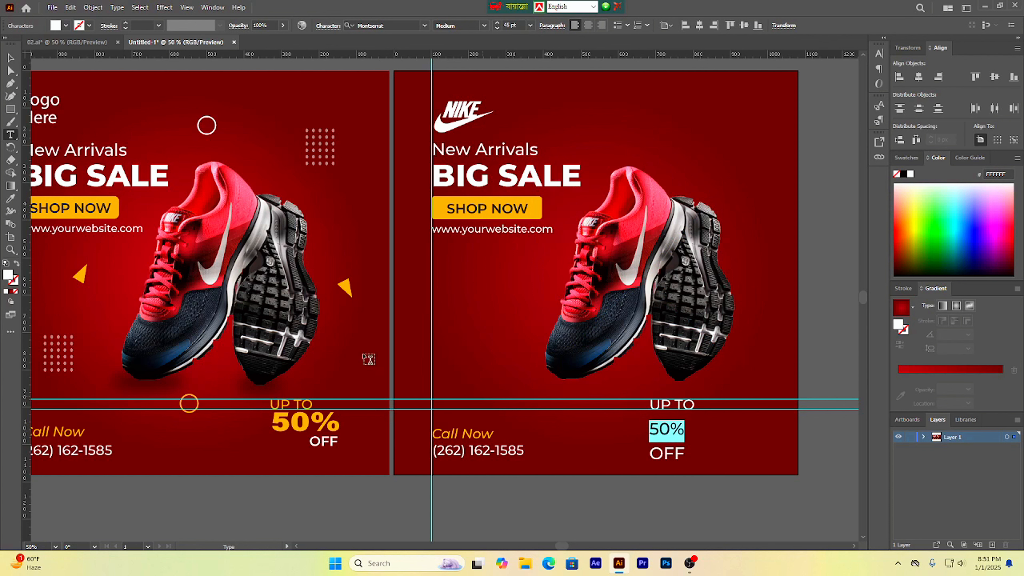
{"action": "left_click", "coordinate": [483, 26]}
{"action": "left_click", "coordinate": [456, 227]}
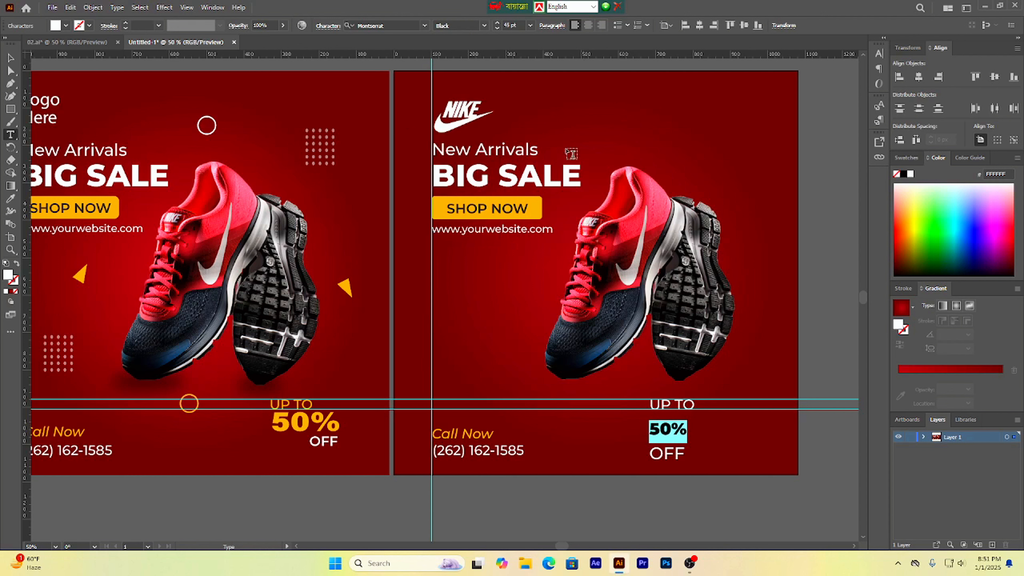
{"action": "left_click_drag", "start_coordinate": [511, 25], "coordinate": [499, 26]}
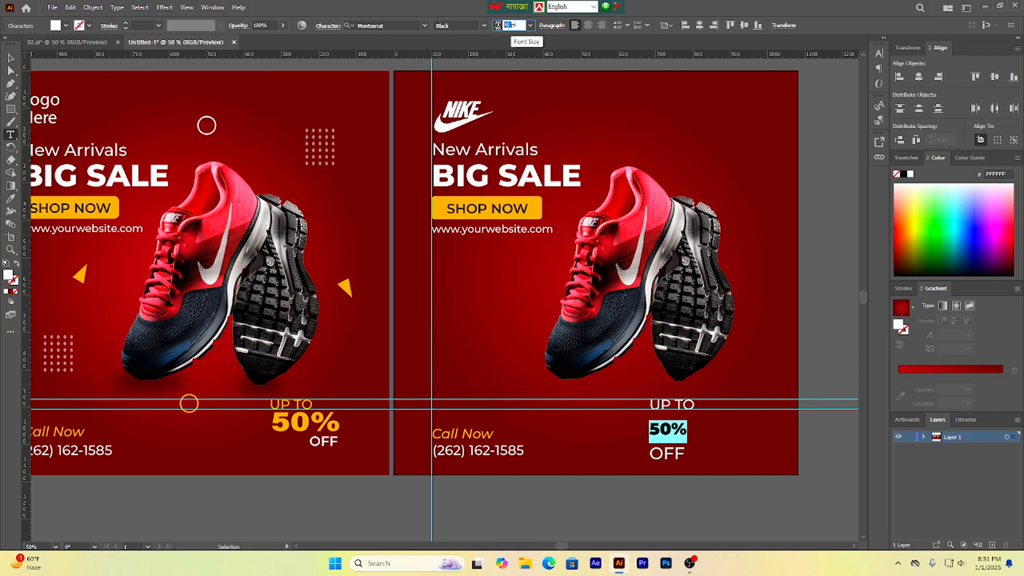
{"action": "type", "text": "75"}
{"action": "key", "text": "Return"}
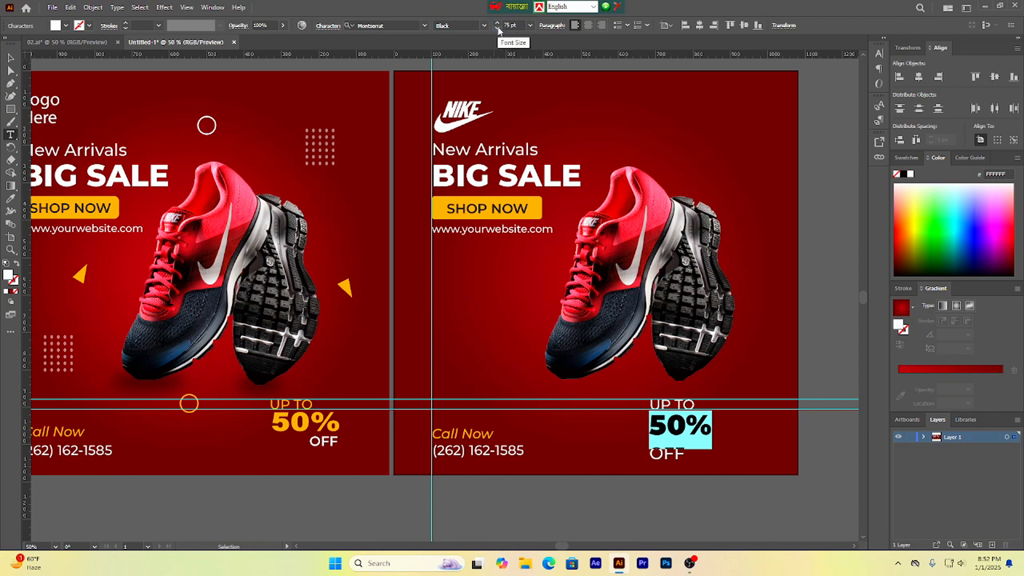
Step: Select the '50%' and 'OFF' lines inside the copied text block for further formatting
{"action": "left_click", "coordinate": [10, 57]}
{"action": "left_click", "coordinate": [674, 459]}
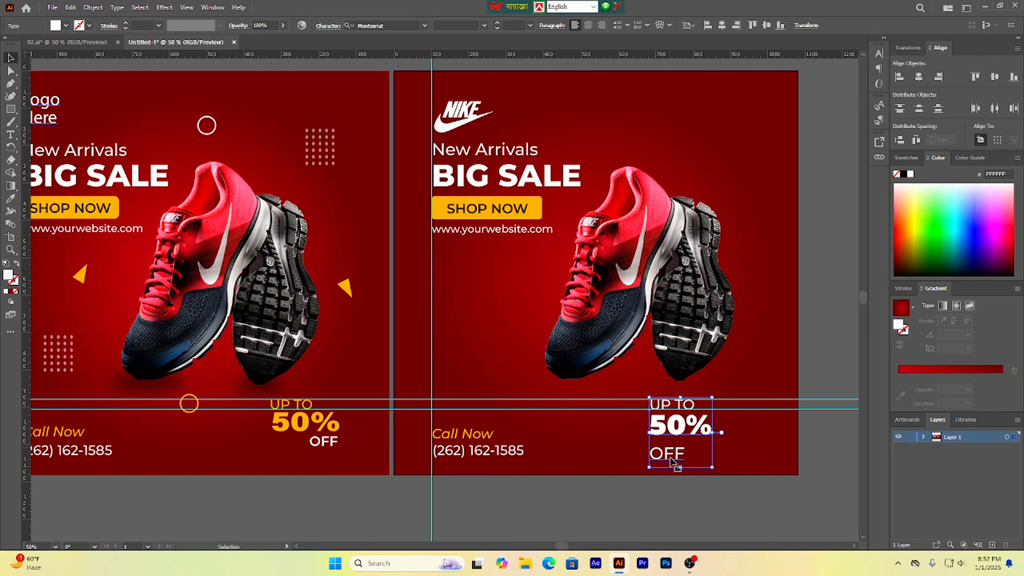
{"action": "left_click", "coordinate": [701, 486]}
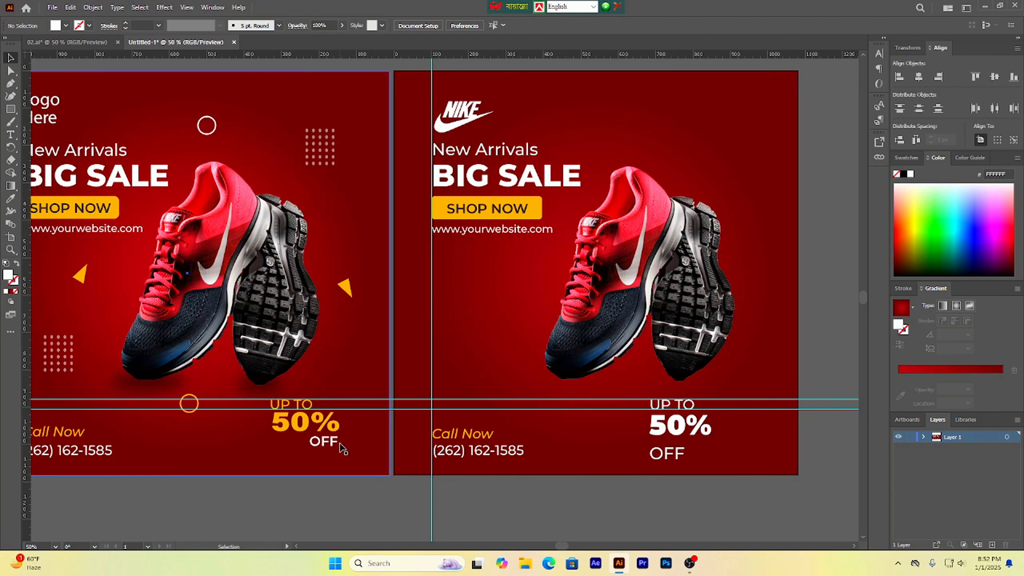
{"action": "double_click", "coordinate": [654, 435]}
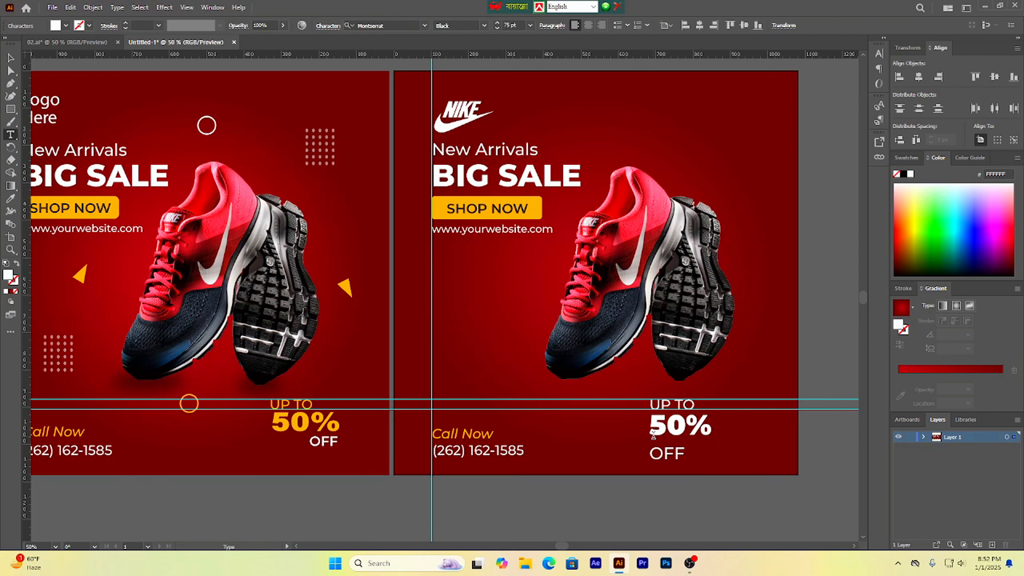
{"action": "double_click", "coordinate": [654, 434]}
{"action": "left_click", "coordinate": [660, 431]}
{"action": "left_click_drag", "start_coordinate": [657, 442], "coordinate": [685, 453]}
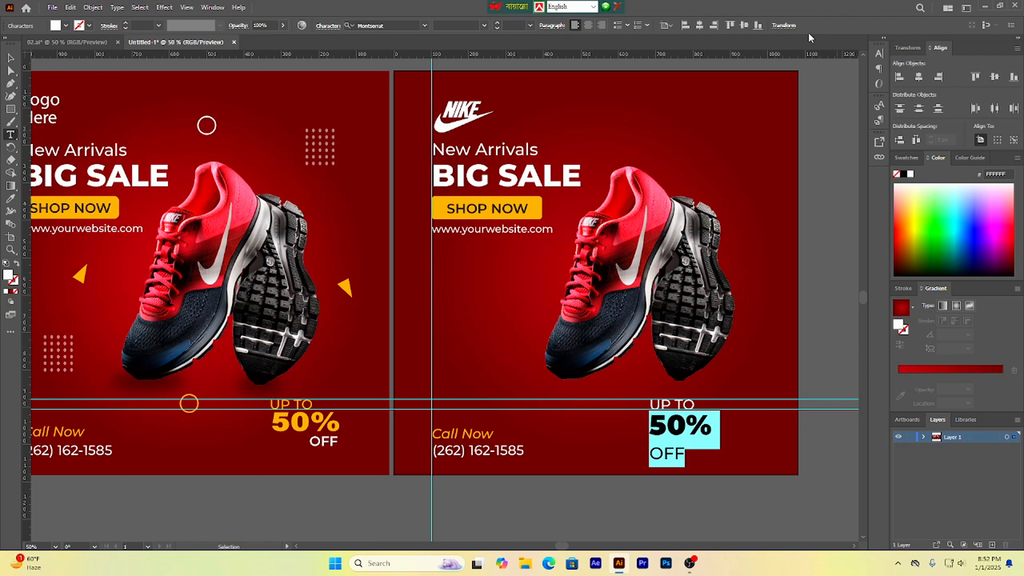
Step: Tighten the line spacing of the selected '50%' and 'OFF' lines to 49 pt leading
{"action": "left_click", "coordinate": [879, 56]}
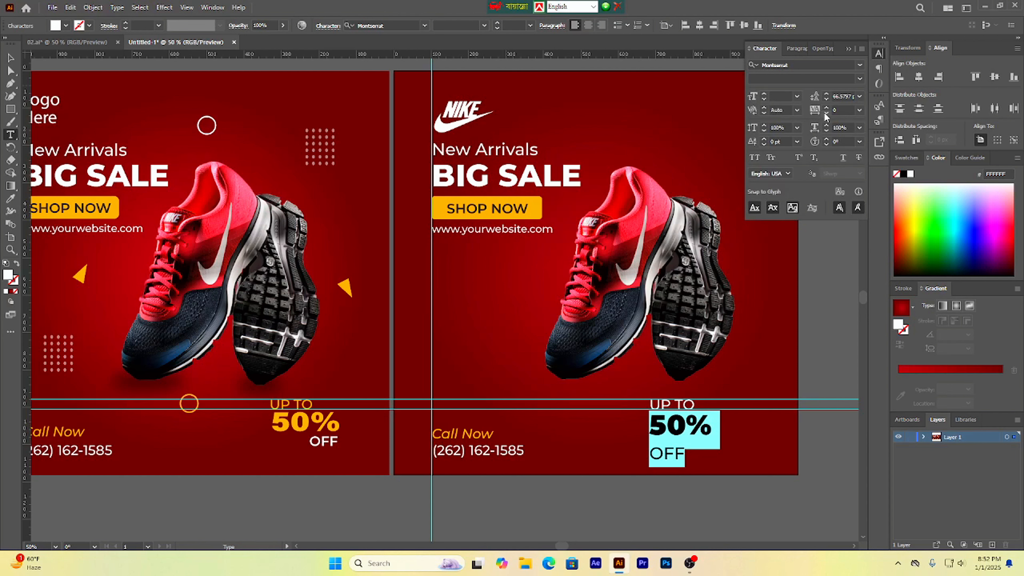
{"action": "left_click", "coordinate": [826, 99]}
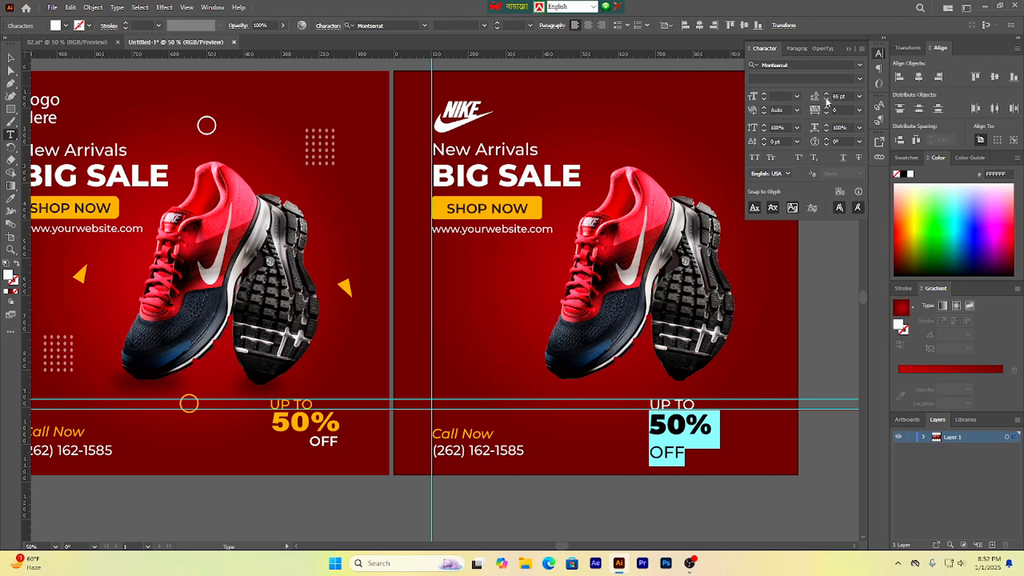
{"action": "left_click", "coordinate": [826, 99]}
{"action": "left_click", "coordinate": [826, 100]}
{"action": "left_click", "coordinate": [826, 99]}
{"action": "left_click", "coordinate": [826, 100]}
{"action": "left_click", "coordinate": [826, 99]}
{"action": "left_click", "coordinate": [826, 100]}
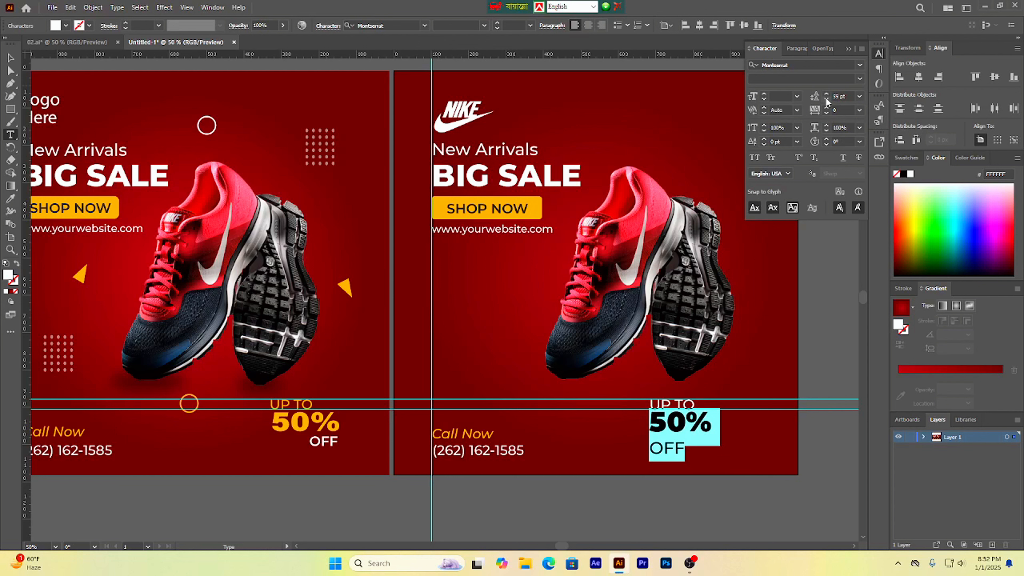
{"action": "left_click", "coordinate": [826, 94]}
{"action": "left_click", "coordinate": [826, 94]}
{"action": "left_click", "coordinate": [826, 93]}
{"action": "left_click", "coordinate": [826, 94]}
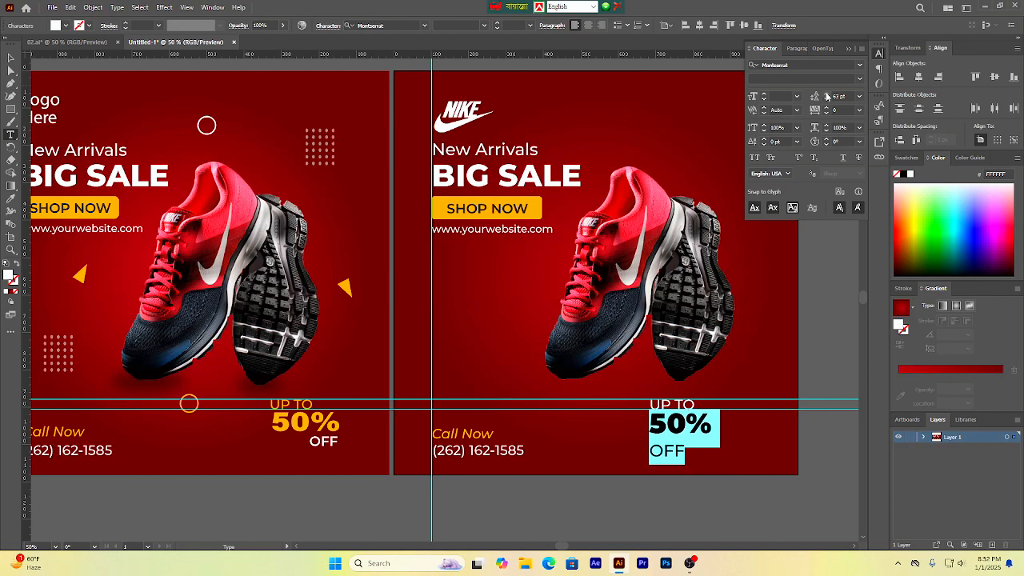
{"action": "left_click", "coordinate": [825, 94]}
{"action": "left_click", "coordinate": [826, 94]}
{"action": "left_click", "coordinate": [826, 94]}
{"action": "left_click", "coordinate": [825, 98]}
{"action": "left_click", "coordinate": [825, 98]}
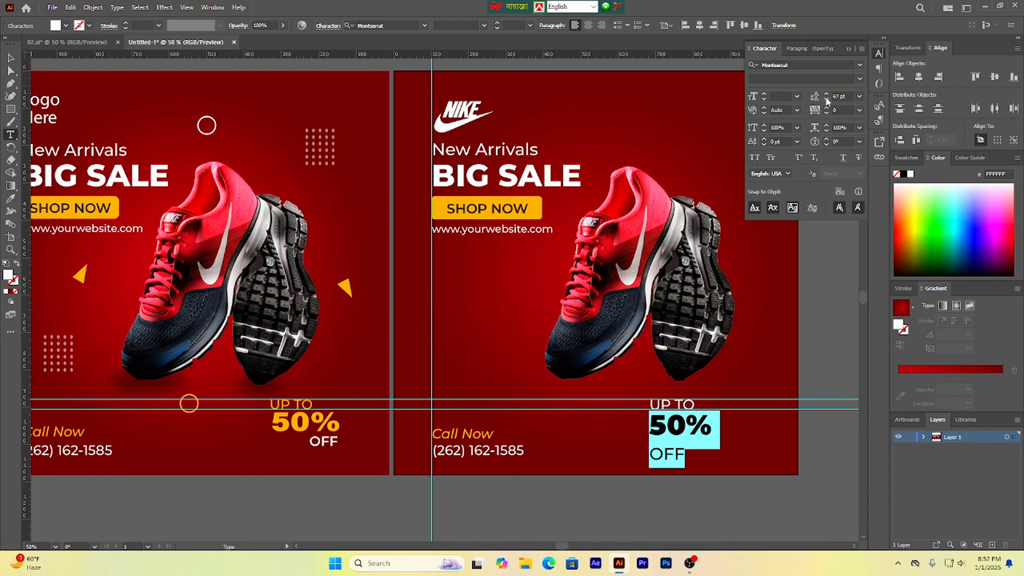
{"action": "left_click", "coordinate": [826, 98]}
{"action": "left_click", "coordinate": [826, 98]}
{"action": "left_click", "coordinate": [826, 98]}
{"action": "left_click", "coordinate": [826, 98]}
{"action": "left_click", "coordinate": [826, 98]}
{"action": "left_click", "coordinate": [825, 98]}
{"action": "left_click", "coordinate": [825, 98]}
{"action": "left_click", "coordinate": [826, 98]}
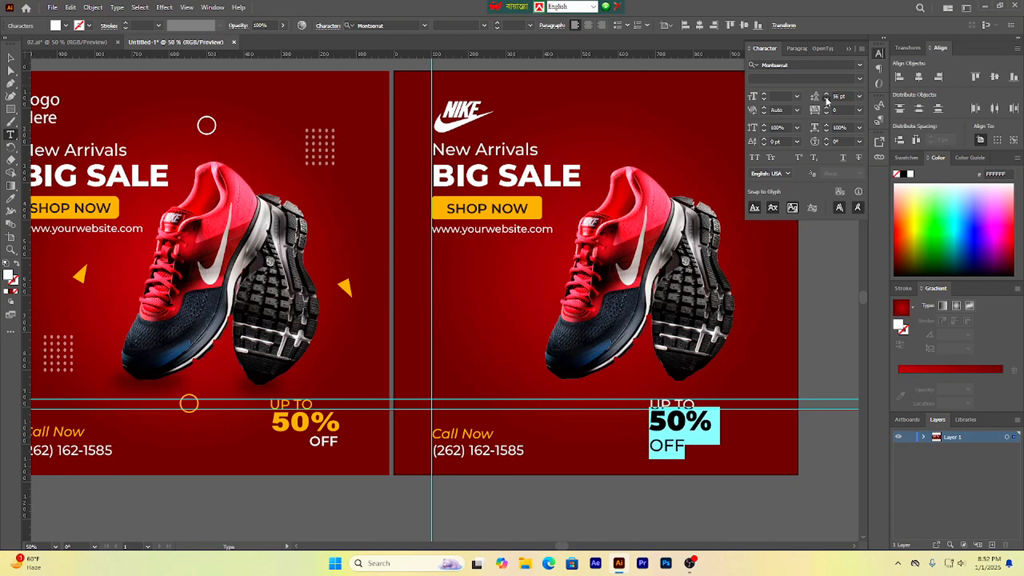
{"action": "left_click", "coordinate": [825, 98]}
{"action": "left_click", "coordinate": [826, 98]}
{"action": "left_click", "coordinate": [825, 98]}
{"action": "left_click", "coordinate": [825, 98]}
{"action": "left_click", "coordinate": [826, 98]}
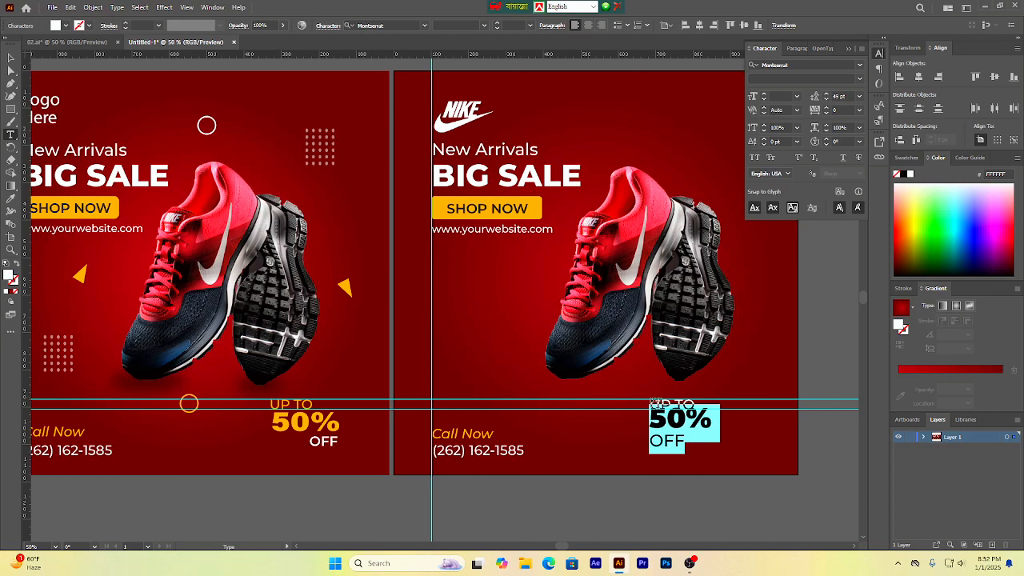
{"action": "key", "text": "Escape"}
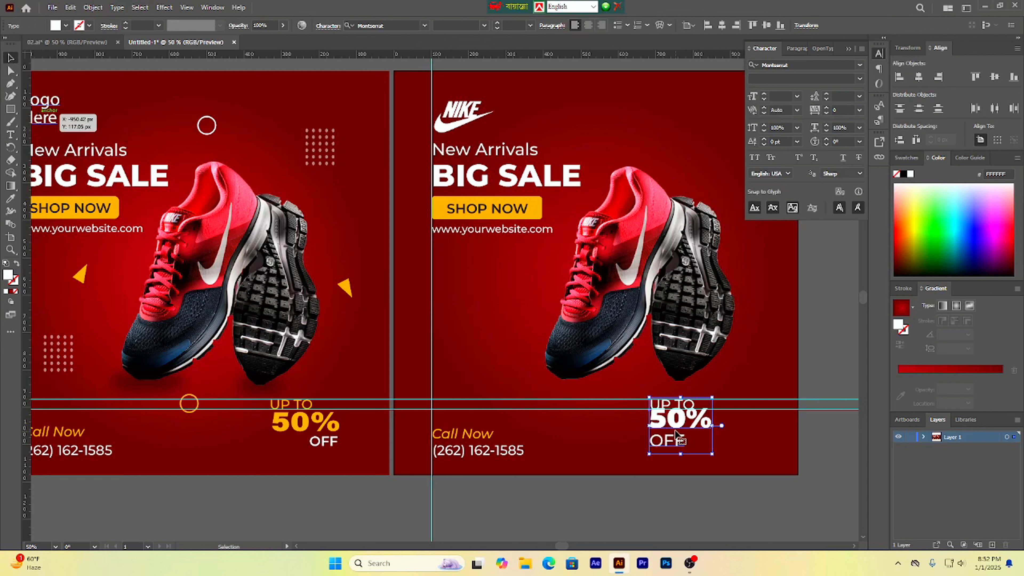
{"action": "mouse_move", "coordinate": [671, 422]}
{"action": "left_mouse_down"}
{"action": "mouse_move", "coordinate": [674, 435]}
{"action": "mouse_move", "coordinate": [673, 421]}
{"action": "left_mouse_up"}
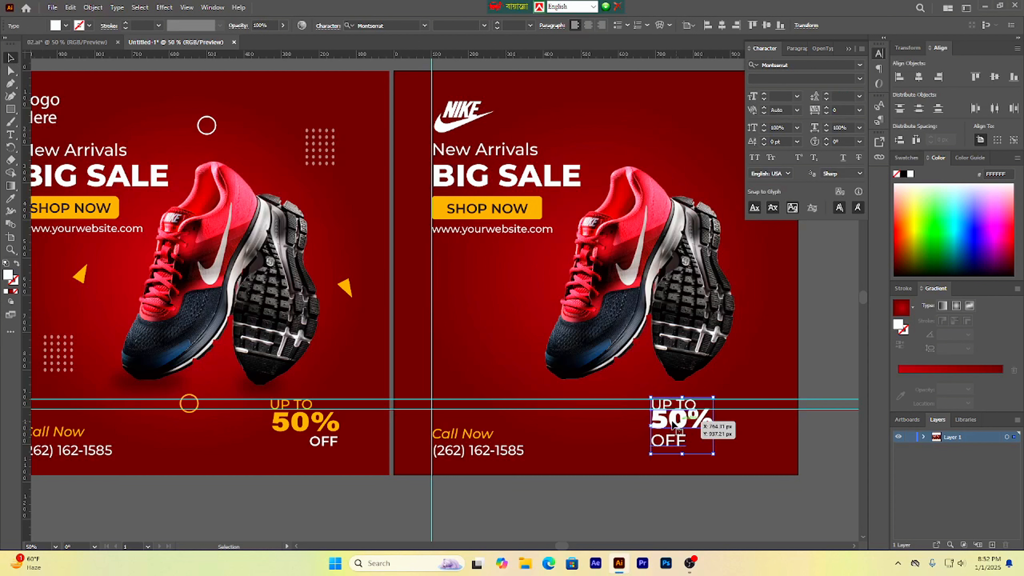
{"action": "left_click", "coordinate": [848, 50]}
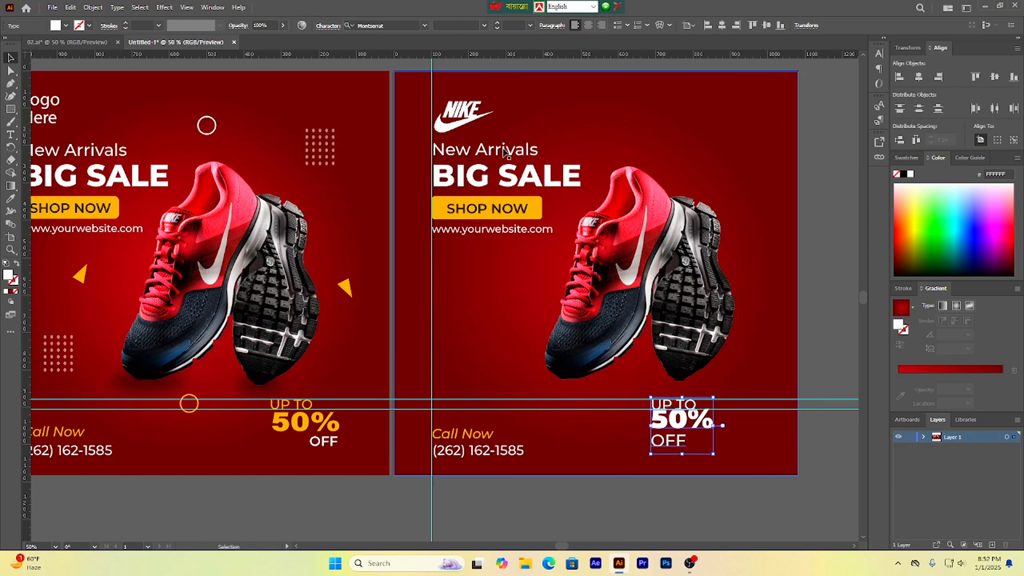
Step: Delete the '50%' line from the copied text block
{"action": "double_click", "coordinate": [685, 416]}
{"action": "triple_click", "coordinate": [688, 422]}
{"action": "left_click_drag", "start_coordinate": [715, 421], "coordinate": [650, 421]}
{"action": "key", "text": "BackSpace"}
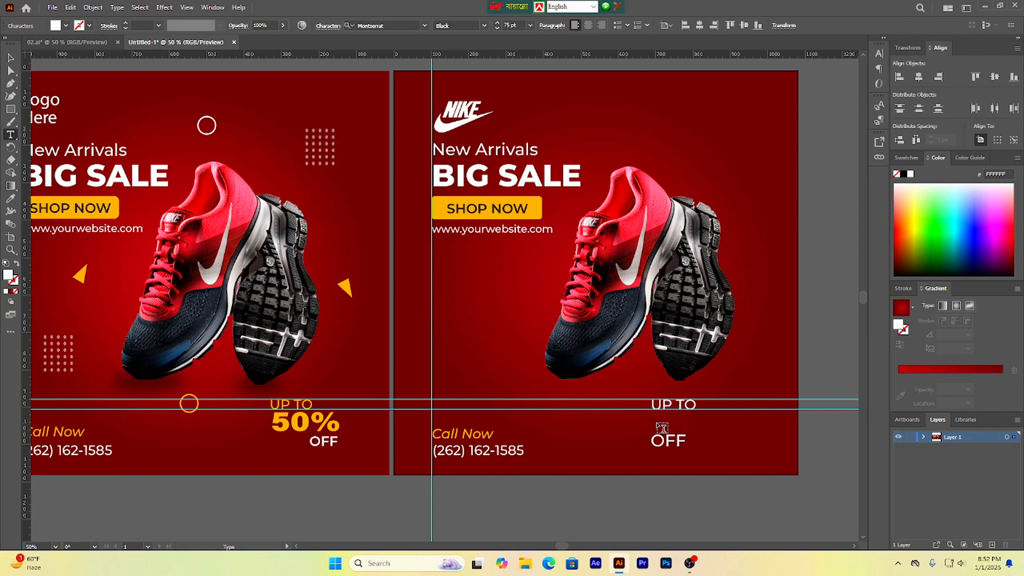
{"action": "key", "text": "Escape"}
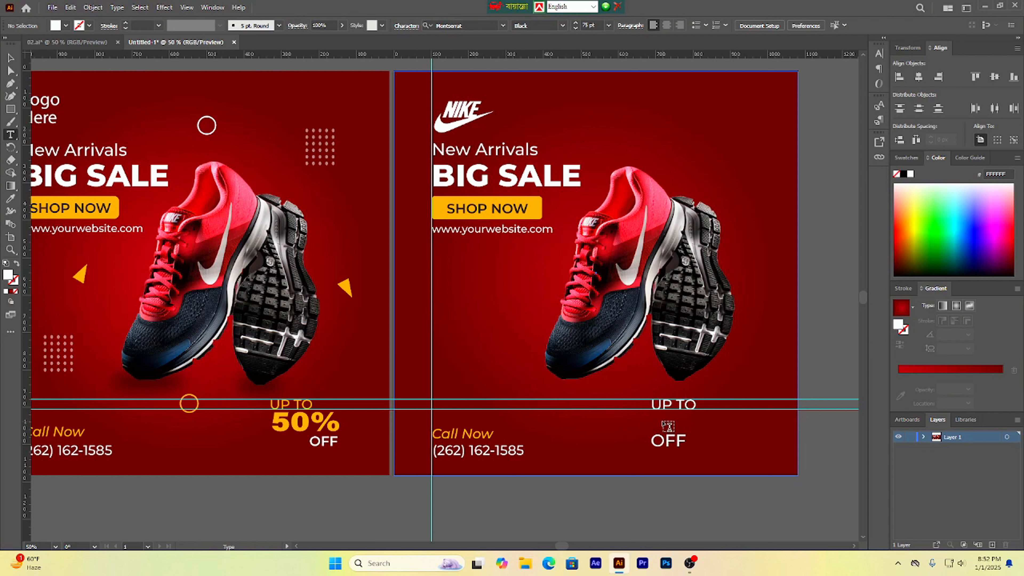
{"action": "key", "text": "v"}
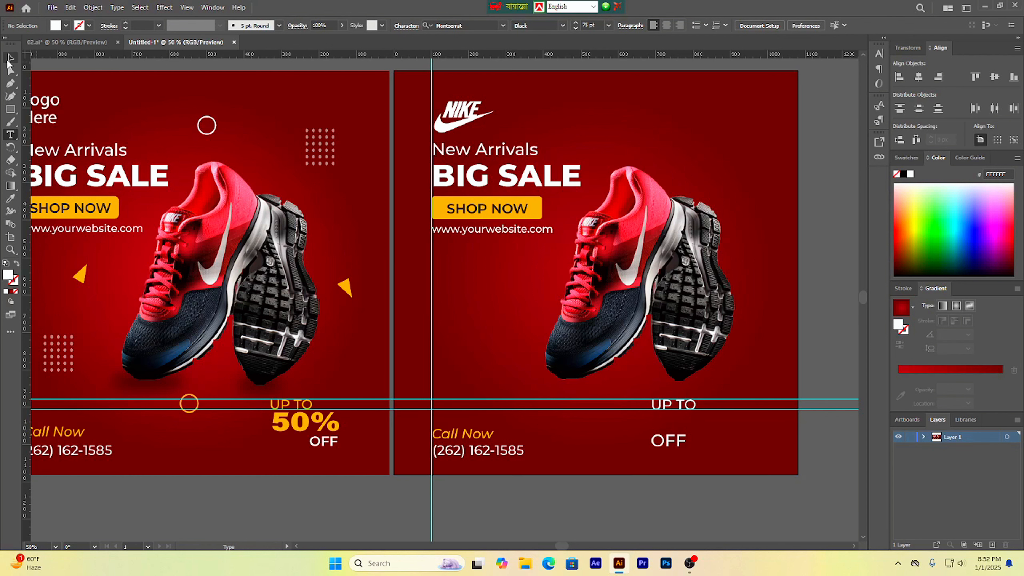
{"action": "double_click", "coordinate": [668, 427]}
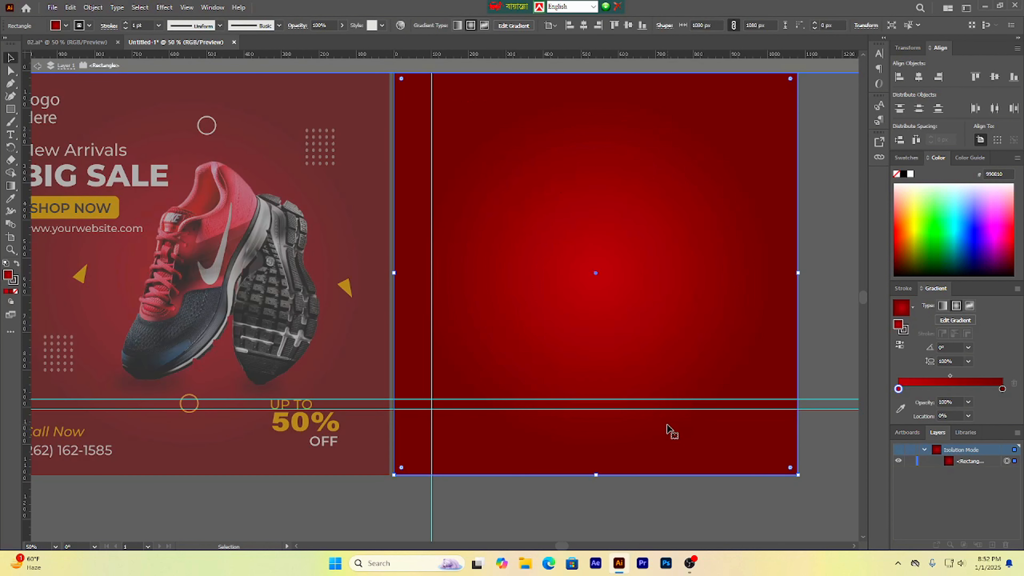
{"action": "left_click", "coordinate": [39, 68]}
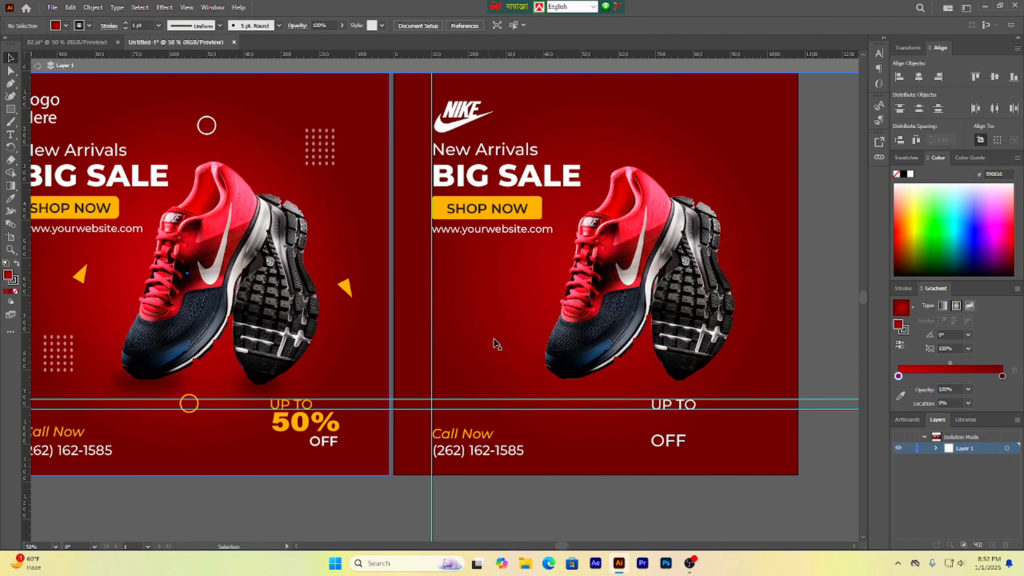
Step: Insert a blank line between 'UP TO' and 'OFF' in the copied text block
{"action": "left_click", "coordinate": [669, 413]}
{"action": "double_click", "coordinate": [671, 419]}
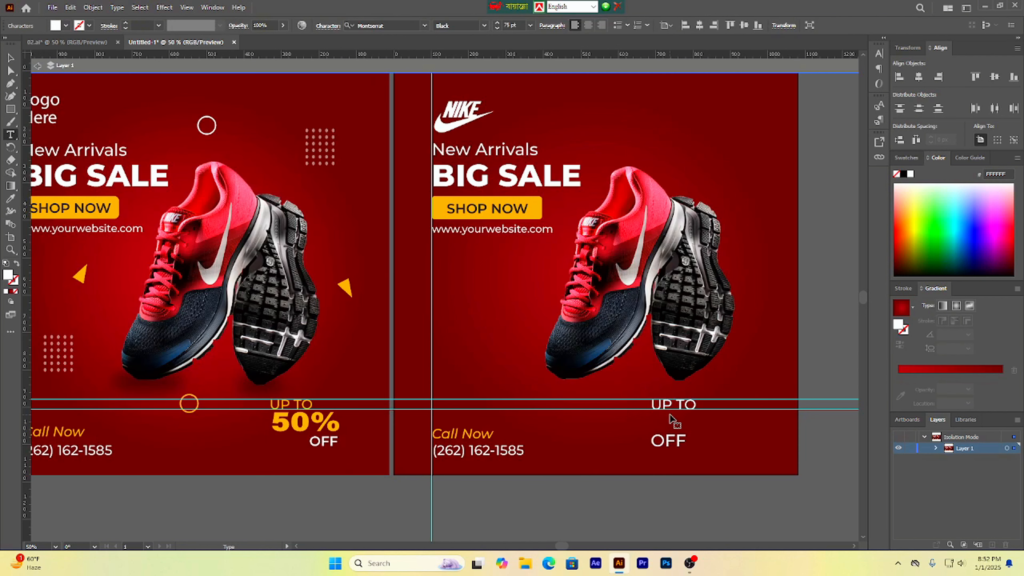
{"action": "key", "text": "Return"}
{"action": "key", "text": "Return"}
{"action": "key", "text": "Return"}
{"action": "key", "text": "BackSpace"}
{"action": "key", "text": "BackSpace"}
{"action": "left_click", "coordinate": [10, 58]}
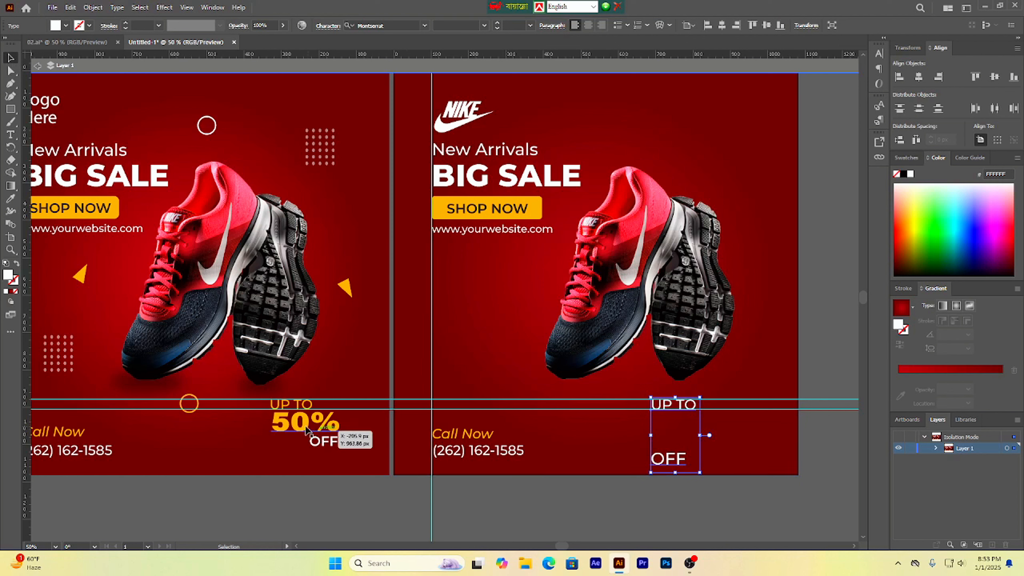
Step: Copy the orange '50%' from the reference design and place it in the gap between 'UP TO' and 'OFF'
{"action": "left_click_drag", "start_coordinate": [307, 428], "coordinate": [665, 431]}
{"action": "right_click", "coordinate": [665, 431]}
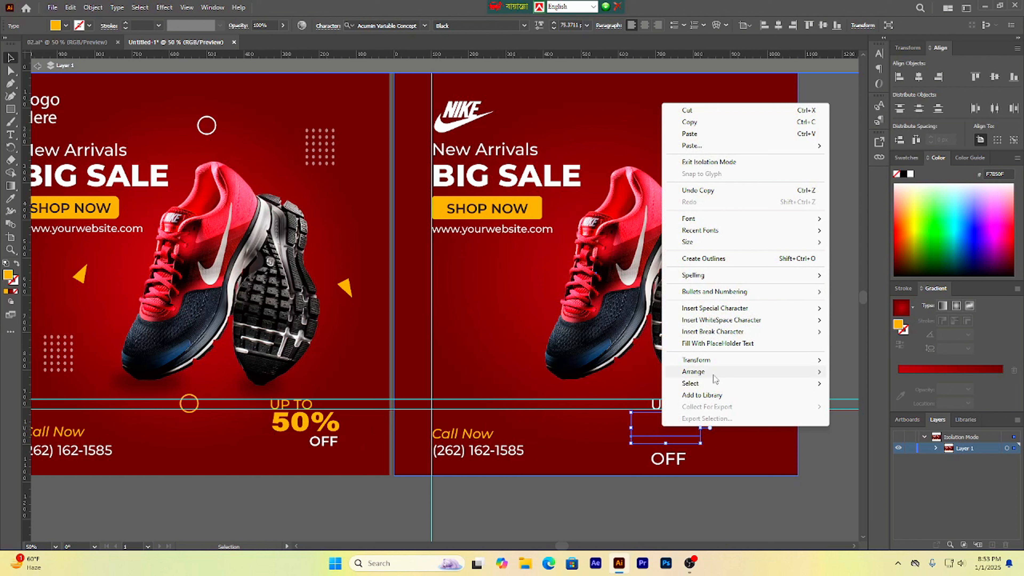
{"action": "mouse_move", "coordinate": [718, 373]}
{"action": "left_click", "coordinate": [913, 375]}
{"action": "mouse_move", "coordinate": [660, 424]}
{"action": "left_mouse_down"}
{"action": "mouse_move", "coordinate": [691, 423]}
{"action": "mouse_move", "coordinate": [680, 422]}
{"action": "left_mouse_up"}
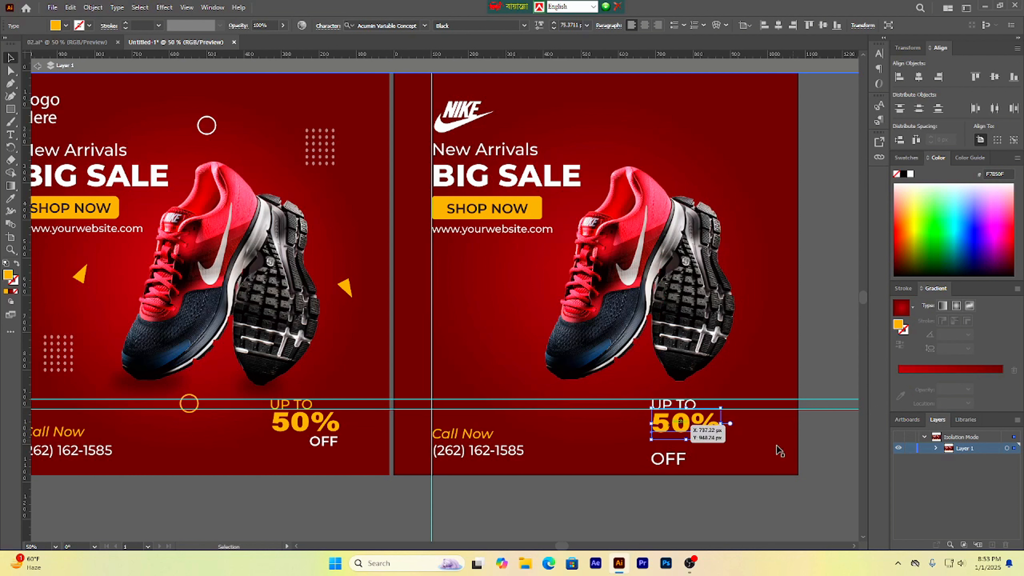
{"action": "left_click", "coordinate": [726, 497]}
Step: Set the 'UP TO'/'OFF' text block's leading to 34 pt
{"action": "left_click", "coordinate": [682, 470]}
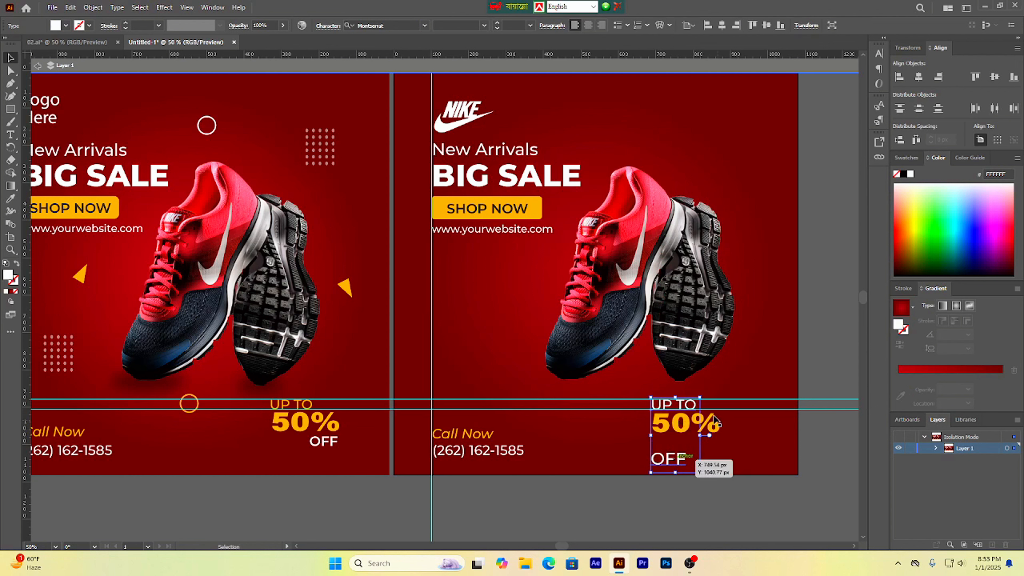
{"action": "left_click", "coordinate": [878, 55]}
{"action": "left_click", "coordinate": [826, 100]}
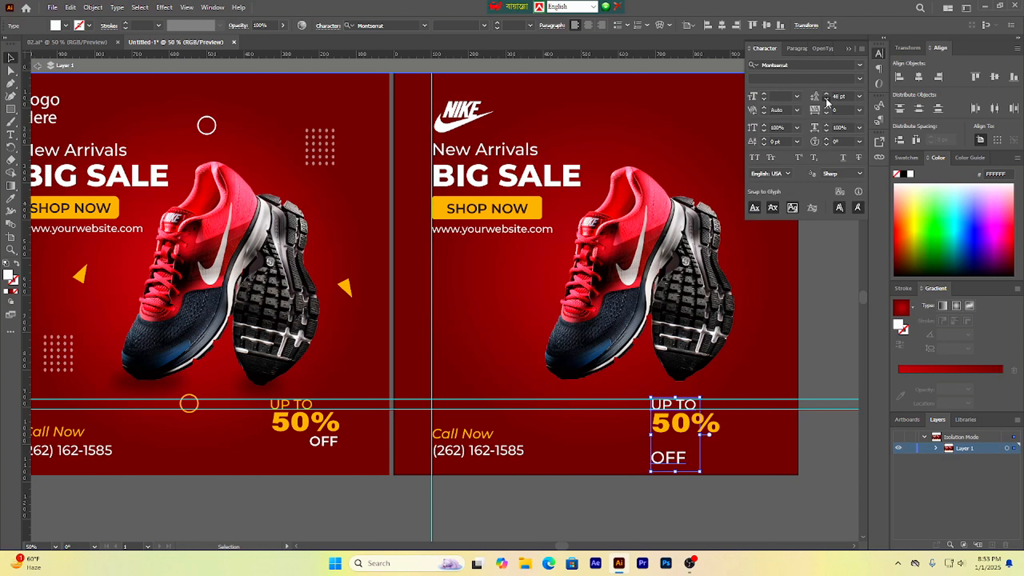
{"action": "left_click", "coordinate": [826, 101]}
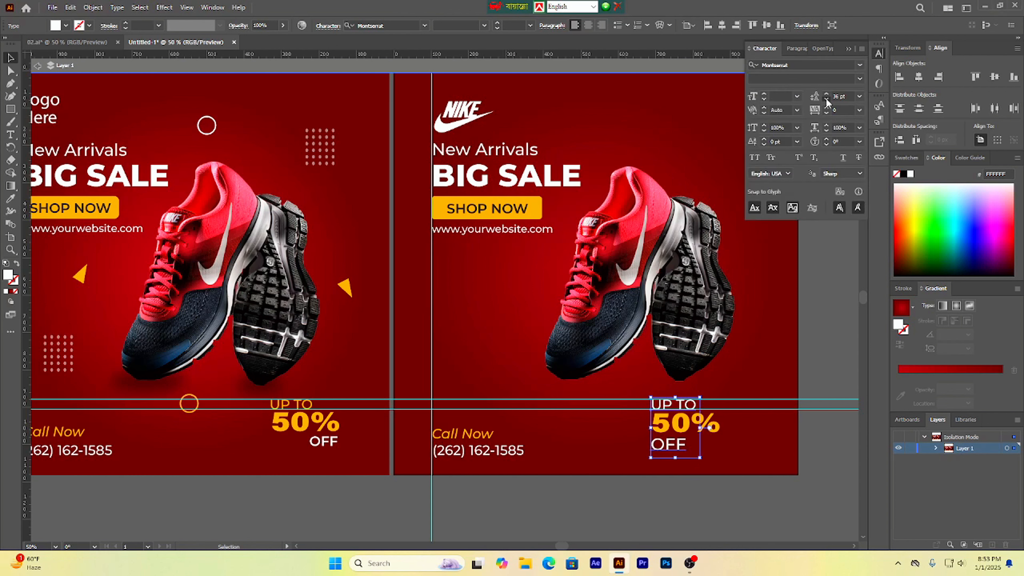
{"action": "left_click", "coordinate": [826, 101]}
{"action": "left_click", "coordinate": [826, 95]}
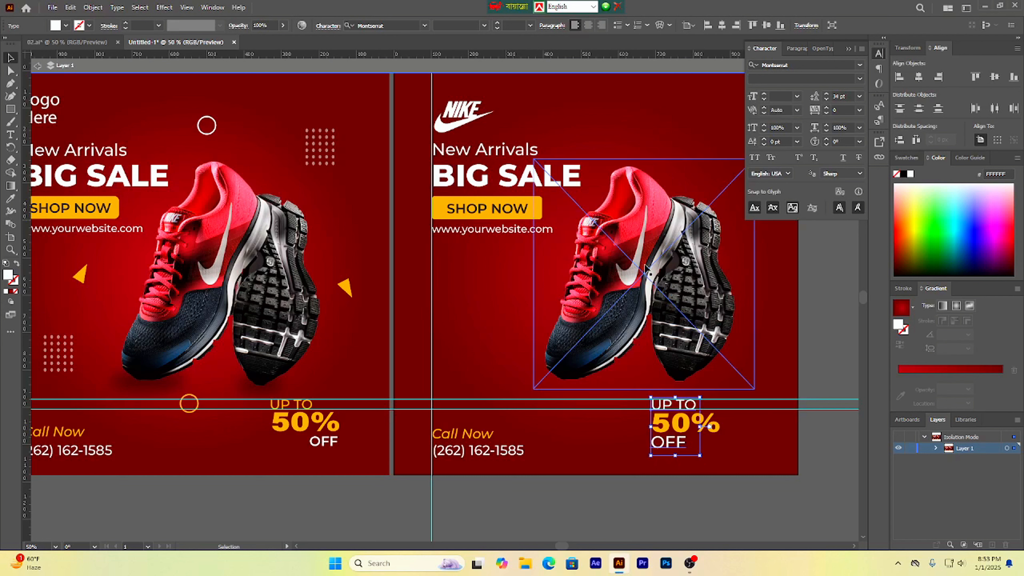
Step: Shift the 'OFF' line right so it sits under the end of '50%'
{"action": "double_click", "coordinate": [661, 444]}
{"action": "double_click", "coordinate": [662, 444]}
{"action": "left_click", "coordinate": [653, 447]}
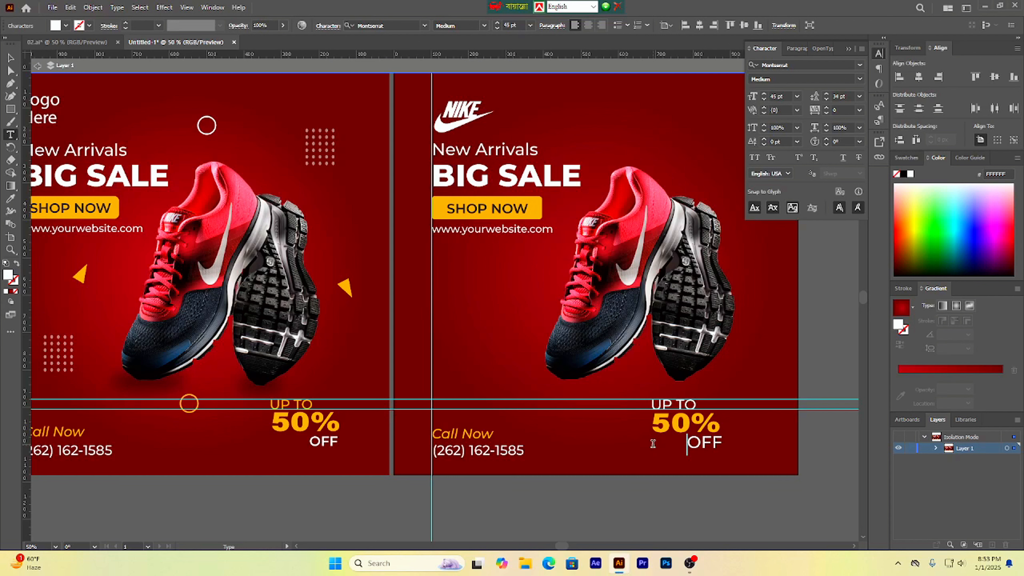
{"action": "key", "text": "BackSpace"}
{"action": "left_click", "coordinate": [14, 63]}
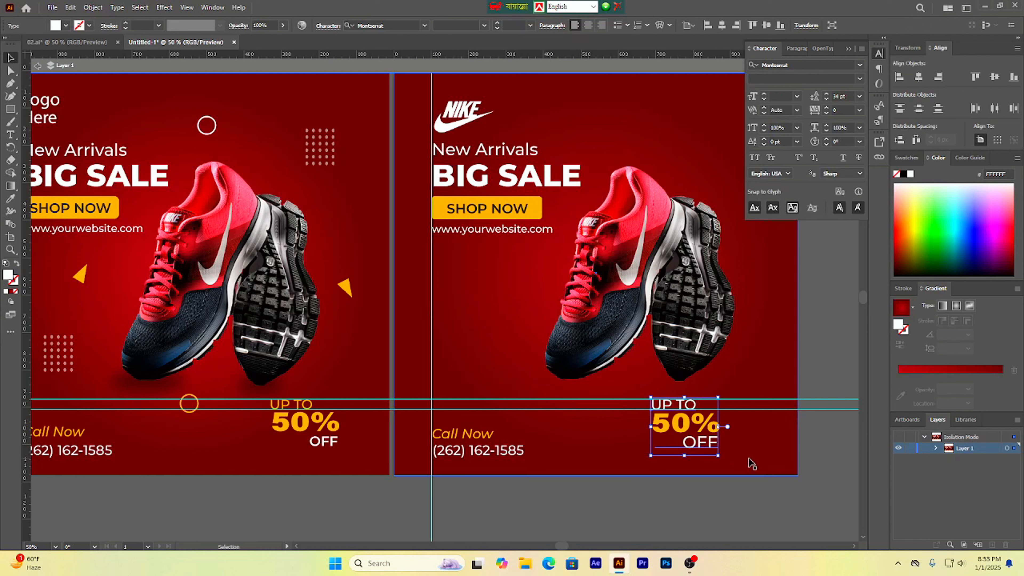
Step: Reduce the 'OFF' line to 40 pt and realign it under the right edge of '50%'
{"action": "double_click", "coordinate": [706, 445]}
{"action": "triple_click", "coordinate": [705, 443]}
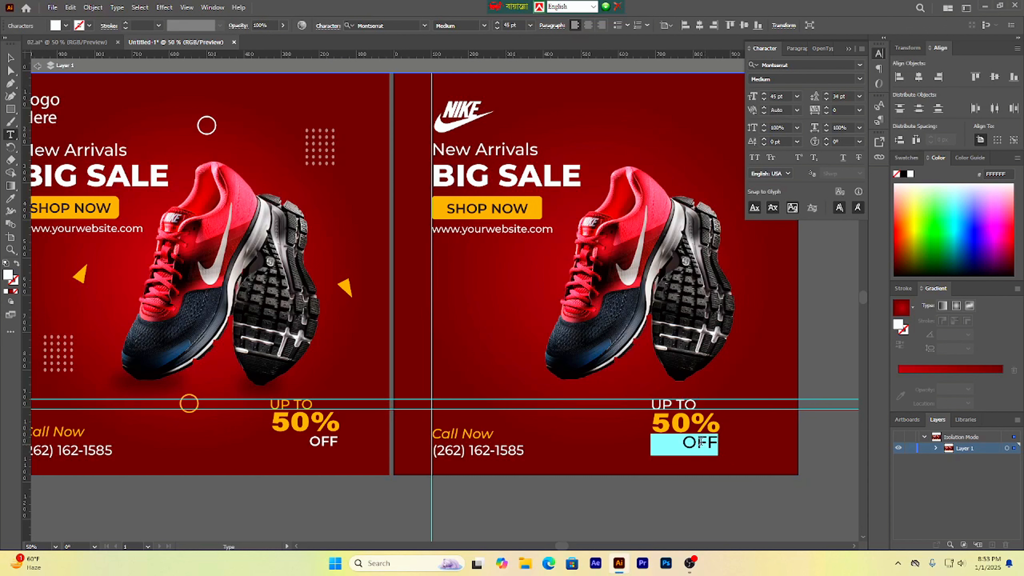
{"action": "left_click", "coordinate": [497, 28]}
{"action": "left_click", "coordinate": [497, 28]}
{"action": "left_click", "coordinate": [497, 29]}
{"action": "left_click", "coordinate": [497, 28]}
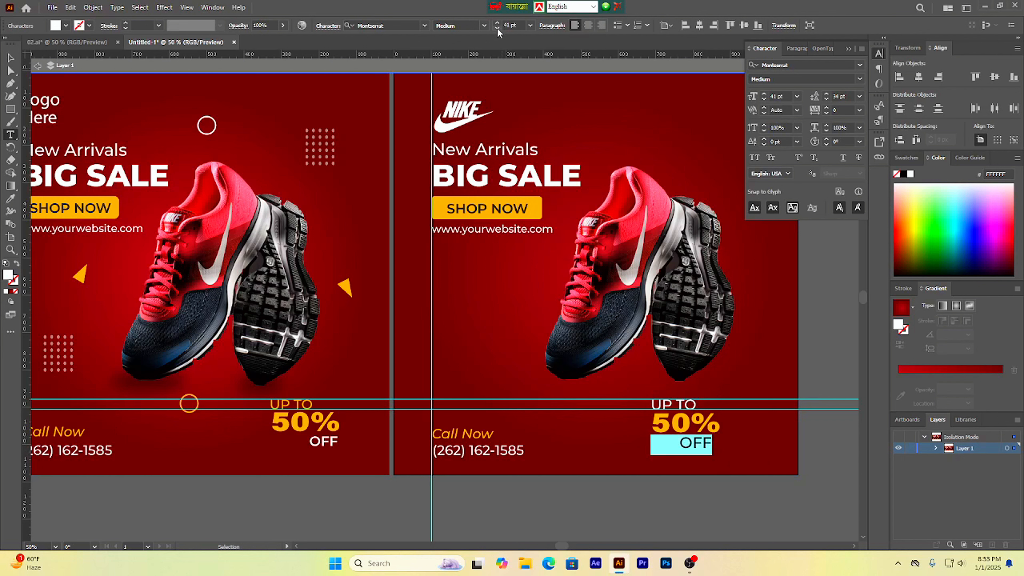
{"action": "left_click", "coordinate": [497, 29]}
{"action": "left_click", "coordinate": [676, 445]}
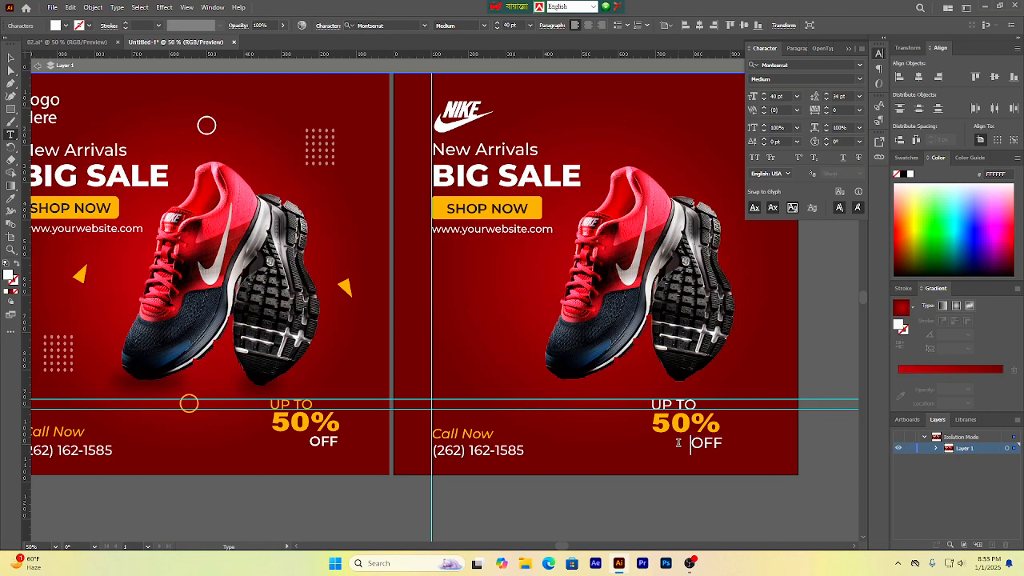
{"action": "key", "text": "BackSpace"}
{"action": "left_click", "coordinate": [10, 58]}
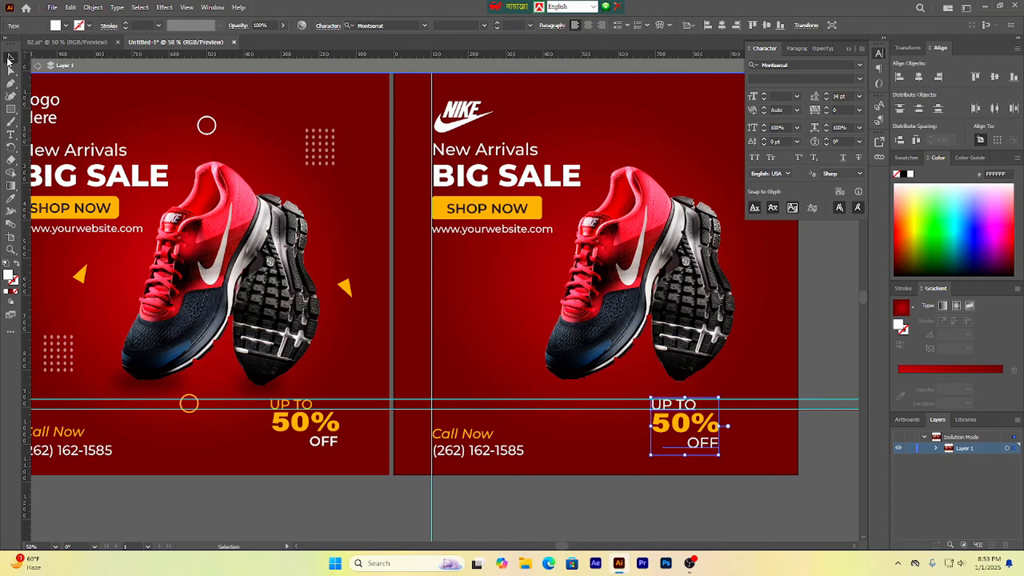
{"action": "left_click", "coordinate": [797, 451]}
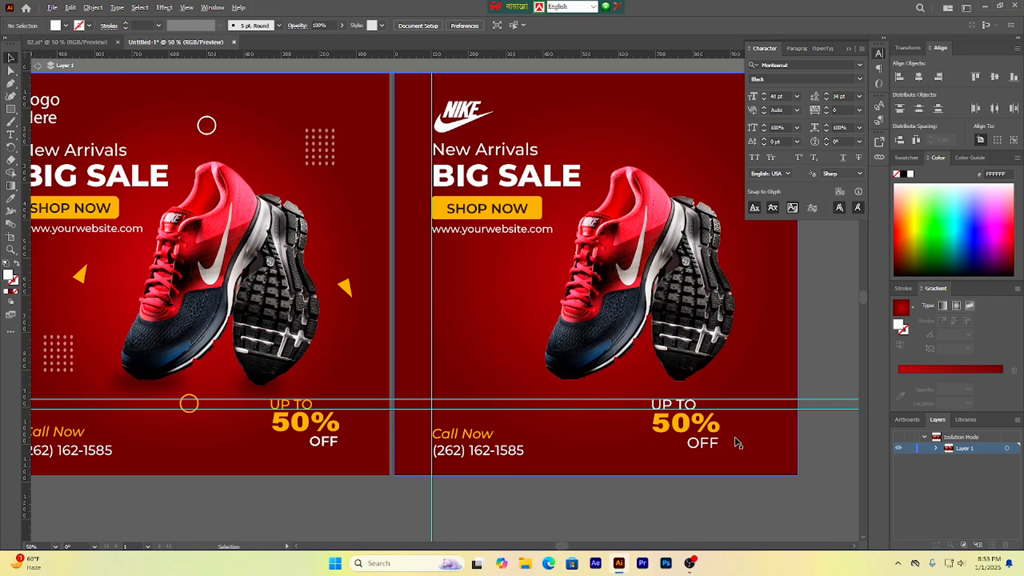
Step: Add a vertical guide at the right edge of the '50%' text, undoing an accidental nudge of the text
{"action": "scroll", "coordinate": [735, 439], "scroll_direction": "down", "scroll_amount": 1}
{"action": "scroll", "coordinate": [675, 463], "scroll_direction": "right", "scroll_amount": 3}
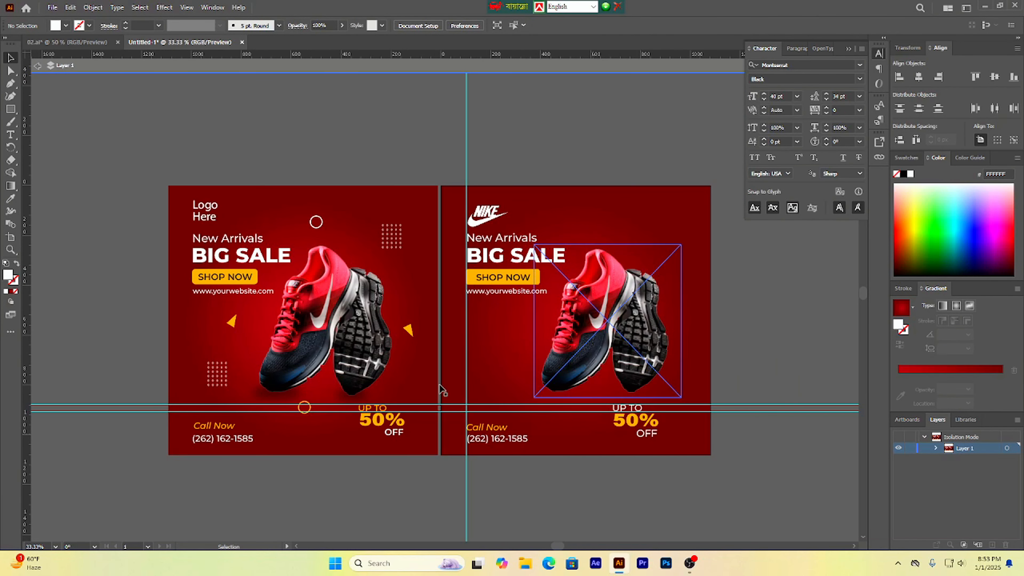
{"action": "left_click_drag", "start_coordinate": [122, 236], "coordinate": [668, 295]}
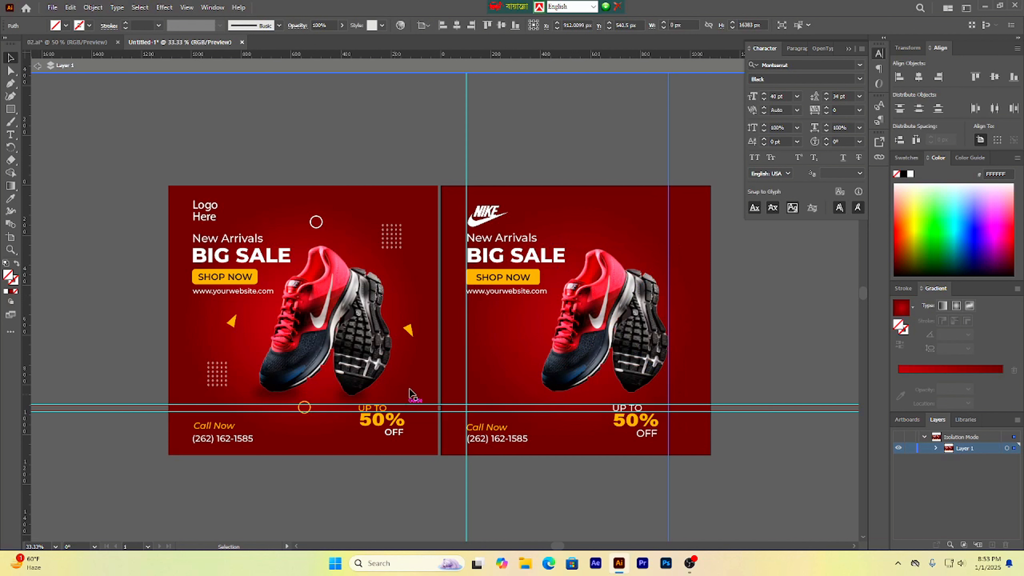
{"action": "left_click_drag", "start_coordinate": [623, 419], "coordinate": [627, 419]}
{"action": "key", "text": "ctrl+z"}
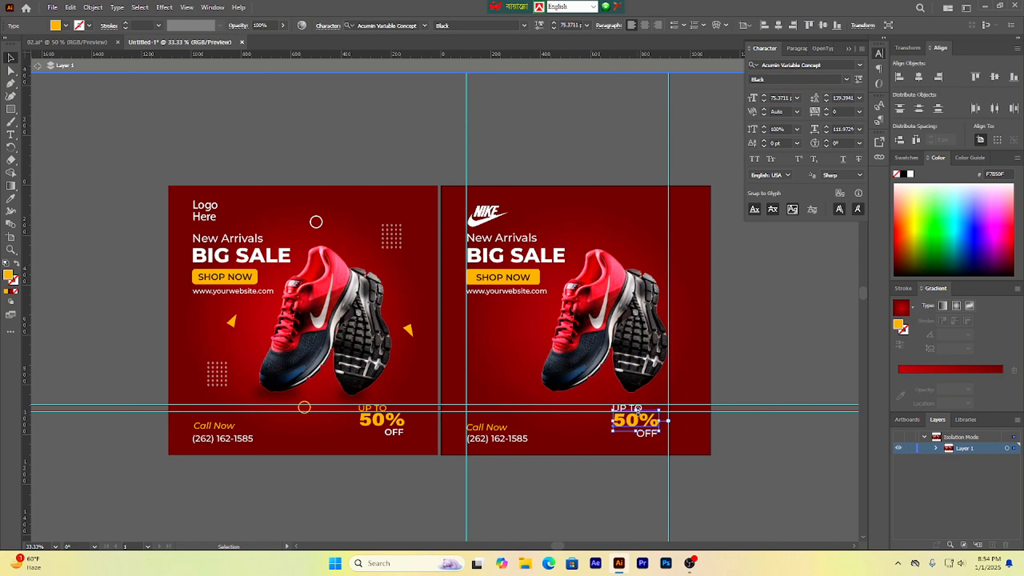
{"action": "scroll", "coordinate": [654, 421], "scroll_direction": "up", "scroll_amount": 2}
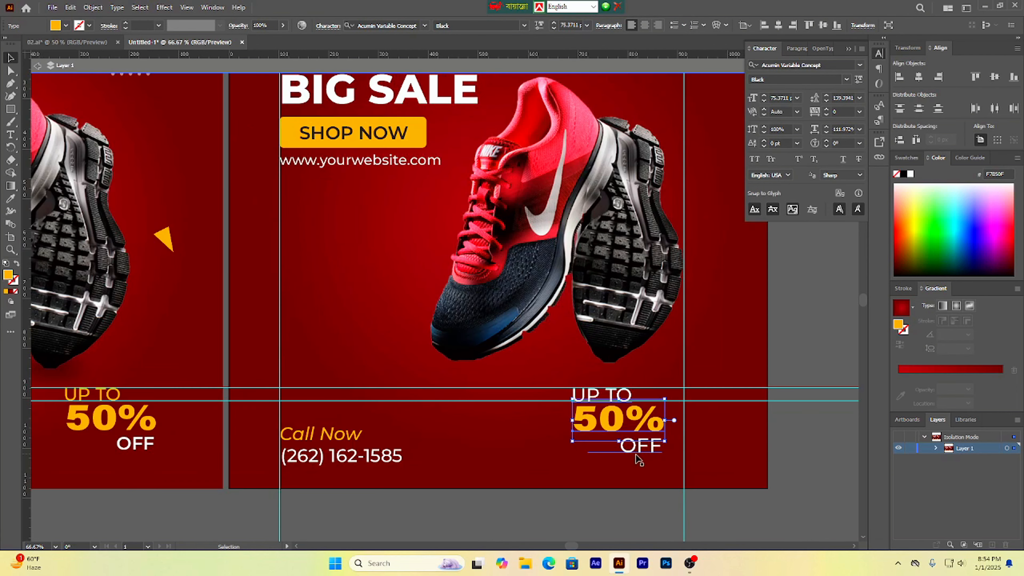
{"action": "left_click", "coordinate": [635, 444]}
{"action": "left_click", "coordinate": [614, 428], "text": "shift"}
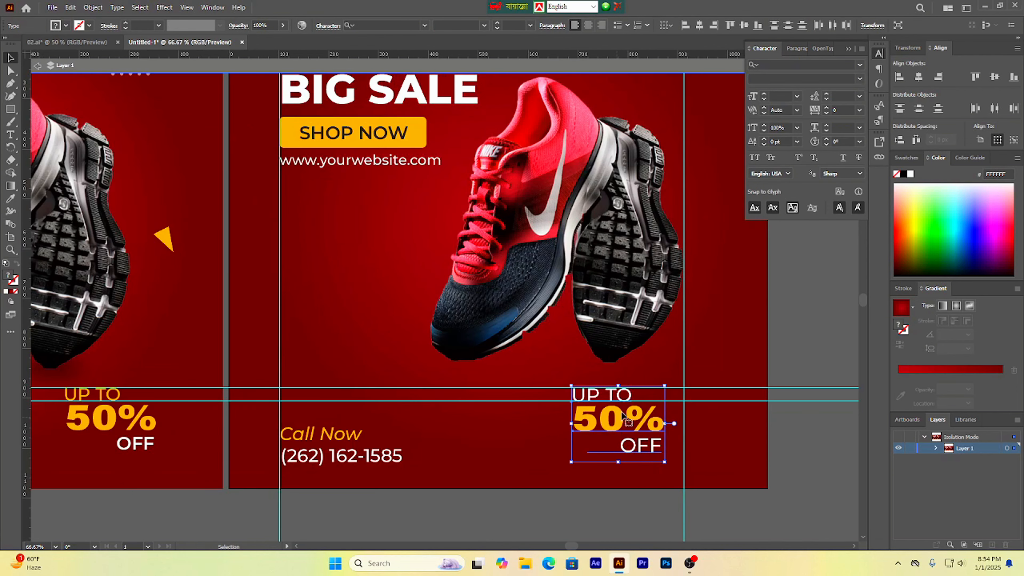
{"action": "right_click", "coordinate": [623, 415]}
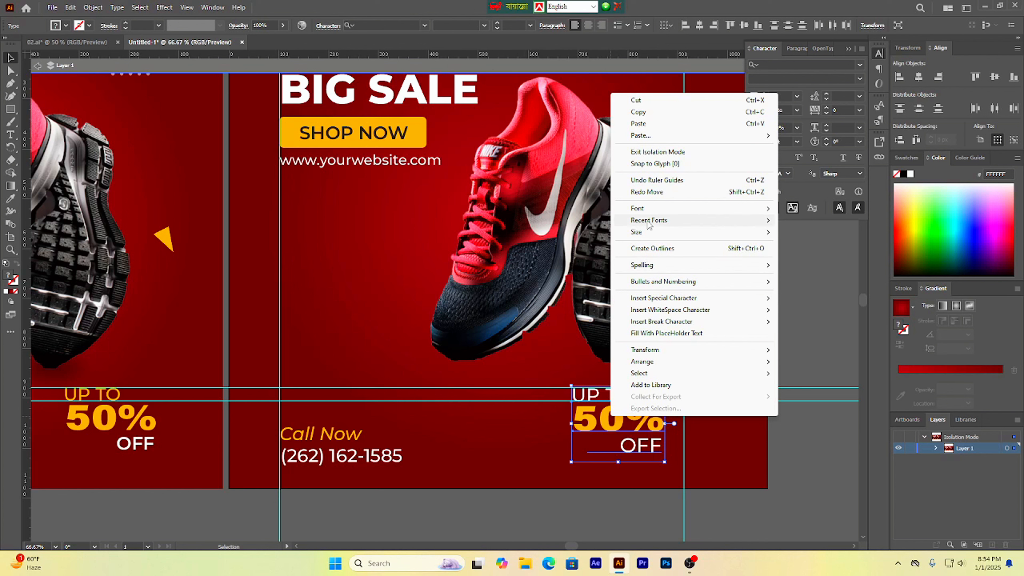
{"action": "left_click", "coordinate": [700, 483]}
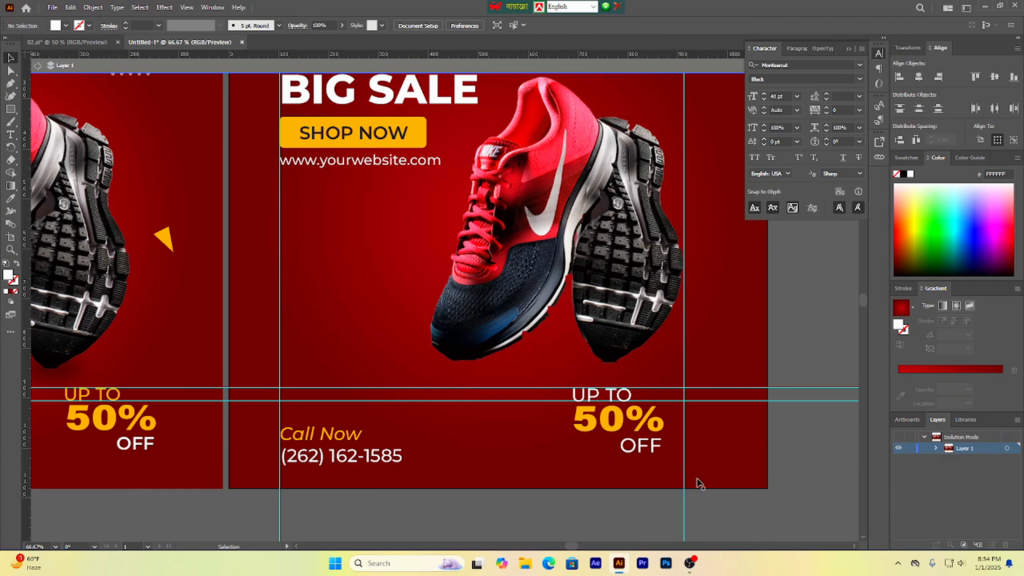
Step: Group the 'UP TO', '50%' and 'OFF' texts and move the group right so it ends at the right vertical guide
{"action": "left_click", "coordinate": [602, 404]}
{"action": "left_click", "coordinate": [791, 469]}
{"action": "left_click", "coordinate": [608, 431]}
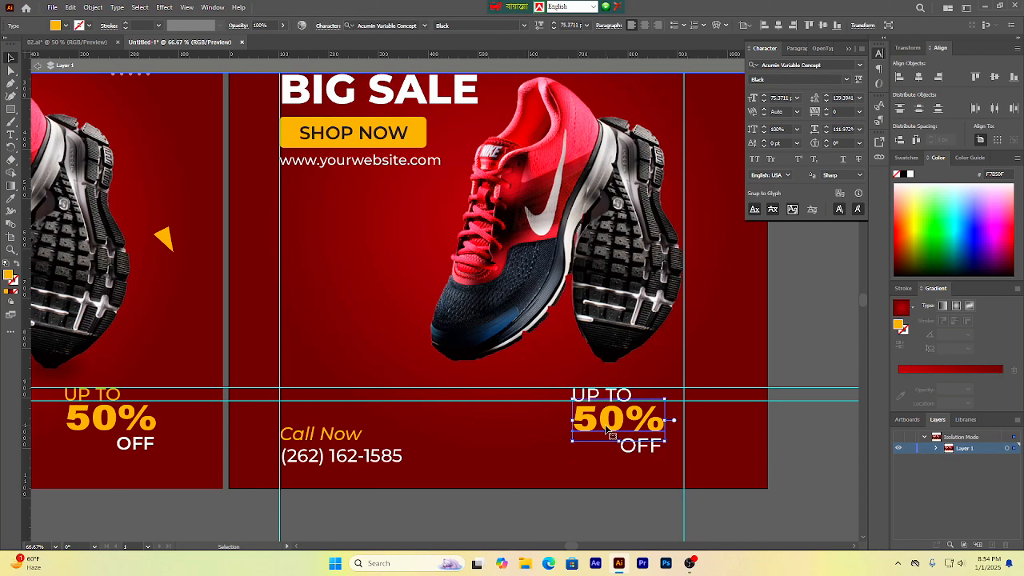
{"action": "right_click", "coordinate": [595, 398]}
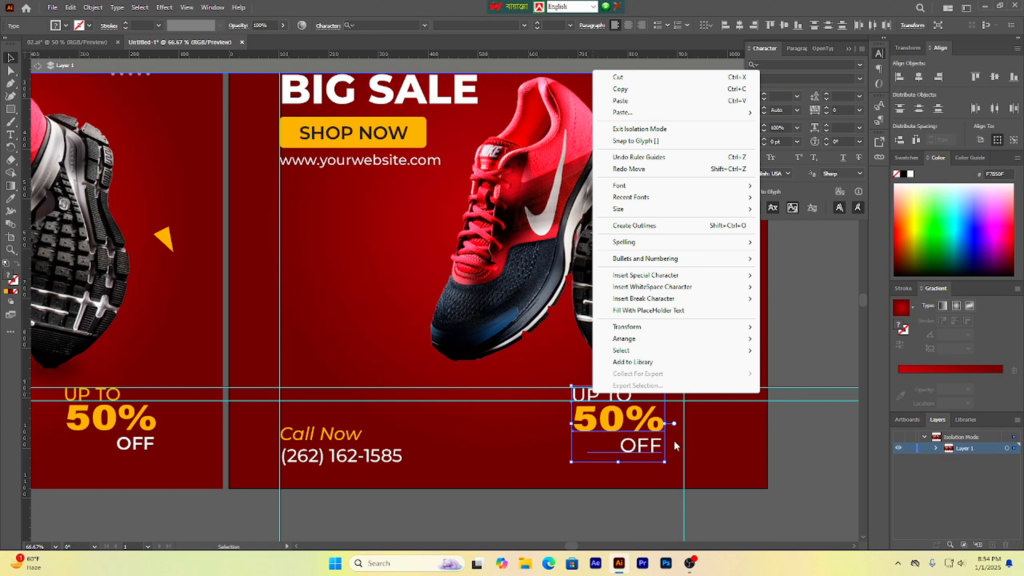
{"action": "left_click", "coordinate": [626, 420]}
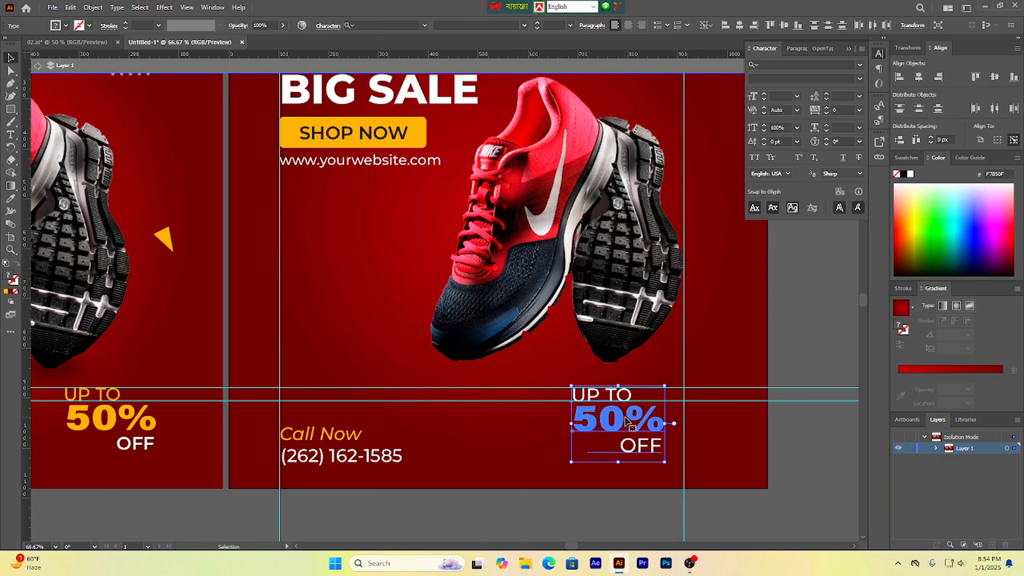
{"action": "left_click", "coordinate": [596, 398], "text": "shift"}
{"action": "left_click", "coordinate": [799, 438]}
{"action": "left_click", "coordinate": [595, 423]}
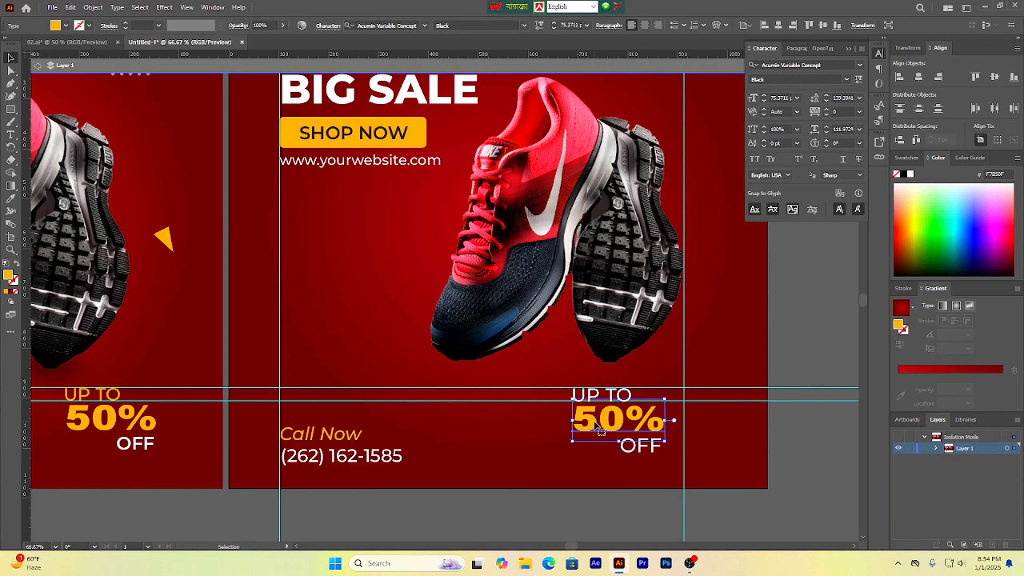
{"action": "left_click", "coordinate": [589, 398], "text": "shift"}
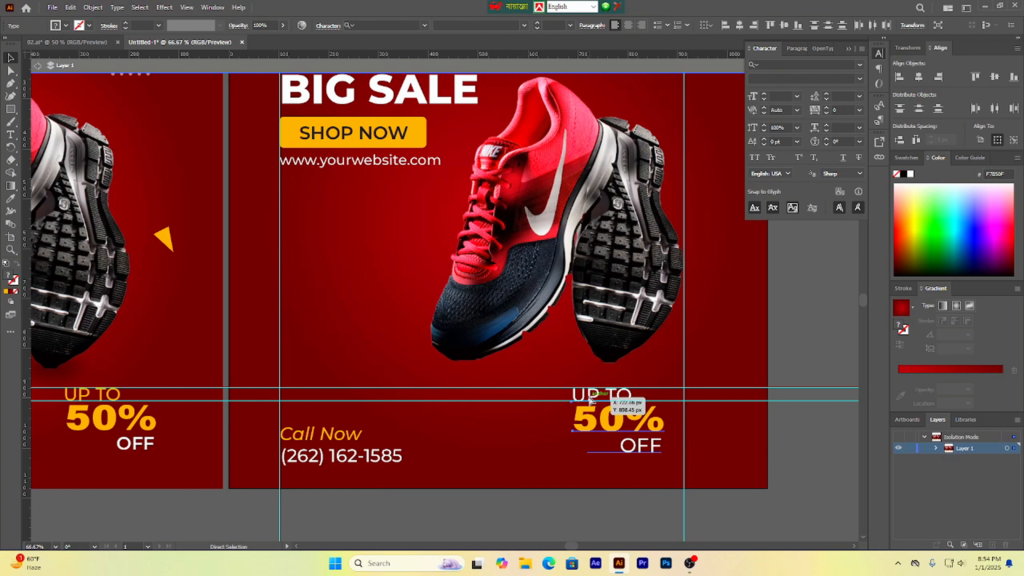
{"action": "key", "text": "ctrl+g"}
{"action": "left_click_drag", "start_coordinate": [614, 415], "coordinate": [633, 415]}
{"action": "left_click", "coordinate": [812, 446]}
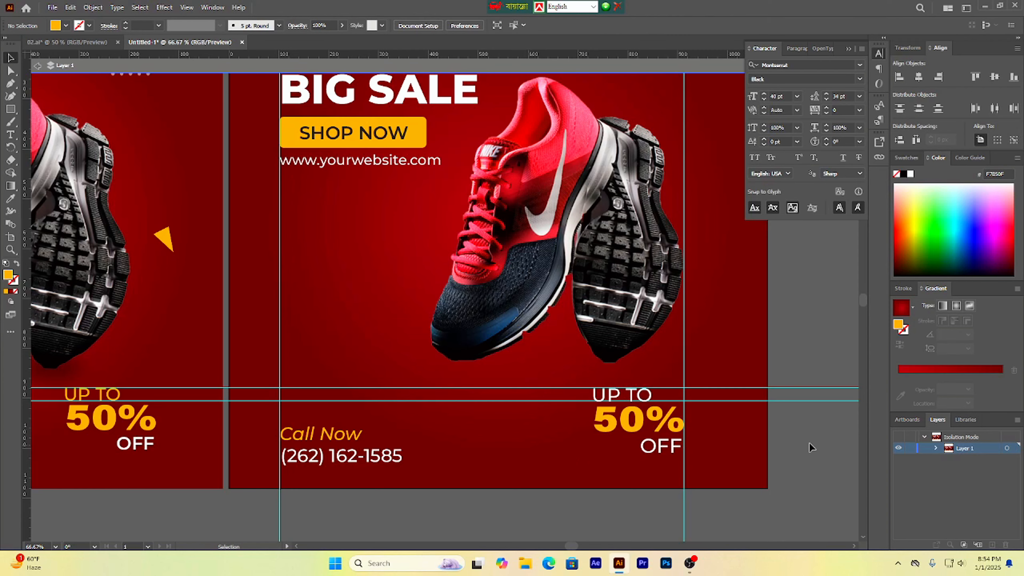
Step: Delete all the horizontal and vertical ruler guides and exit isolation mode
{"action": "scroll", "coordinate": [704, 436], "scroll_direction": "down", "scroll_amount": 2}
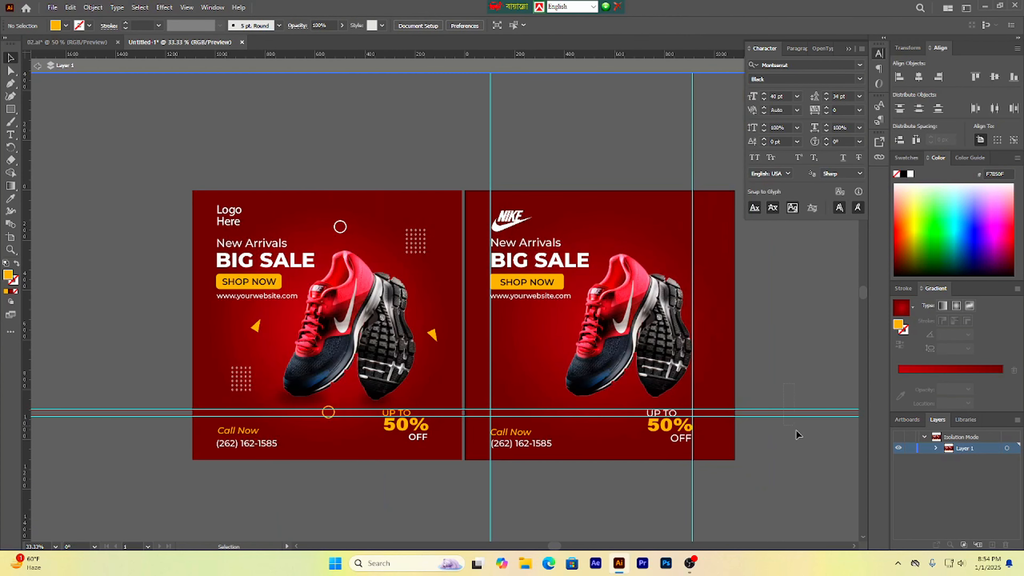
{"action": "left_click_drag", "start_coordinate": [796, 431], "coordinate": [798, 437]}
{"action": "key", "text": "Delete"}
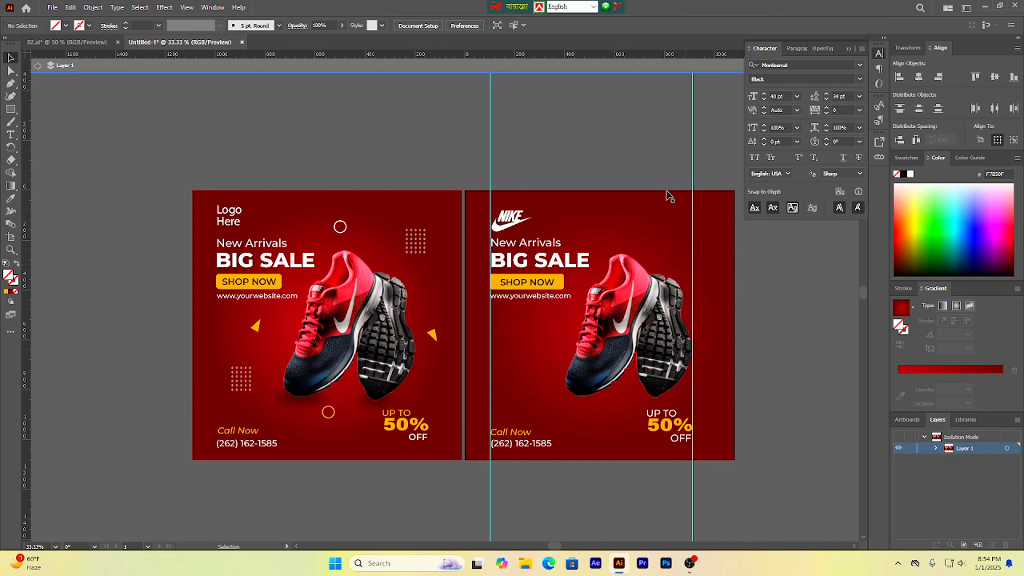
{"action": "left_click", "coordinate": [692, 125]}
{"action": "left_click_drag", "start_coordinate": [490, 125], "coordinate": [527, 131]}
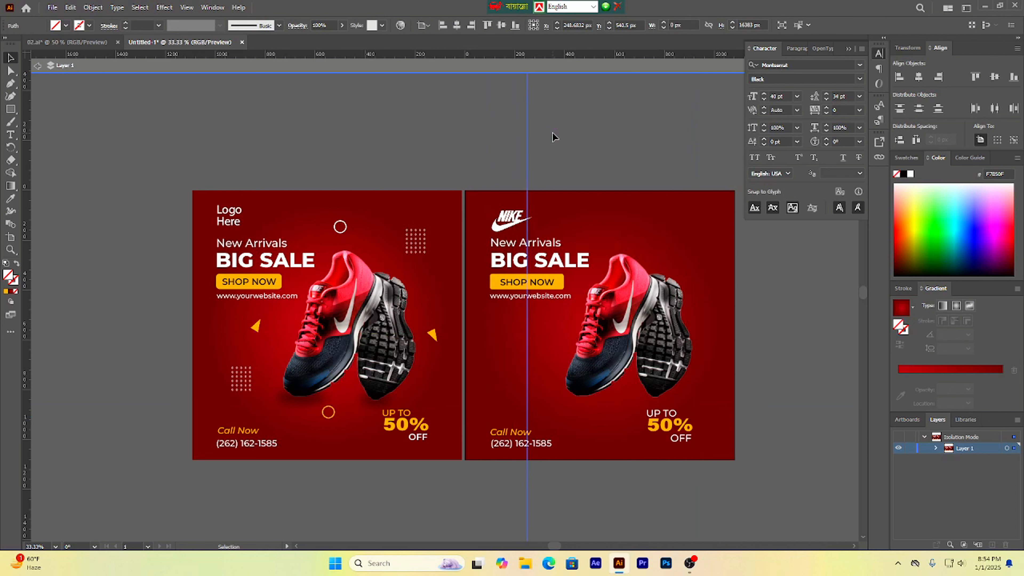
{"action": "key", "text": "Delete"}
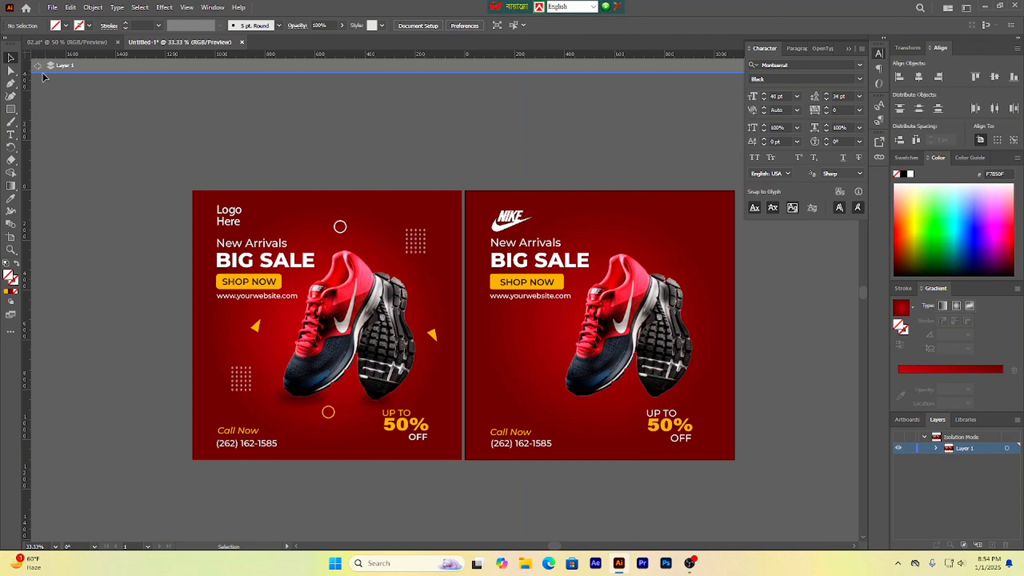
{"action": "left_click", "coordinate": [38, 65]}
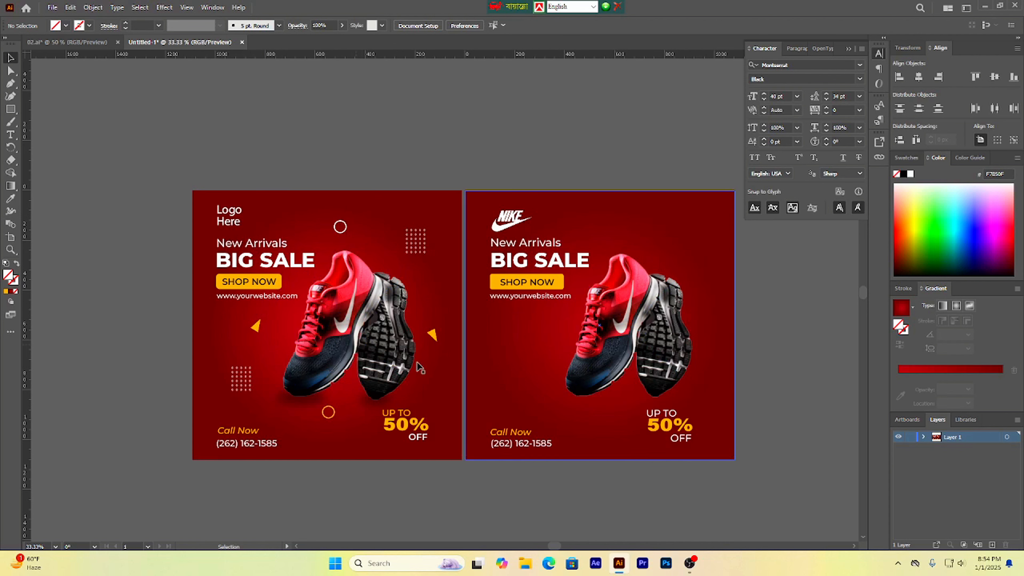
Step: Collapse the Character panel to clear the view of the right artboard
{"action": "scroll", "coordinate": [518, 372], "scroll_direction": "up", "scroll_amount": 2}
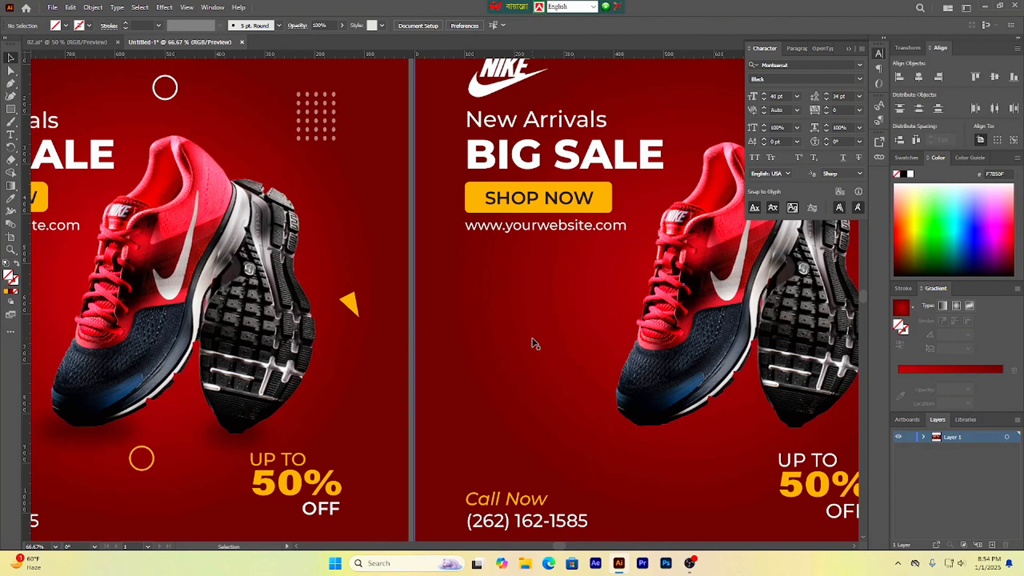
{"action": "scroll", "coordinate": [534, 342], "scroll_direction": "up", "scroll_amount": 1}
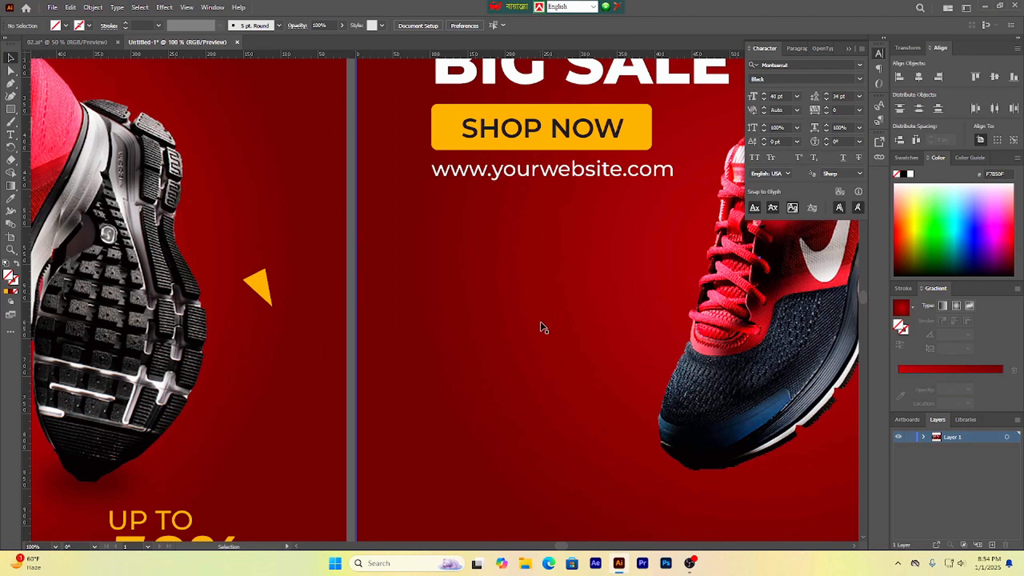
{"action": "scroll", "coordinate": [543, 328], "scroll_direction": "right", "scroll_amount": 2}
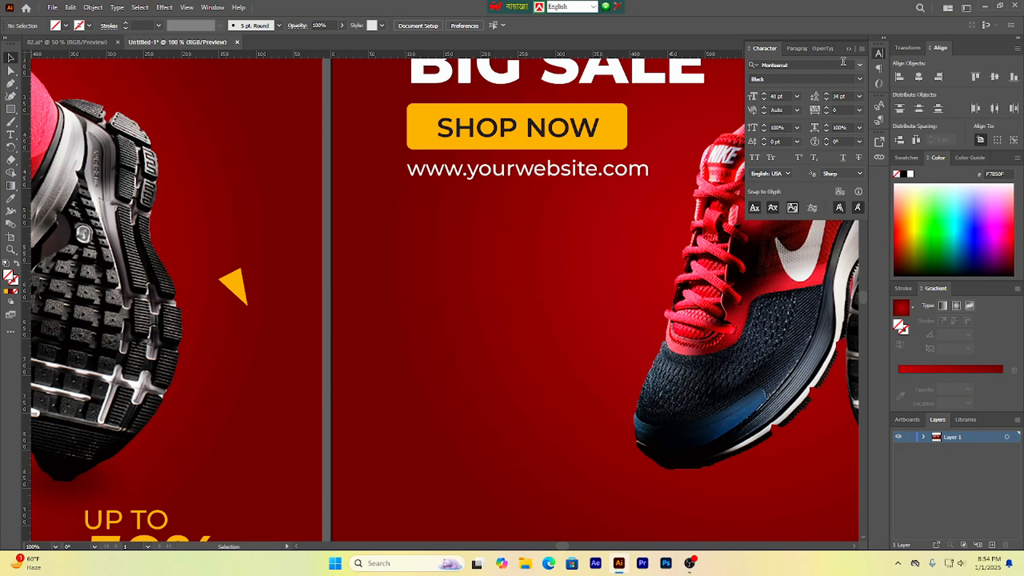
{"action": "left_click", "coordinate": [860, 49]}
{"action": "left_click", "coordinate": [861, 50]}
{"action": "left_click", "coordinate": [848, 49]}
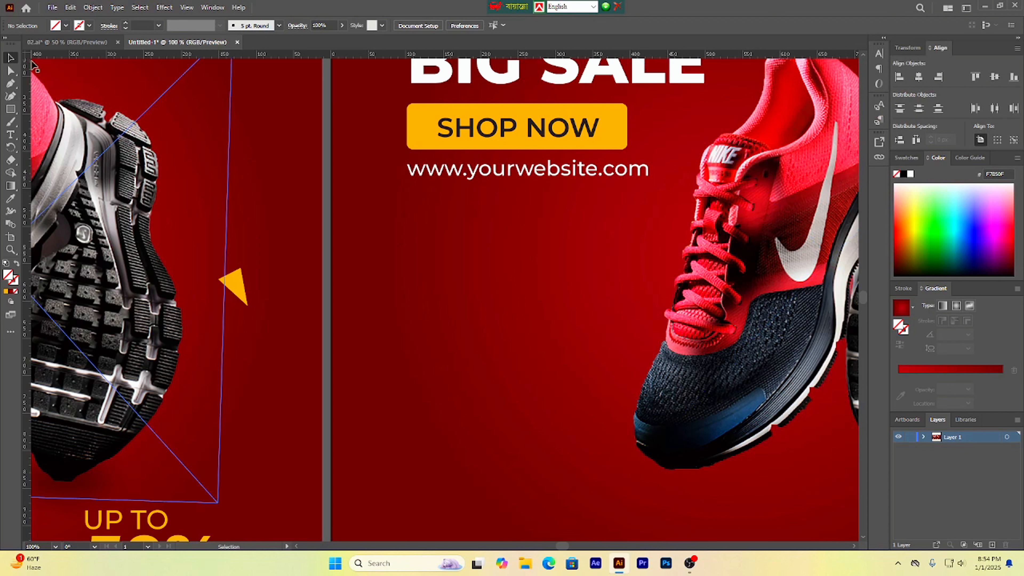
Step: Draw a small closed triangle with the Pen tool on the right artboard, left of the sneaker
{"action": "left_click", "coordinate": [10, 84]}
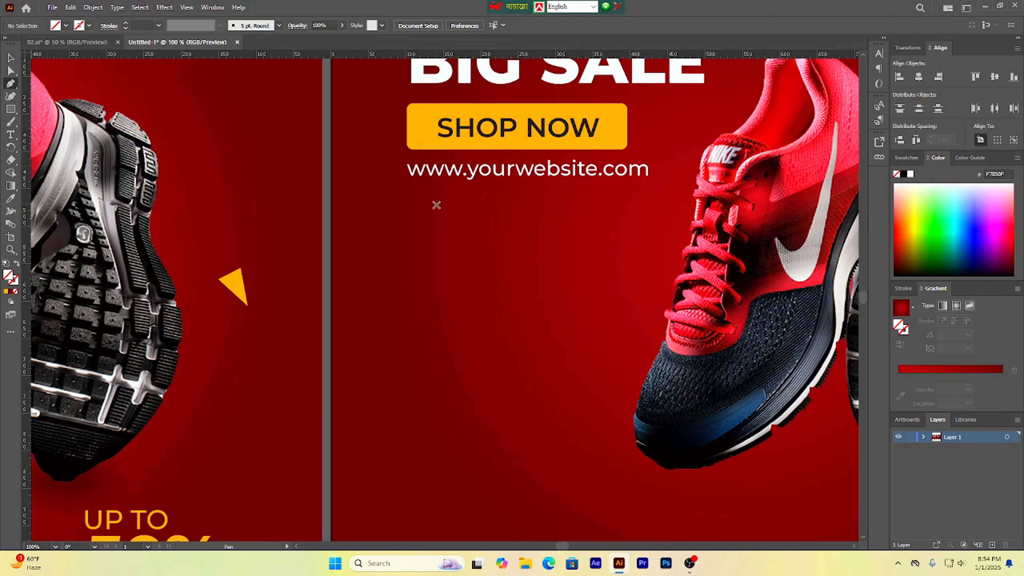
{"action": "left_click", "coordinate": [510, 250]}
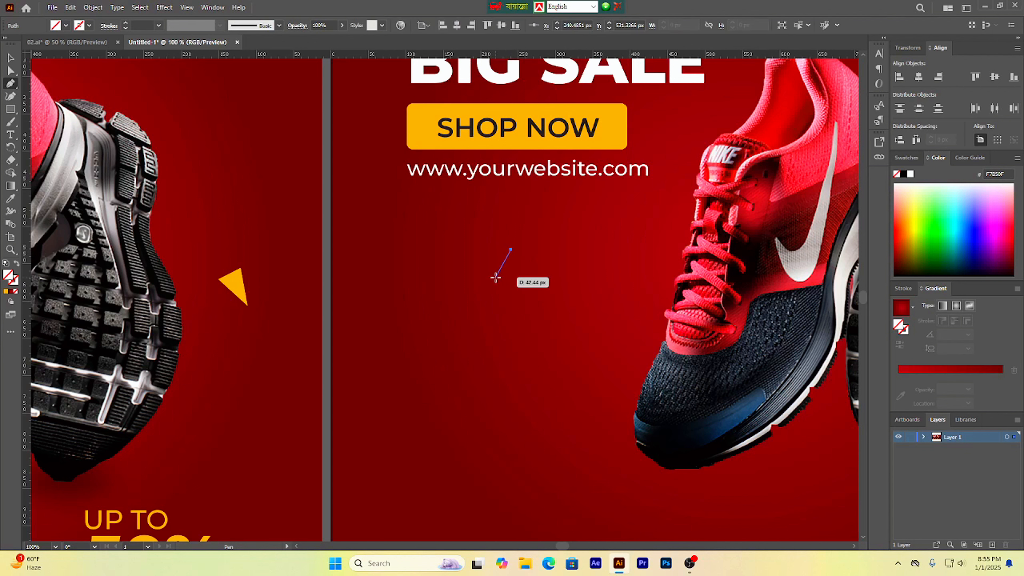
{"action": "left_click", "coordinate": [495, 278]}
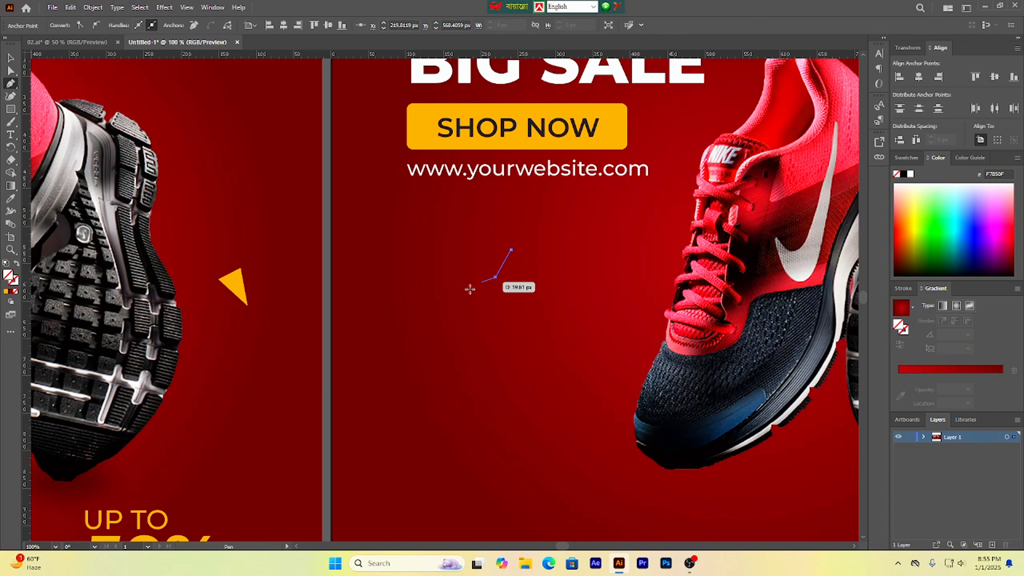
{"action": "left_click", "coordinate": [511, 282]}
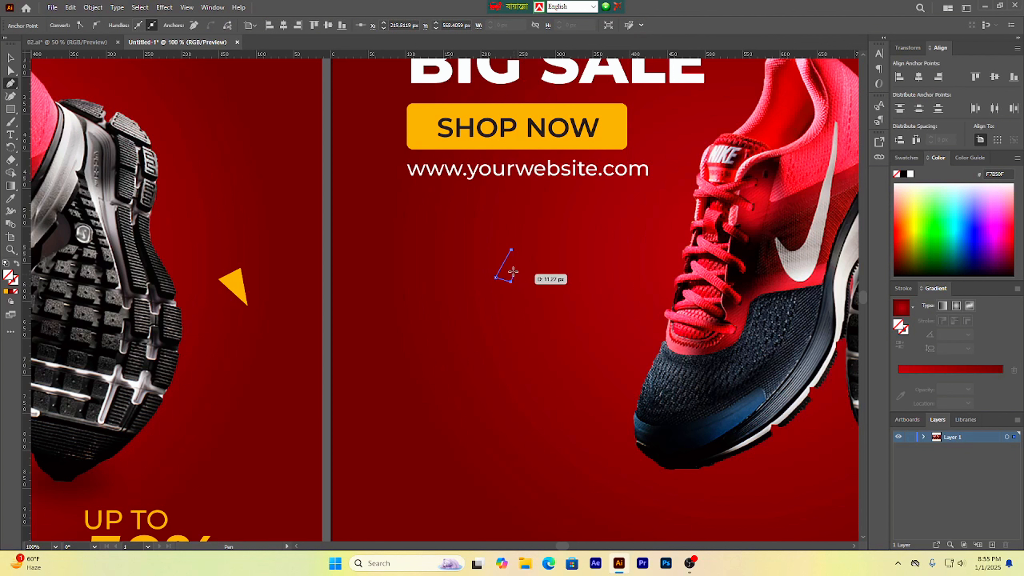
{"action": "left_click", "coordinate": [510, 250]}
{"action": "key", "text": "v"}
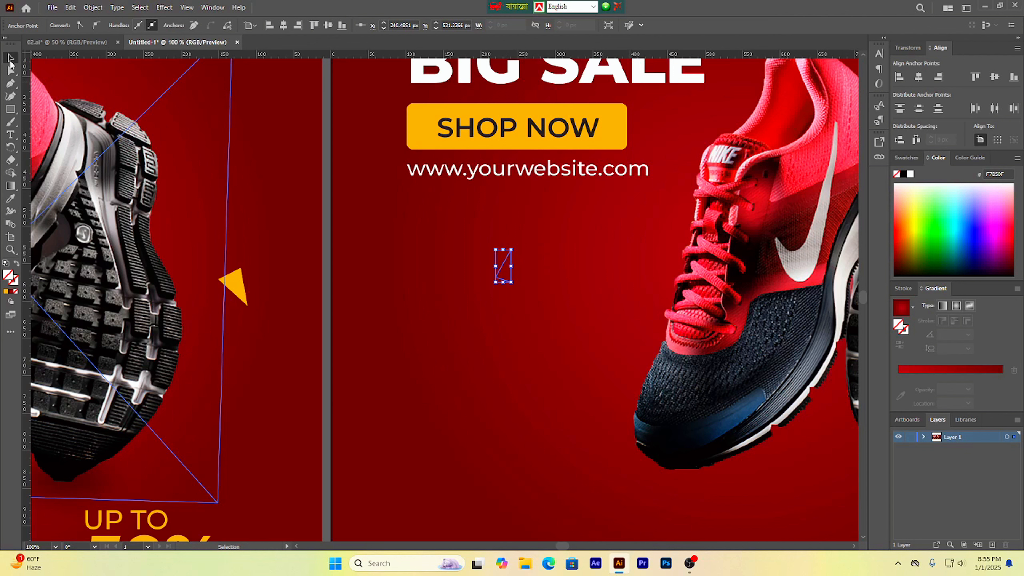
Step: Fill the new triangle with the orange of the reference design's triangle using the Eyedropper
{"action": "left_click", "coordinate": [11, 199]}
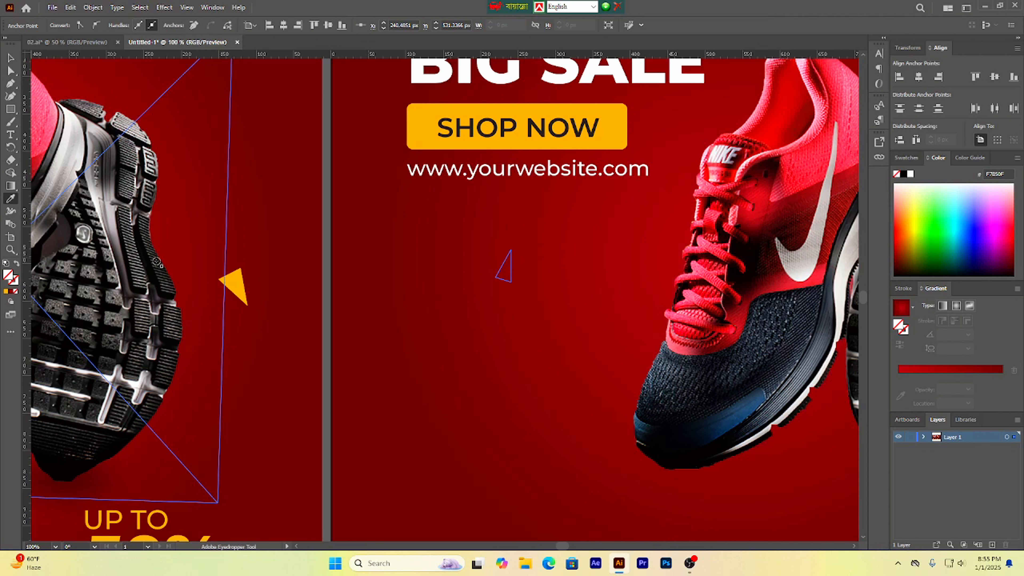
{"action": "left_click", "coordinate": [228, 281]}
{"action": "key", "text": "v"}
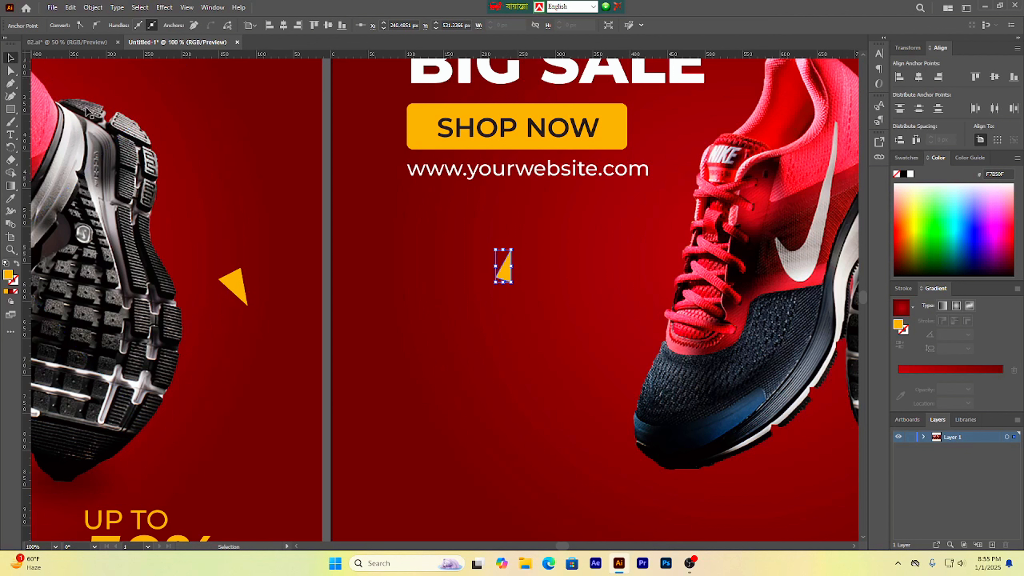
Step: Widen the new triangle slightly to about 23 px
{"action": "scroll", "coordinate": [397, 288], "scroll_direction": "down", "scroll_amount": 3}
{"action": "left_click", "coordinate": [681, 358]}
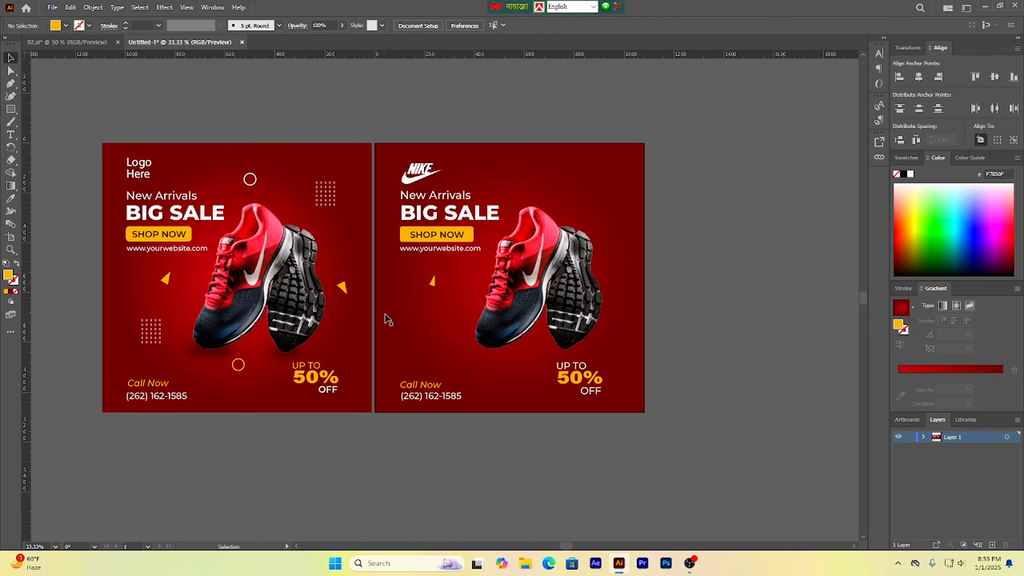
{"action": "scroll", "coordinate": [415, 310], "scroll_direction": "up", "scroll_amount": 2}
{"action": "scroll", "coordinate": [449, 273], "scroll_direction": "up", "scroll_amount": 3}
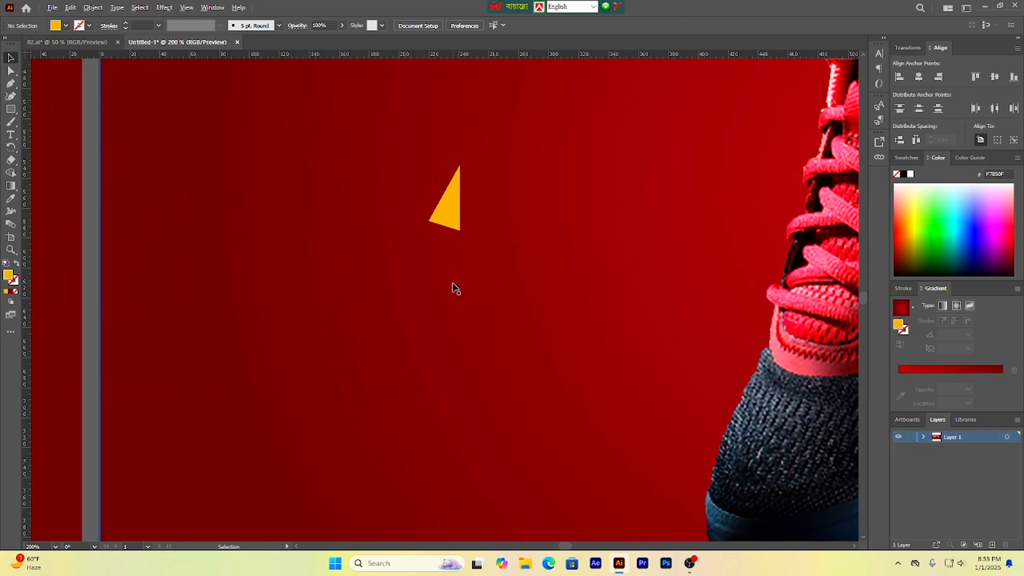
{"action": "left_click", "coordinate": [447, 214]}
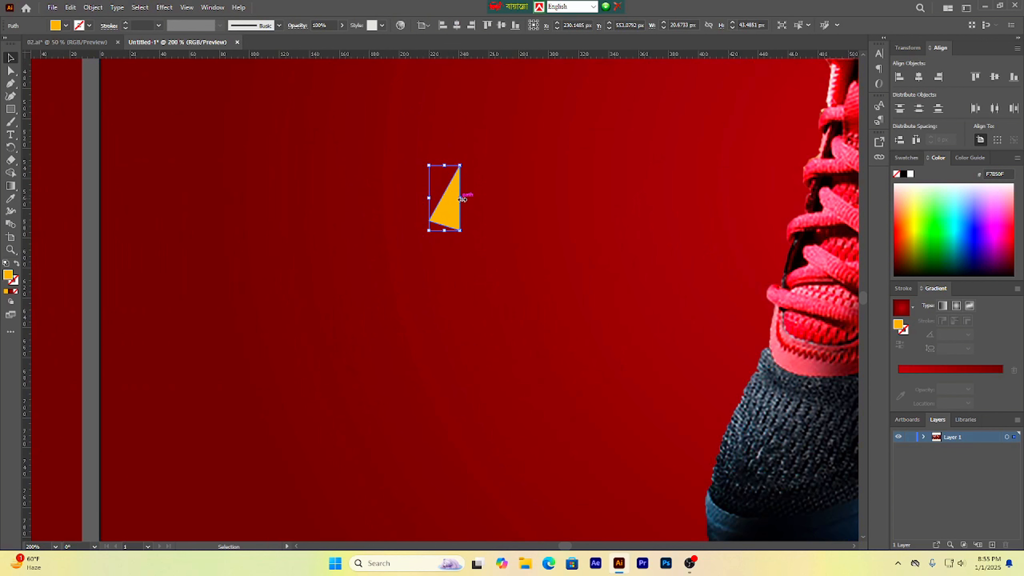
{"action": "left_click_drag", "start_coordinate": [462, 199], "coordinate": [467, 199]}
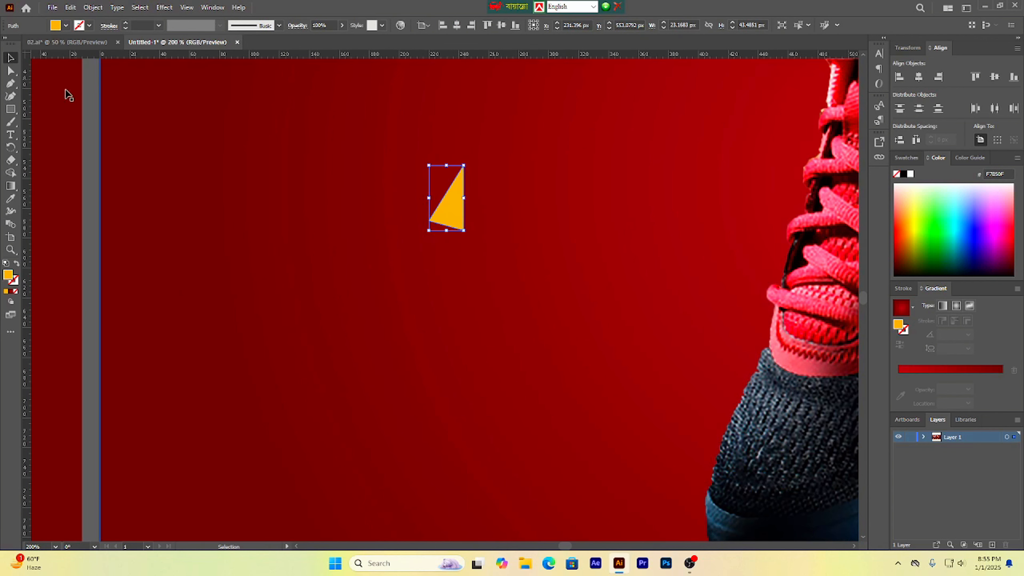
{"action": "scroll", "coordinate": [274, 226], "scroll_direction": "down", "scroll_amount": 5}
{"action": "left_click", "coordinate": [619, 338]}
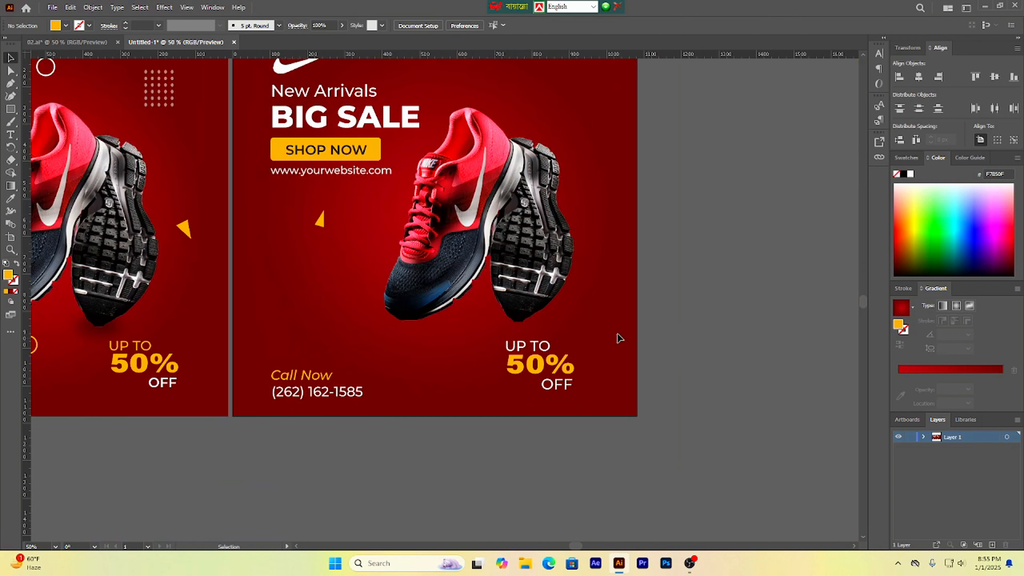
Step: Enlarge the triangle to about 30 × 56 px
{"action": "left_click_drag", "start_coordinate": [377, 290], "coordinate": [535, 350]}
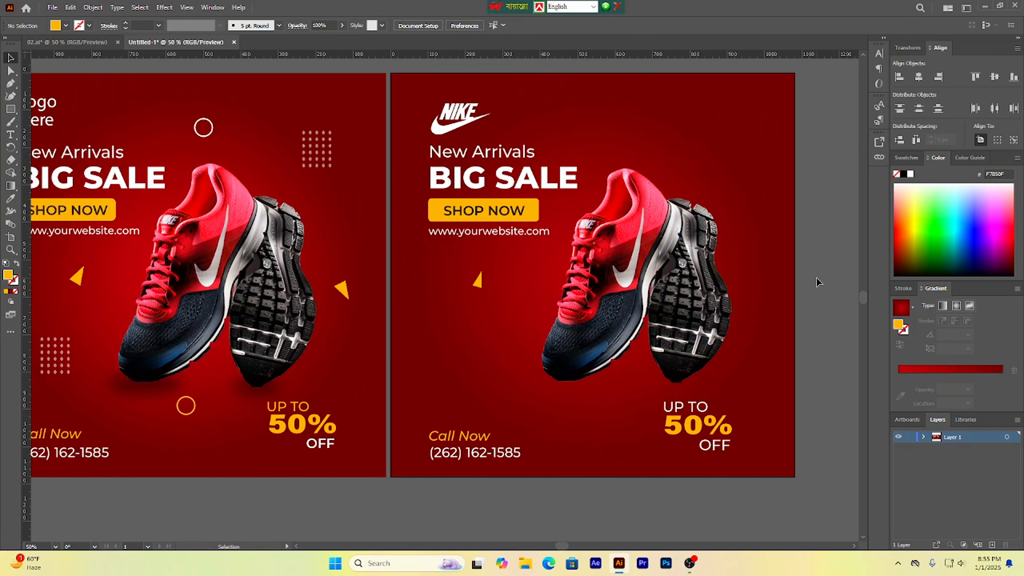
{"action": "left_click", "coordinate": [480, 283]}
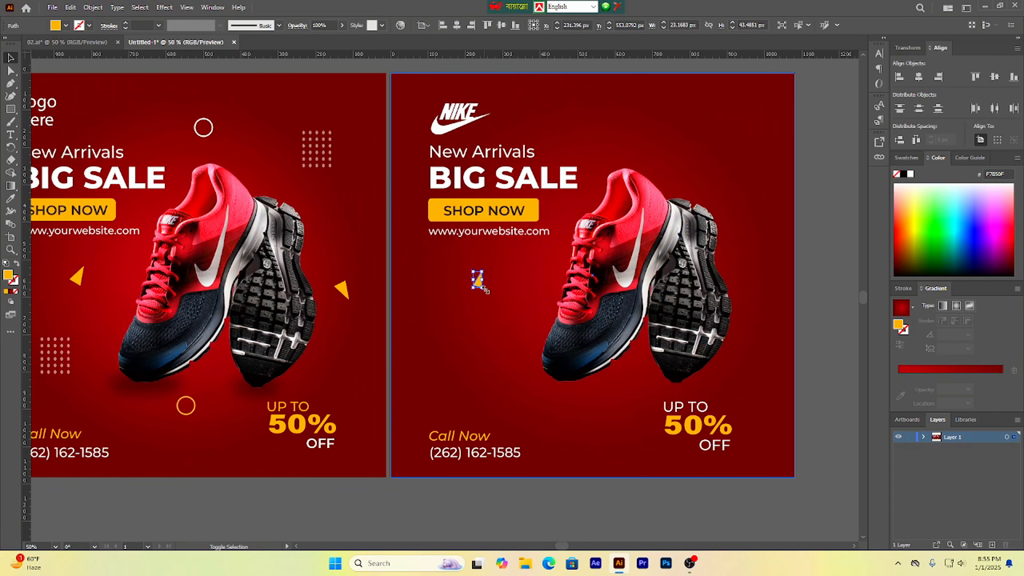
{"action": "left_click_drag", "start_coordinate": [483, 289], "coordinate": [487, 294]}
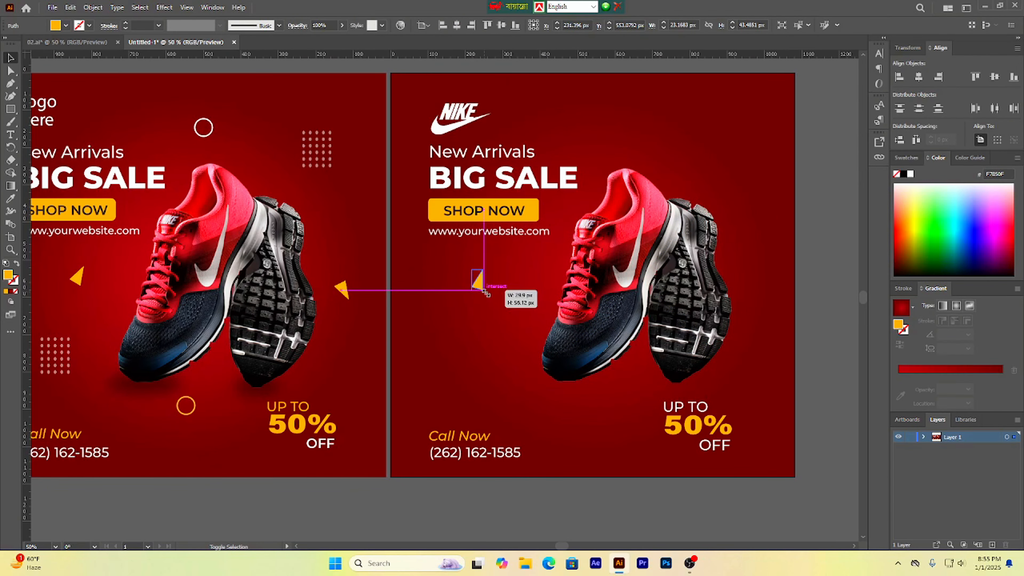
{"action": "left_click", "coordinate": [802, 300]}
Step: Duplicate the triangle to the right edge of the artboard beside the sneaker's sole
{"action": "left_click_drag", "start_coordinate": [481, 284], "coordinate": [480, 285]}
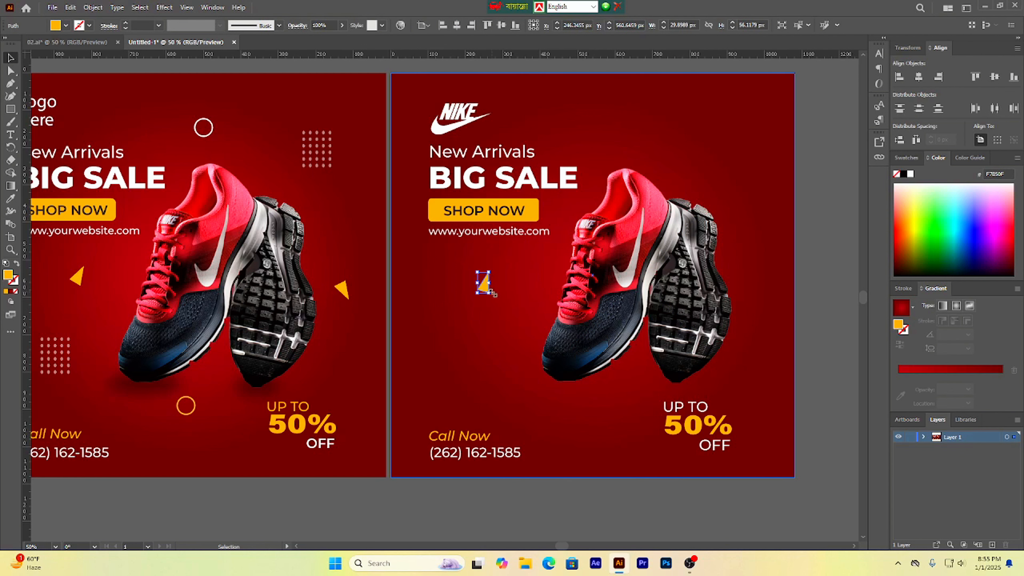
{"action": "left_click_drag", "start_coordinate": [486, 289], "coordinate": [773, 325]}
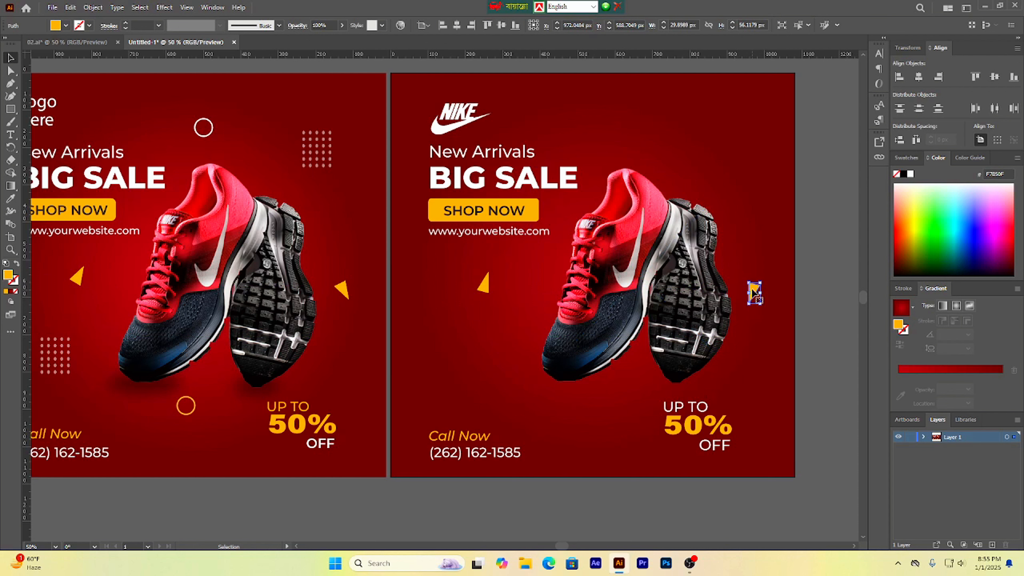
Step: Drag a horizontal guide to the reference triangle's height and nudge the right-side triangle down onto it
{"action": "left_click_drag", "start_coordinate": [754, 291], "coordinate": [754, 296]}
{"action": "left_click_drag", "start_coordinate": [556, 59], "coordinate": [559, 136]}
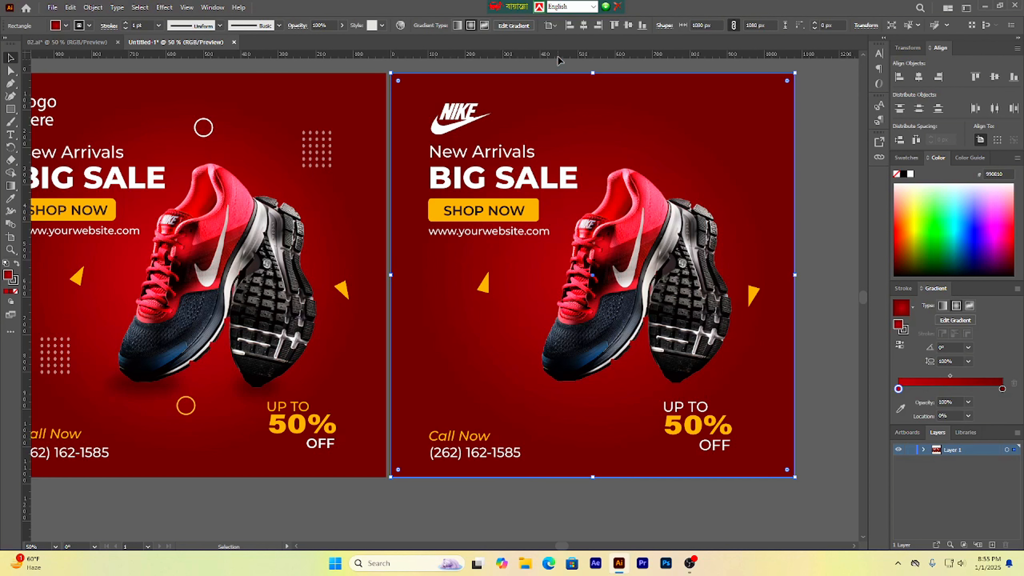
{"action": "left_click_drag", "start_coordinate": [558, 53], "coordinate": [534, 292]}
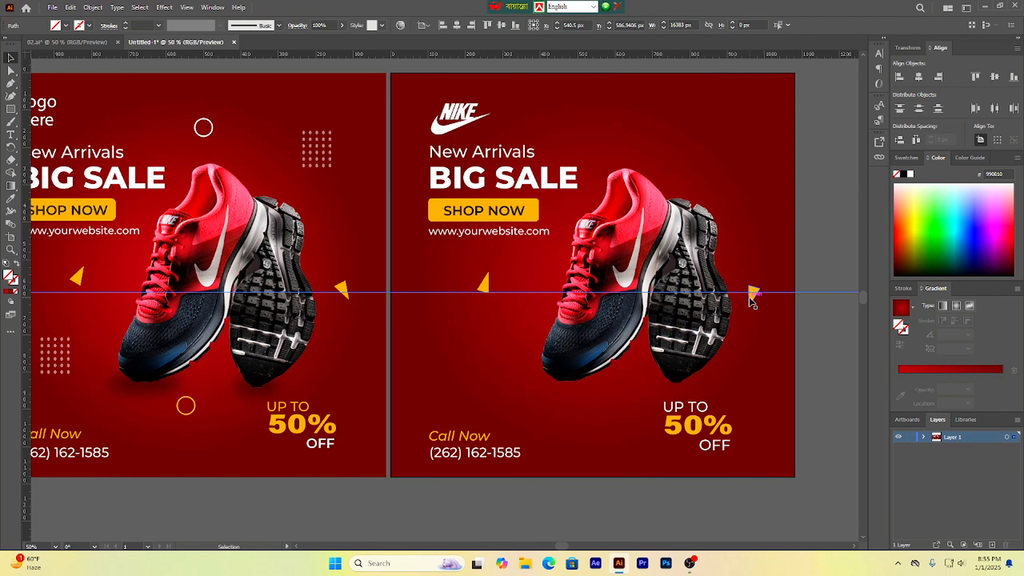
{"action": "left_click_drag", "start_coordinate": [751, 300], "coordinate": [752, 311]}
{"action": "left_click", "coordinate": [812, 261]}
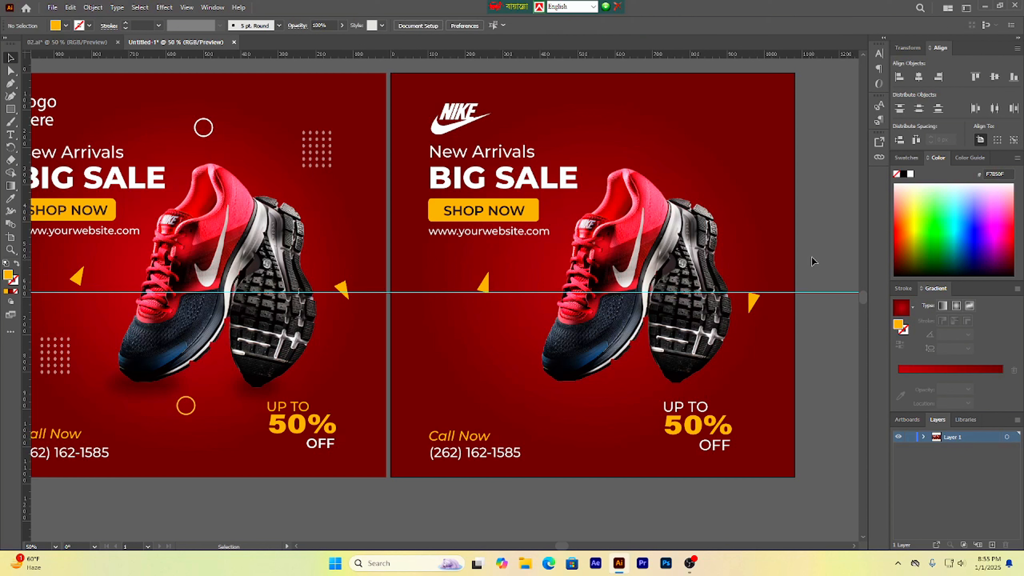
Step: Rotate the right-side triangle slightly, then hide the guides
{"action": "left_click", "coordinate": [754, 307]}
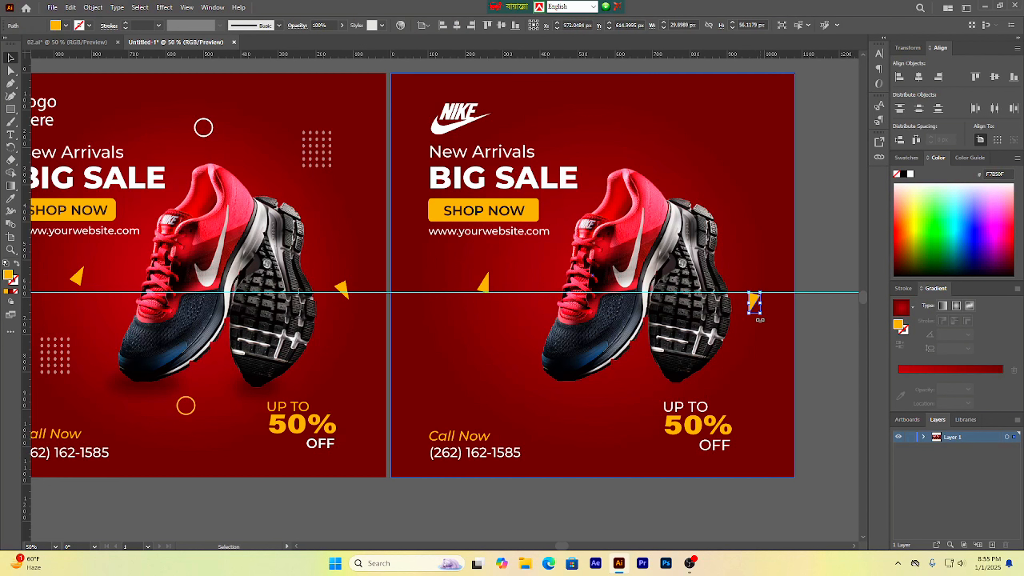
{"action": "left_click_drag", "start_coordinate": [760, 319], "coordinate": [764, 319]}
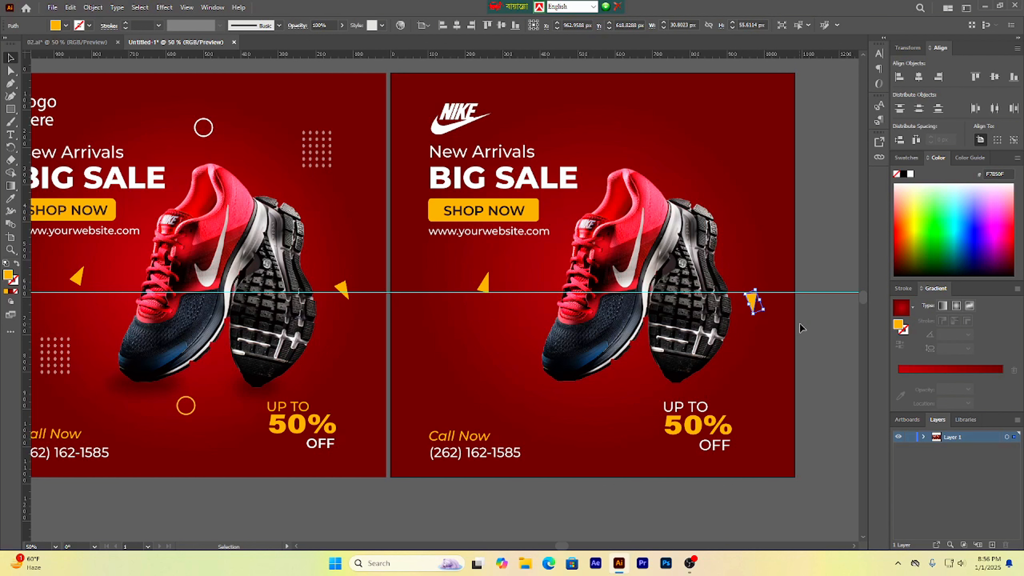
{"action": "left_click", "coordinate": [806, 330]}
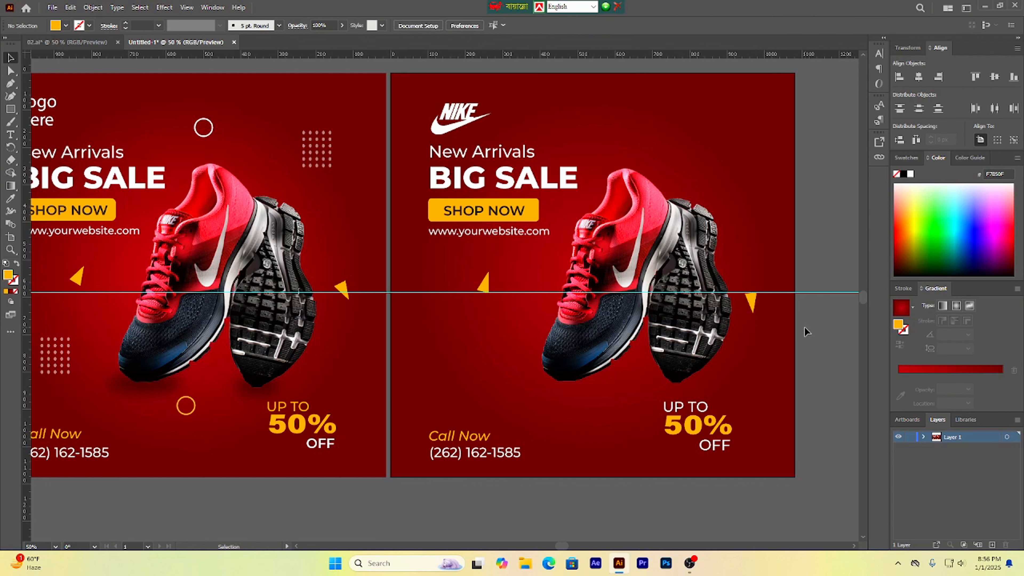
{"action": "key", "text": "ctrl+alt+5"}
{"action": "left_click", "coordinate": [836, 333]}
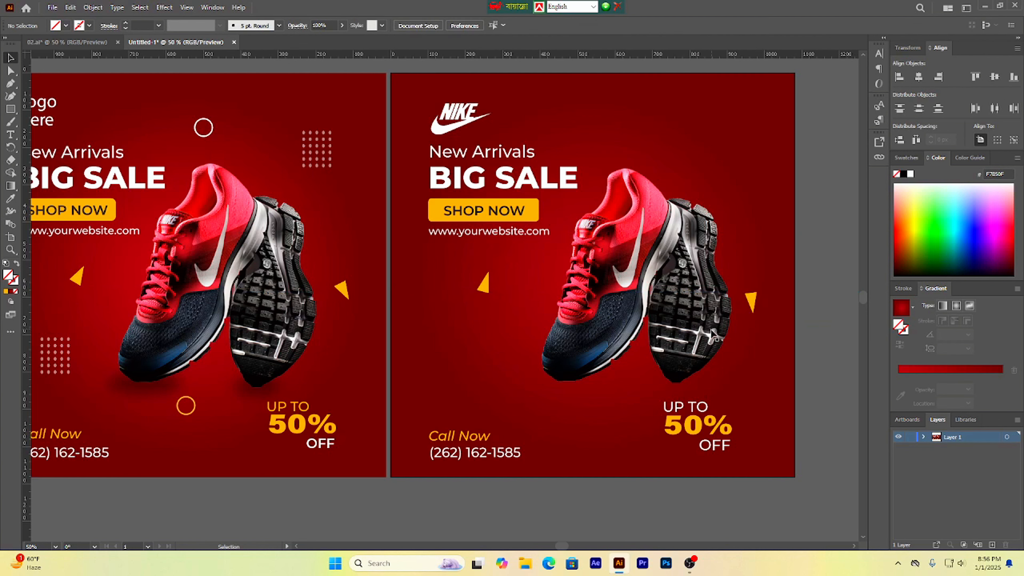
Step: Draw a circle about 51 px wide below the sneaker's toe, level with the reference design's circle
{"action": "scroll", "coordinate": [707, 332], "scroll_direction": "down", "scroll_amount": 2}
{"action": "scroll", "coordinate": [767, 370], "scroll_direction": "up", "scroll_amount": 1}
{"action": "scroll", "coordinate": [564, 332], "scroll_direction": "up", "scroll_amount": 1}
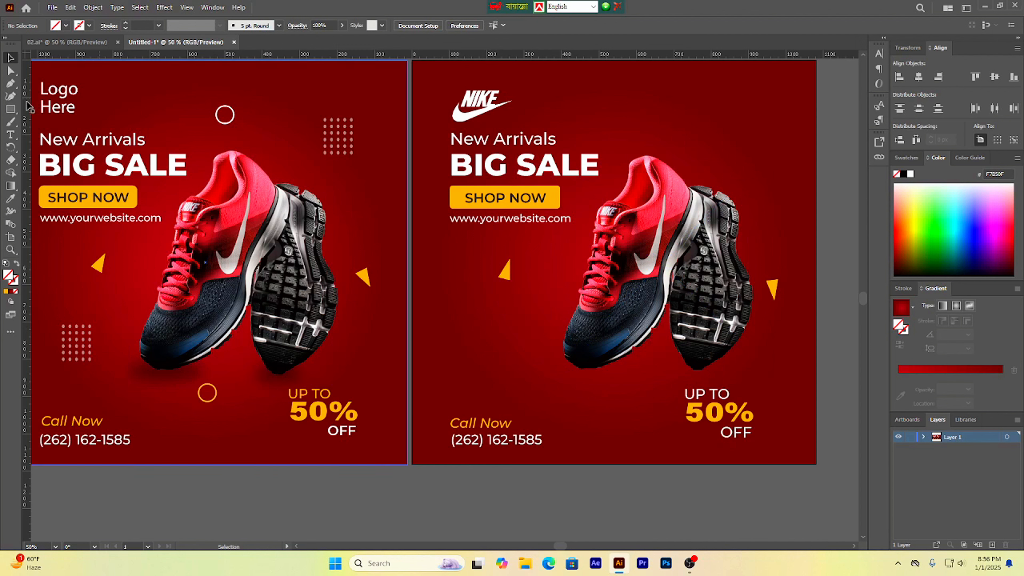
{"action": "left_click_drag", "start_coordinate": [10, 109], "coordinate": [61, 126]}
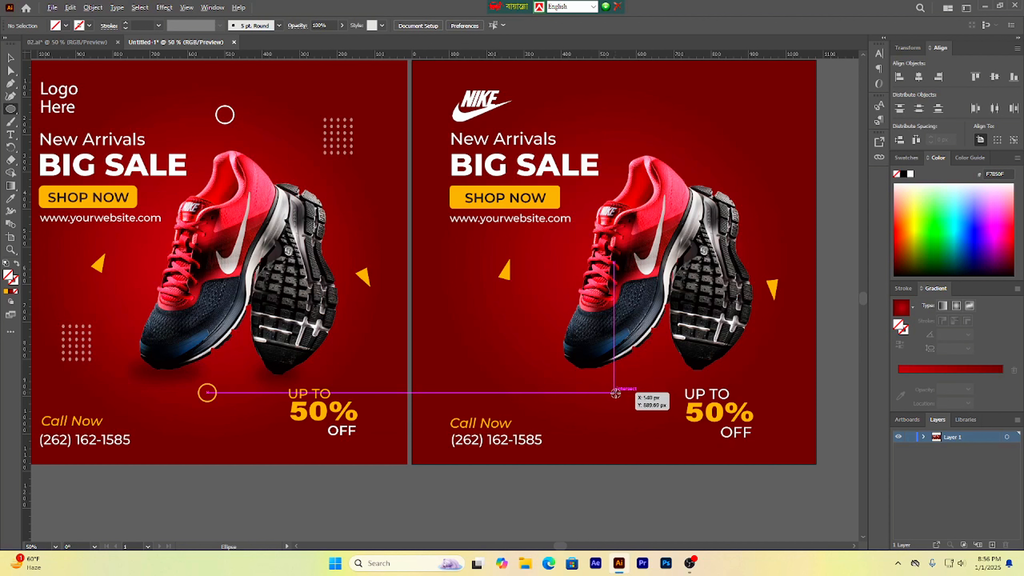
{"action": "left_click_drag", "start_coordinate": [613, 392], "coordinate": [644, 383]}
{"action": "scroll", "coordinate": [625, 404], "scroll_direction": "up", "scroll_amount": 3}
{"action": "scroll", "coordinate": [637, 391], "scroll_direction": "down", "scroll_amount": 4}
{"action": "left_click", "coordinate": [633, 433]}
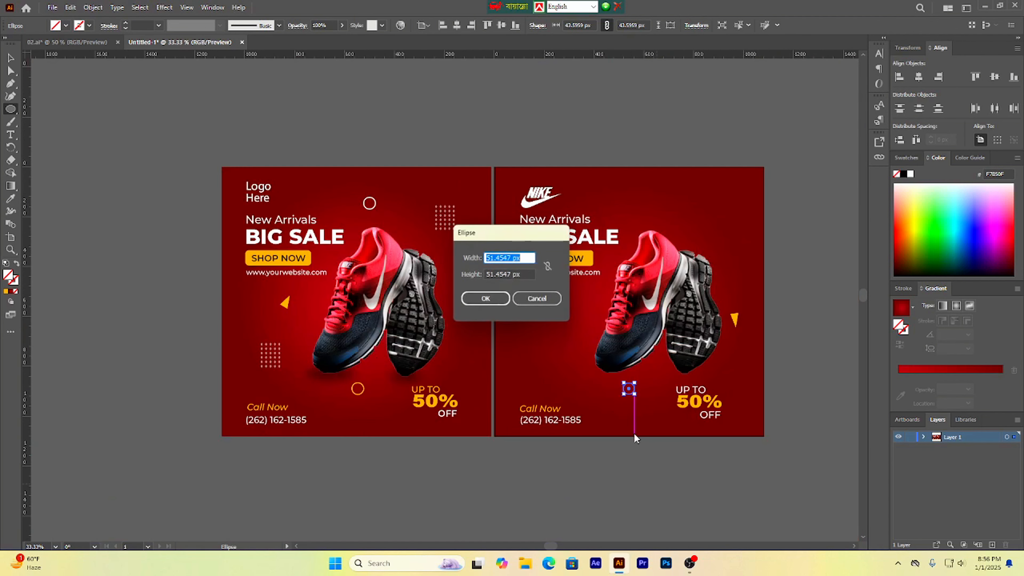
{"action": "left_click", "coordinate": [538, 299]}
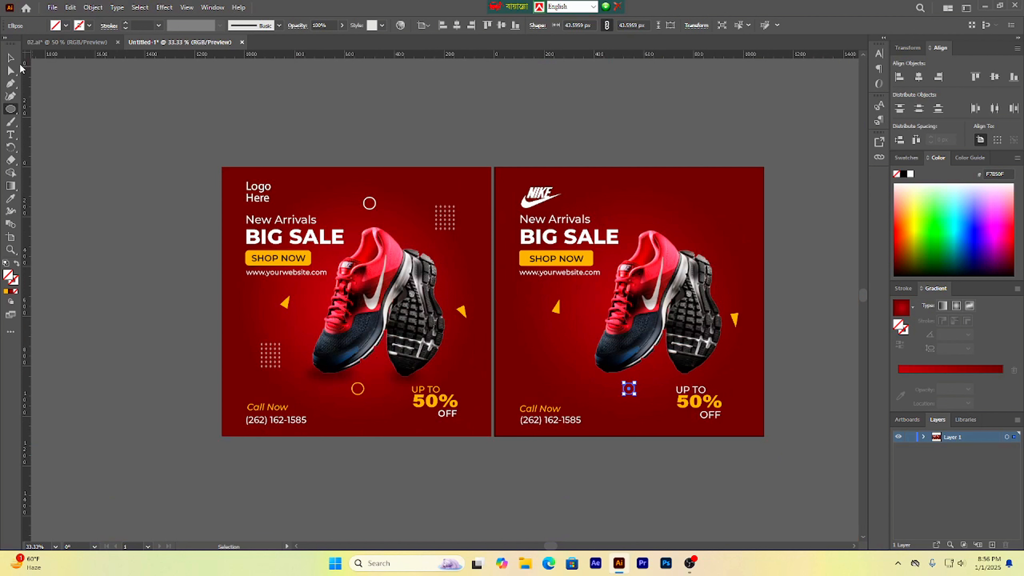
{"action": "left_click", "coordinate": [10, 57]}
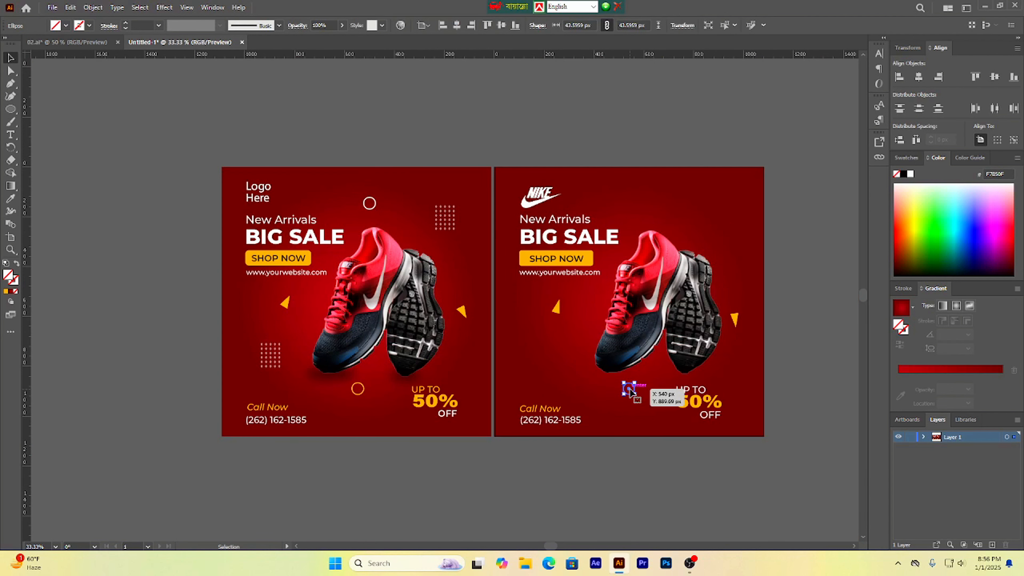
{"action": "left_click_drag", "start_coordinate": [636, 397], "coordinate": [640, 399]}
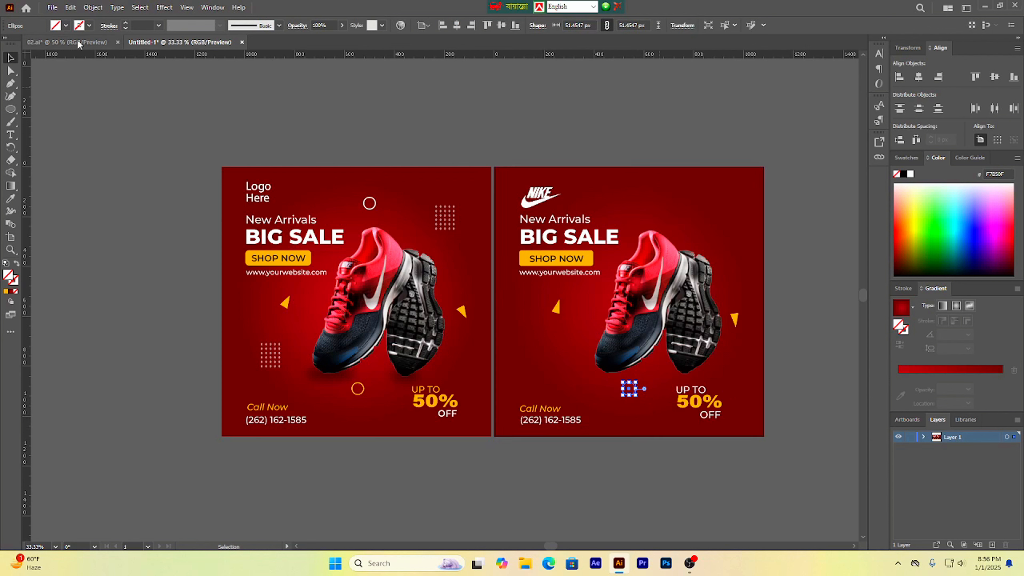
Step: Set the circle's stroke weight to 3 pt
{"action": "left_click", "coordinate": [124, 24]}
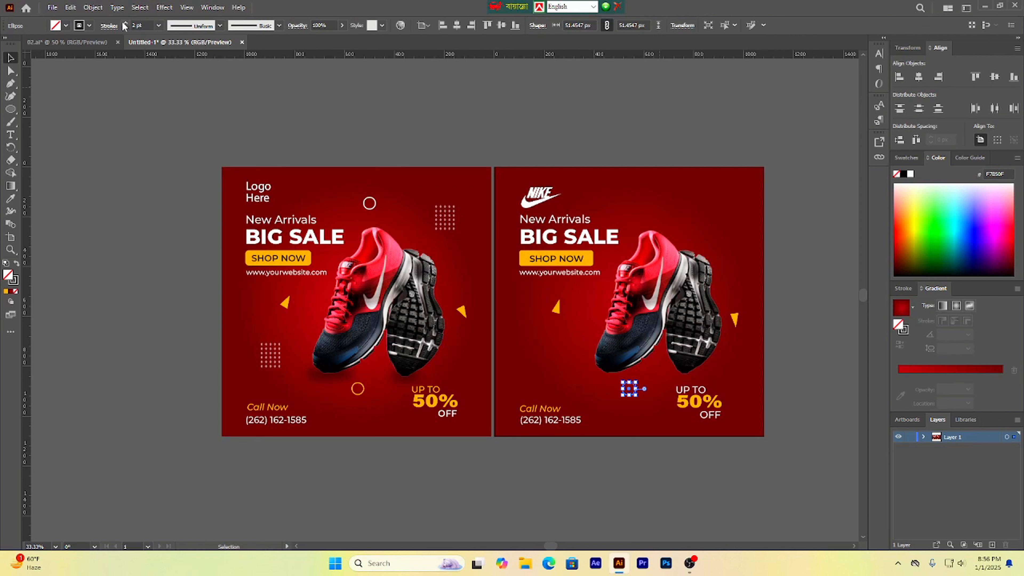
{"action": "left_click", "coordinate": [125, 23]}
{"action": "left_click", "coordinate": [116, 126]}
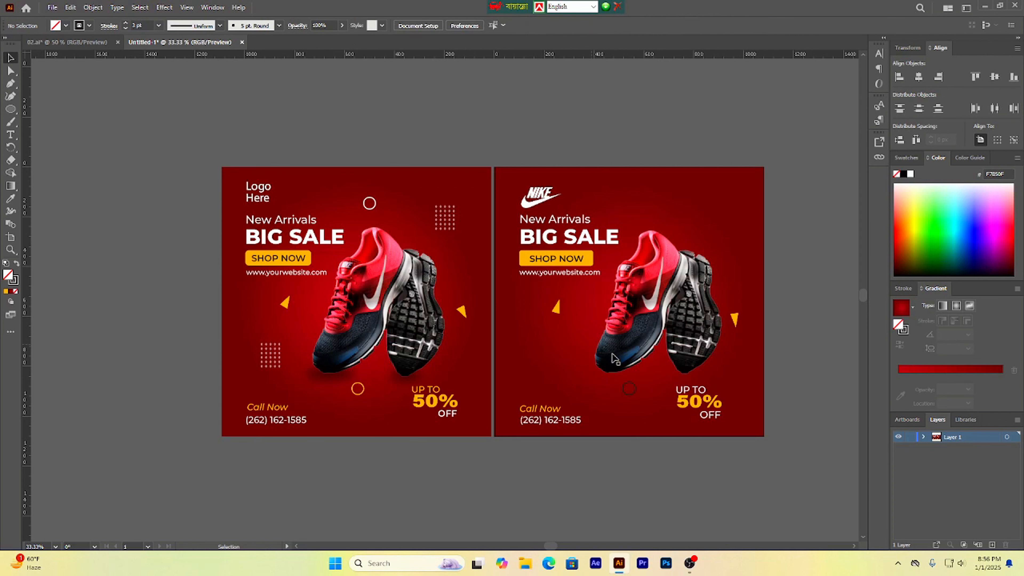
Step: Color the circle's stroke yellow F4D914 in the Color Picker
{"action": "scroll", "coordinate": [630, 410], "scroll_direction": "up", "scroll_amount": 1}
{"action": "left_click", "coordinate": [637, 381]}
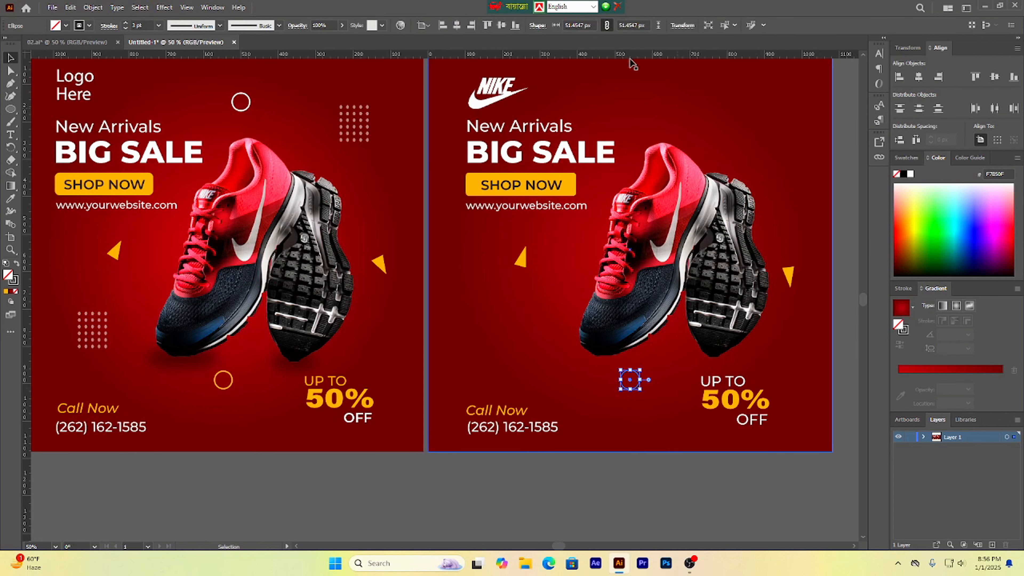
{"action": "left_click", "coordinate": [16, 284]}
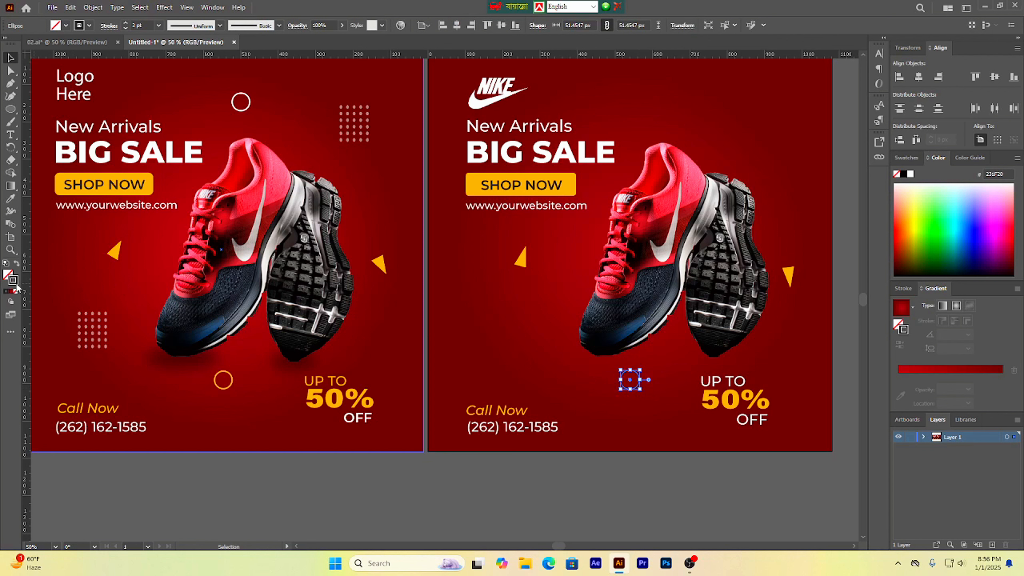
{"action": "double_click", "coordinate": [16, 283]}
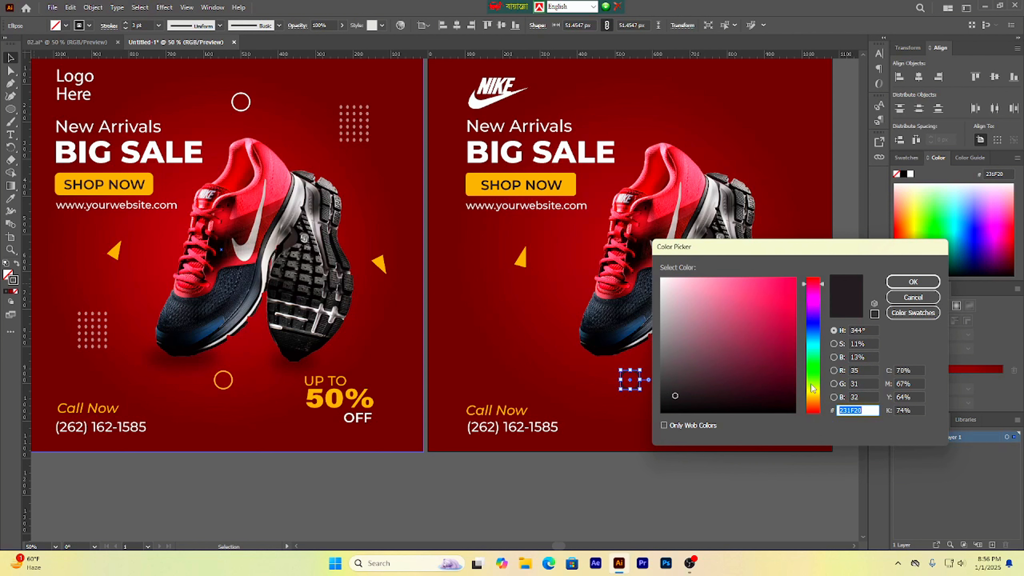
{"action": "left_click_drag", "start_coordinate": [812, 389], "coordinate": [812, 394]}
{"action": "left_click", "coordinate": [789, 287]}
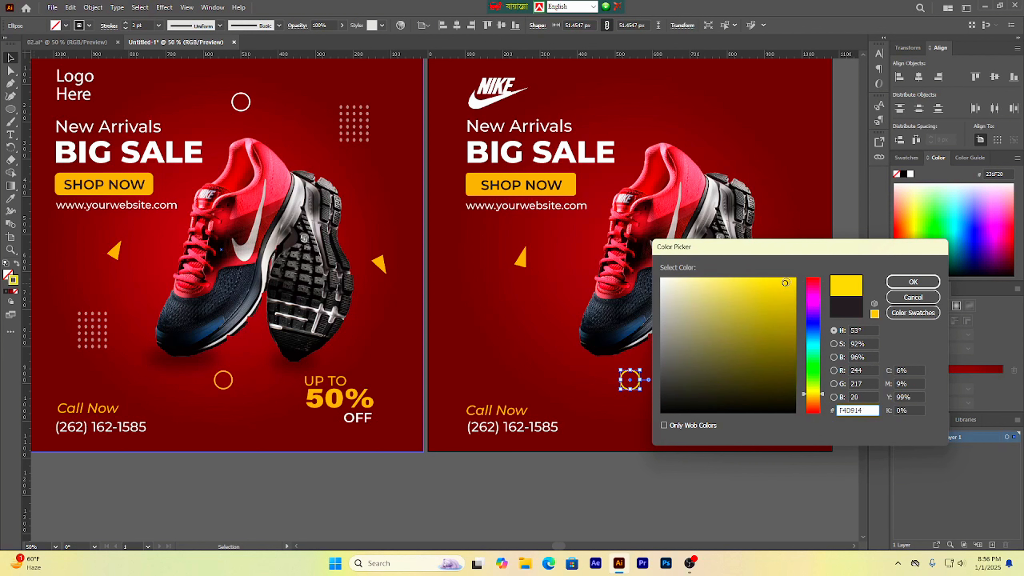
{"action": "left_click", "coordinate": [913, 281]}
{"action": "left_click", "coordinate": [641, 470]}
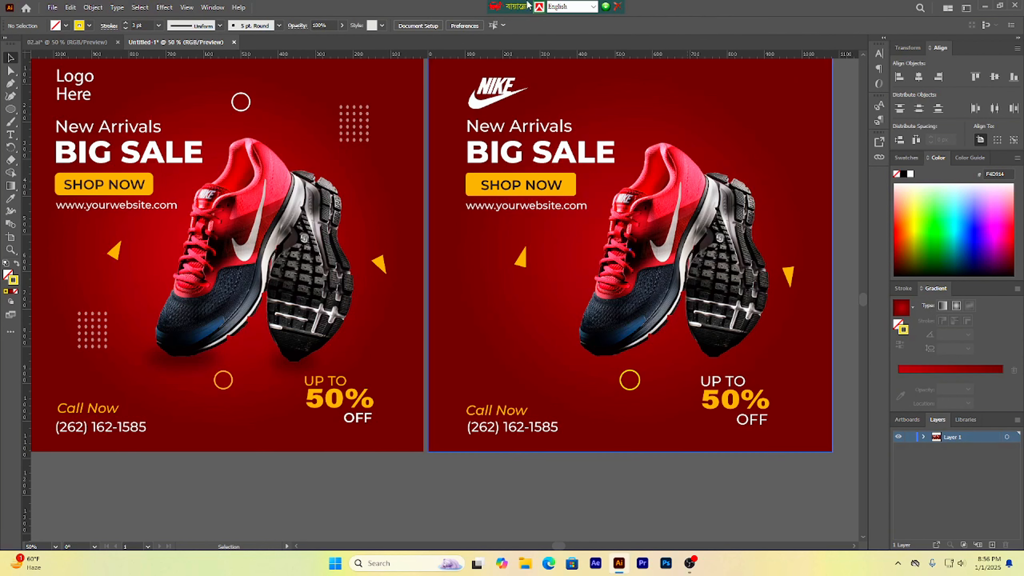
Step: Set the circle's opacity to 80%
{"action": "scroll", "coordinate": [633, 427], "scroll_direction": "down", "scroll_amount": 2}
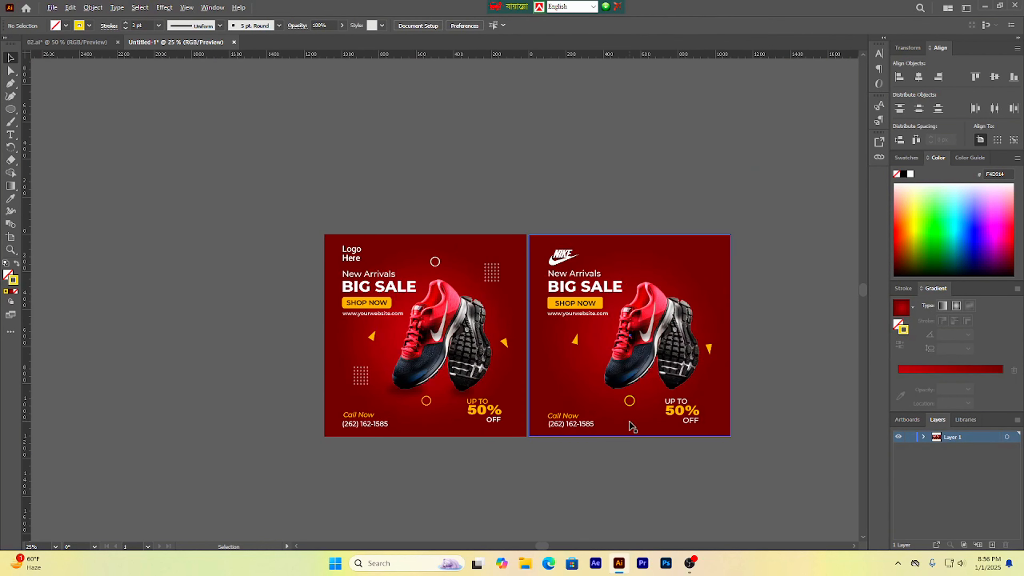
{"action": "scroll", "coordinate": [637, 425], "scroll_direction": "up", "scroll_amount": 3}
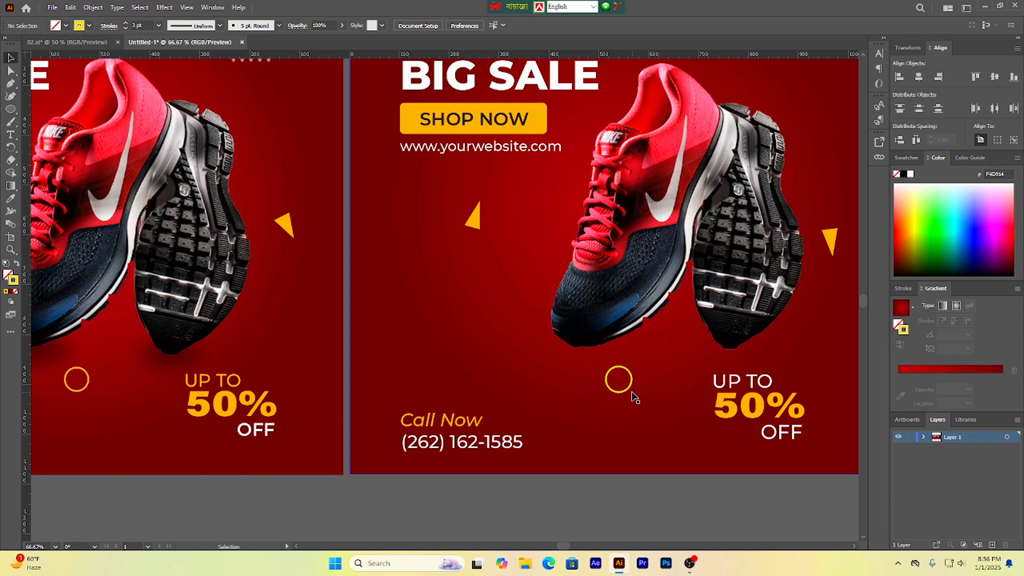
{"action": "left_click", "coordinate": [628, 388]}
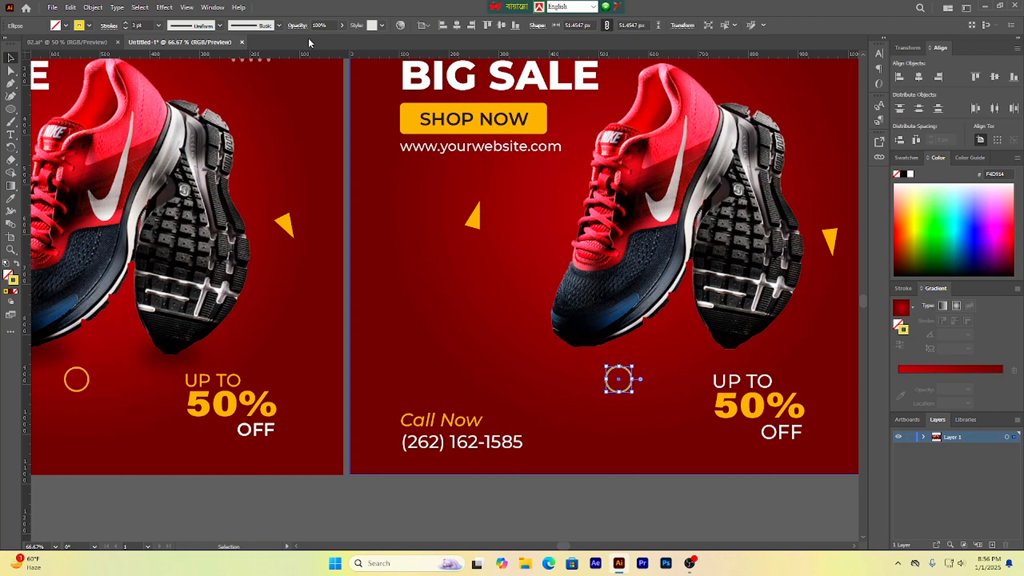
{"action": "left_click", "coordinate": [328, 25]}
{"action": "type", "text": "4"}
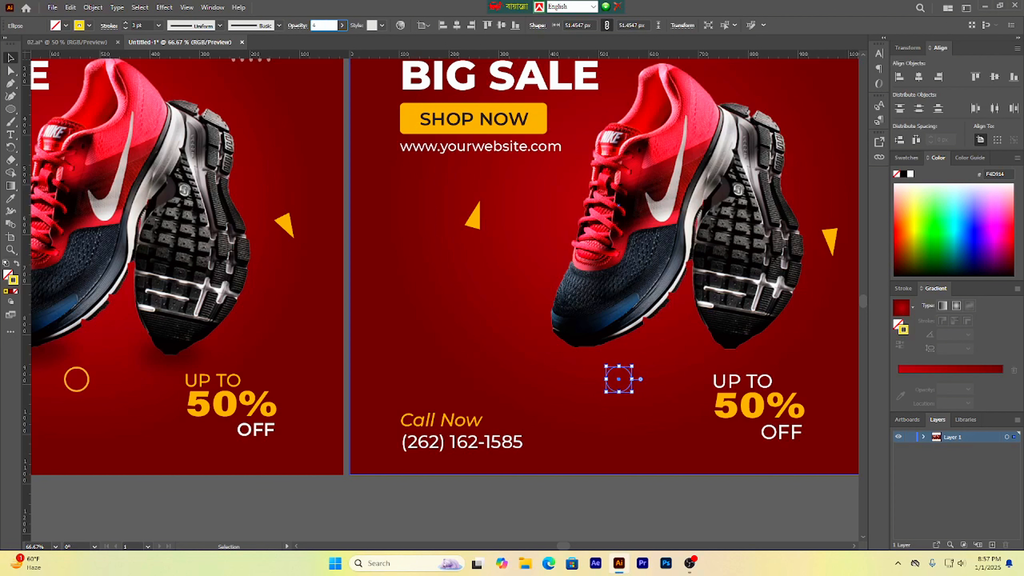
{"action": "type", "text": "0"}
{"action": "key", "text": "Return"}
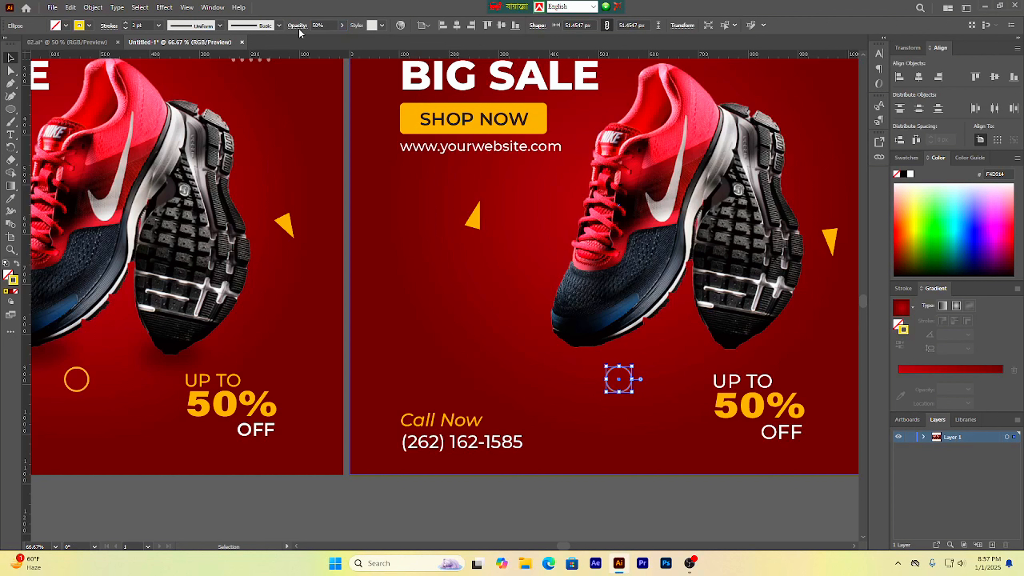
{"action": "left_click", "coordinate": [326, 23]}
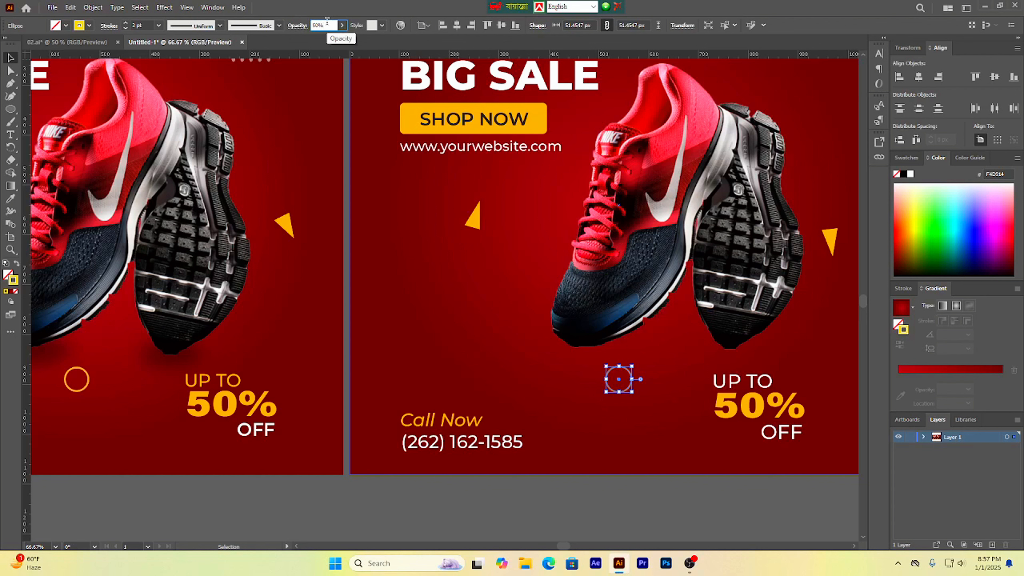
{"action": "type", "text": "50"}
{"action": "key", "text": "Return"}
{"action": "left_click", "coordinate": [422, 344]}
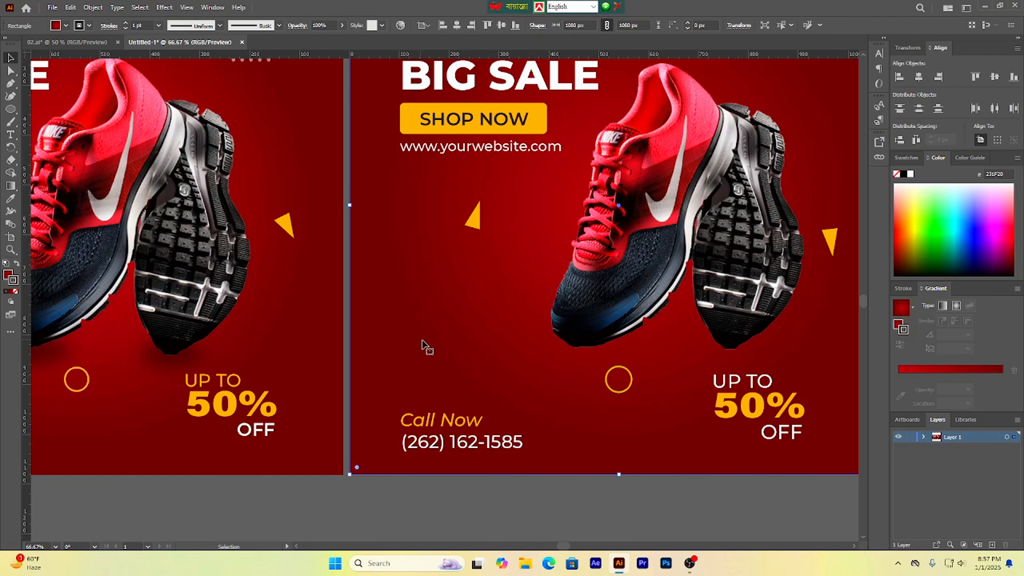
Step: Duplicate the circle up to the upper area right of the Nike logo, level with the reference's top circle
{"action": "scroll", "coordinate": [663, 491], "scroll_direction": "down", "scroll_amount": 3}
{"action": "scroll", "coordinate": [663, 490], "scroll_direction": "up", "scroll_amount": 3}
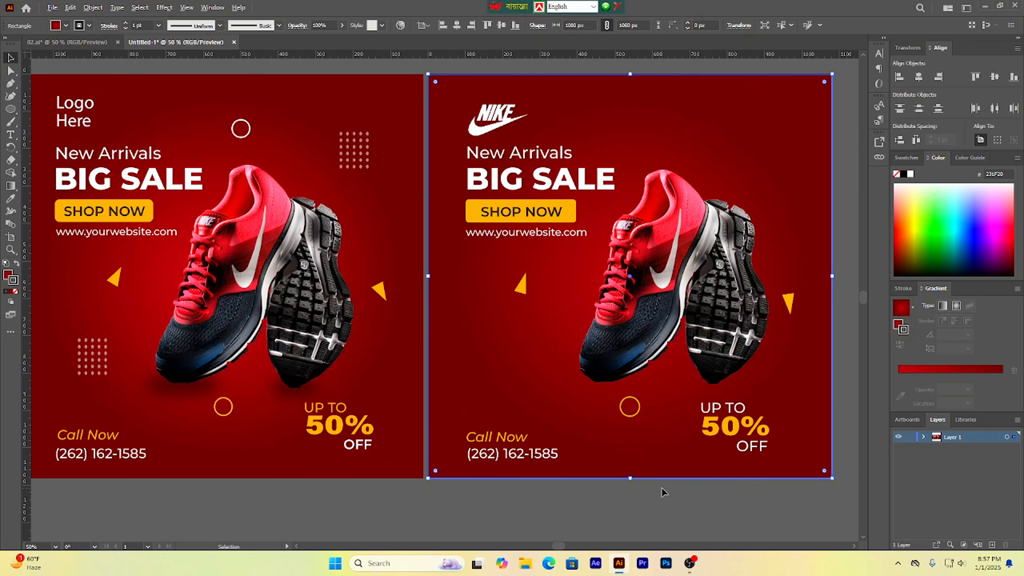
{"action": "scroll", "coordinate": [665, 490], "scroll_direction": "down", "scroll_amount": 2}
{"action": "left_click_drag", "start_coordinate": [666, 478], "coordinate": [617, 477]}
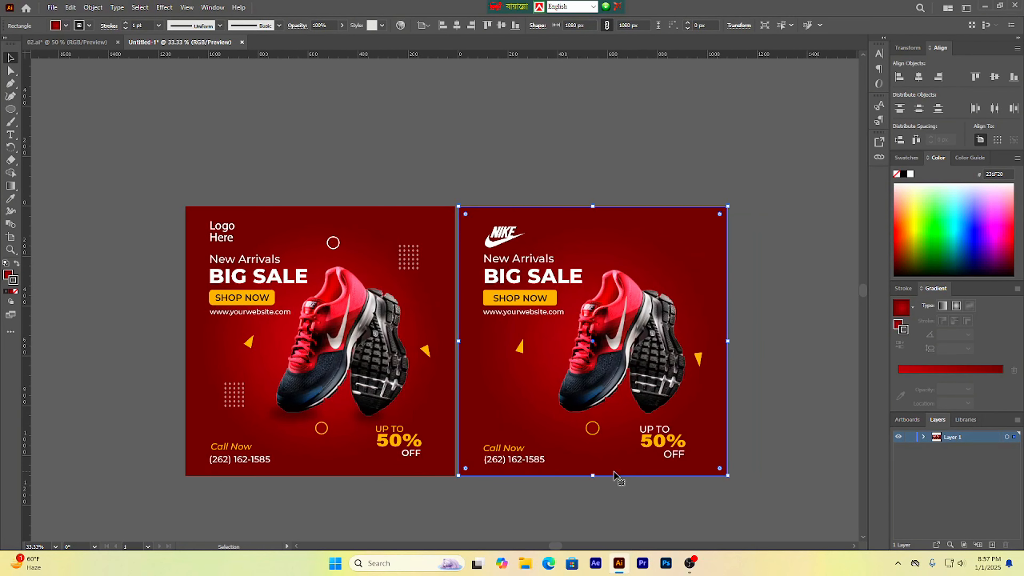
{"action": "left_click", "coordinate": [598, 434]}
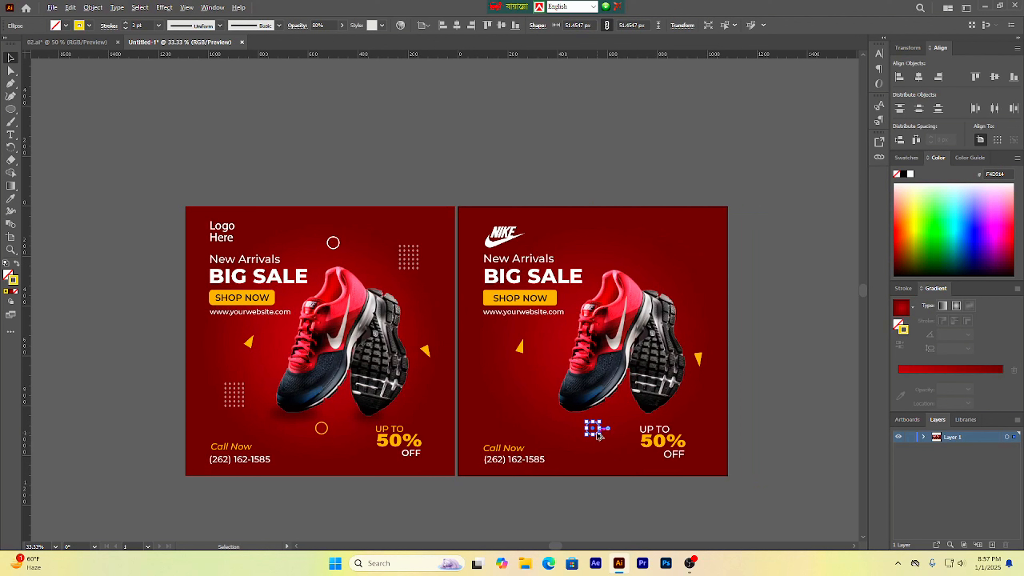
{"action": "left_click_drag", "start_coordinate": [598, 436], "coordinate": [629, 253]}
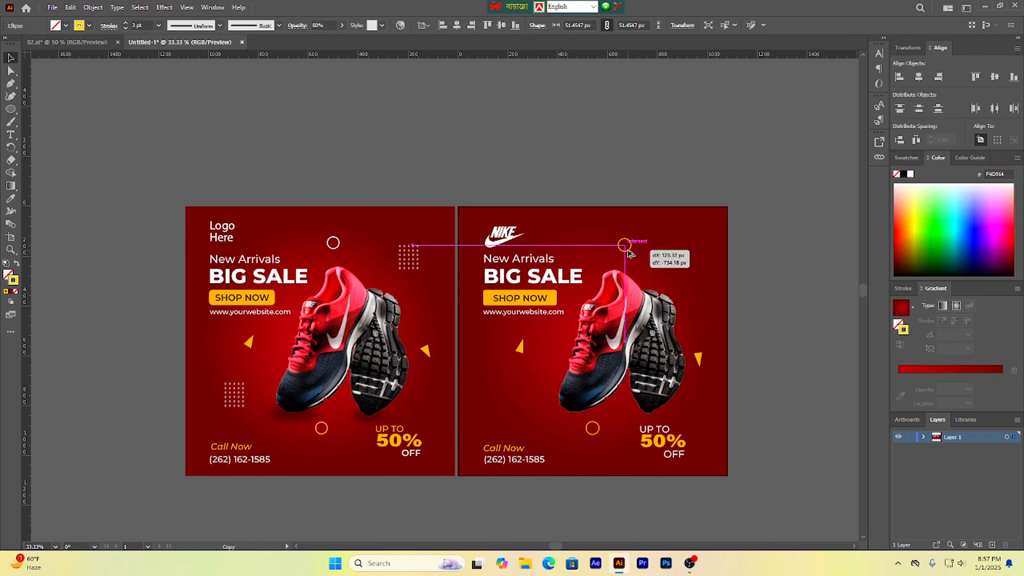
{"action": "left_click_drag", "start_coordinate": [630, 253], "coordinate": [630, 253]}
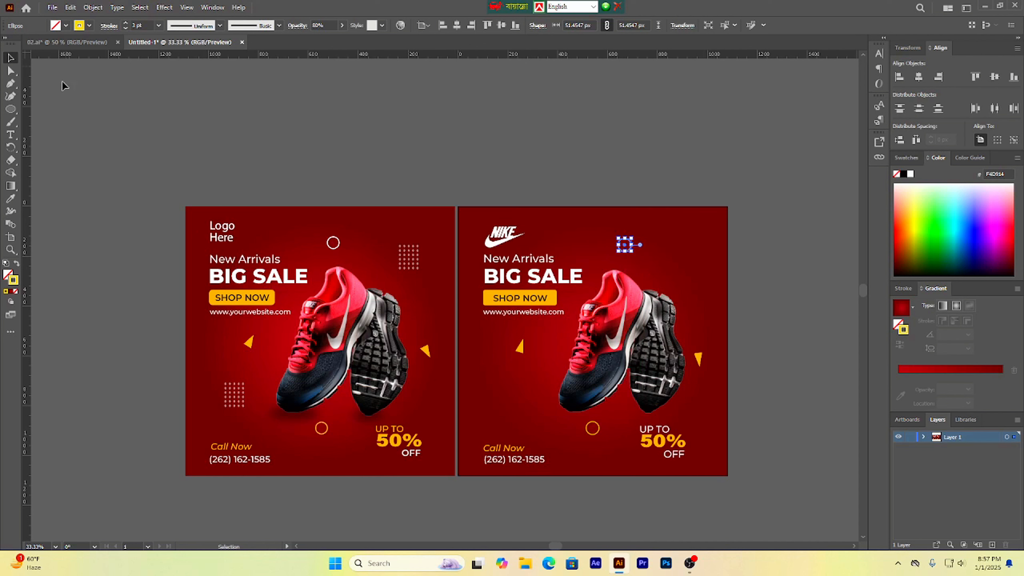
Step: Change the duplicated circle's stroke color to white FFFFFF
{"action": "double_click", "coordinate": [15, 283]}
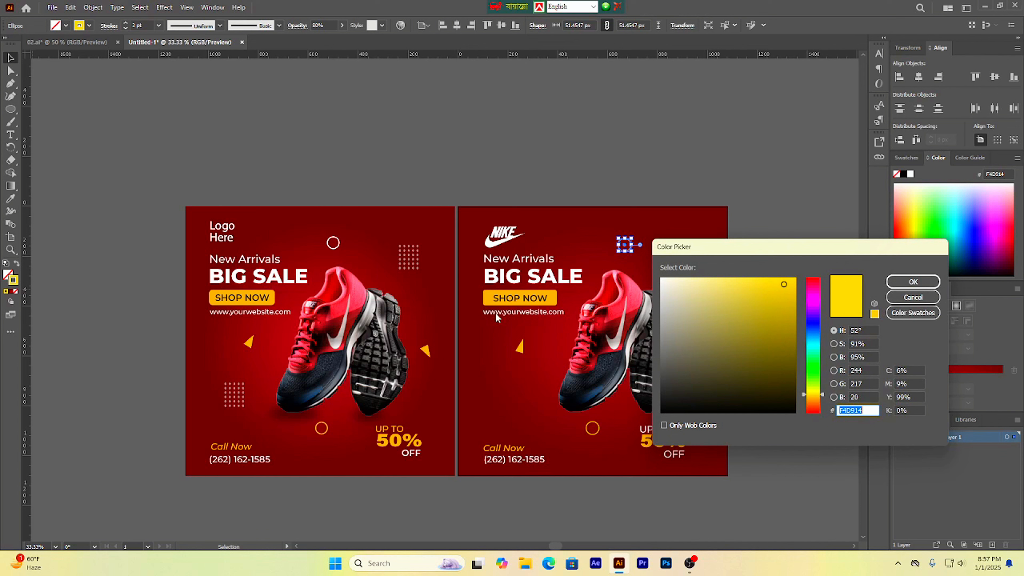
{"action": "left_click", "coordinate": [661, 286]}
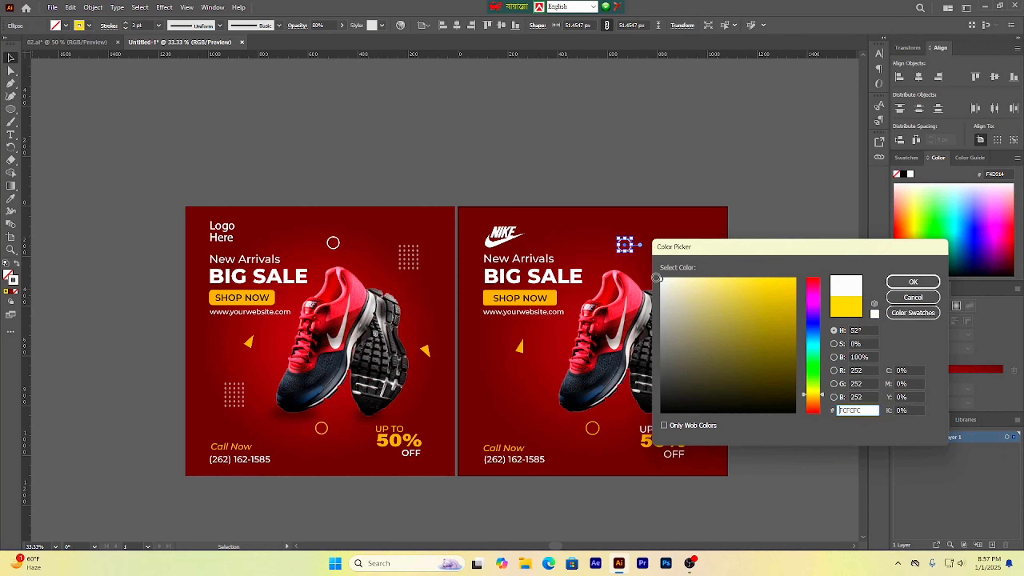
{"action": "left_click", "coordinate": [912, 281]}
{"action": "left_click", "coordinate": [135, 140]}
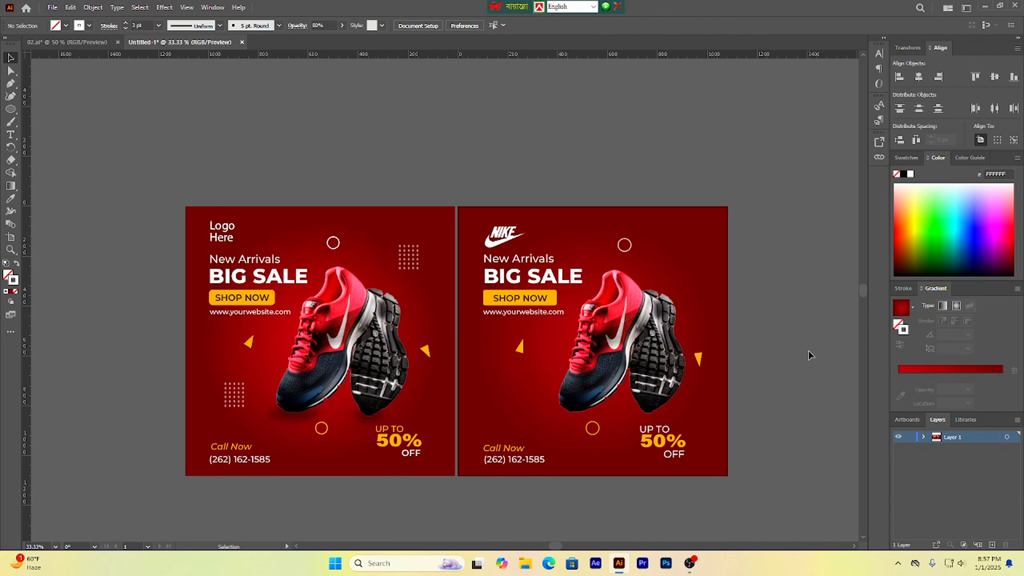
Step: Save the document
{"action": "scroll", "coordinate": [744, 377], "scroll_direction": "down", "scroll_amount": 2}
{"action": "scroll", "coordinate": [751, 409], "scroll_direction": "up", "scroll_amount": 2}
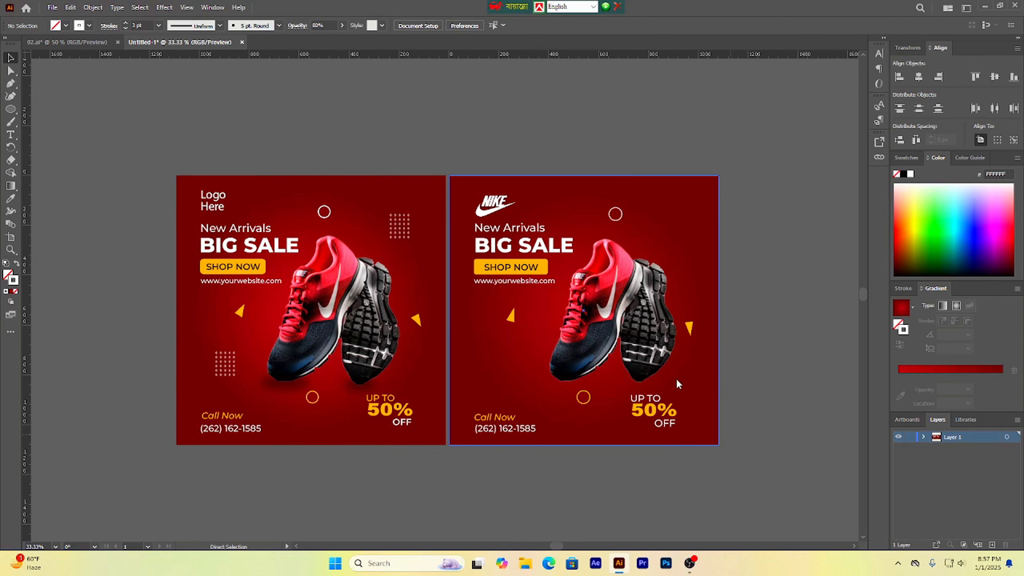
{"action": "key", "text": "ctrl+s"}
{"action": "left_click", "coordinate": [475, 323]}
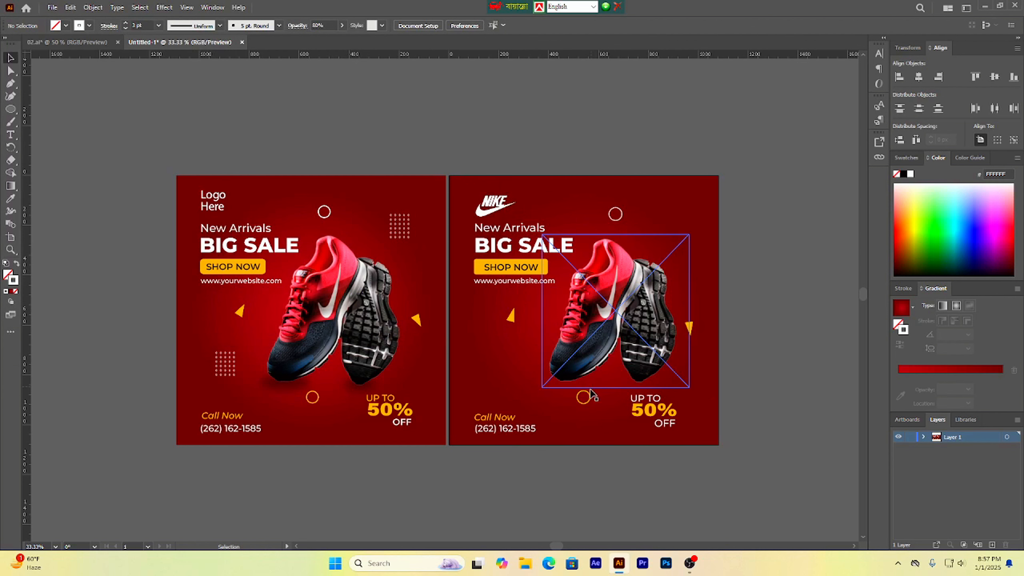
{"action": "scroll", "coordinate": [563, 436], "scroll_direction": "up", "scroll_amount": 1}
{"action": "scroll", "coordinate": [565, 440], "scroll_direction": "down", "scroll_amount": 1}
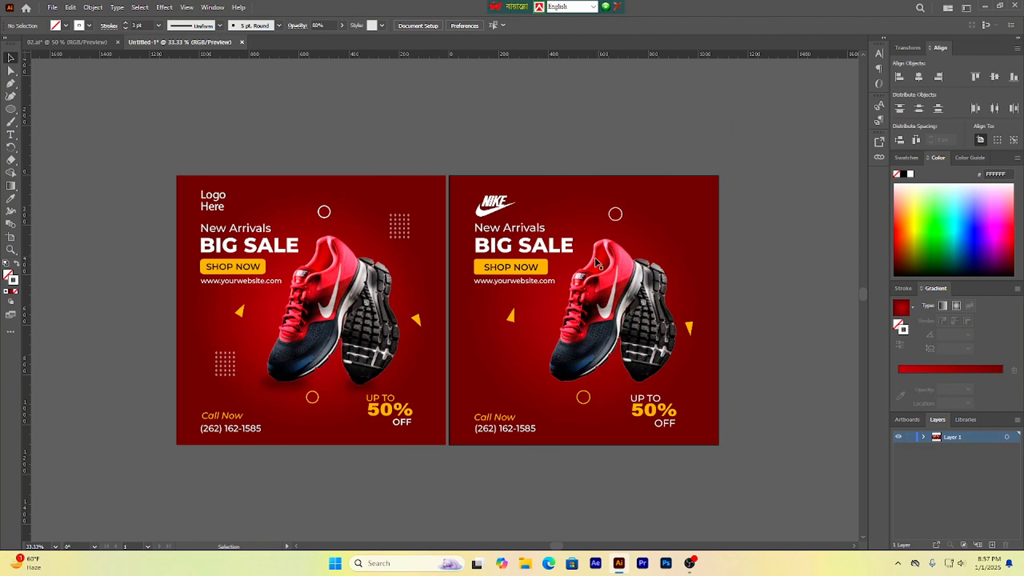
{"action": "scroll", "coordinate": [584, 342], "scroll_direction": "up", "scroll_amount": 1}
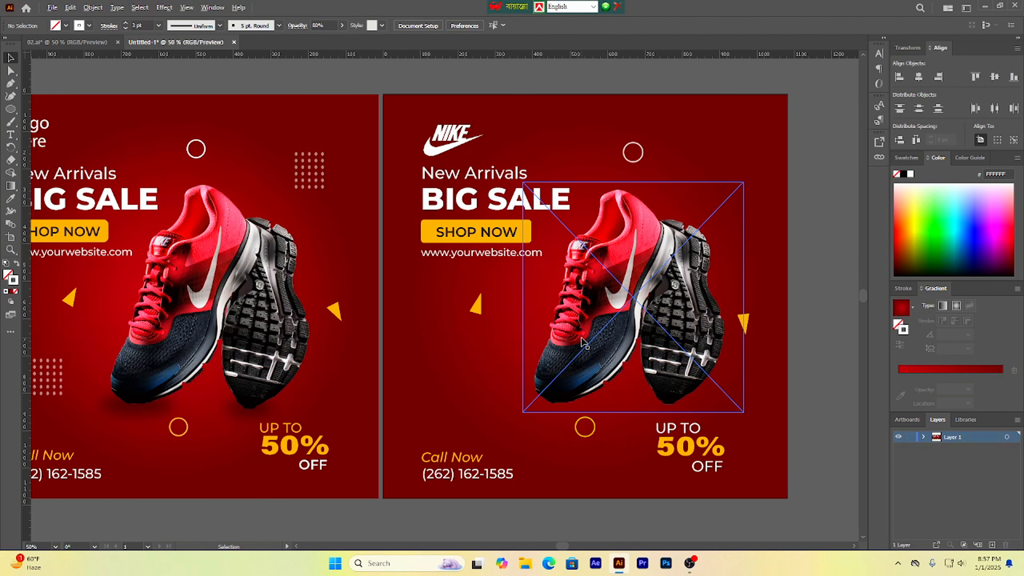